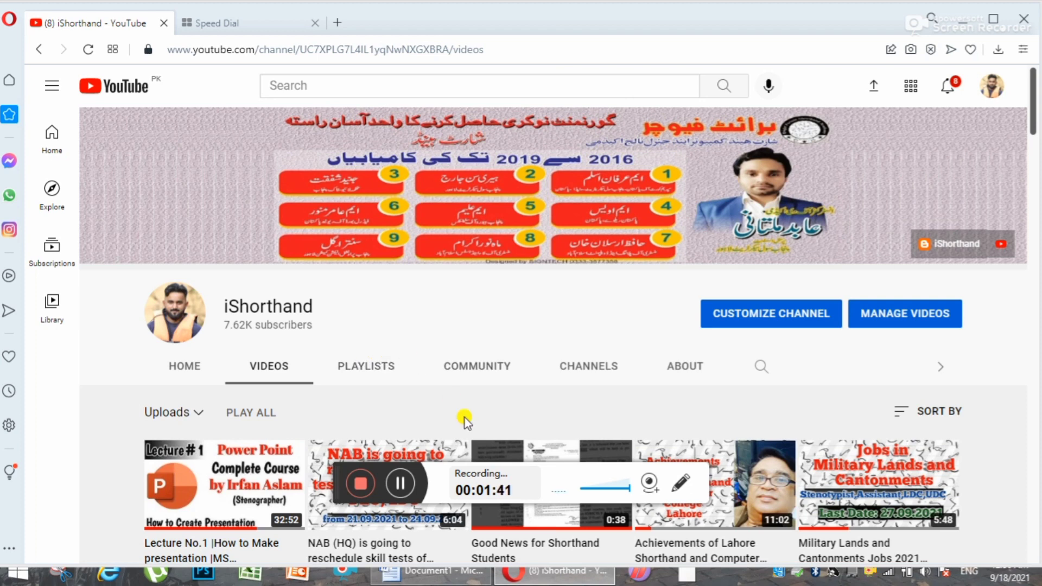
# Minimize both the Word document and the Opera browser to show the Windows desktop.
pyautogui.click(442, 578)
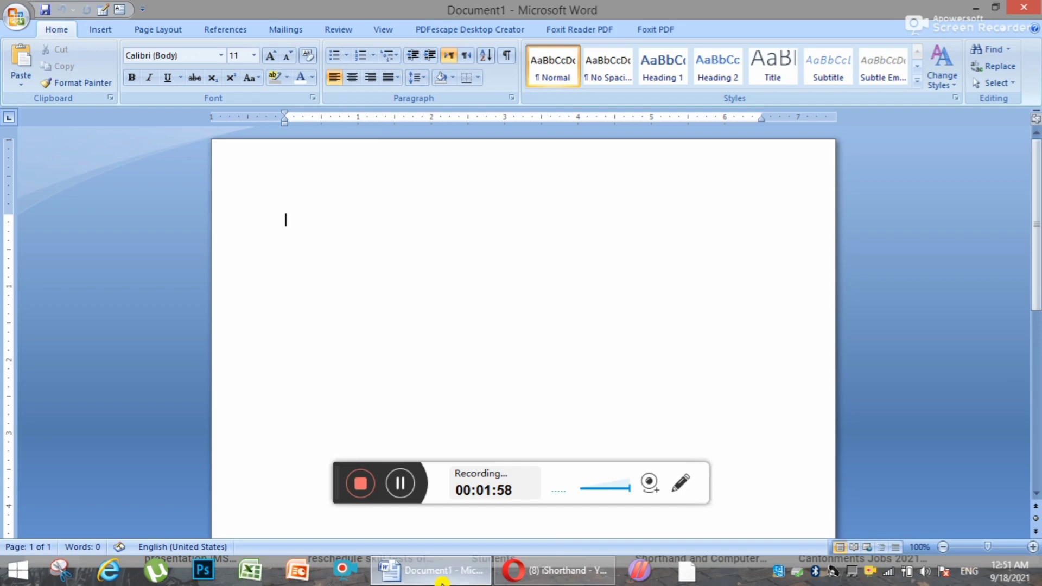
pyautogui.click(975, 7)
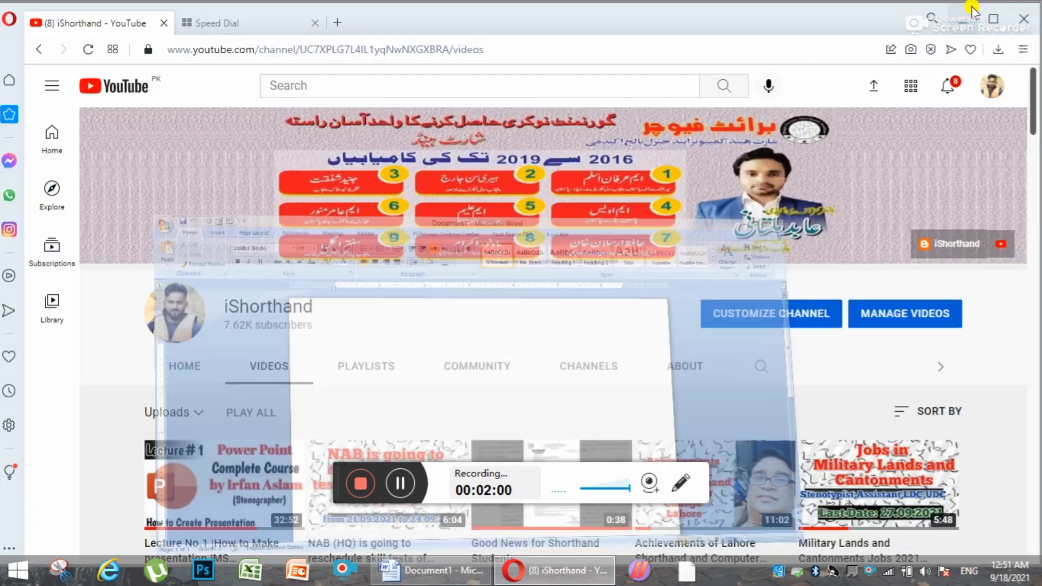
pyautogui.click(965, 18)
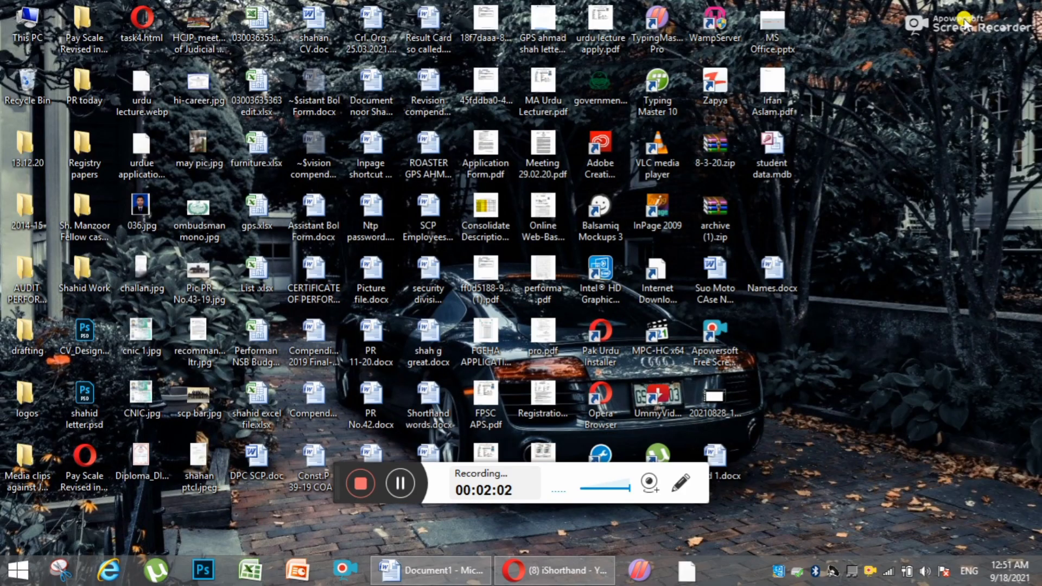
# Refresh the desktop, then open This PC in a maximized window.
pyautogui.rightClick(902, 34)
pyautogui.click(905, 80)
pyautogui.doubleClick(16, 36)
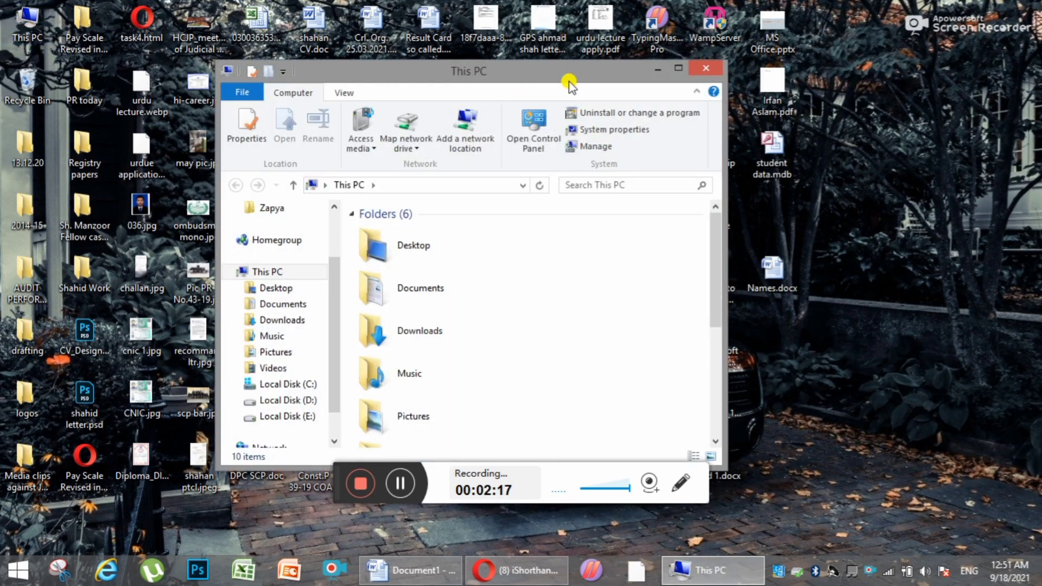
pyautogui.click(678, 67)
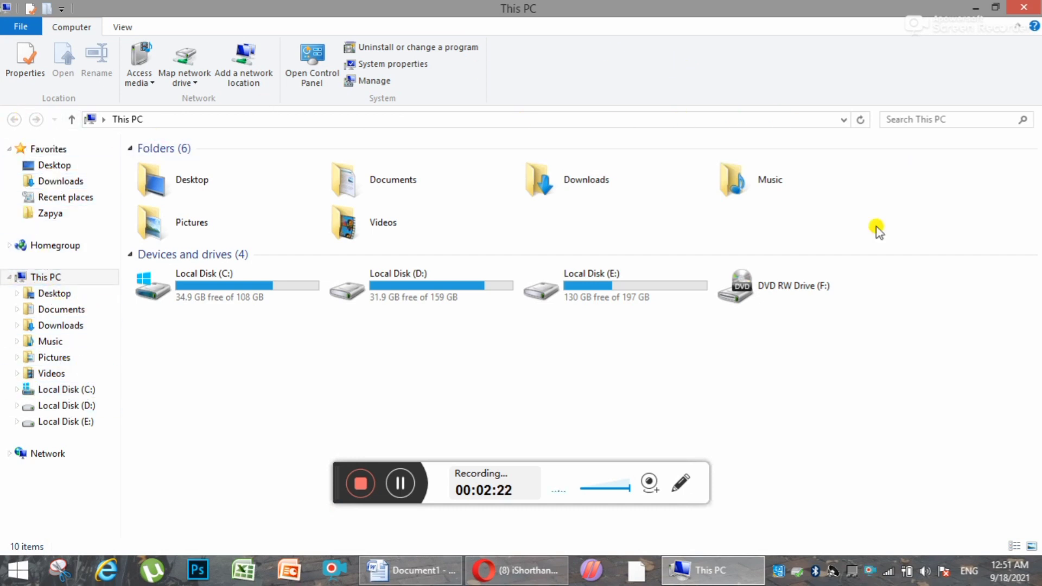
# Look inside Local Disk (C:), return to This PC, and open Local Disk (D:).
pyautogui.doubleClick(216, 291)
pyautogui.click(14, 119)
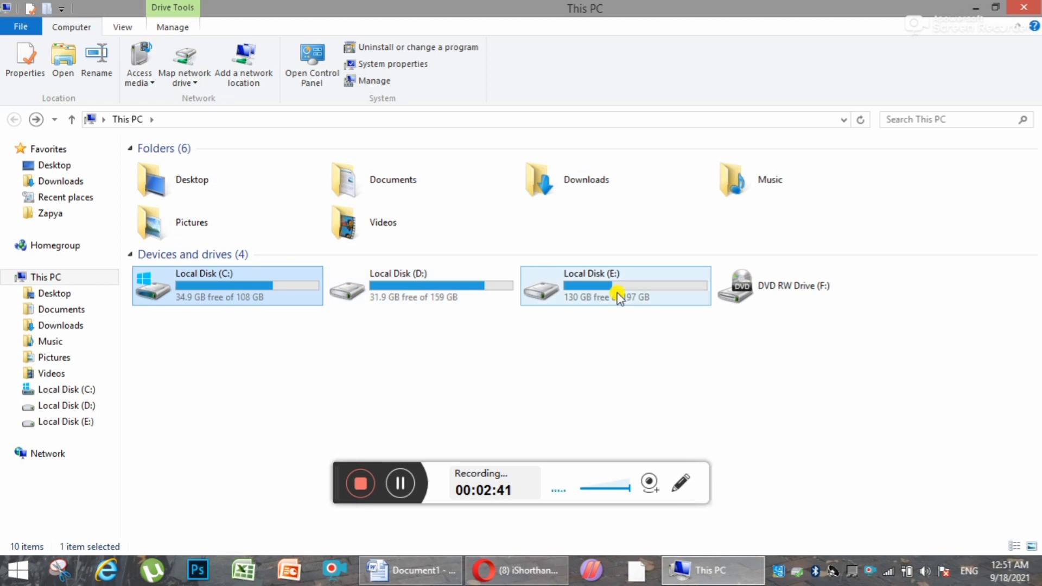
pyautogui.click(432, 295)
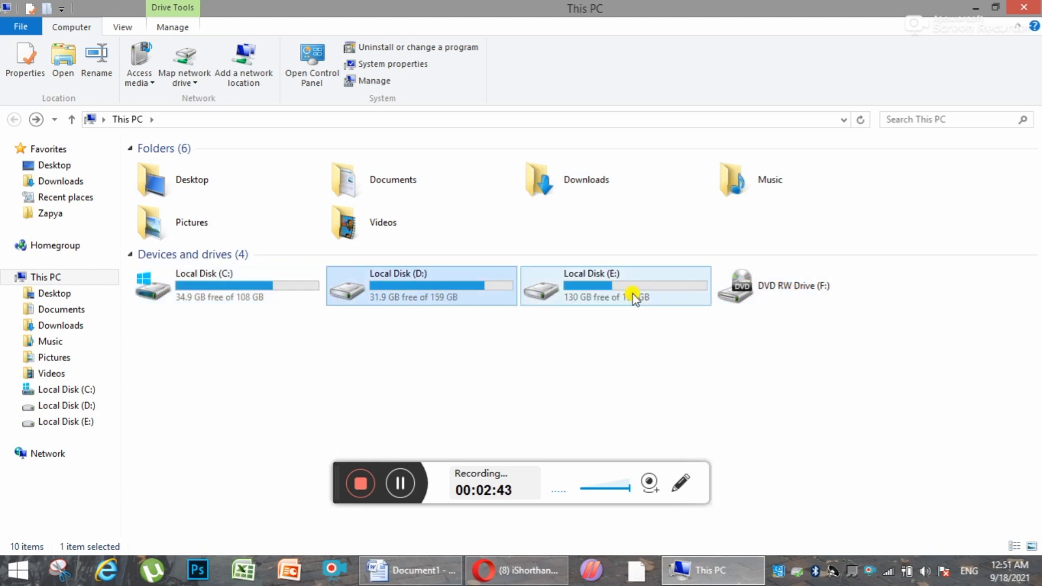
pyautogui.doubleClick(444, 298)
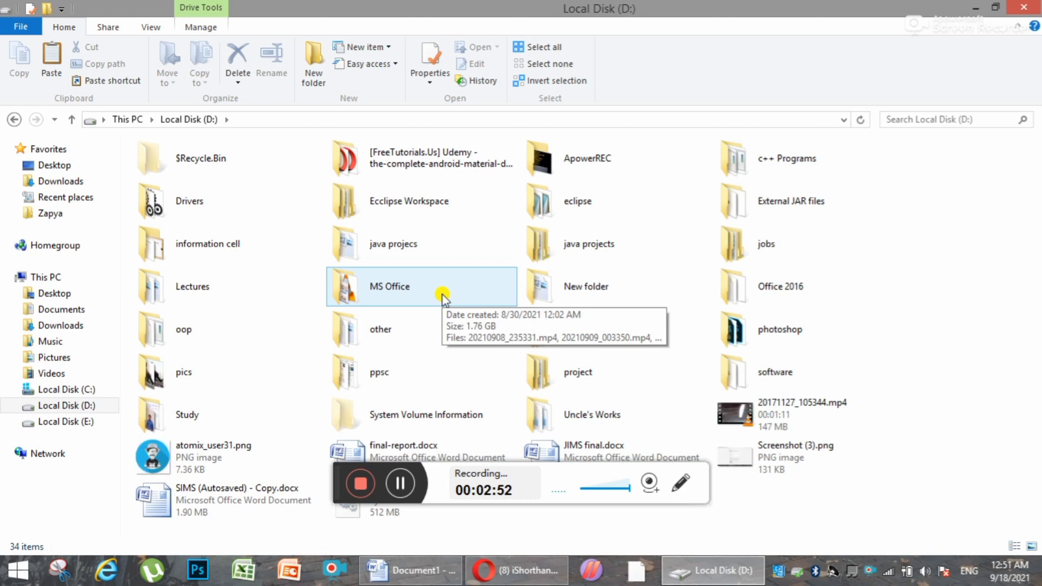
# Make a new folder named iShorthand on D:, open it, then return to Word.
pyautogui.click(313, 71)
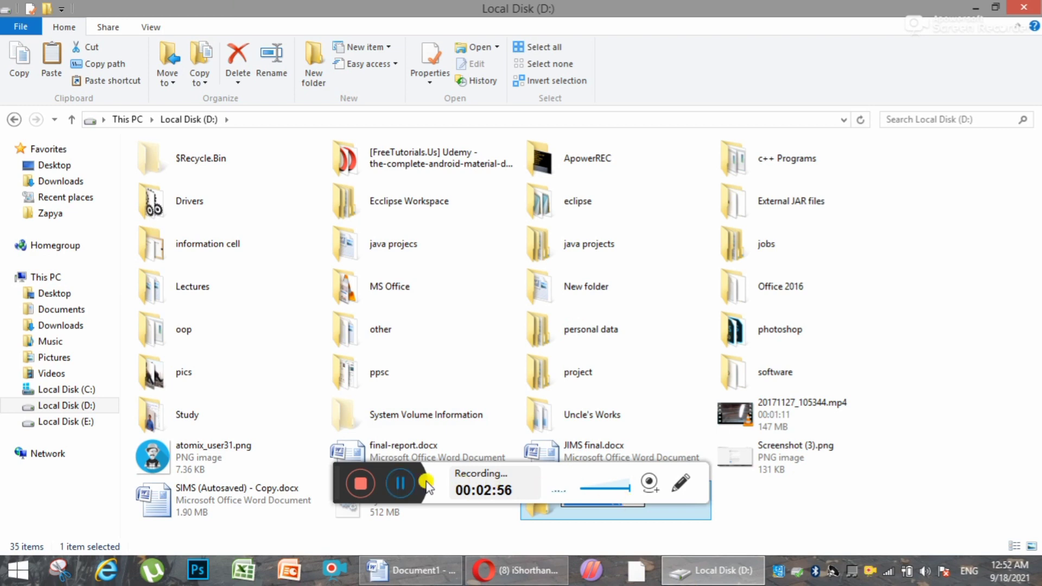
pyautogui.moveTo(341, 480); pyautogui.dragTo(240, 545)
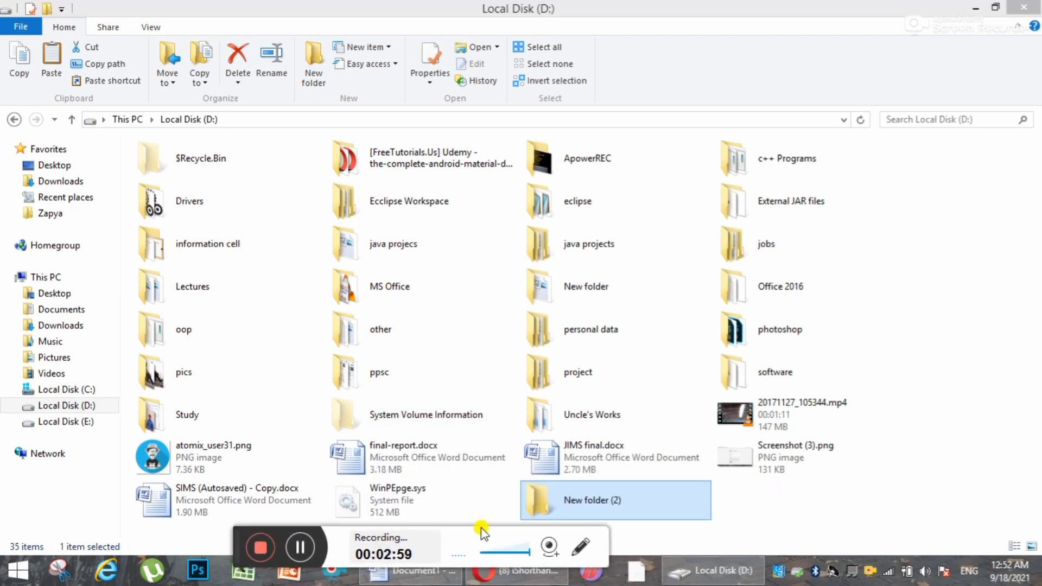
pyautogui.click(581, 503)
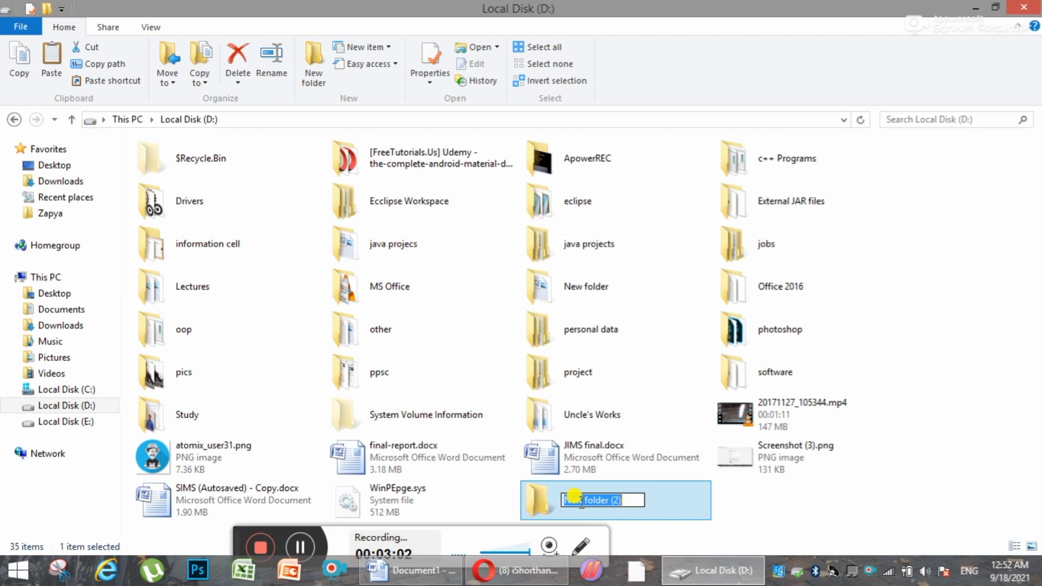
pyautogui.moveTo(632, 502); pyautogui.dragTo(548, 506)
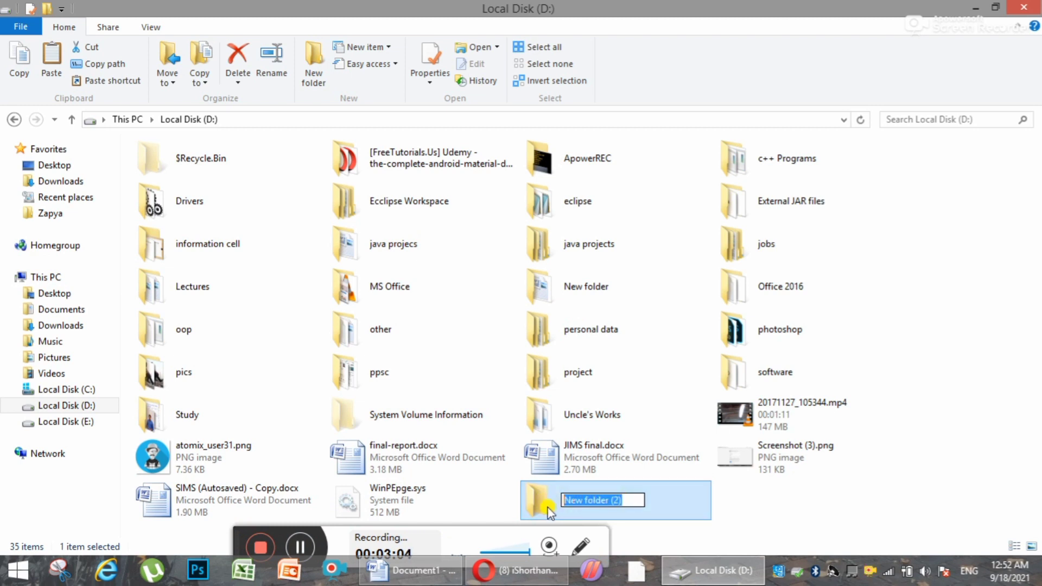
pyautogui.write('i')
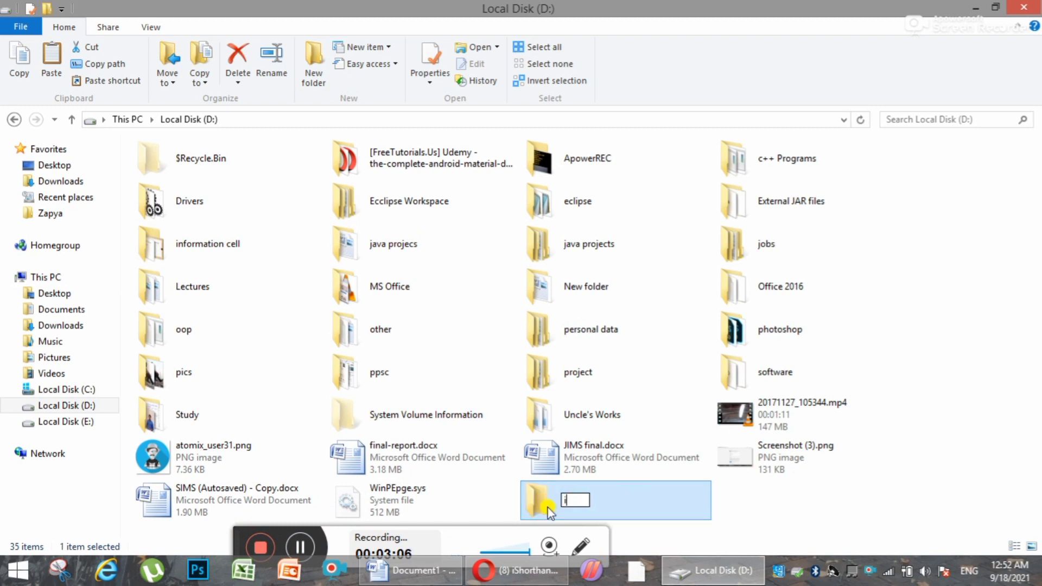
pyautogui.write('Shorthand')
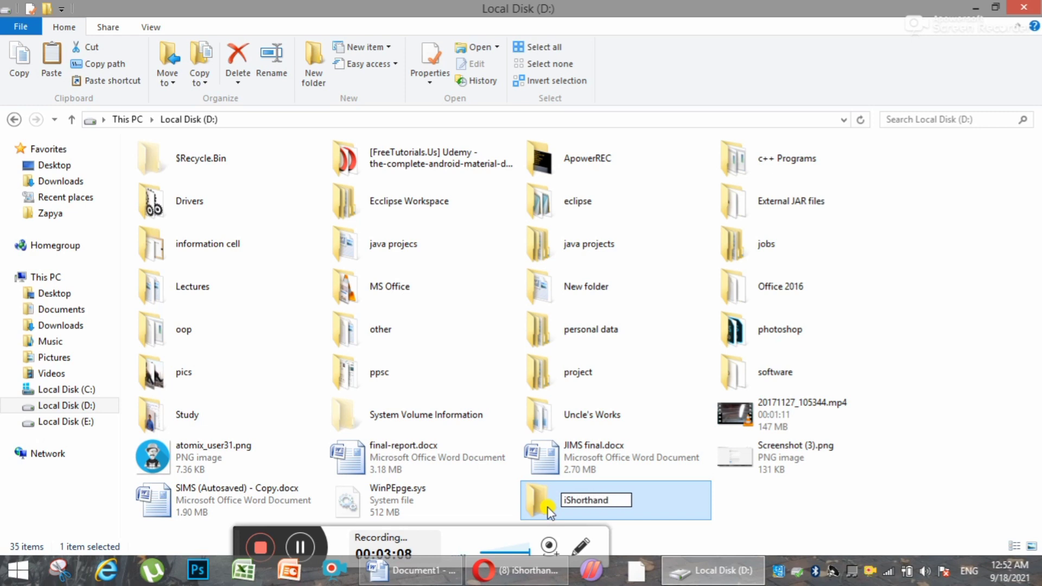
pyautogui.press('Return')
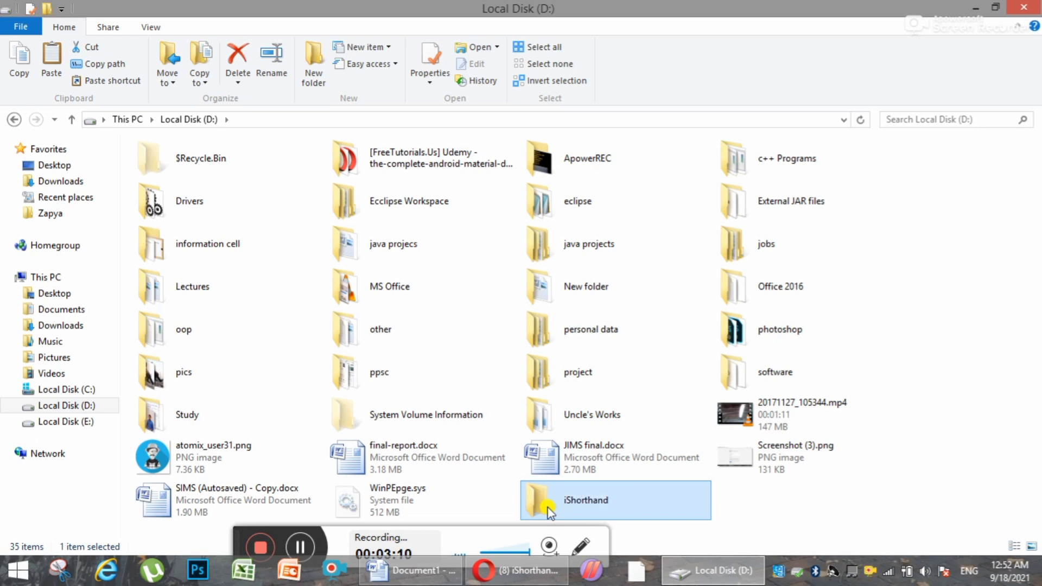
pyautogui.doubleClick(550, 510)
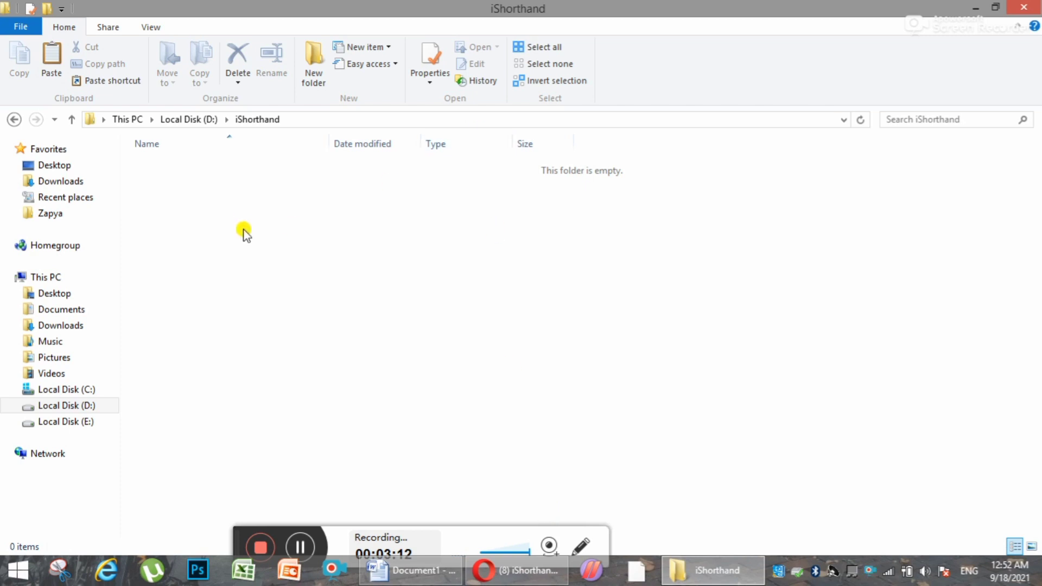
pyautogui.click(411, 570)
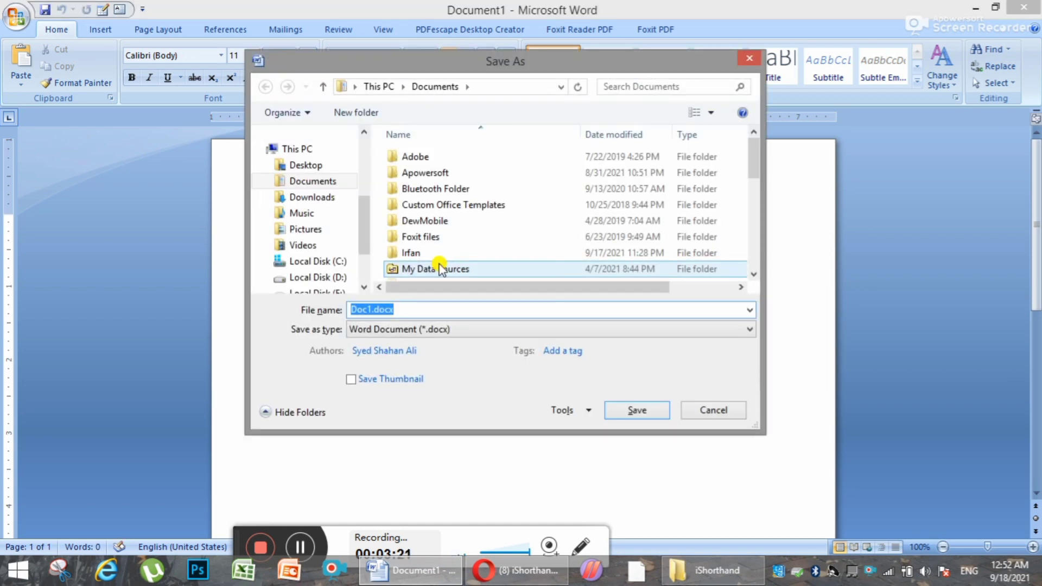
# Name the file Application.. and browse to the D:\iShorthand folder as the save location.
pyautogui.write('Appliction')
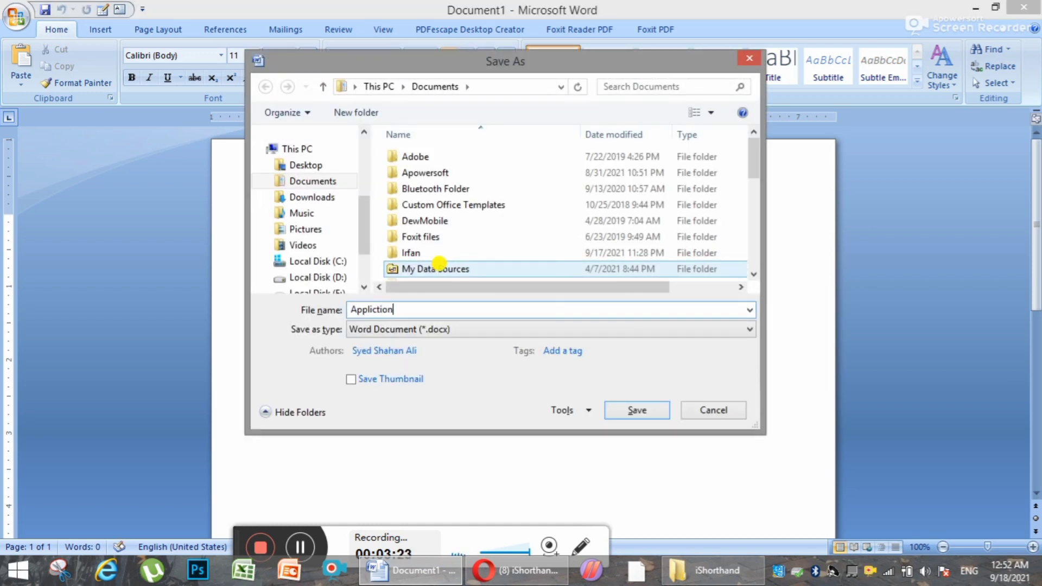
pyautogui.press('BackSpace')
pyautogui.press('BackSpace')
pyautogui.press('BackSpace')
pyautogui.press('BackSpace')
pyautogui.write('a')
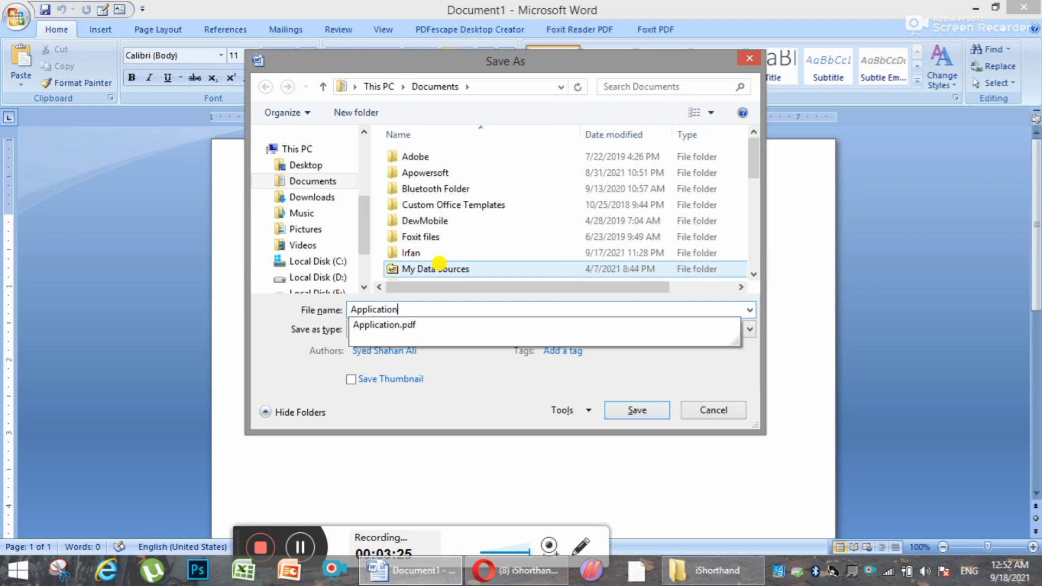
pyautogui.write('tion..')
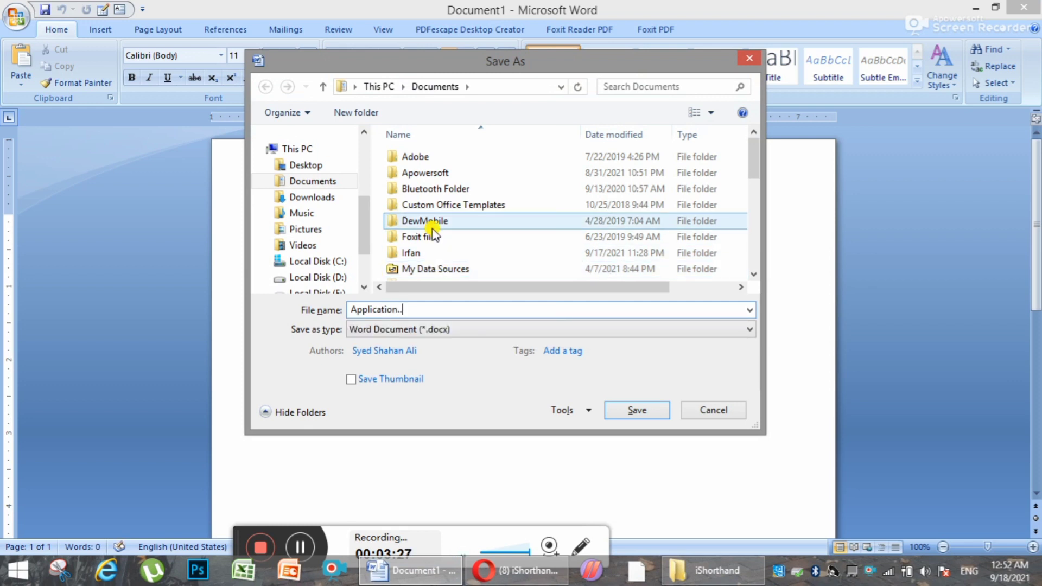
pyautogui.moveTo(360, 221); pyautogui.dragTo(361, 249)
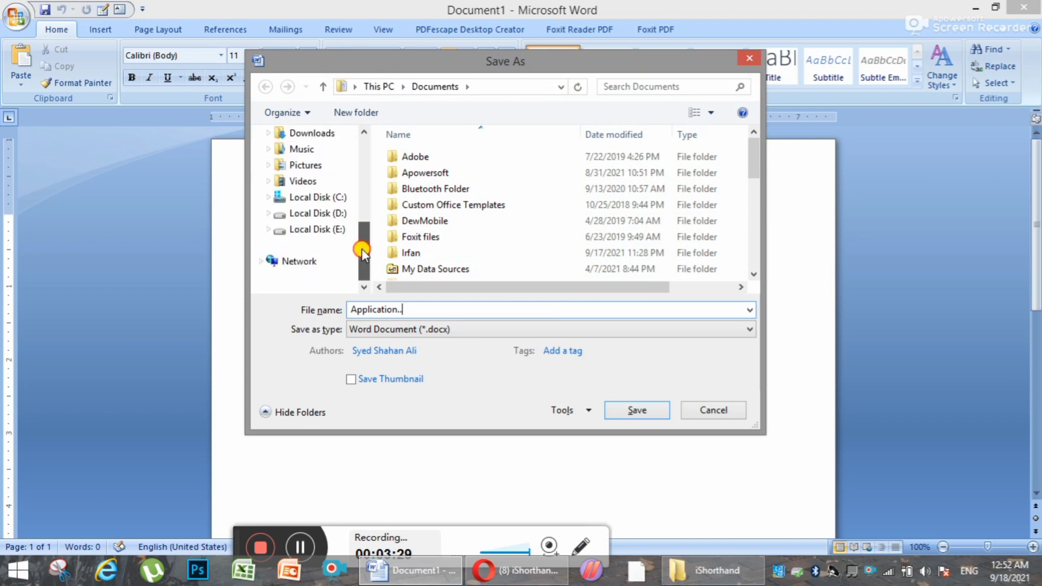
pyautogui.click(326, 214)
pyautogui.click(445, 206)
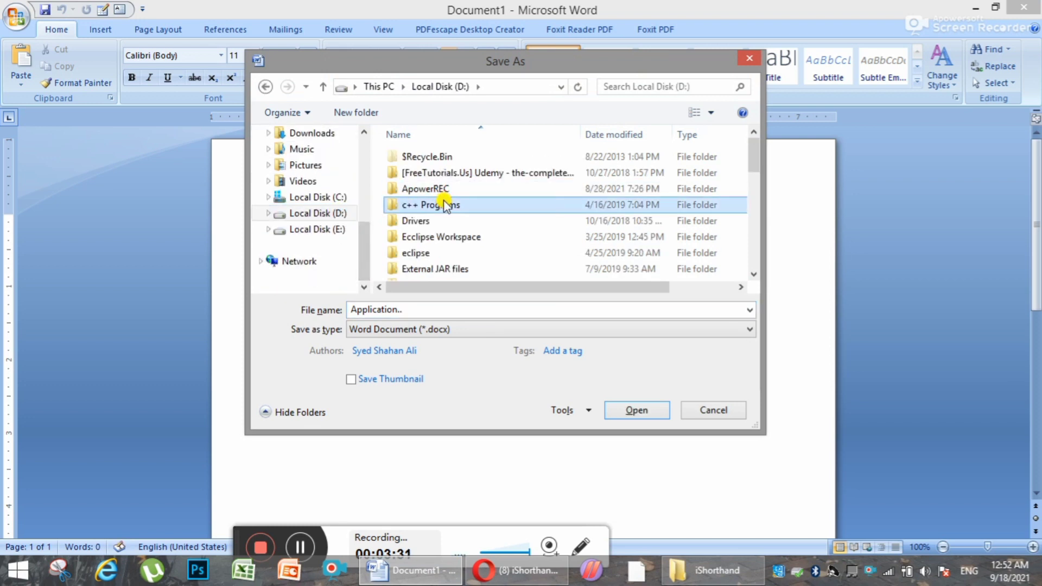
pyautogui.scroll(-5, 443, 201)
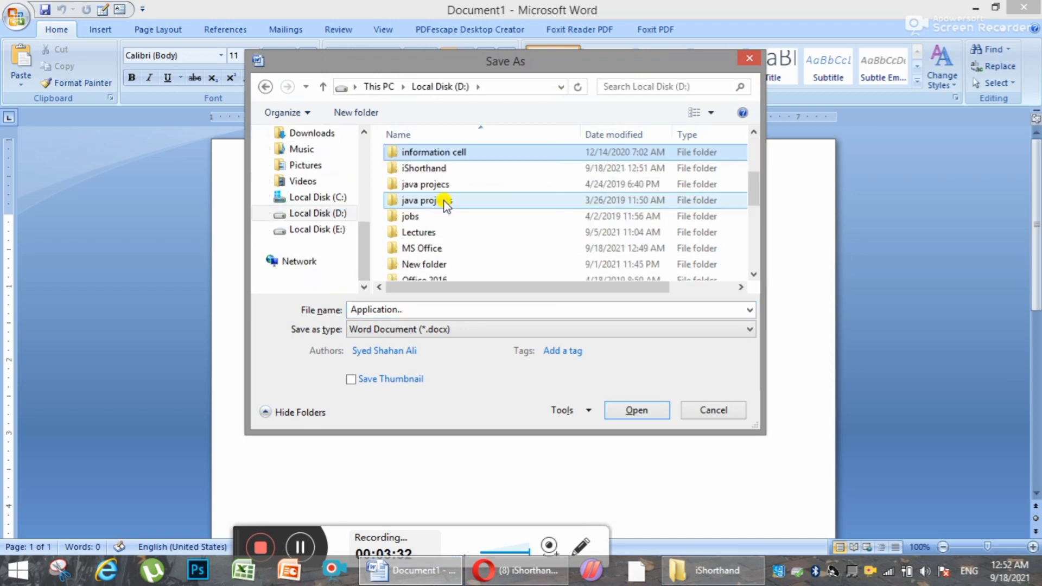
pyautogui.doubleClick(426, 168)
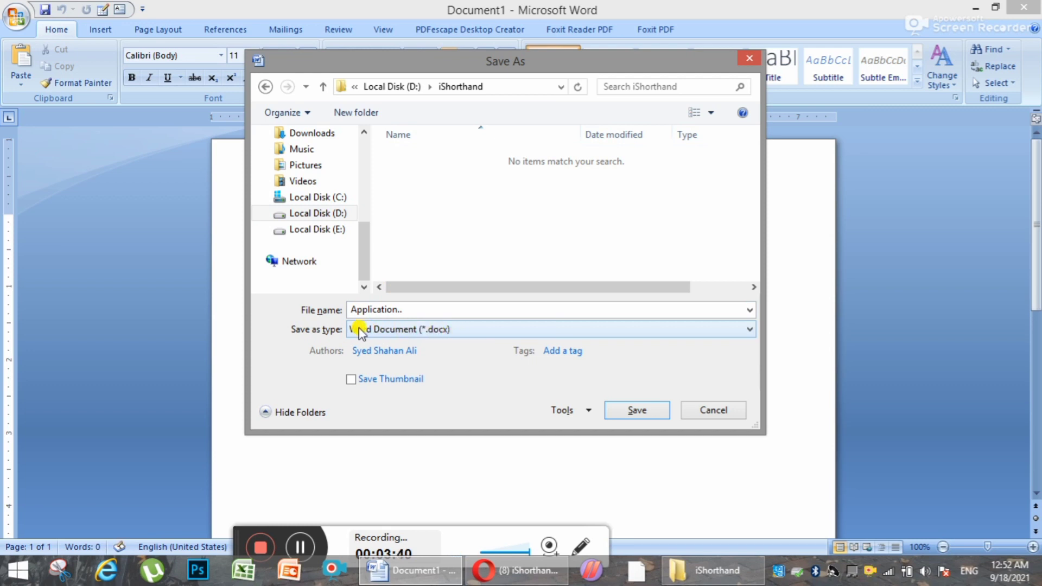
# Keep the Word Document (*.docx) format and save the file.
pyautogui.click(458, 332)
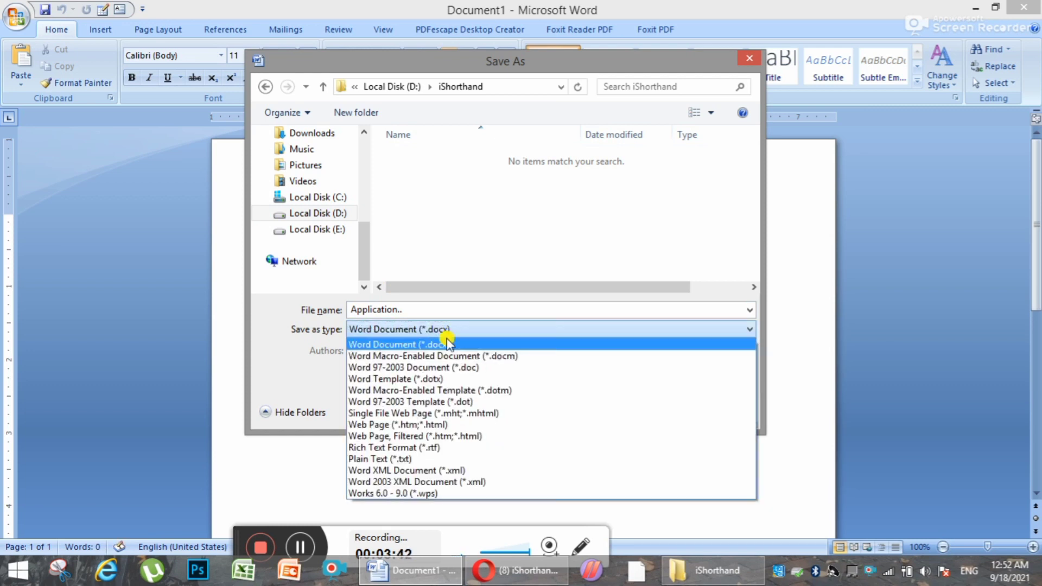
pyautogui.click(417, 330)
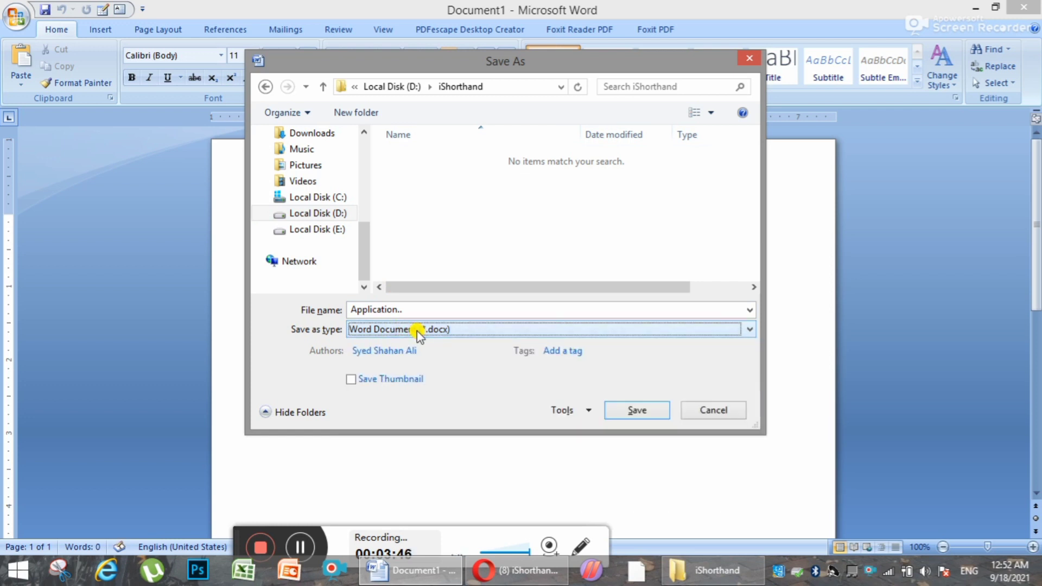
pyautogui.click(648, 416)
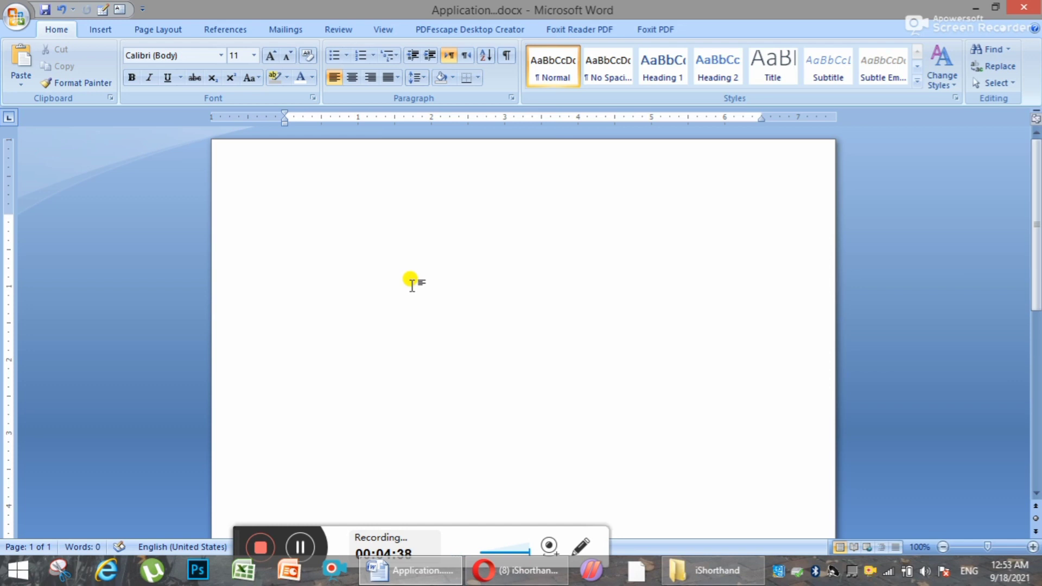
# Adjust the status-bar zoom buttons until the blank page displays at 150%.
pyautogui.scroll(6, 411, 283)
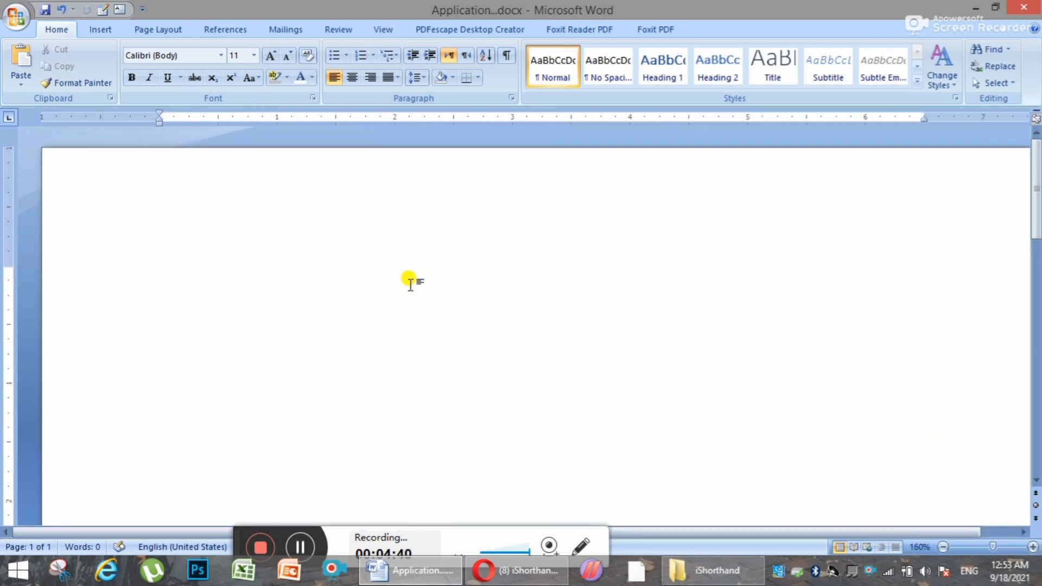
pyautogui.scroll(2, 411, 283)
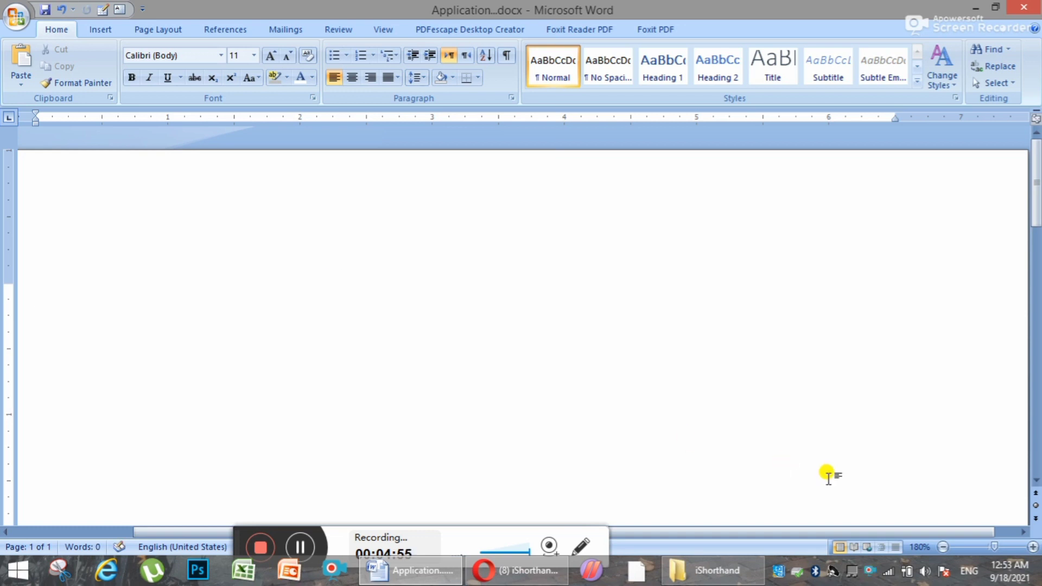
pyautogui.click(943, 547)
pyautogui.click(944, 547)
pyautogui.click(943, 548)
pyautogui.click(943, 548)
pyautogui.click(944, 547)
pyautogui.click(943, 548)
pyautogui.click(944, 548)
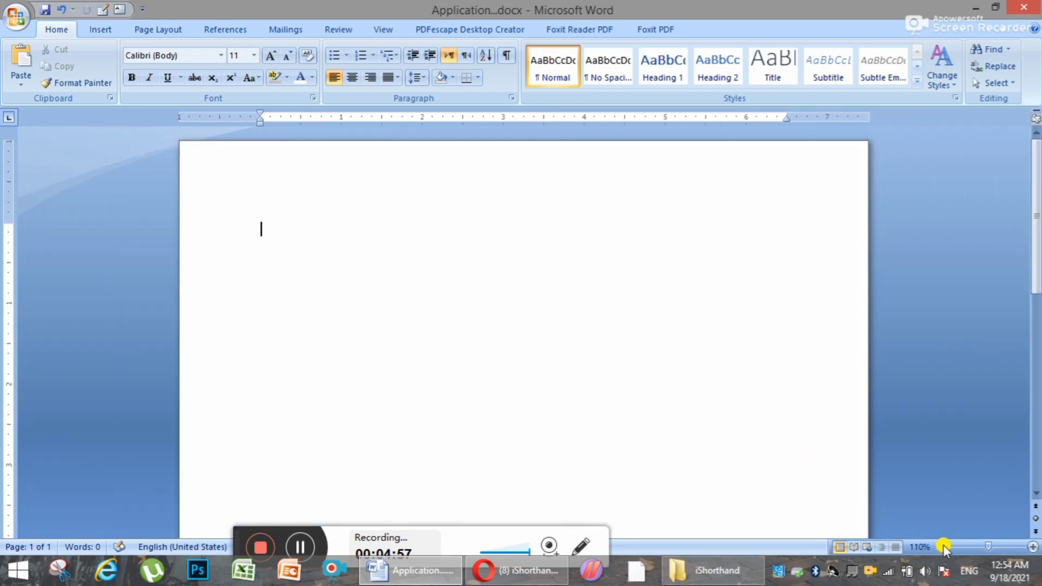
pyautogui.click(944, 547)
pyautogui.click(1034, 548)
pyautogui.click(1034, 547)
pyautogui.click(1035, 548)
pyautogui.click(1034, 547)
pyautogui.click(1034, 547)
pyautogui.click(1034, 547)
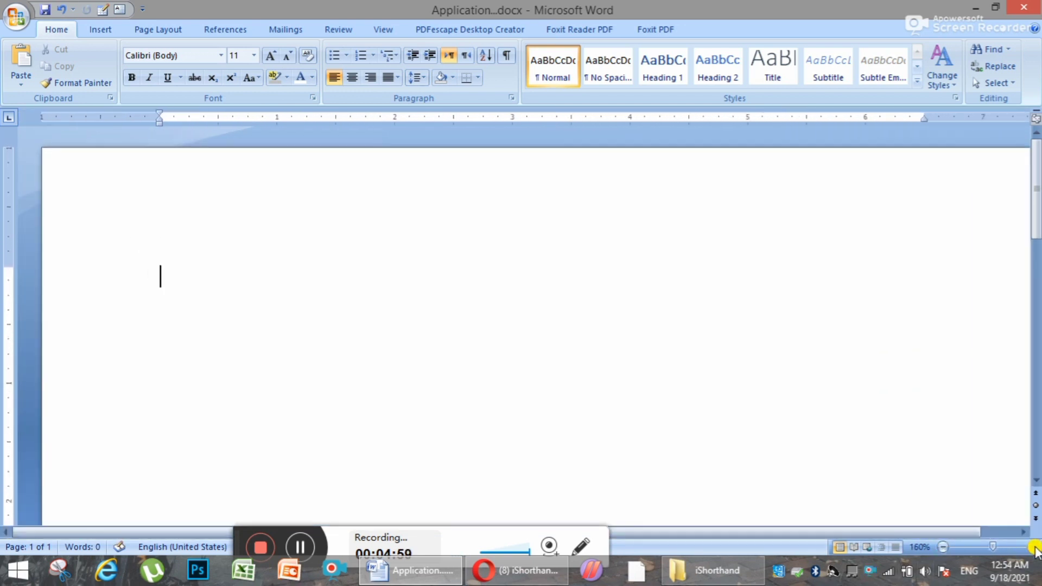
pyautogui.click(943, 547)
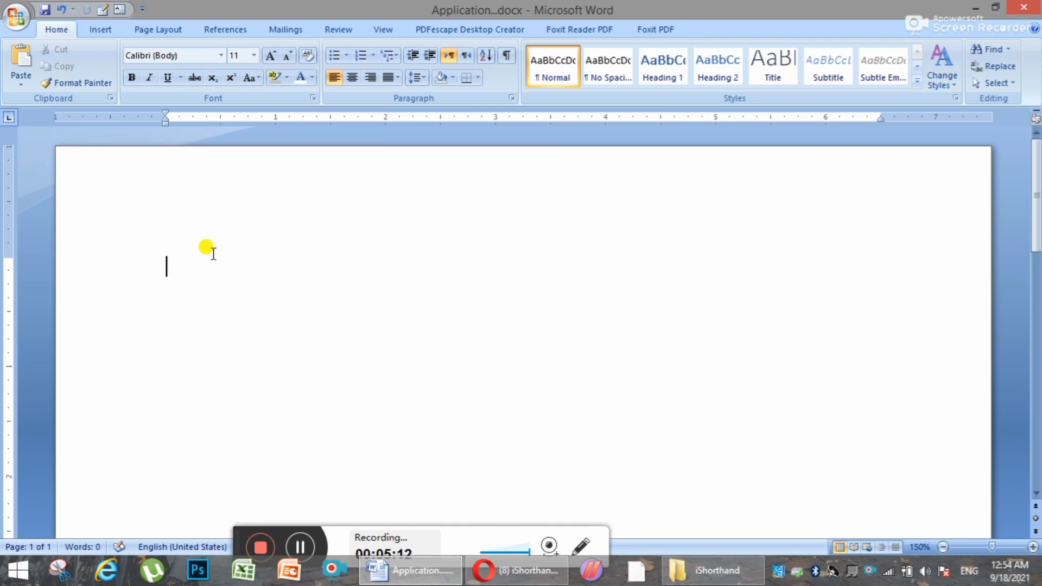
# Type 'To' and format it in the Bookman Old Style font.
pyautogui.write('to')
pyautogui.press('Return')
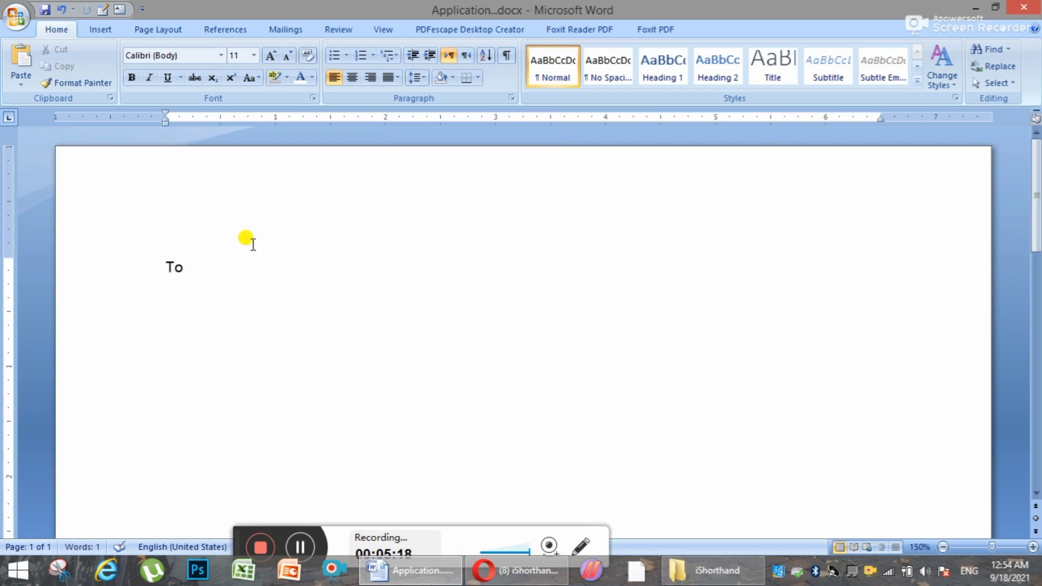
pyautogui.moveTo(251, 286); pyautogui.dragTo(112, 261)
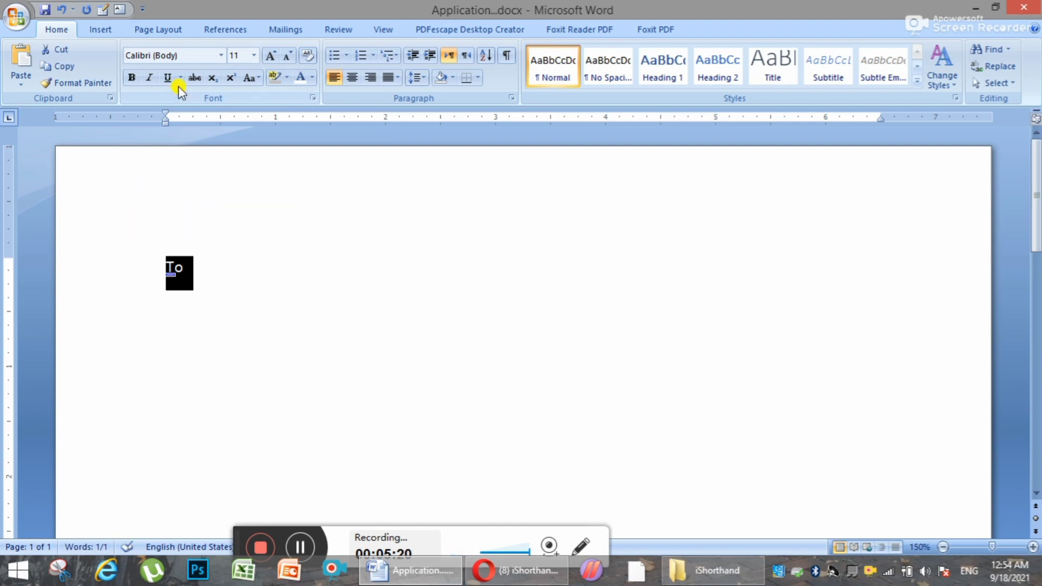
pyautogui.click(221, 55)
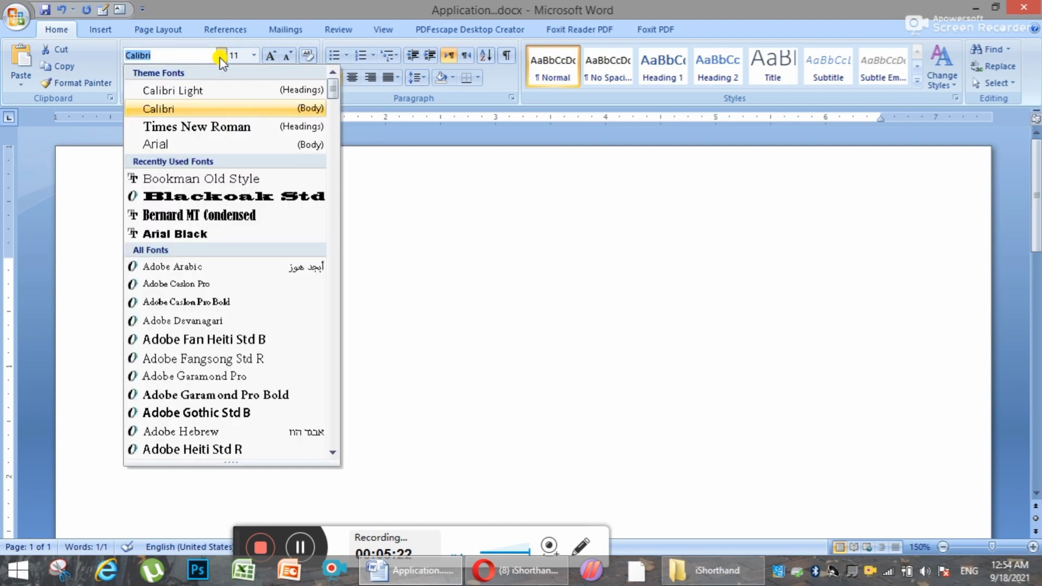
pyautogui.click(179, 179)
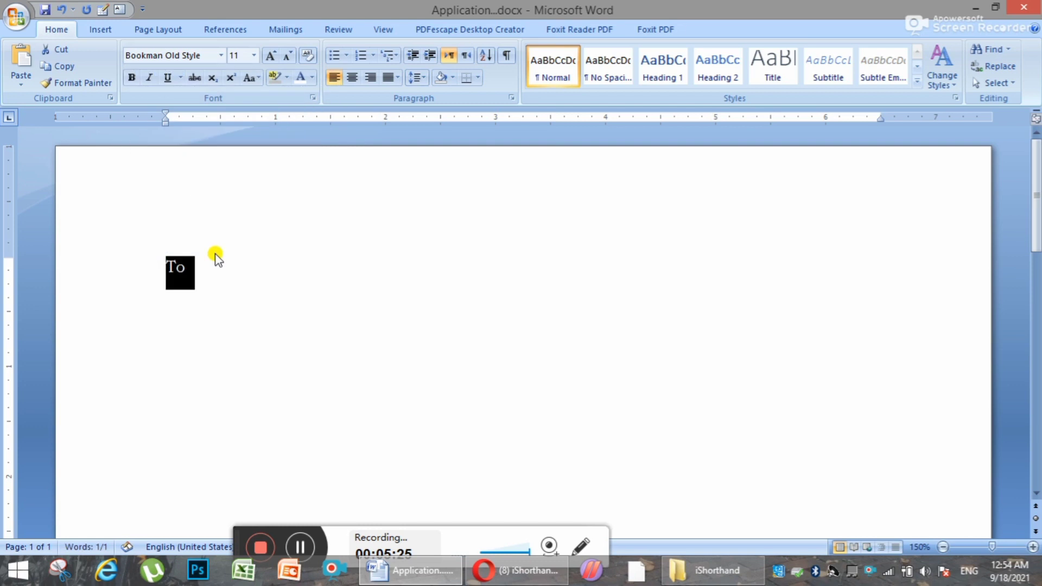
pyautogui.click(187, 267)
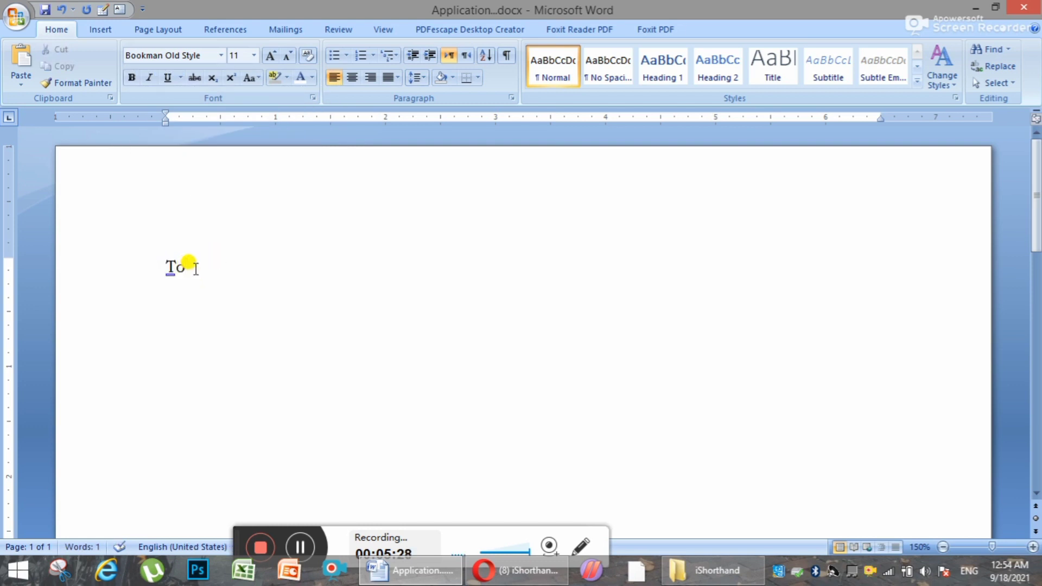
# Type the address lines 'The Chairman,', 'Punjab Public Service Commission,' and 'Lahore.'.
pyautogui.press('Return')
pyautogui.write('Th')
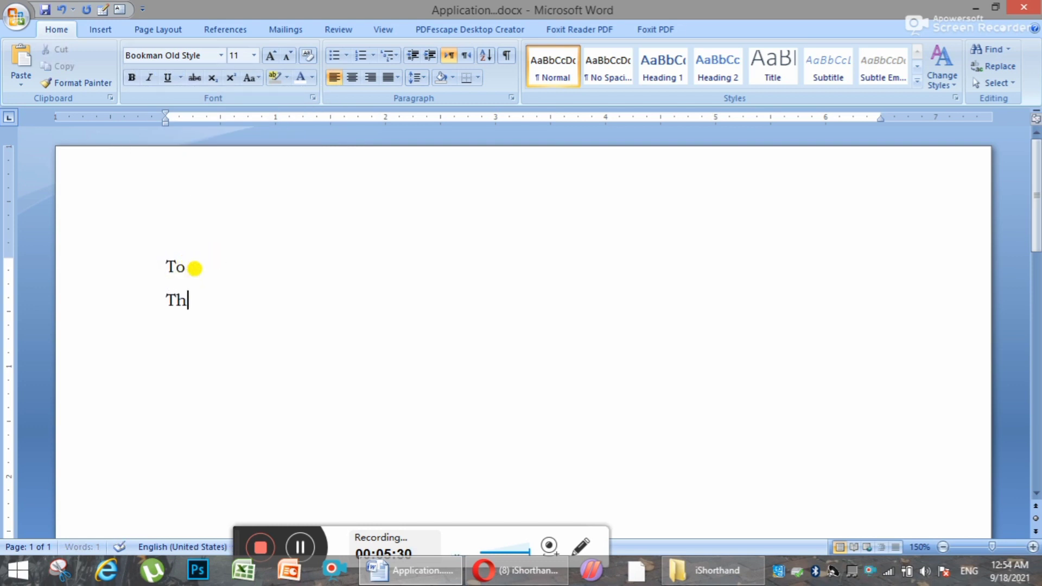
pyautogui.write('e Chairman')
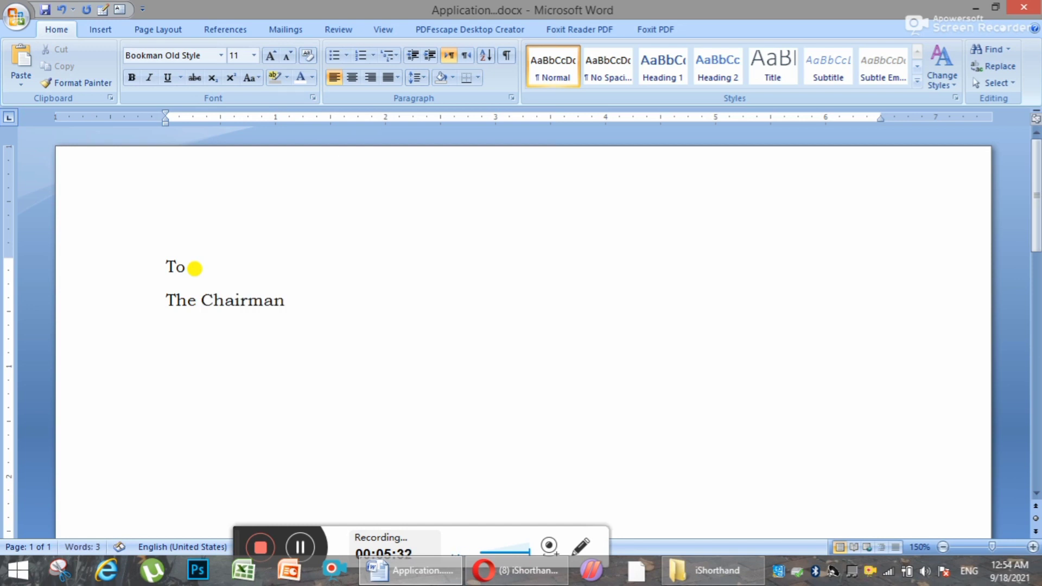
pyautogui.write(',')
pyautogui.press('Return')
pyautogui.write('Punja')
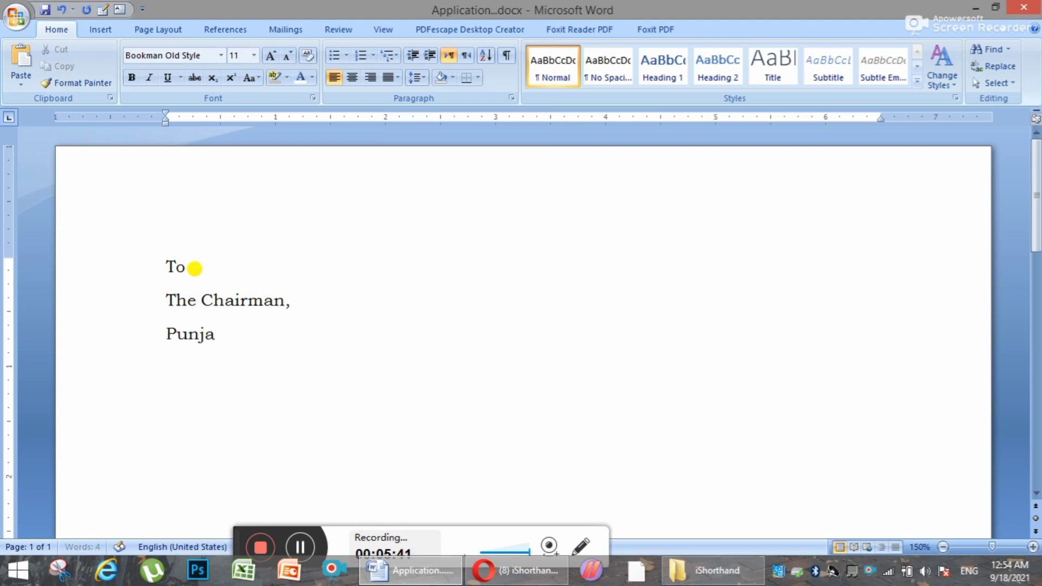
pyautogui.write('b Public Servic')
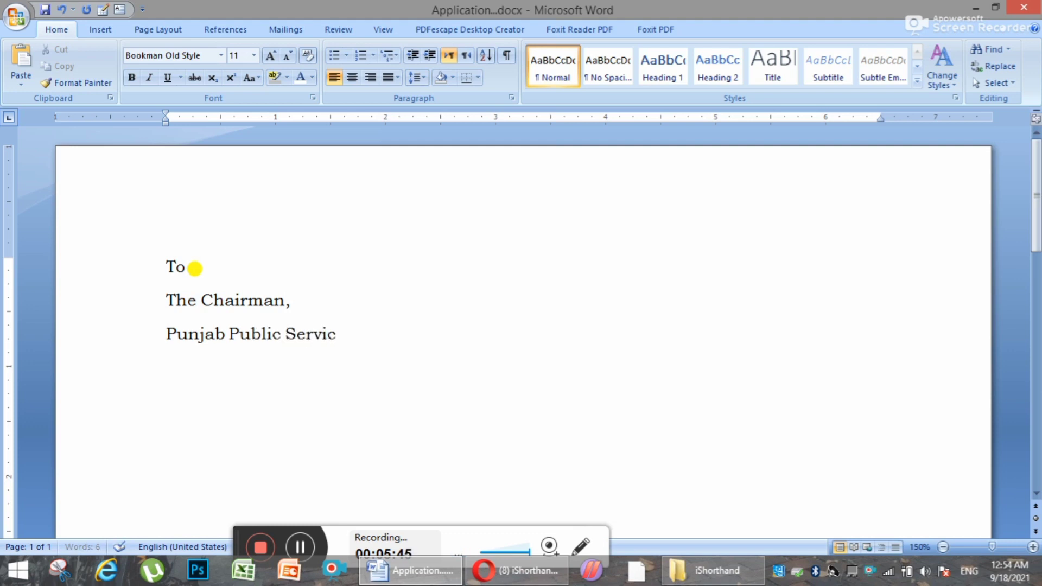
pyautogui.write('e Commission')
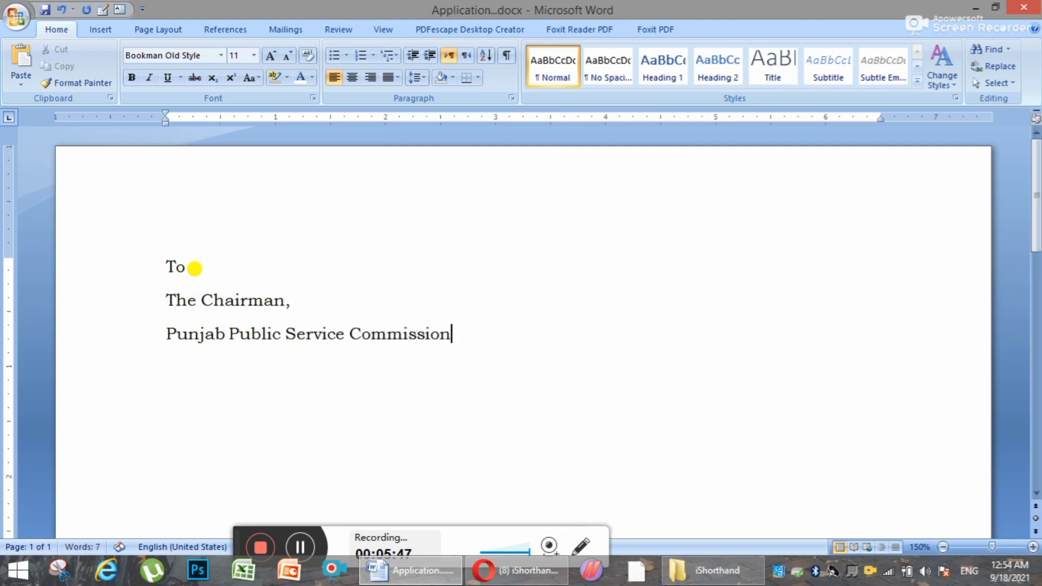
pyautogui.write(',')
pyautogui.press('Return')
pyautogui.write('Lahore.')
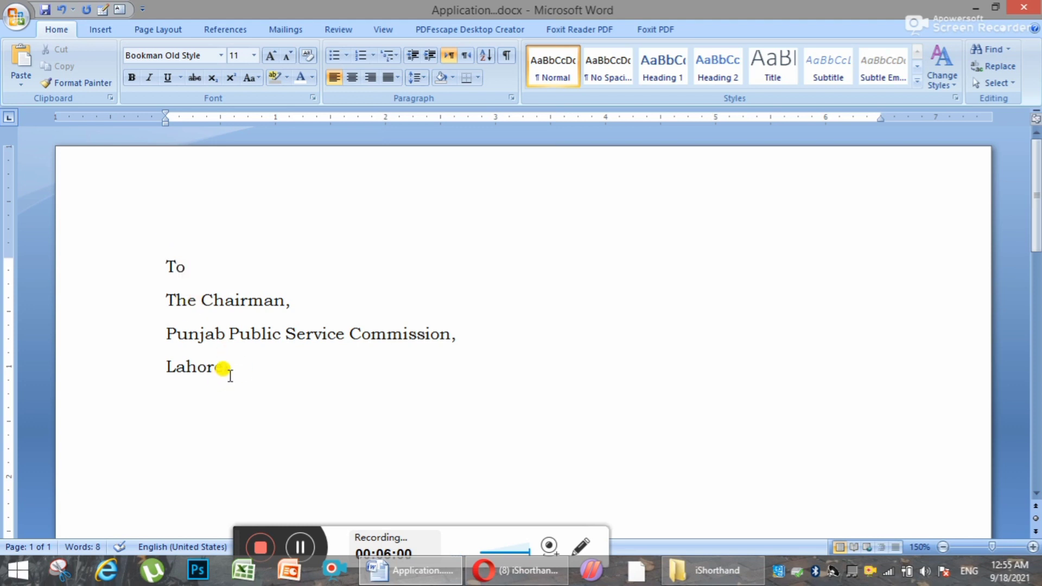
# Single-space the three address lines and remove the space after each paragraph.
pyautogui.moveTo(228, 373); pyautogui.dragTo(168, 308)
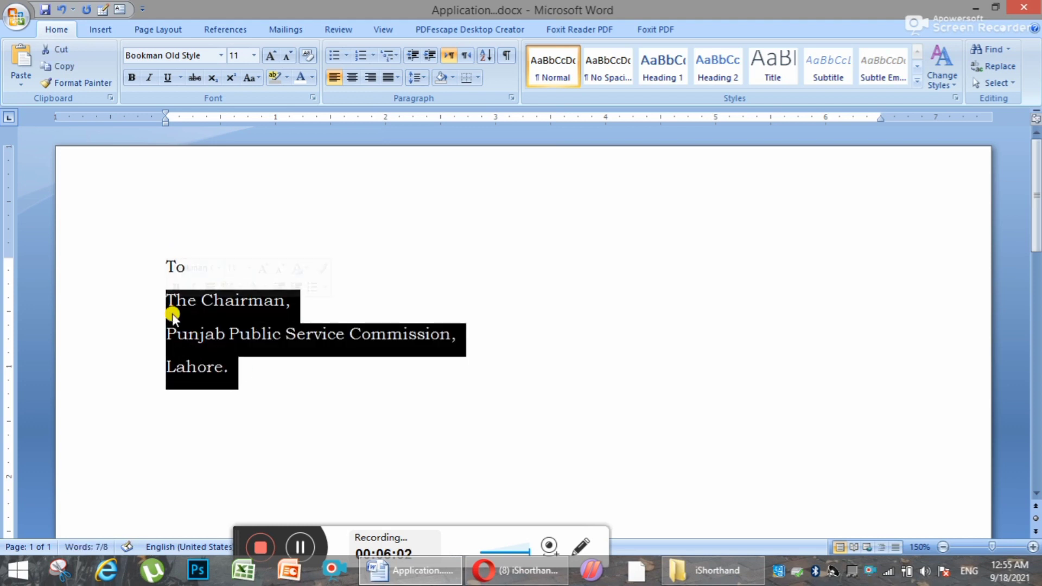
pyautogui.click(231, 371)
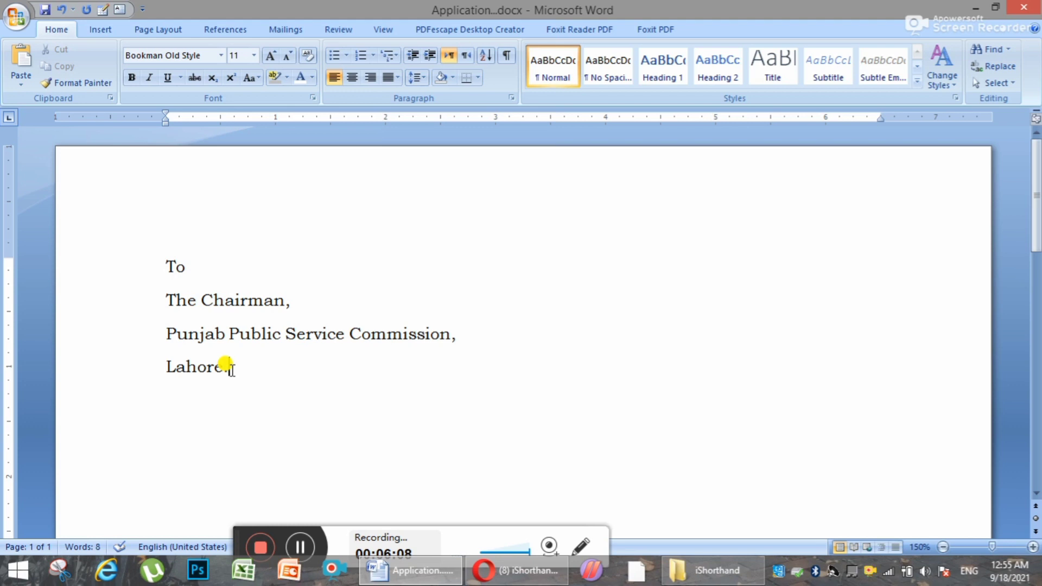
pyautogui.hotkey('shift', 'Home')
pyautogui.hotkey('shift', 'Up')
pyautogui.hotkey('shift', 'Up')
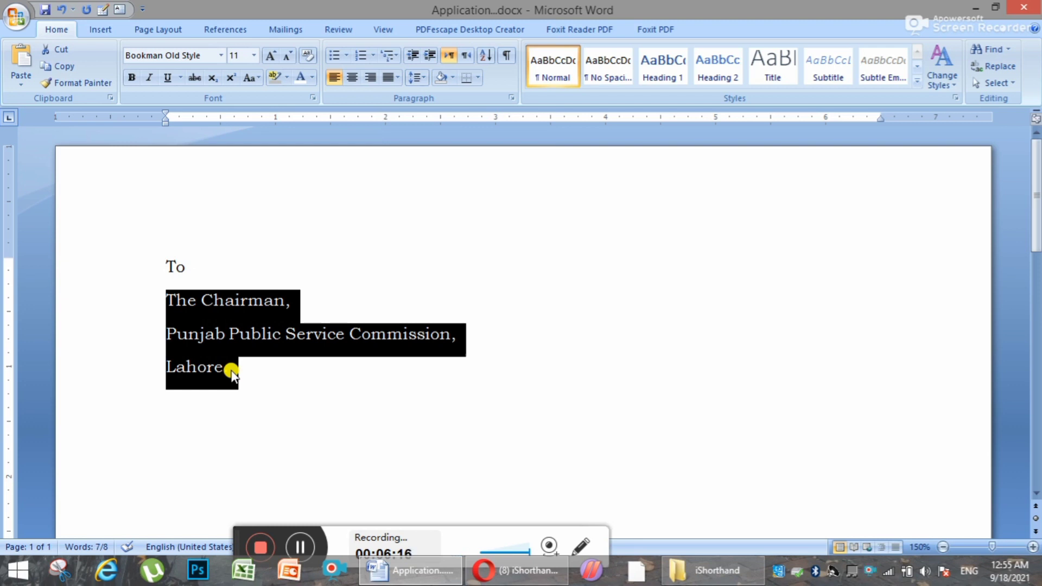
pyautogui.hotkey('ctrl', '1')
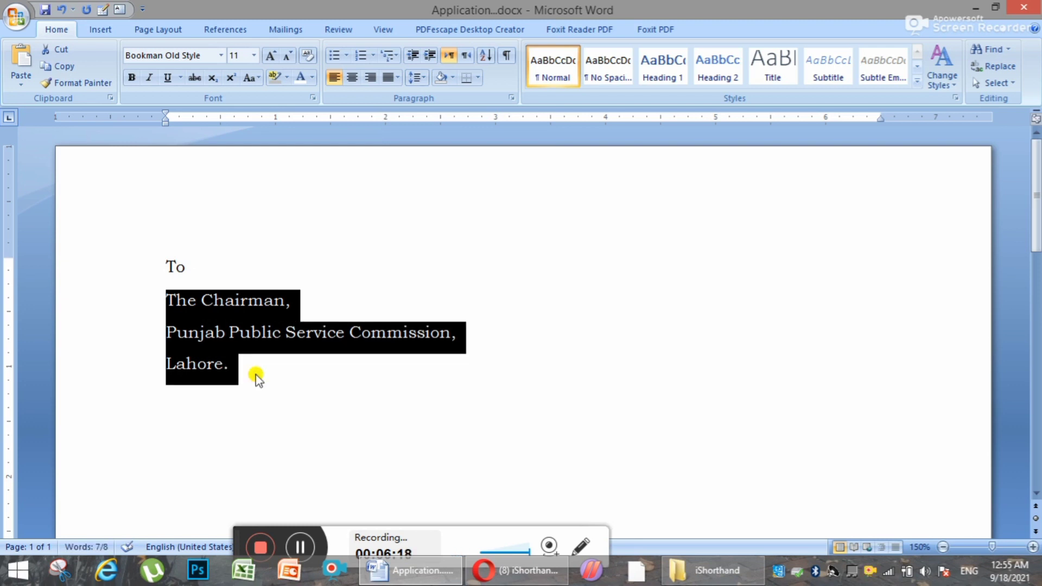
pyautogui.click(416, 77)
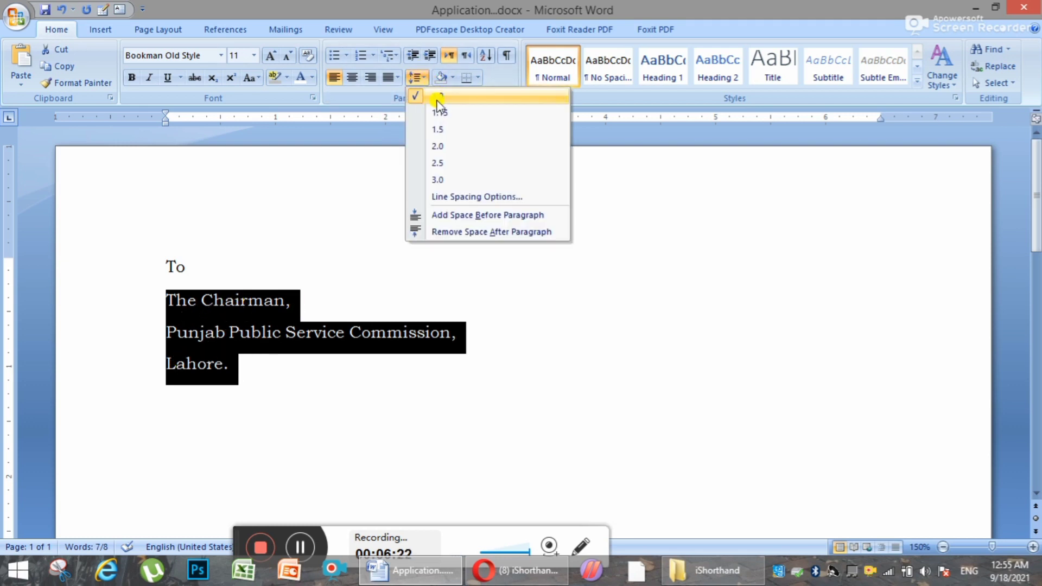
pyautogui.click(444, 234)
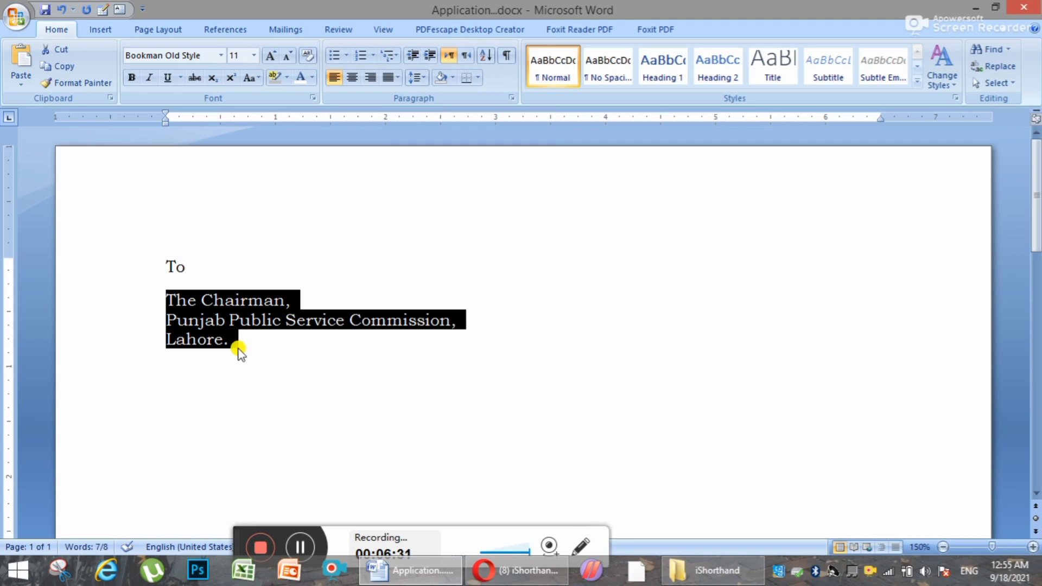
# Try tab-indenting the individual address lines, then delete those tabs again.
pyautogui.moveTo(237, 348); pyautogui.dragTo(170, 305)
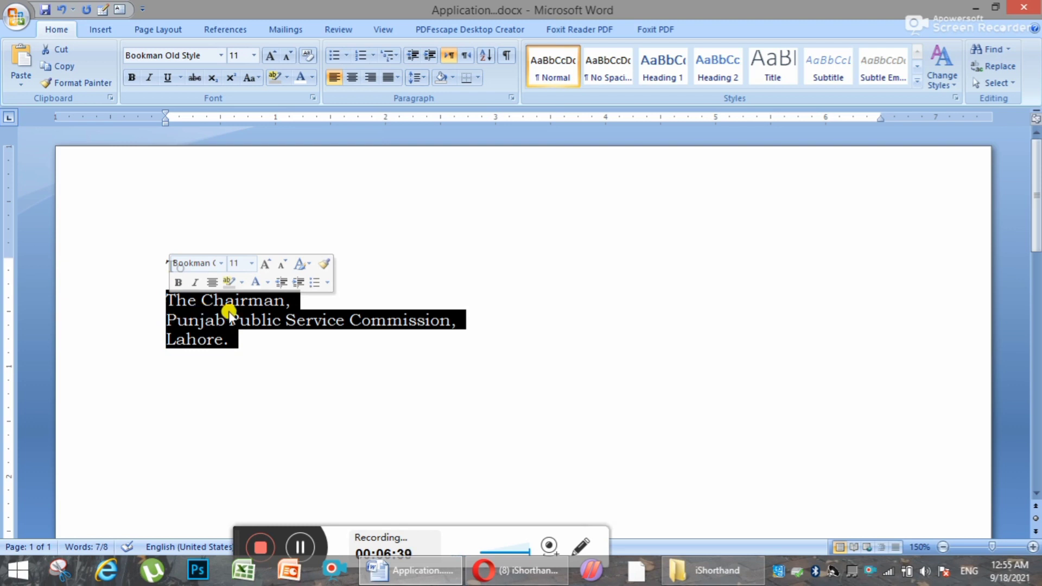
pyautogui.click(247, 347)
pyautogui.click(166, 302)
pyautogui.press('Tab')
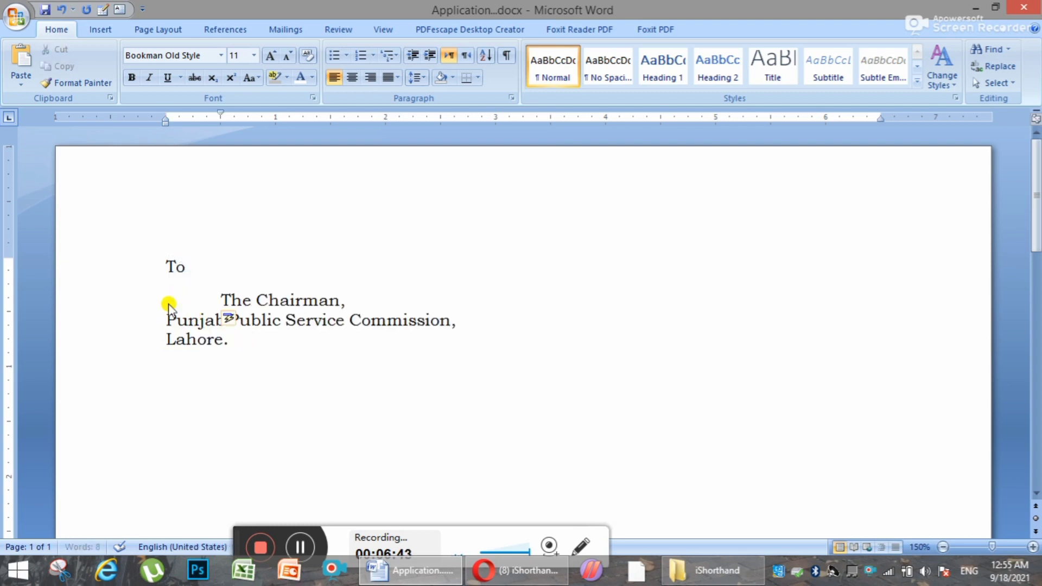
pyautogui.press('Tab')
pyautogui.click(167, 322)
pyautogui.press('Tab')
pyautogui.press('Tab')
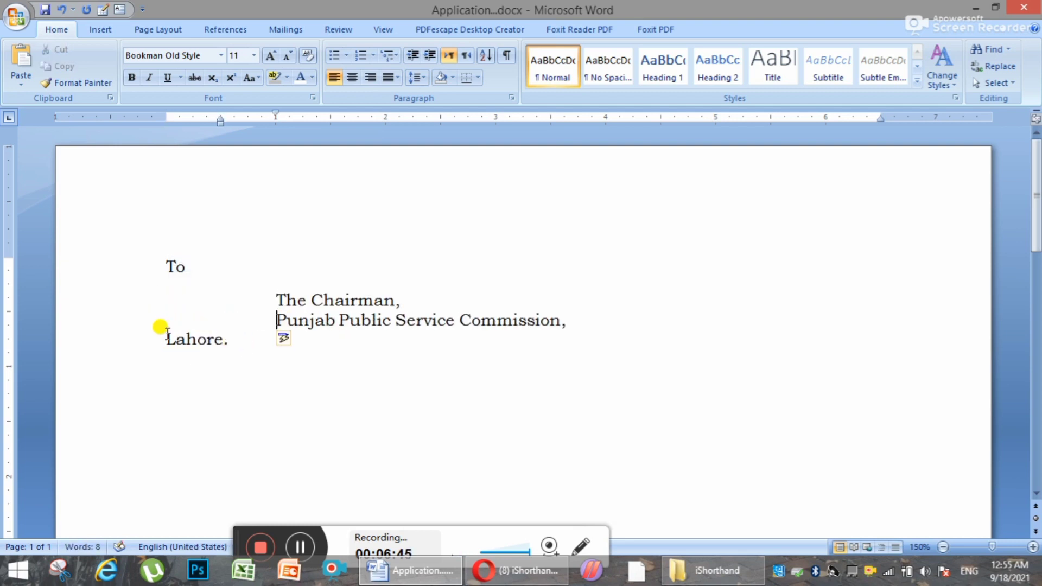
pyautogui.click(155, 337)
pyautogui.press('Tab')
pyautogui.press('Tab')
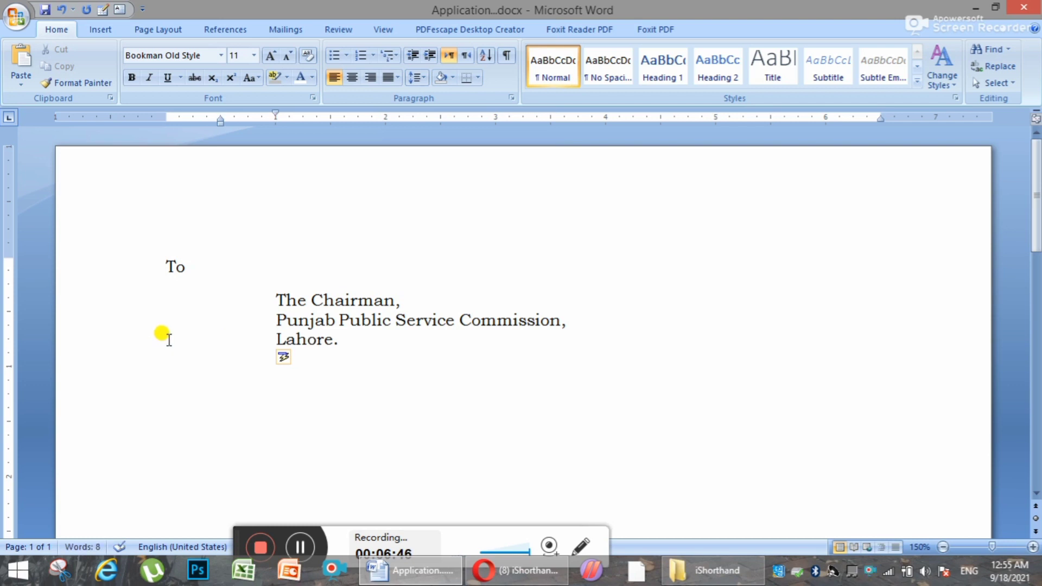
pyautogui.press('BackSpace')
pyautogui.press('BackSpace')
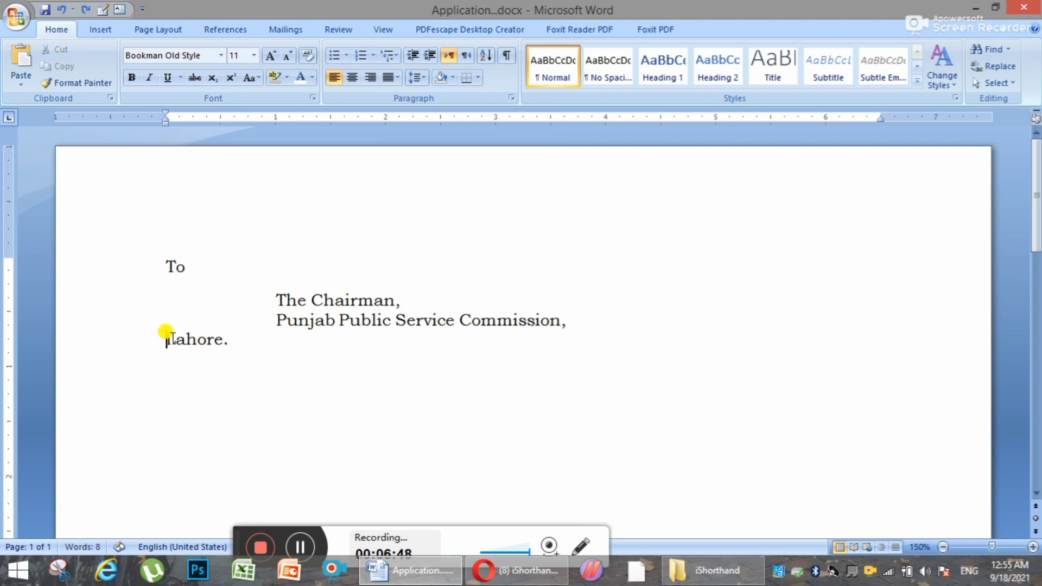
pyautogui.press('Up')
pyautogui.press('BackSpace')
pyautogui.press('BackSpace')
pyautogui.press('Up')
pyautogui.press('BackSpace')
pyautogui.press('BackSpace')
# Indent the three address lines to one inch using the indent buttons.
pyautogui.moveTo(257, 342); pyautogui.dragTo(153, 299)
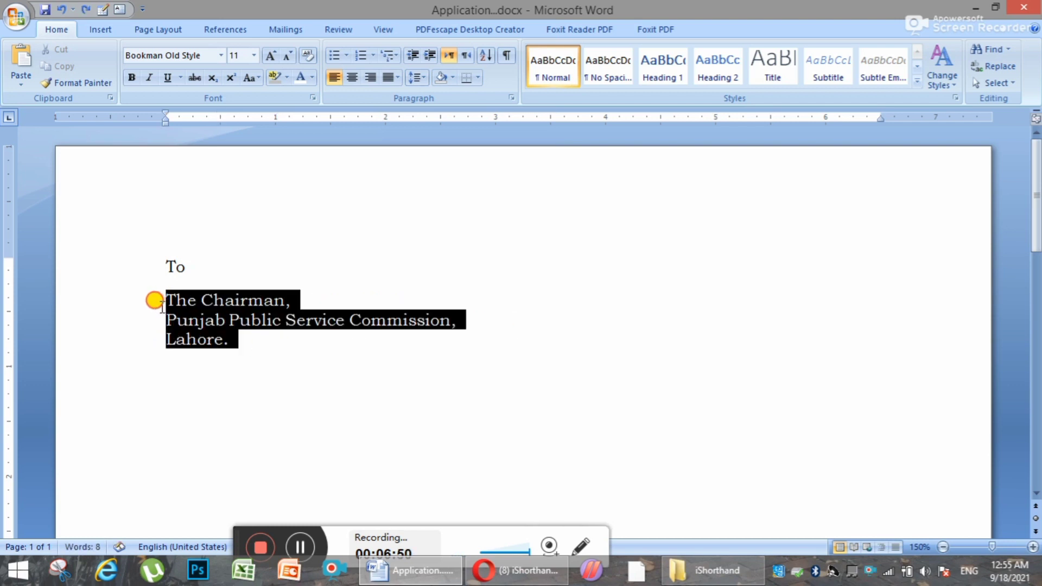
pyautogui.click(250, 342)
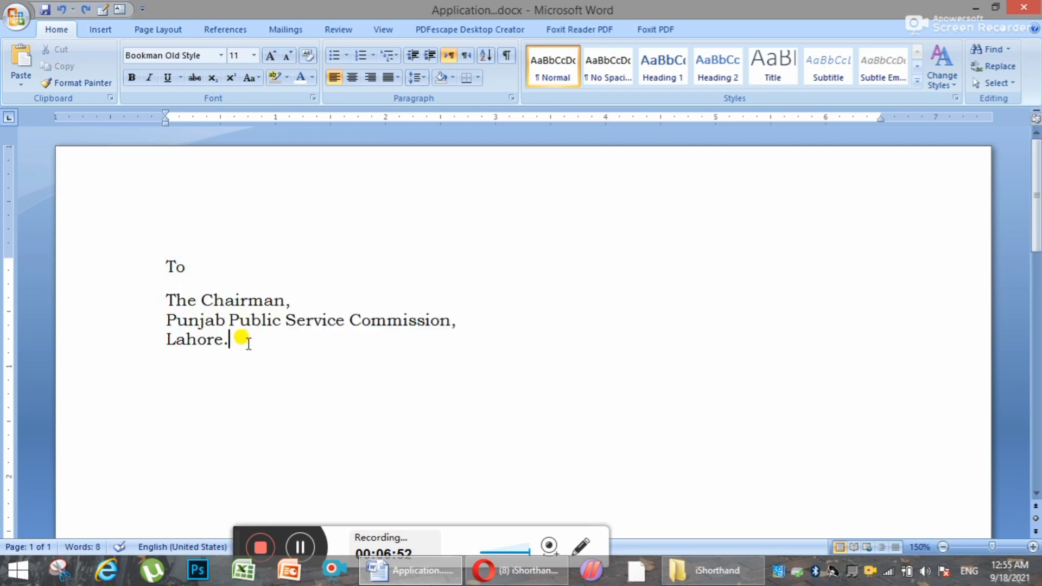
pyautogui.hotkey('shift', 'Home')
pyautogui.hotkey('shift', 'Up')
pyautogui.hotkey('shift', 'Up')
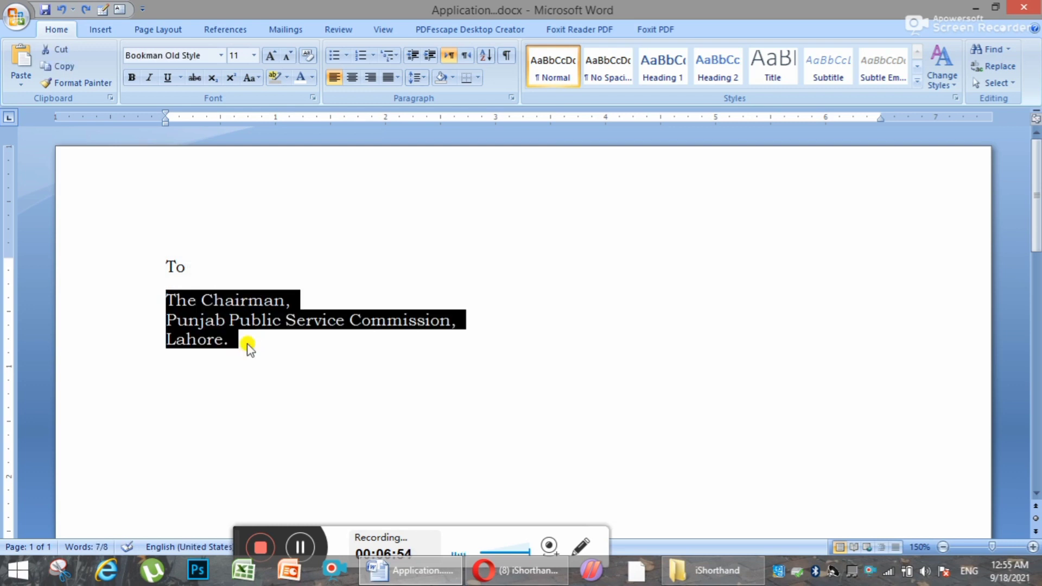
pyautogui.press('Tab')
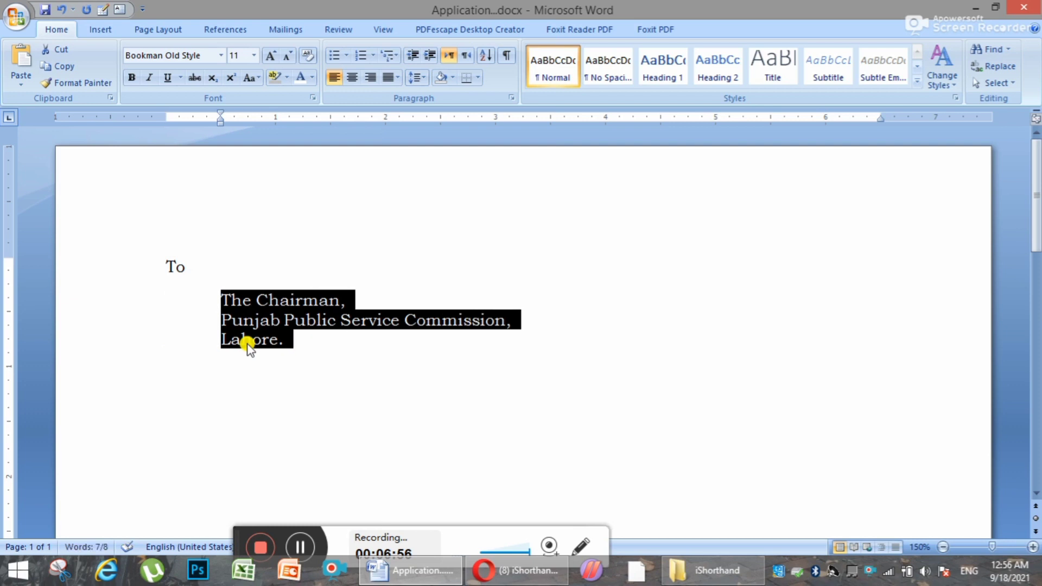
pyautogui.press('Tab')
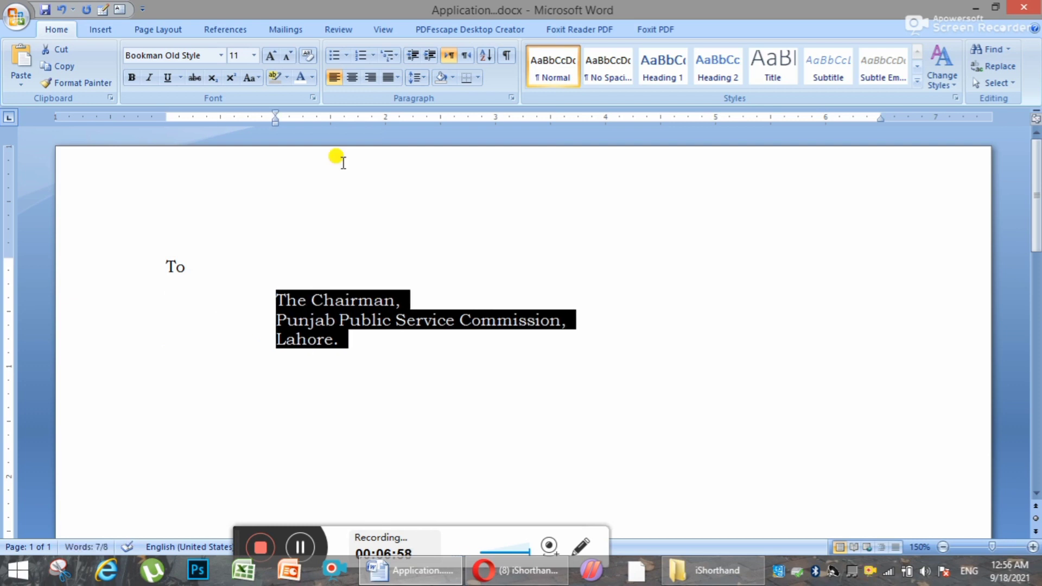
pyautogui.click(411, 55)
pyautogui.click(411, 55)
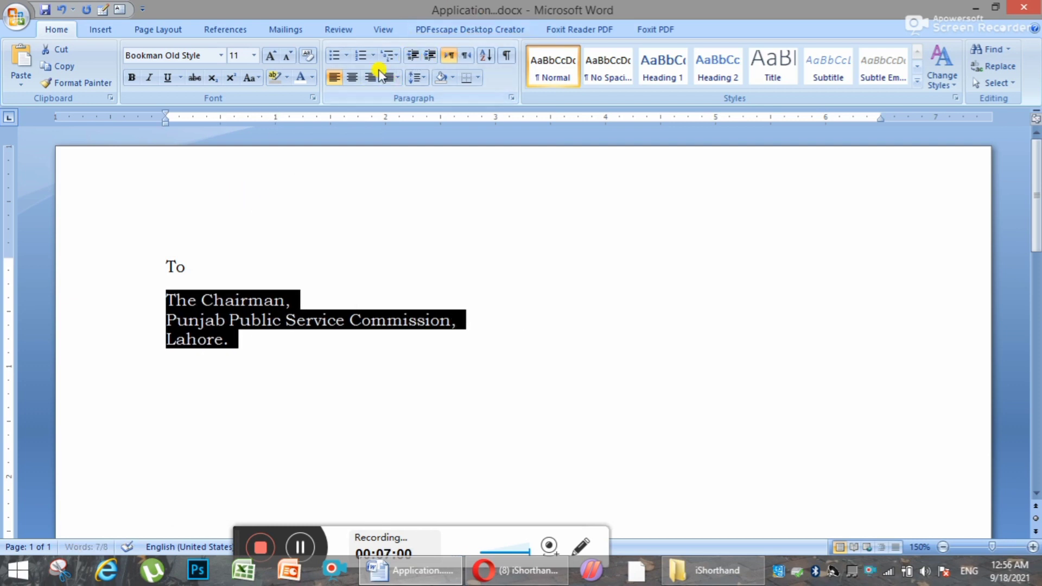
pyautogui.click(433, 55)
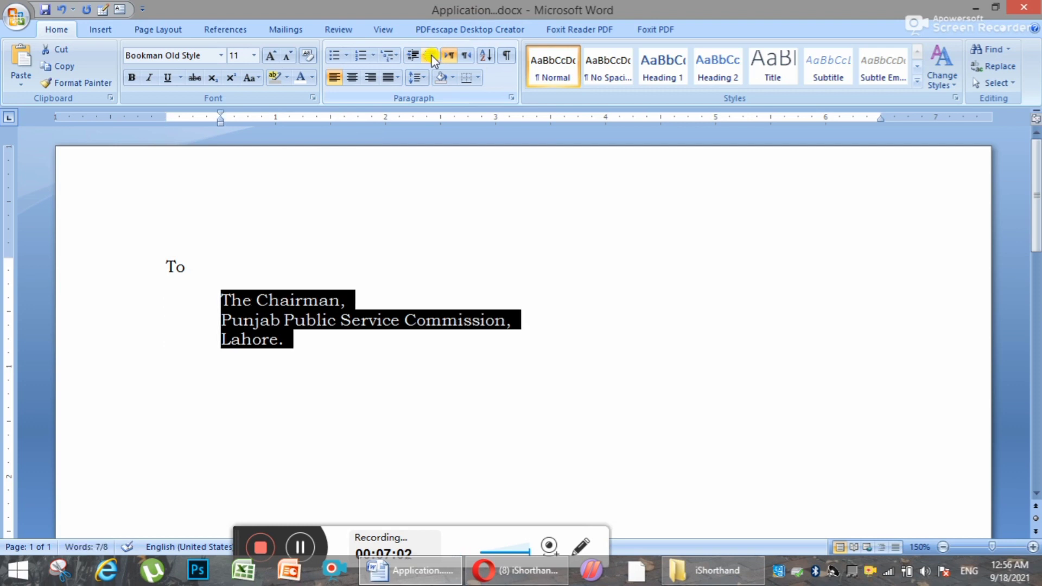
pyautogui.click(433, 56)
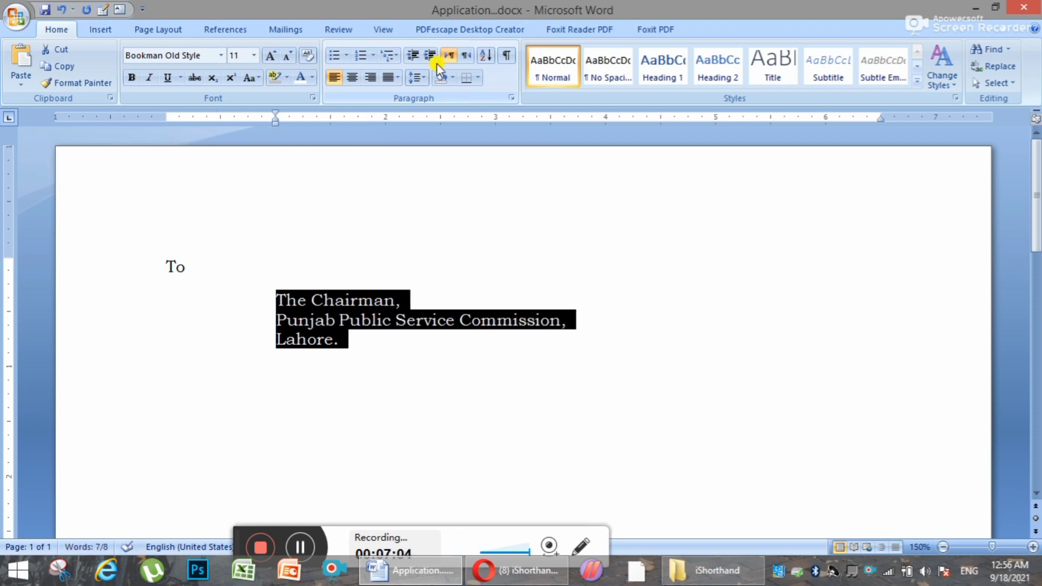
pyautogui.click(349, 340)
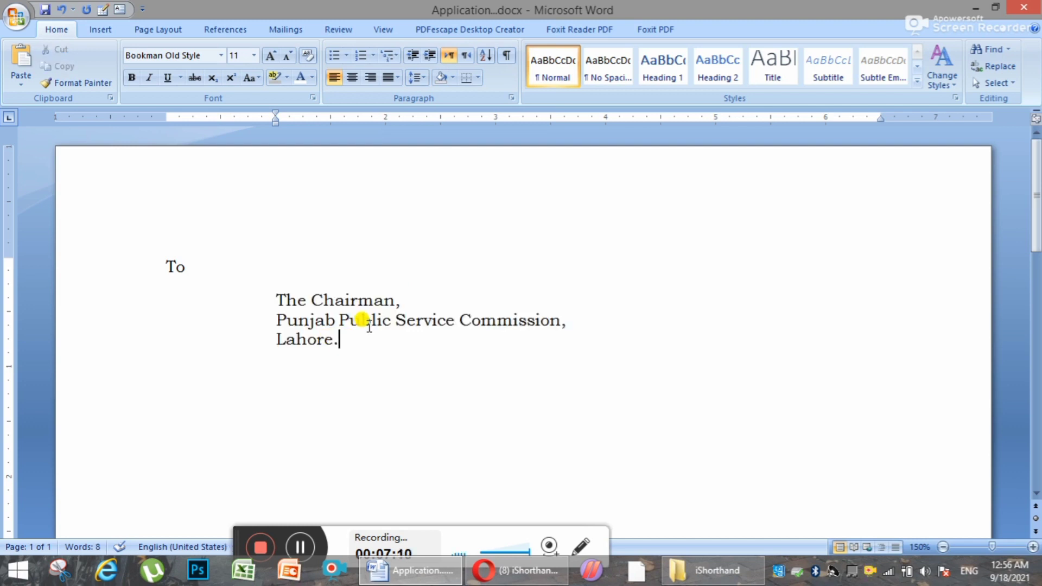
# Test line breaks in the address, then leave an unindented blank line below 'Lahore.'.
pyautogui.press('Return')
pyautogui.press('BackSpace')
pyautogui.click(339, 323)
pyautogui.press('Return')
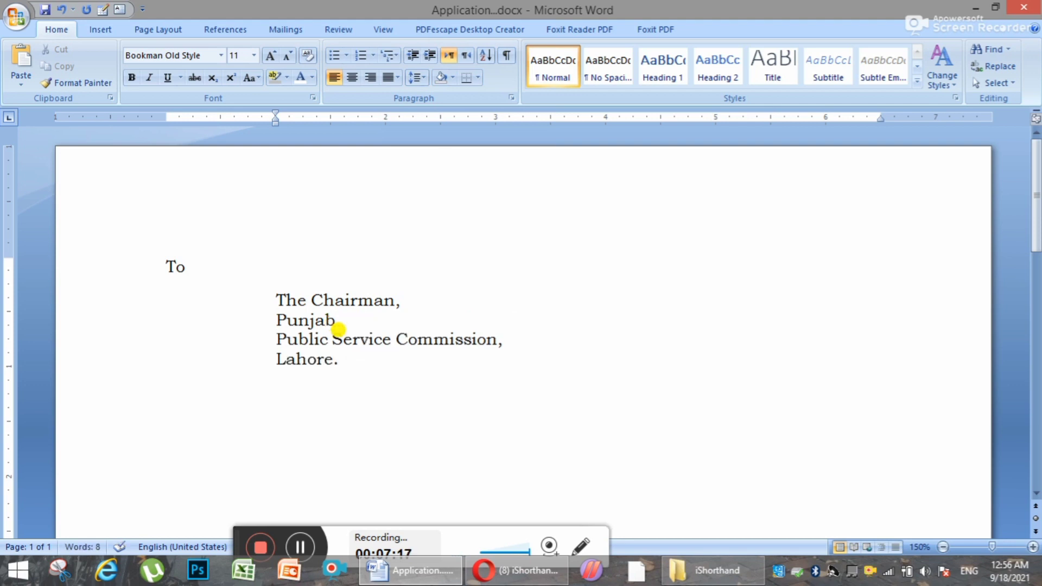
pyautogui.press('BackSpace')
pyautogui.click(351, 344)
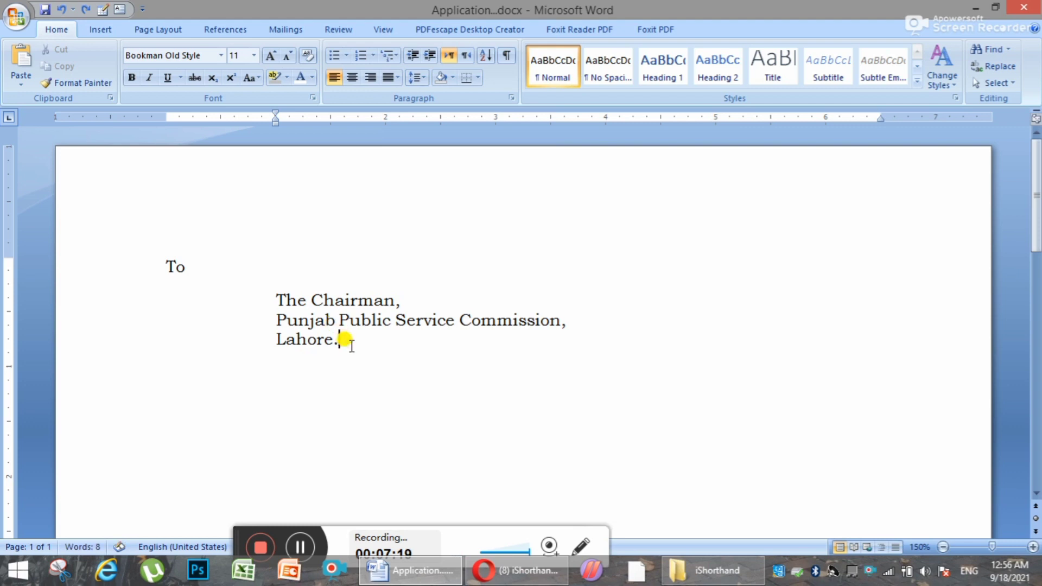
pyautogui.press('Return')
pyautogui.press('BackSpace')
pyautogui.click(335, 341)
# Type 'Subject:', a tab, then 'Application for the post of stenographer (BS-15)' below the address.
pyautogui.press('Down')
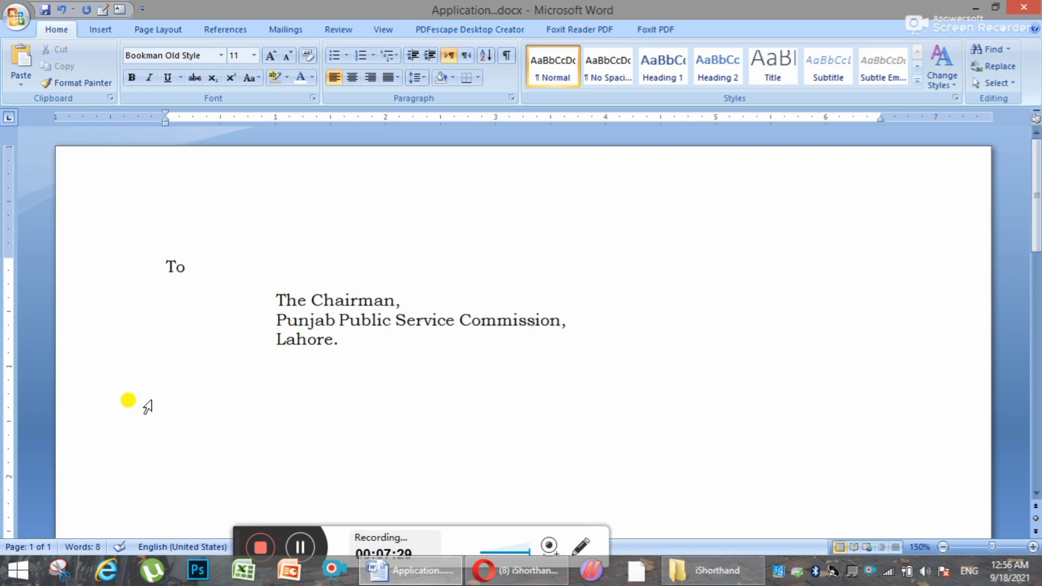
pyautogui.write('Subject:')
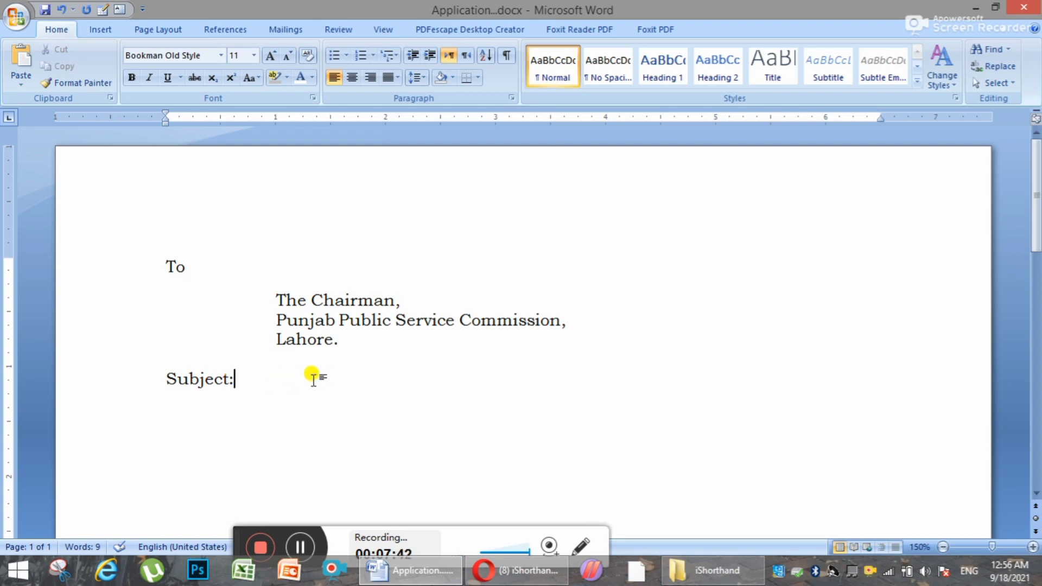
pyautogui.press('Tab')
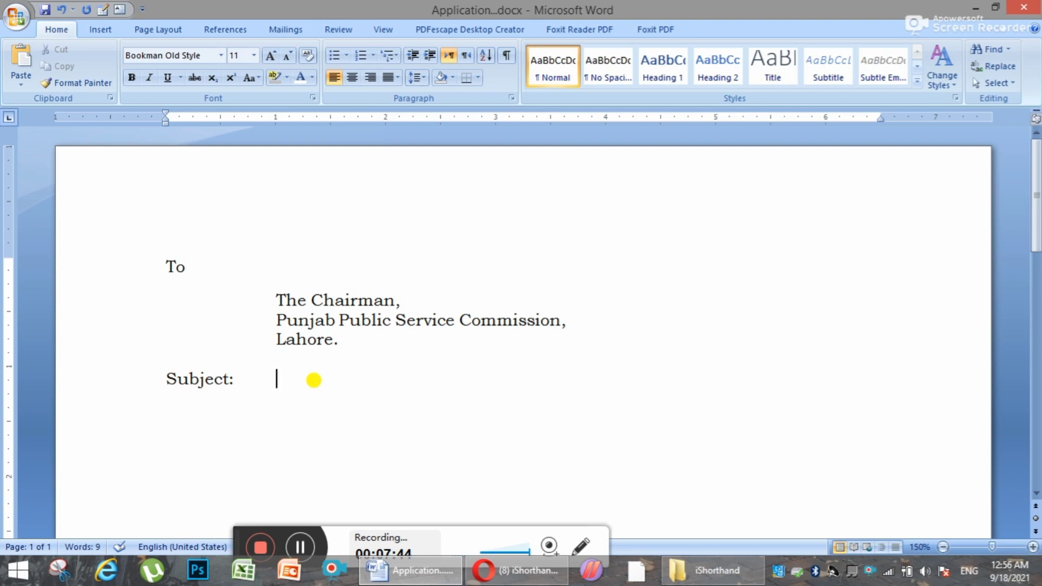
pyautogui.write('App')
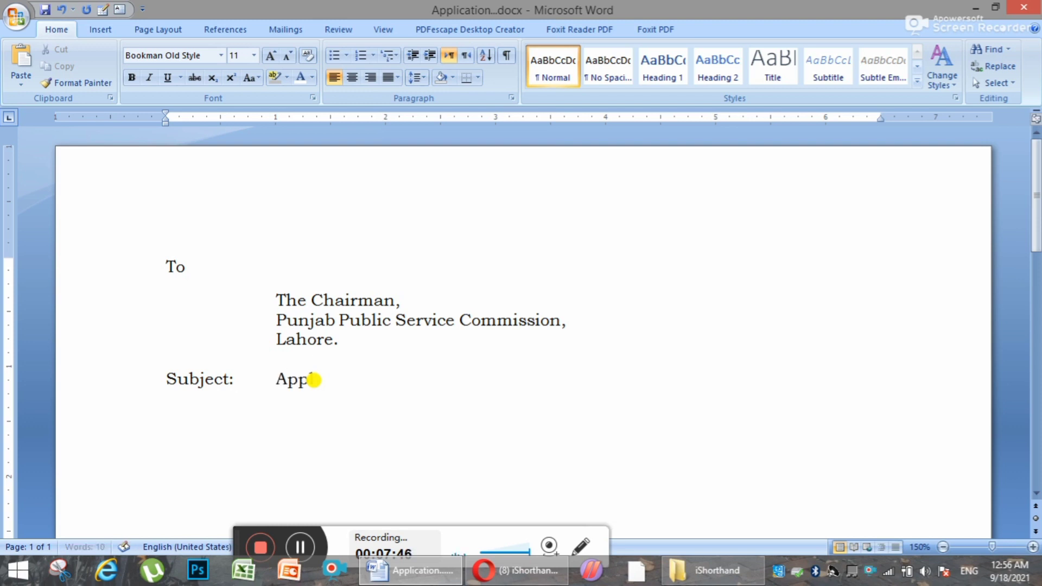
pyautogui.write('lication for the p')
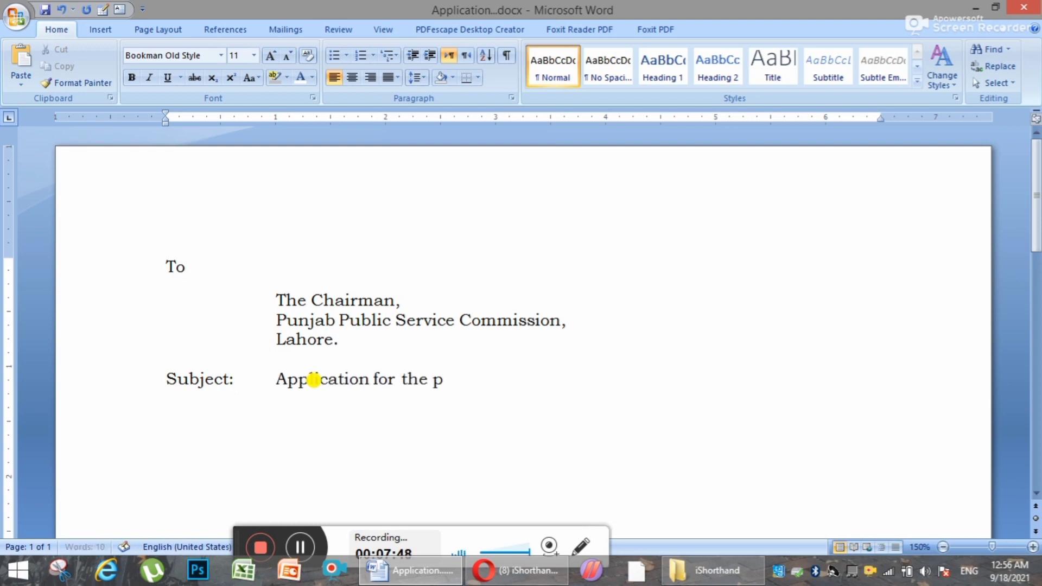
pyautogui.write('ost of stenographer')
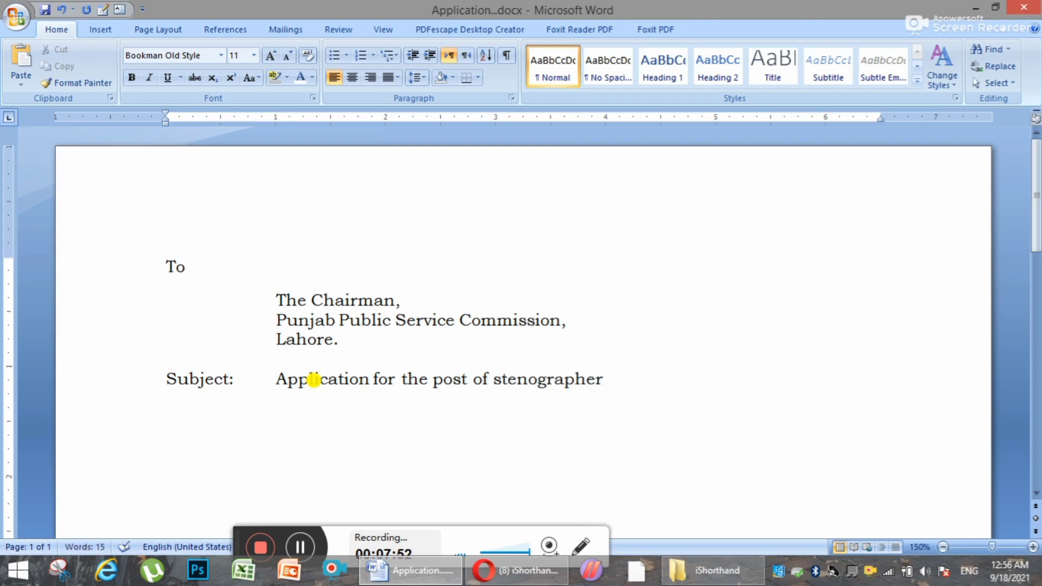
pyautogui.write('()')
pyautogui.press('BackSpace')
pyautogui.press('BackSpace')
pyautogui.write('()')
pyautogui.press('Left')
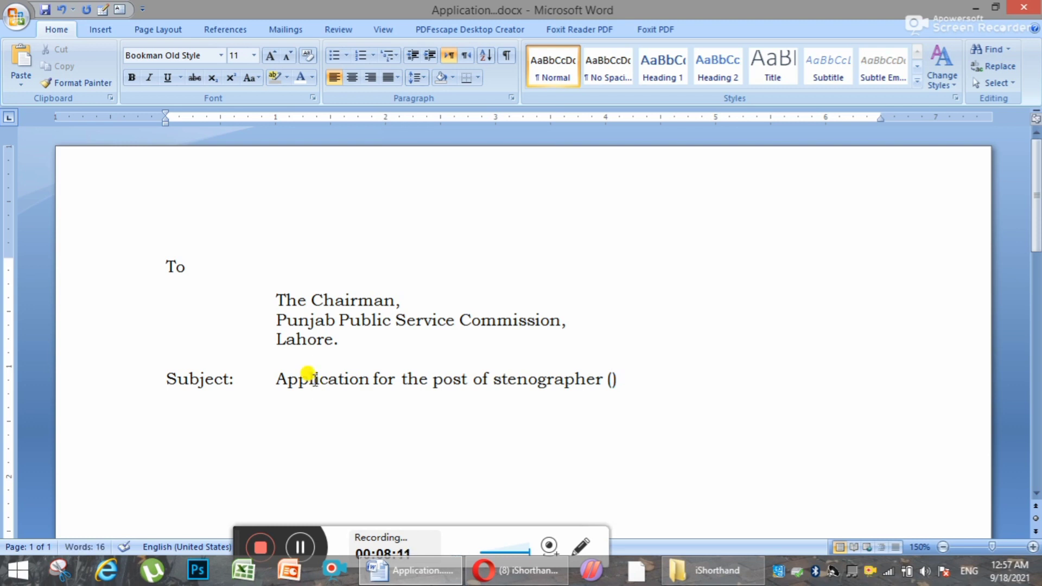
pyautogui.write('BS-1')
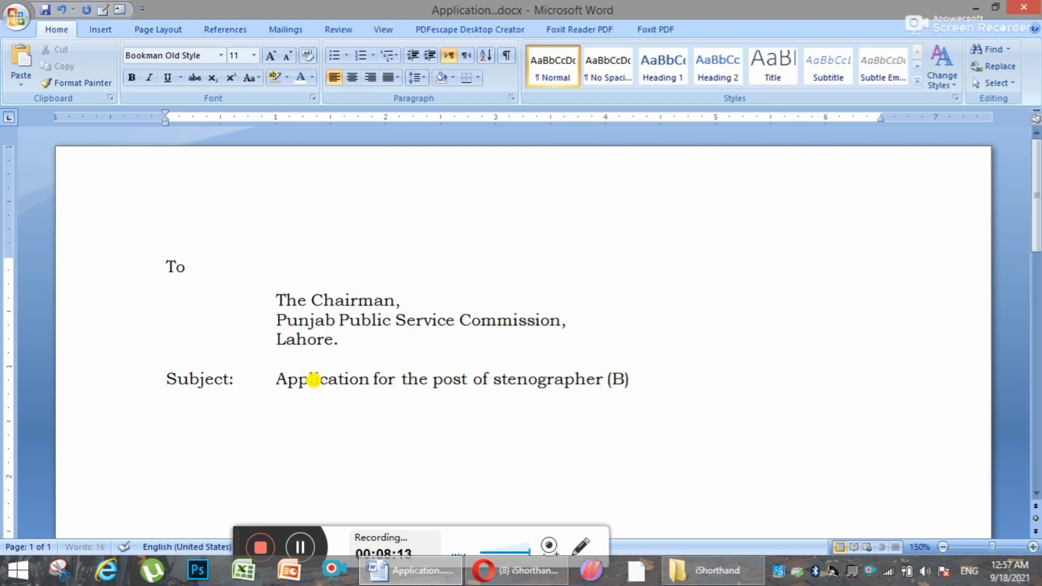
pyautogui.write('5')
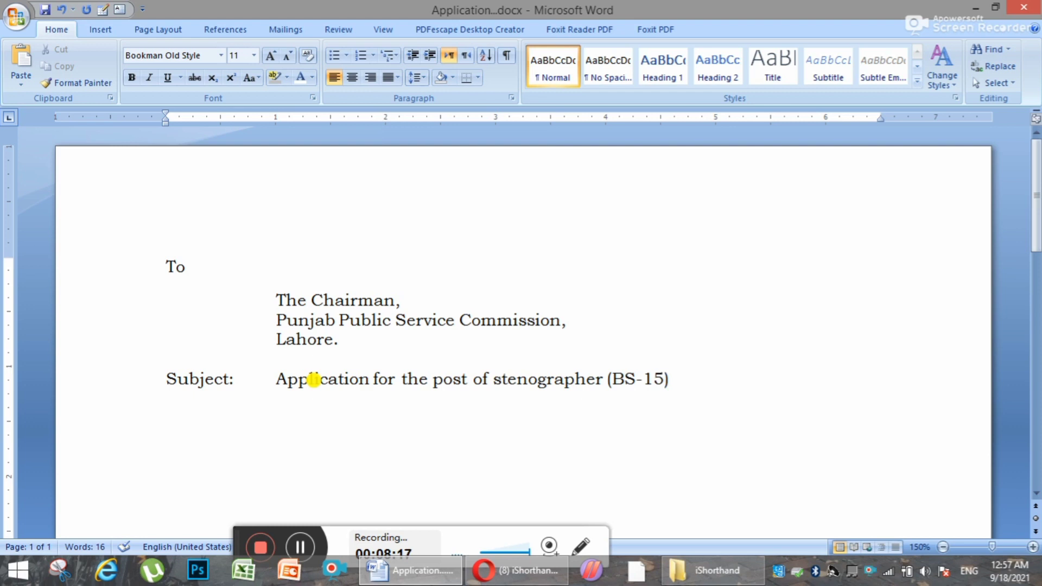
pyautogui.press('End')
# Select the subject text and cycle Shift+F3 until it reads in uppercase.
pyautogui.click(273, 378)
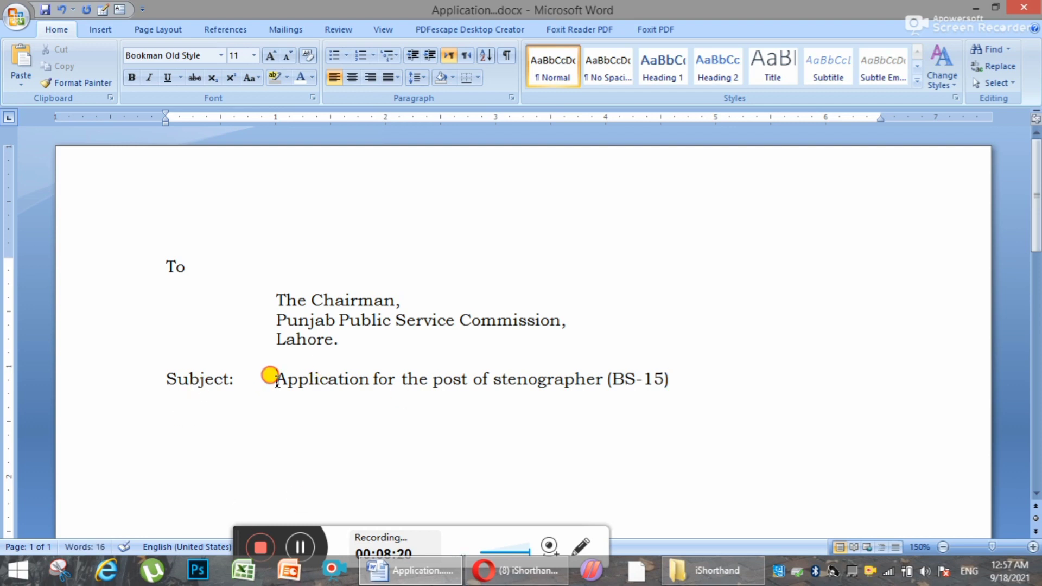
pyautogui.moveTo(273, 378); pyautogui.dragTo(667, 386)
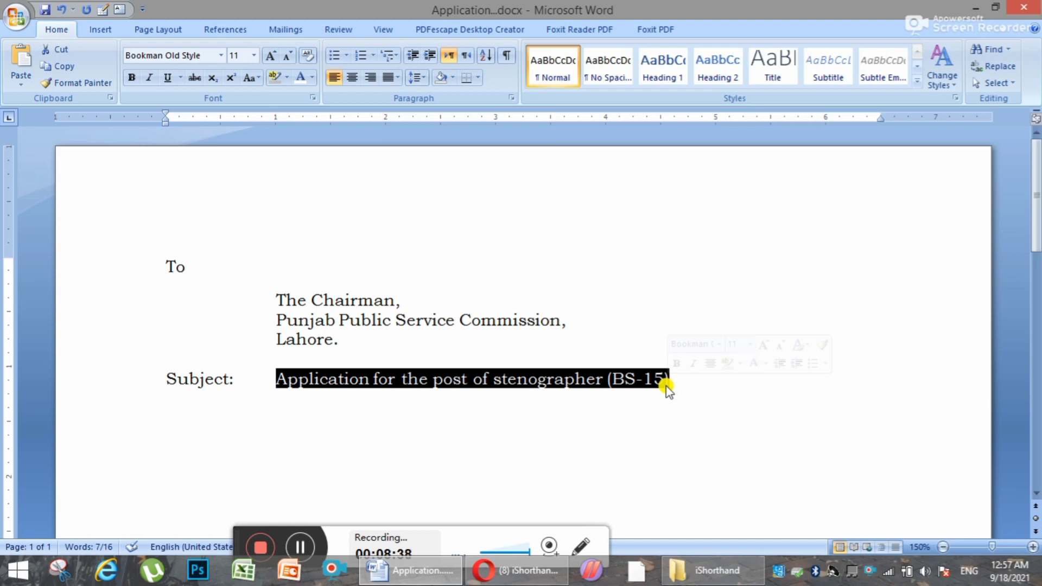
pyautogui.click(666, 387)
pyautogui.moveTo(673, 381); pyautogui.dragTo(280, 375)
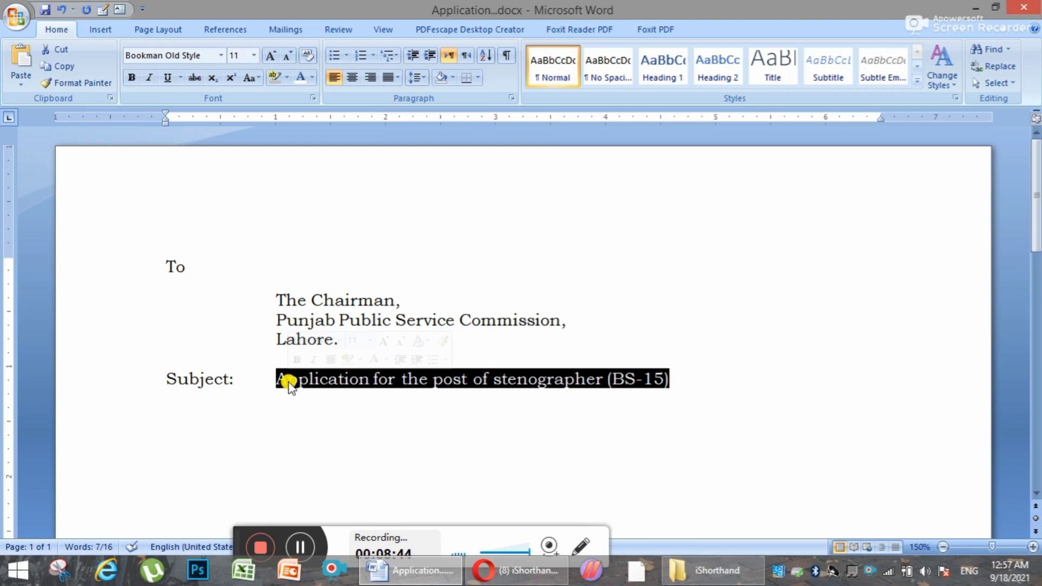
pyautogui.hotkey('shift', 'F3')
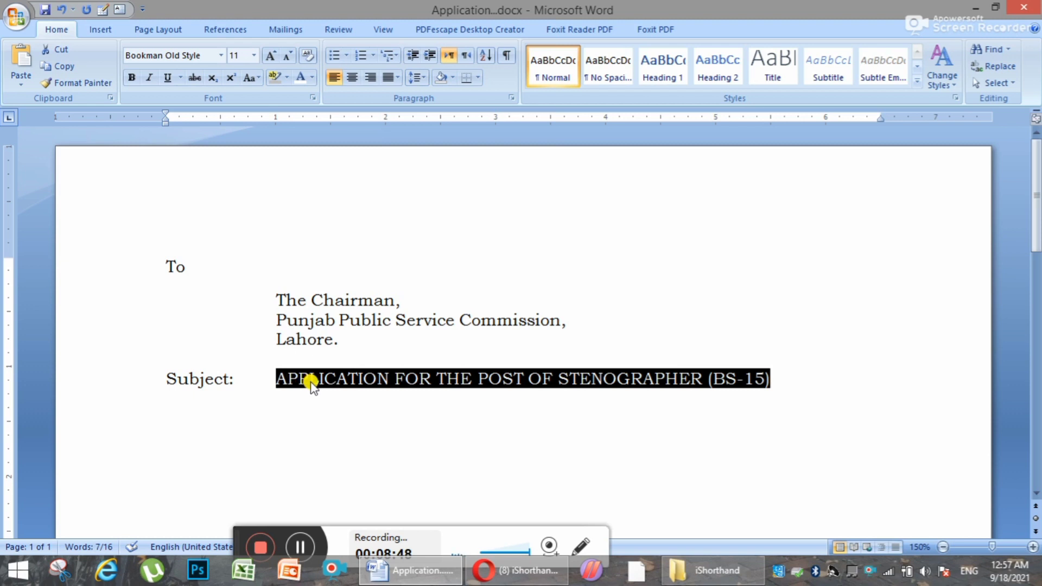
pyautogui.hotkey('shift', 'F3')
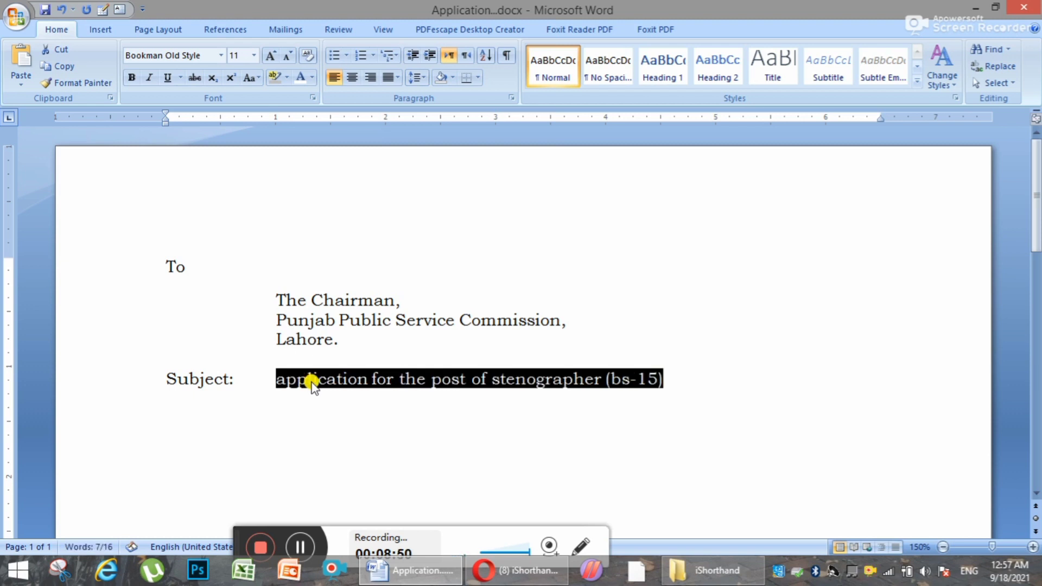
pyautogui.hotkey('shift', 'F3')
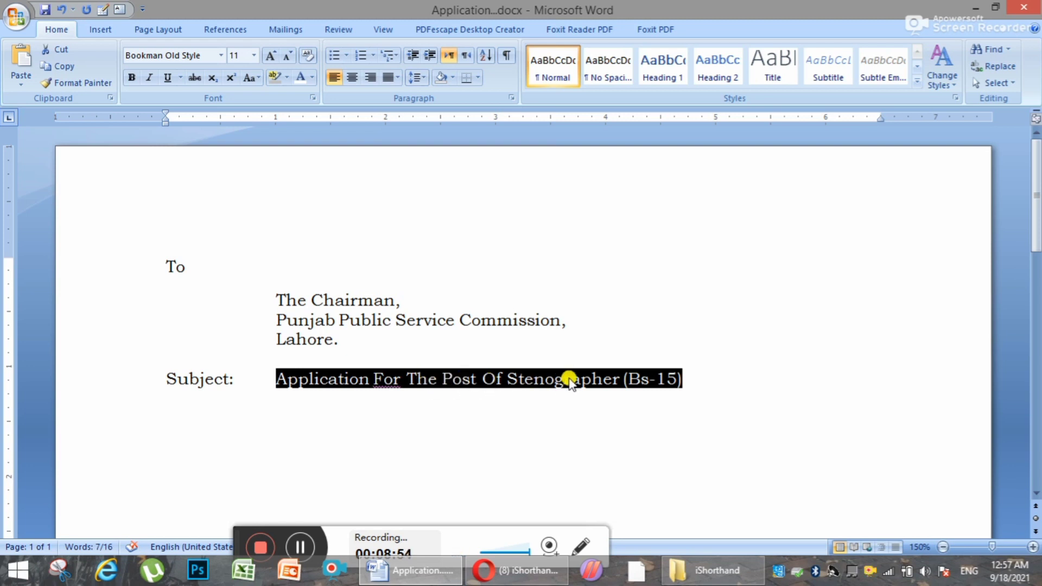
pyautogui.hotkey('shift', 'F3')
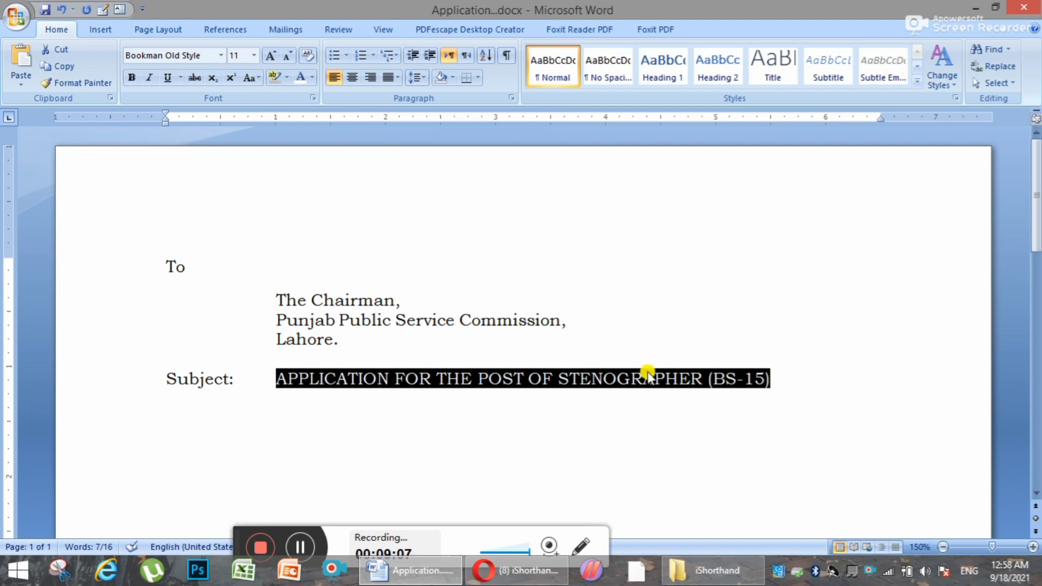
# Reselect the capitalized subject words, adjusting the selection with word-by-word keys.
pyautogui.click(767, 378)
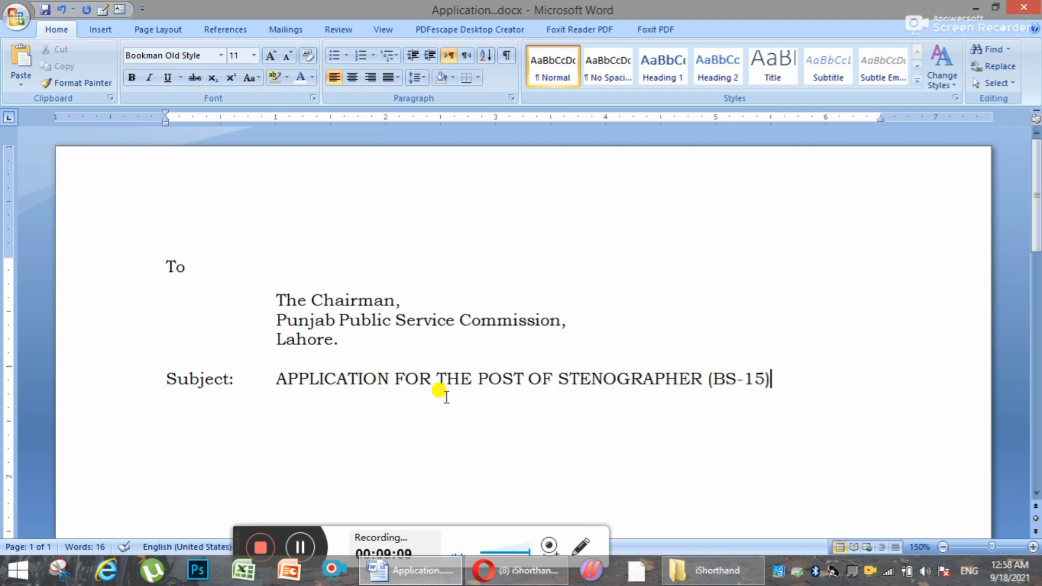
pyautogui.moveTo(277, 377); pyautogui.dragTo(768, 378)
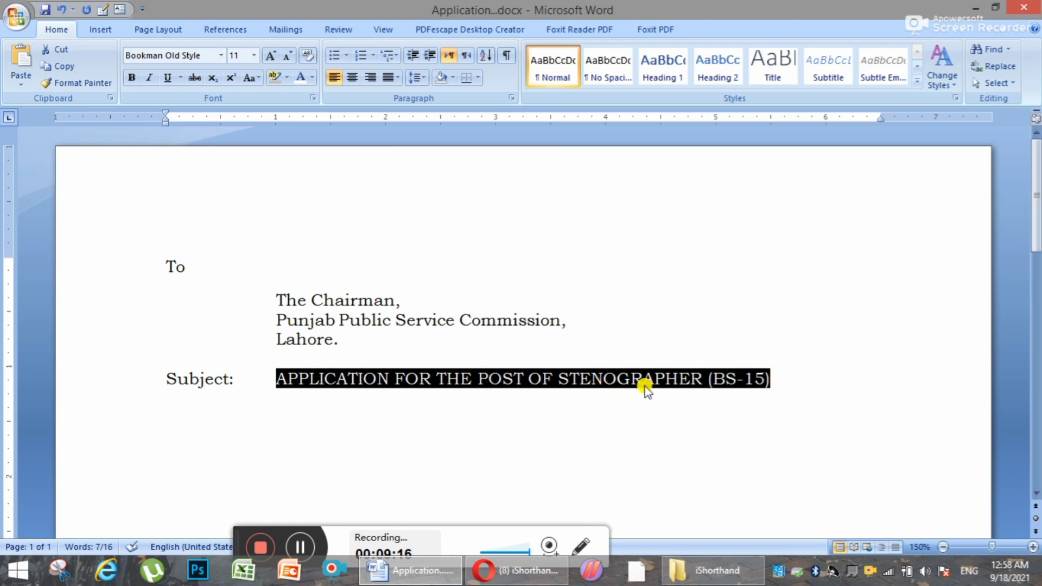
pyautogui.click(780, 379)
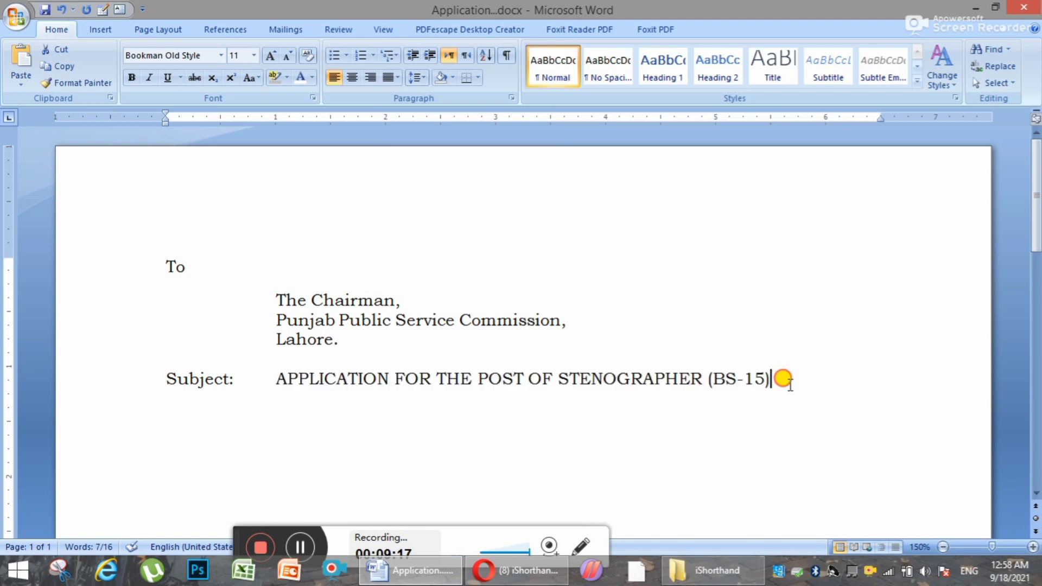
pyautogui.keyDown('shift'); pyautogui.click(277, 380); pyautogui.keyUp('shift')
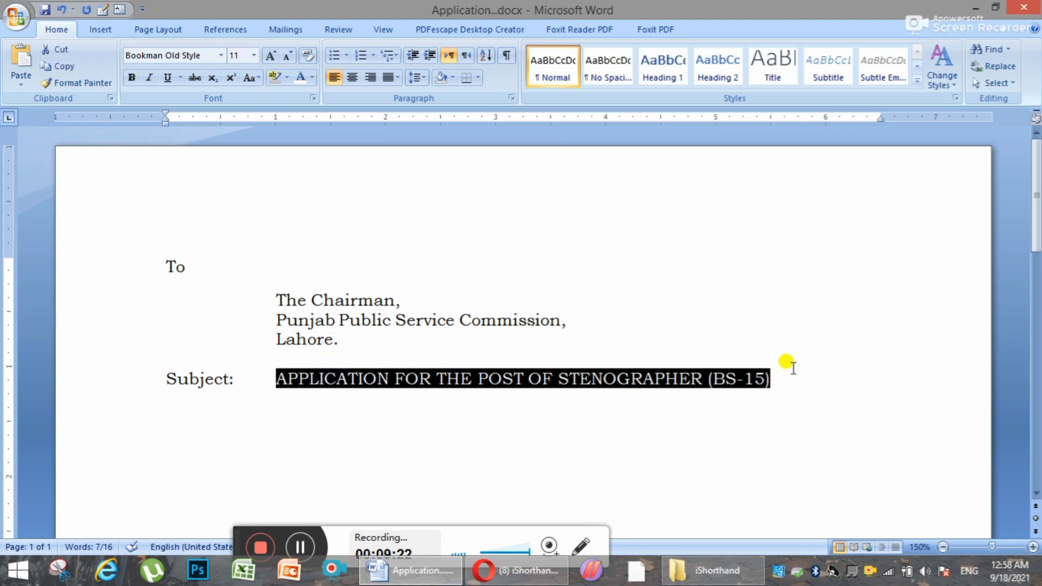
pyautogui.click(780, 379)
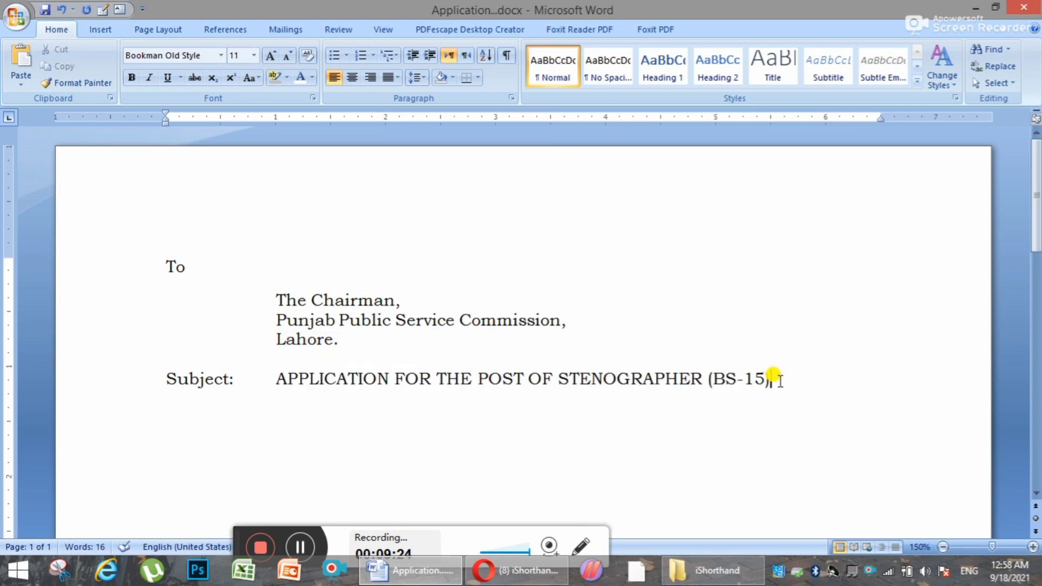
pyautogui.hotkey('ctrl', 'shift', 'Left')
pyautogui.hotkey('ctrl', 'shift', 'Left')
pyautogui.hotkey('ctrl', 'shift', 'Left')
pyautogui.hotkey('ctrl', 'shift', 'Left')
pyautogui.hotkey('ctrl', 'shift', 'Left')
pyautogui.hotkey('ctrl', 'shift', 'Left')
pyautogui.hotkey('ctrl', 'shift', 'Left')
pyautogui.hotkey('ctrl', 'shift', 'Left')
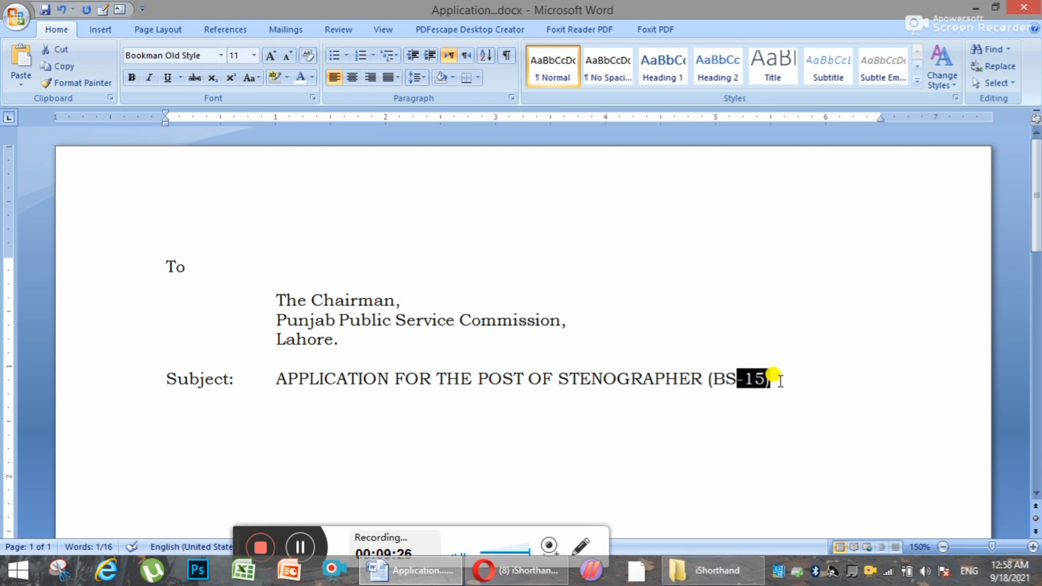
pyautogui.hotkey('ctrl', 'shift', 'Left')
pyautogui.hotkey('ctrl', 'shift', 'Left')
pyautogui.hotkey('ctrl', 'shift', 'Left')
pyautogui.hotkey('ctrl', 'shift', 'Left')
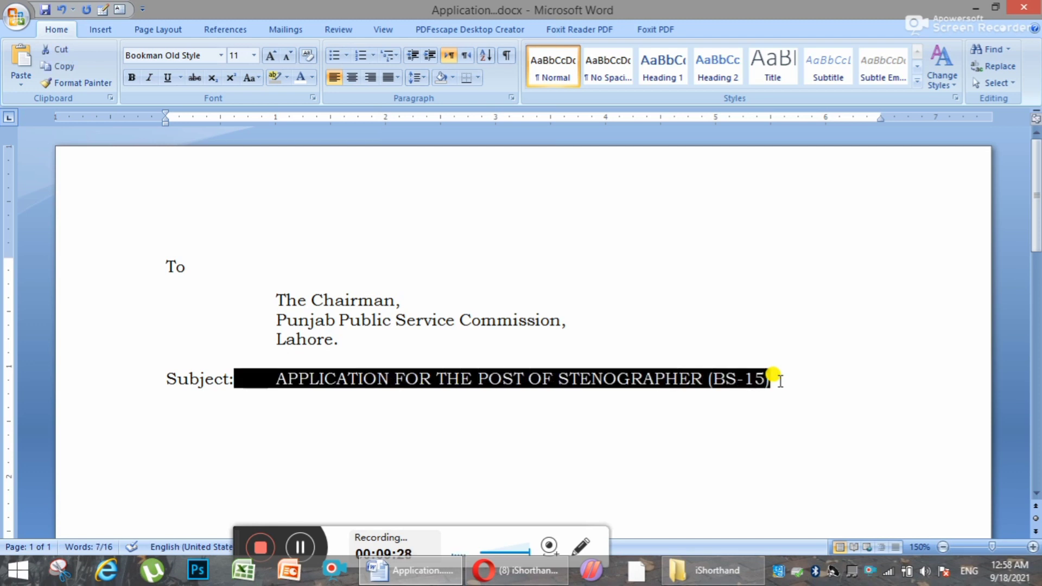
pyautogui.hotkey('ctrl', 'shift', 'Right')
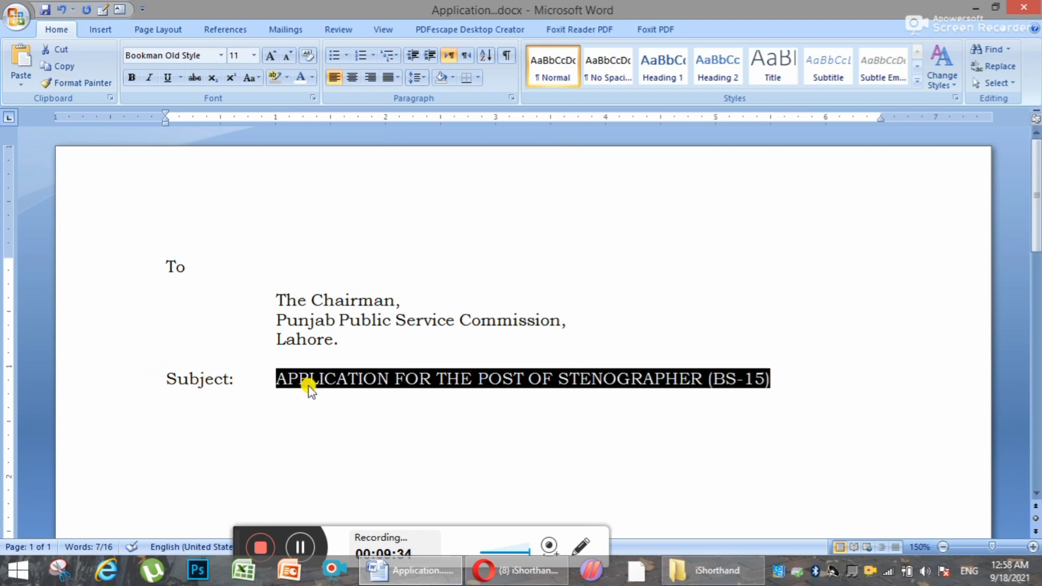
# Make the selected subject line bold and underlined, then begin a new line beneath it.
pyautogui.hotkey('ctrl', 'b')
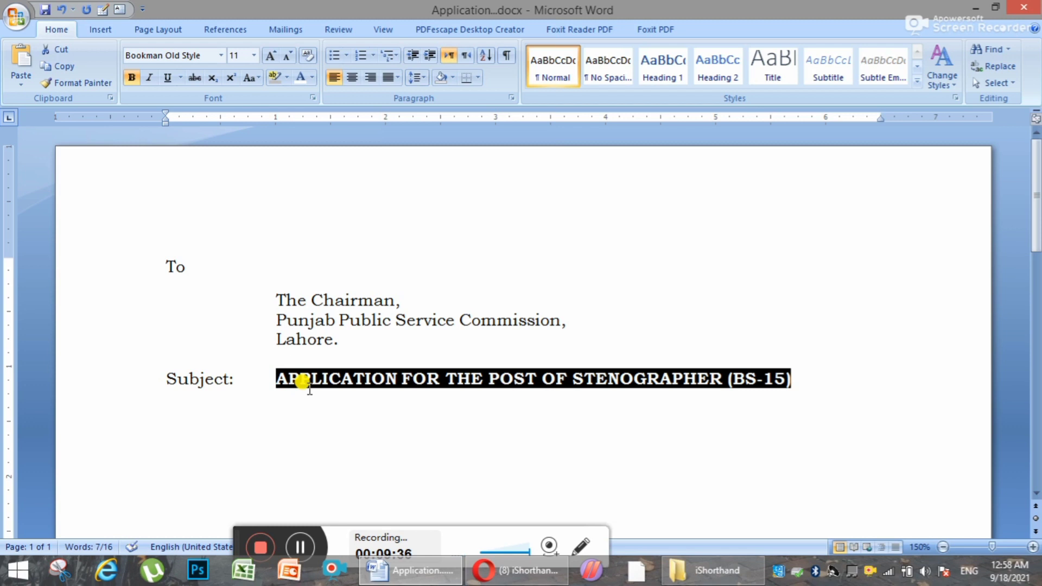
pyautogui.hotkey('ctrl', 'u')
pyautogui.click(793, 379)
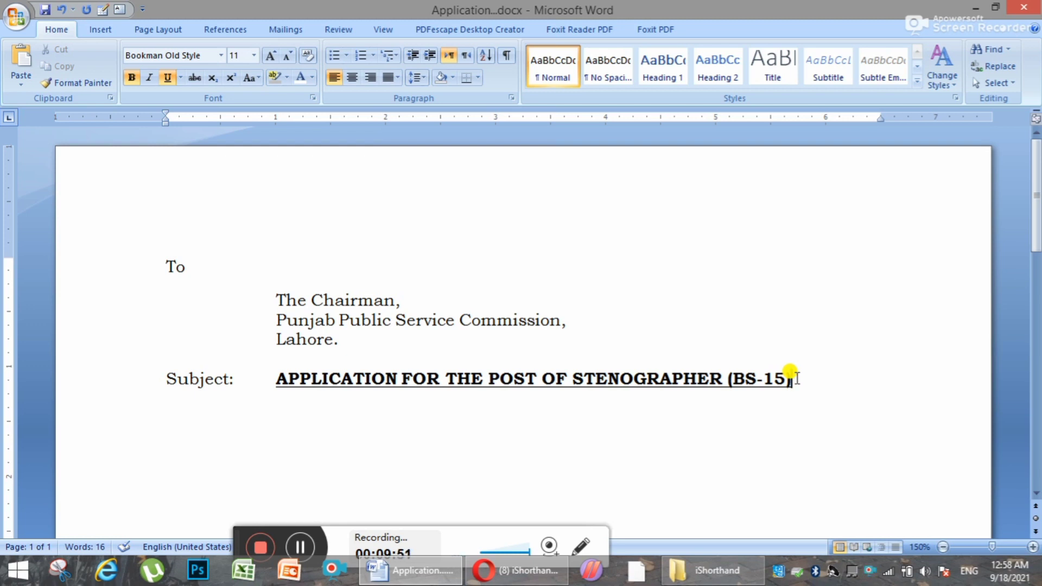
pyautogui.press('Return')
pyautogui.press('Return')
# Type the salutation 'Respected Sir,' as plain text without bold or underline, then start a new line.
pyautogui.write('Resp')
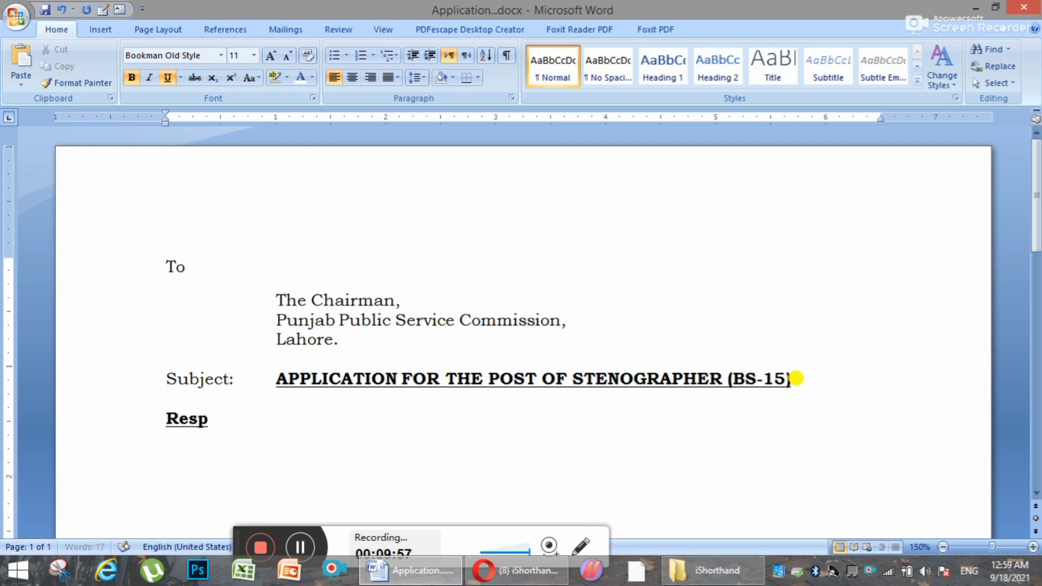
pyautogui.write('ected Sir,')
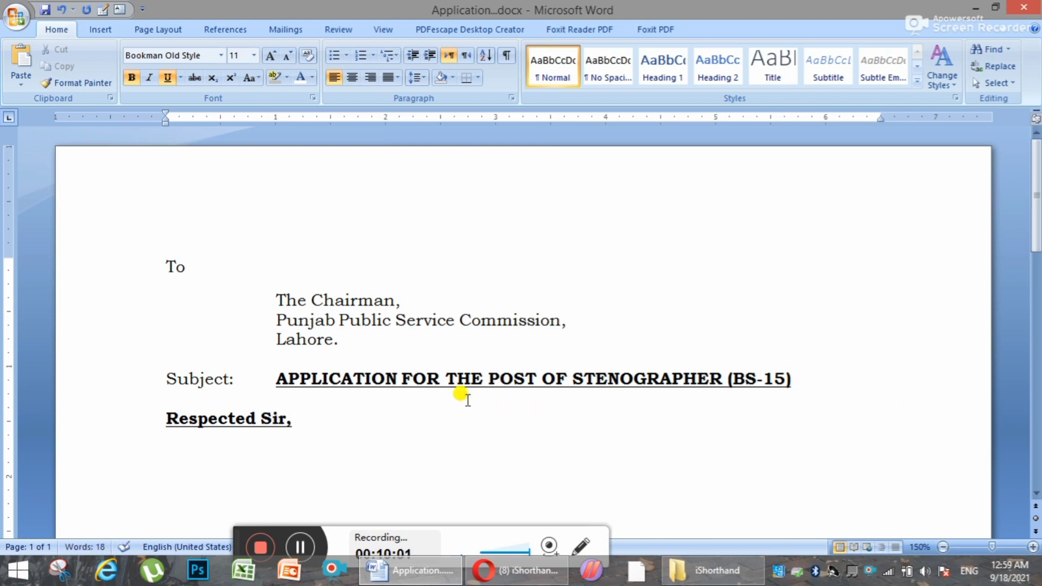
pyautogui.tripleClick(296, 417)
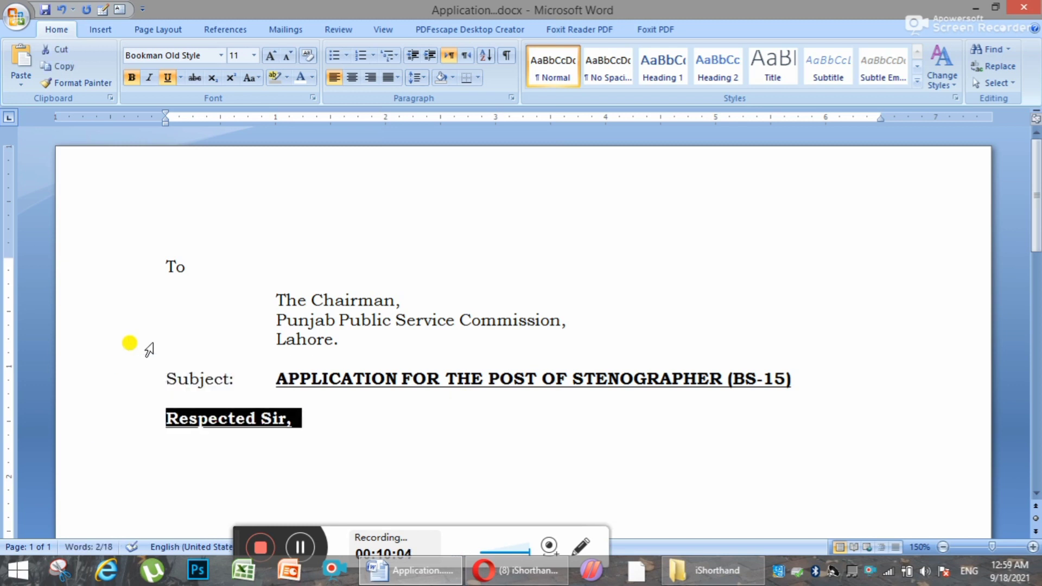
pyautogui.hotkey('ctrl', 'b')
pyautogui.hotkey('ctrl', 'u')
pyautogui.click(297, 424)
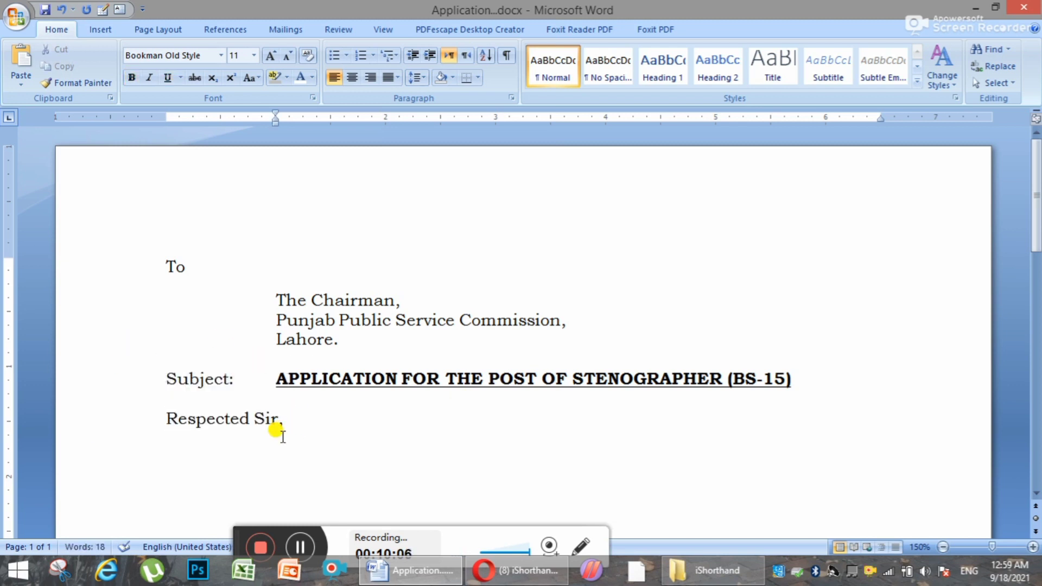
pyautogui.click(287, 423)
pyautogui.press('Return')
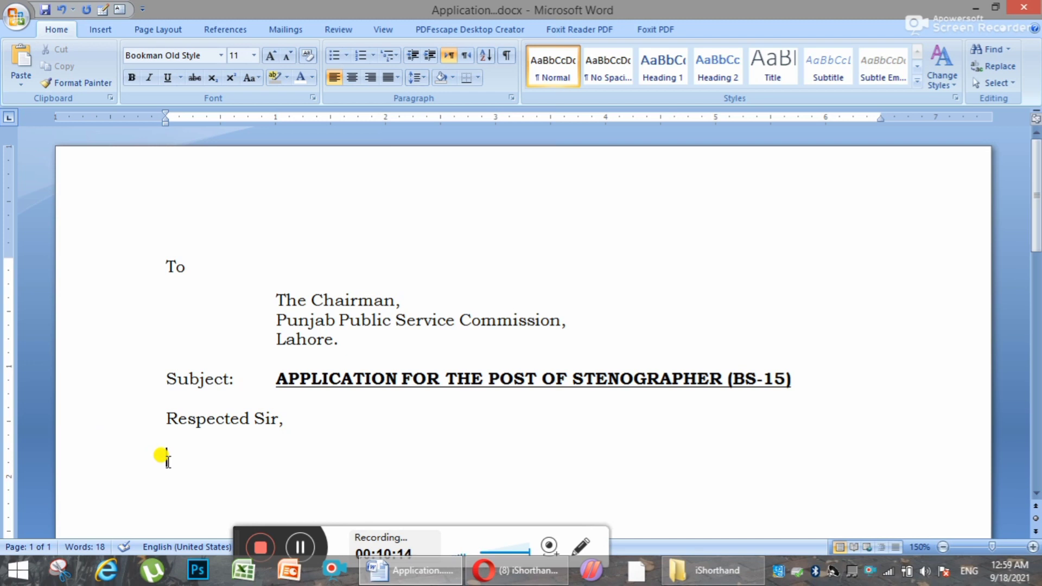
# Tab-indent the line below the salutation and fill it with =rand(10) sample paragraphs.
pyautogui.scroll(-2, 168, 450)
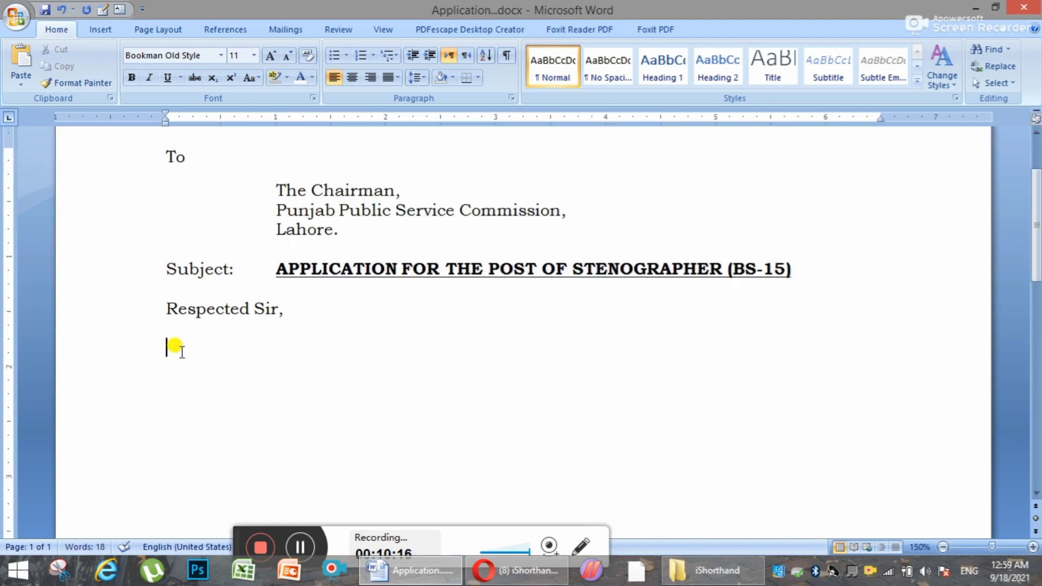
pyautogui.click(276, 269)
pyautogui.click(168, 348)
pyautogui.press('Tab')
pyautogui.press('Tab')
pyautogui.write('I have ')
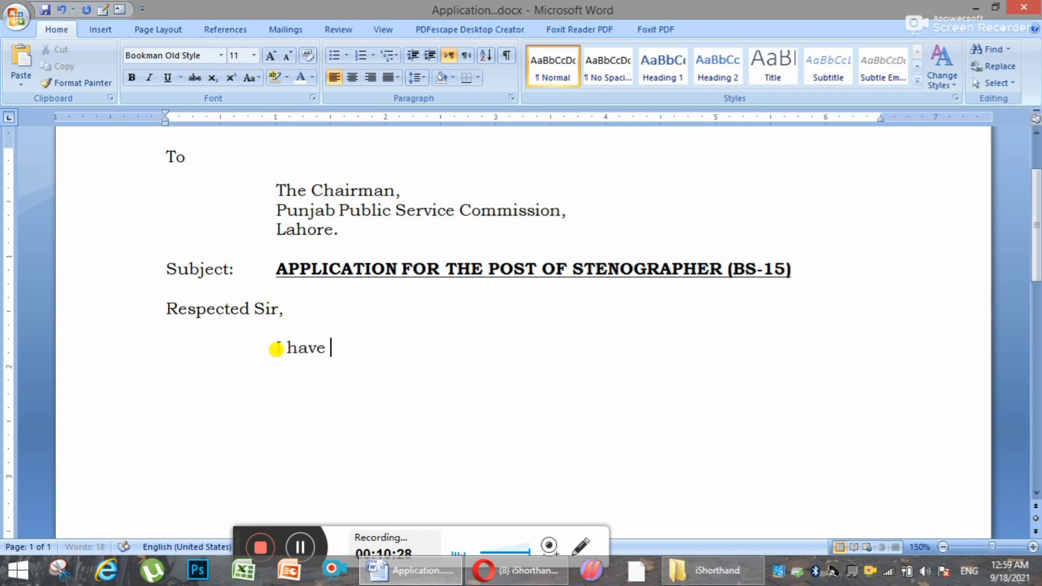
pyautogui.write('to kn')
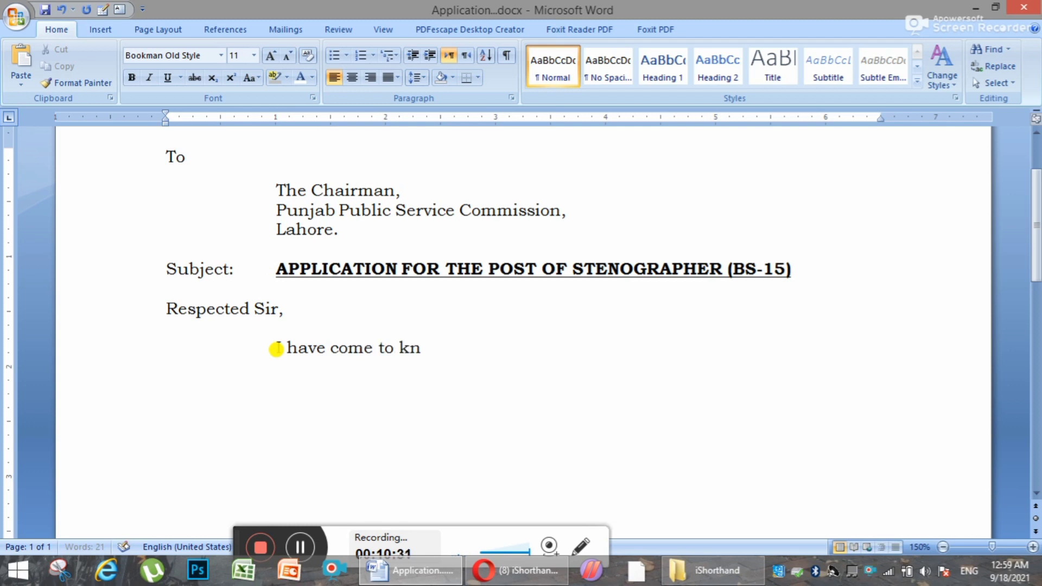
pyautogui.hotkey('ctrl', 'shift', 'Left')
pyautogui.hotkey('ctrl', 'shift', 'Left')
pyautogui.hotkey('ctrl', 'shift', 'Left')
pyautogui.hotkey('ctrl', 'shift', 'Left')
pyautogui.hotkey('ctrl', 'shift', 'Left')
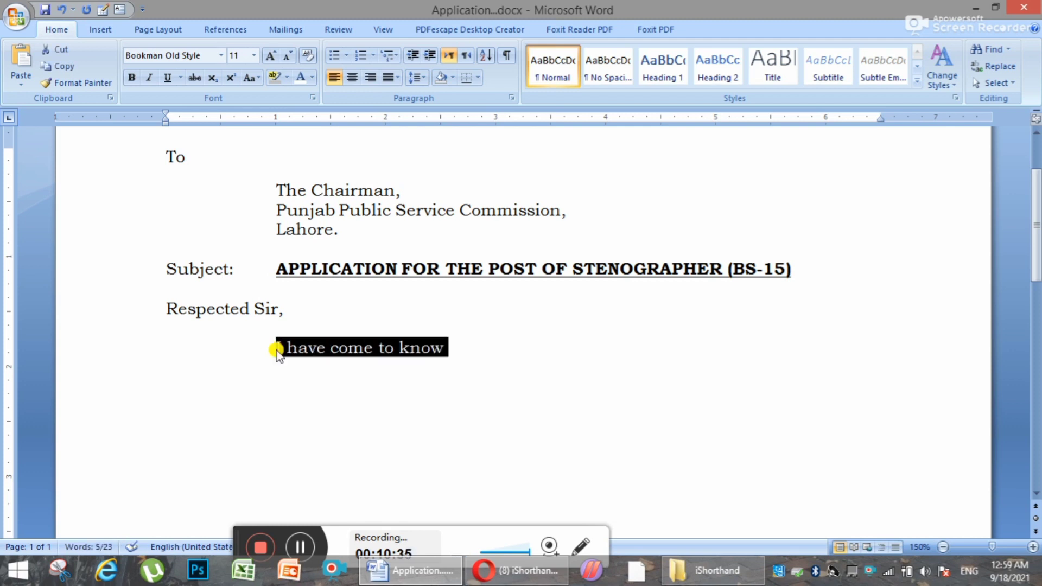
pyautogui.write('Fr')
pyautogui.write('and(')
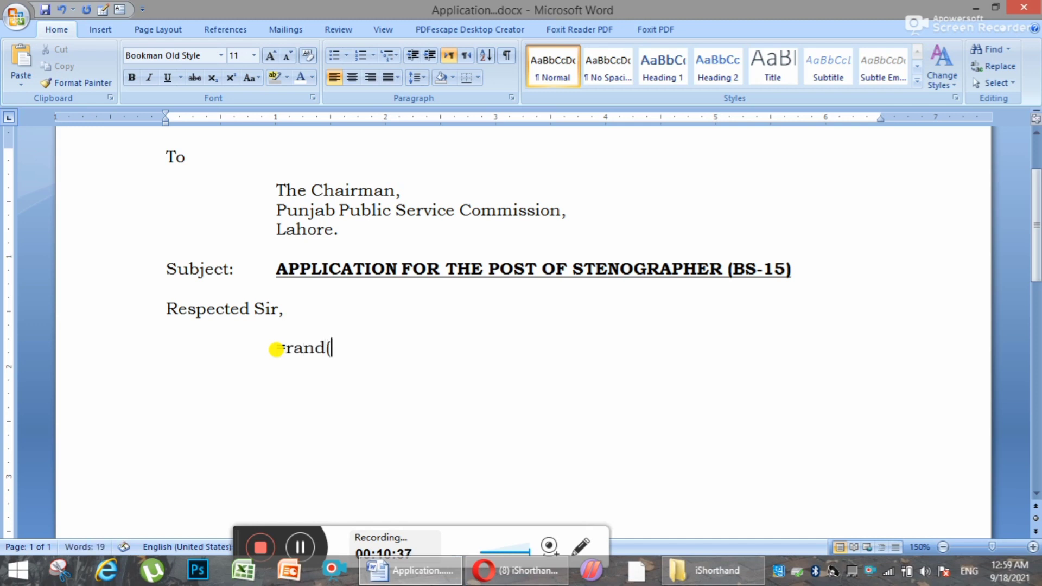
pyautogui.write('10')
pyautogui.press('Return')
# Delete the surplus sample text through page 2 so the letter fits one page.
pyautogui.scroll(10, 298, 414)
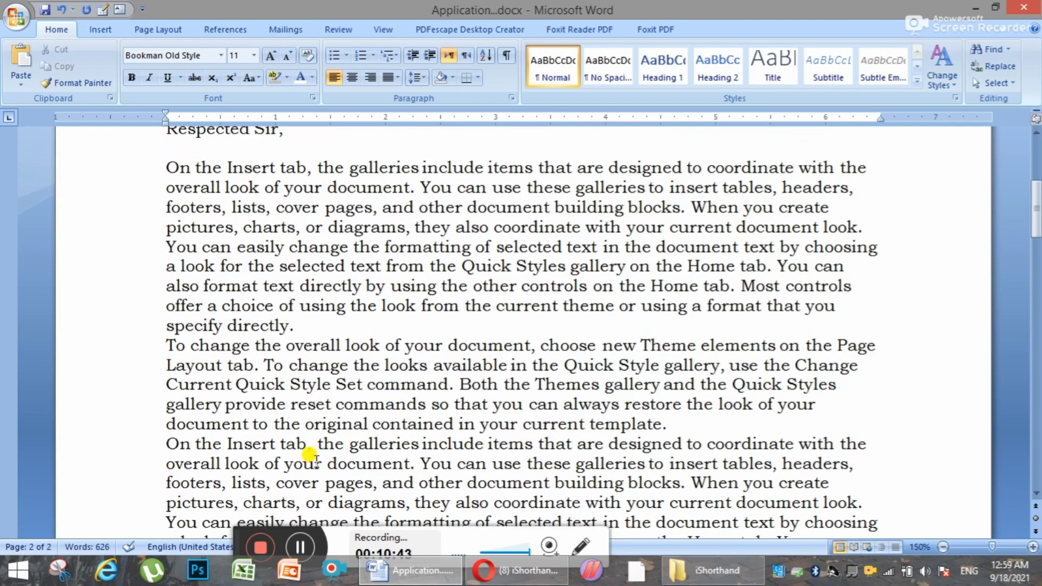
pyautogui.scroll(5, 302, 456)
pyautogui.scroll(-8, 296, 392)
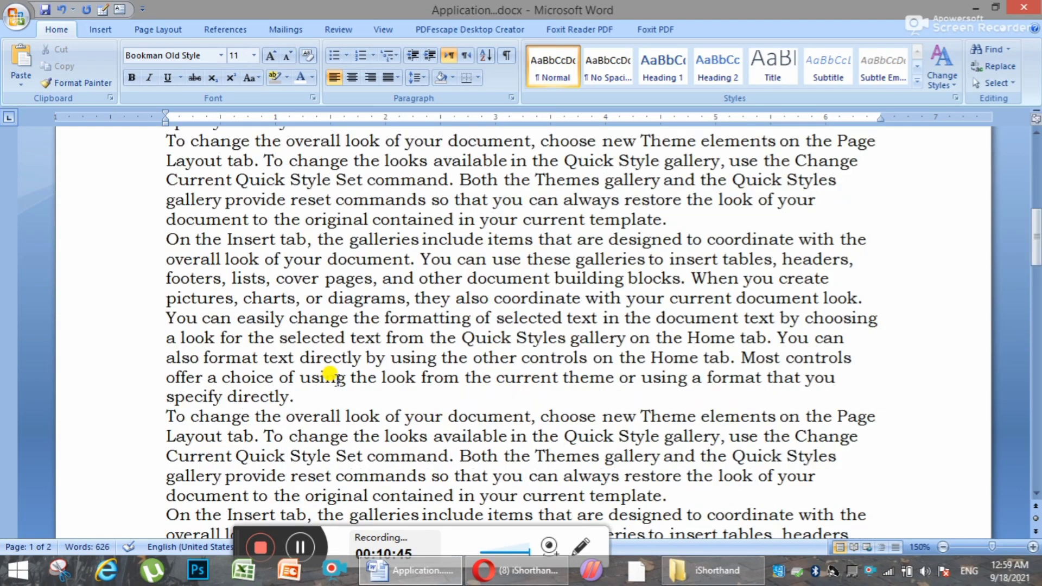
pyautogui.moveTo(167, 416); pyautogui.dragTo(728, 466)
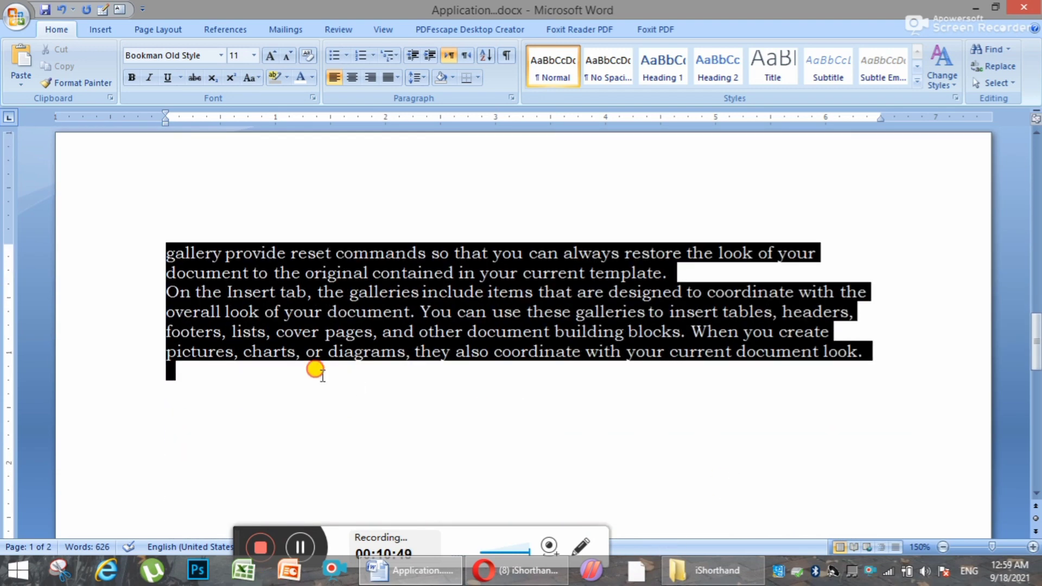
pyautogui.press('Delete')
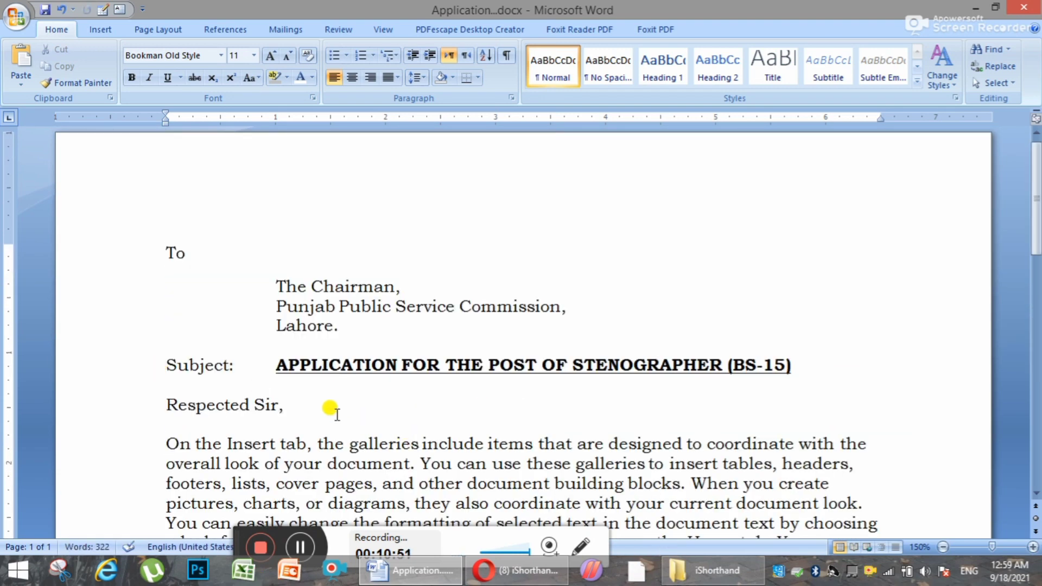
# Justify the first body paragraph and the subject title line.
pyautogui.scroll(-3, 260, 391)
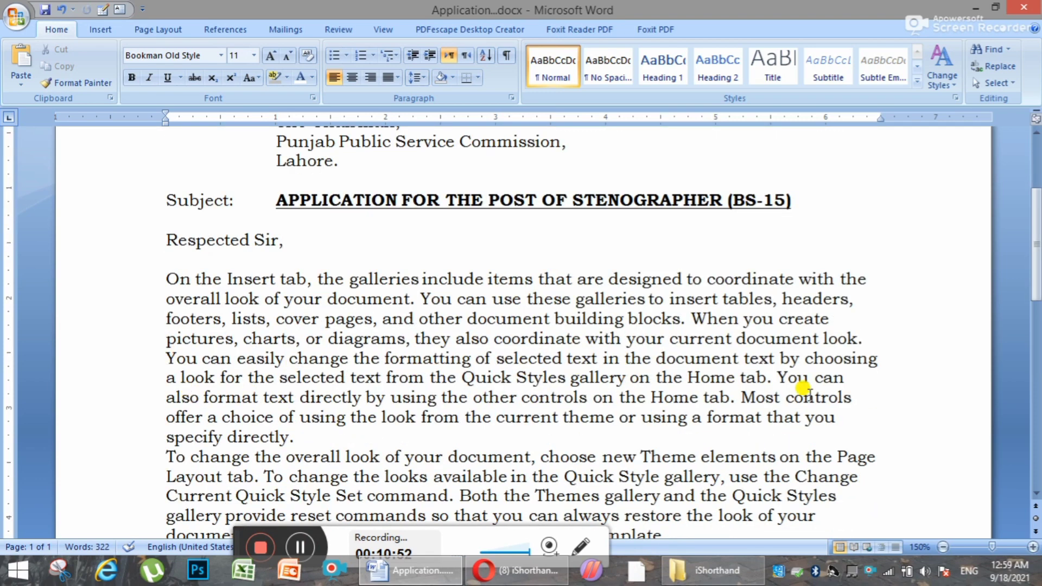
pyautogui.scroll(-3, 357, 331)
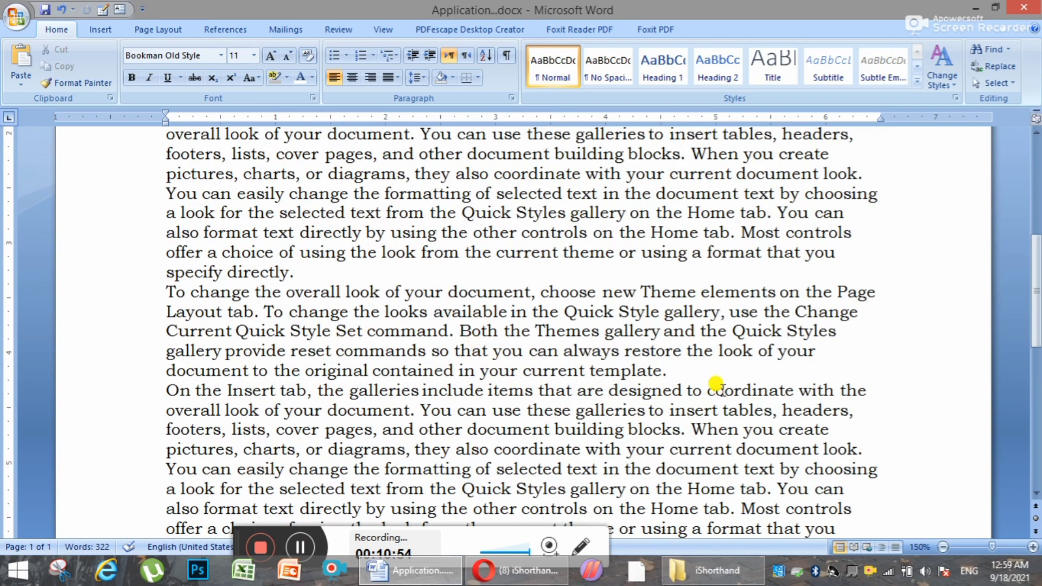
pyautogui.scroll(2, 624, 412)
pyautogui.moveTo(307, 382); pyautogui.dragTo(177, 223)
pyautogui.hotkey('ctrl', 'j')
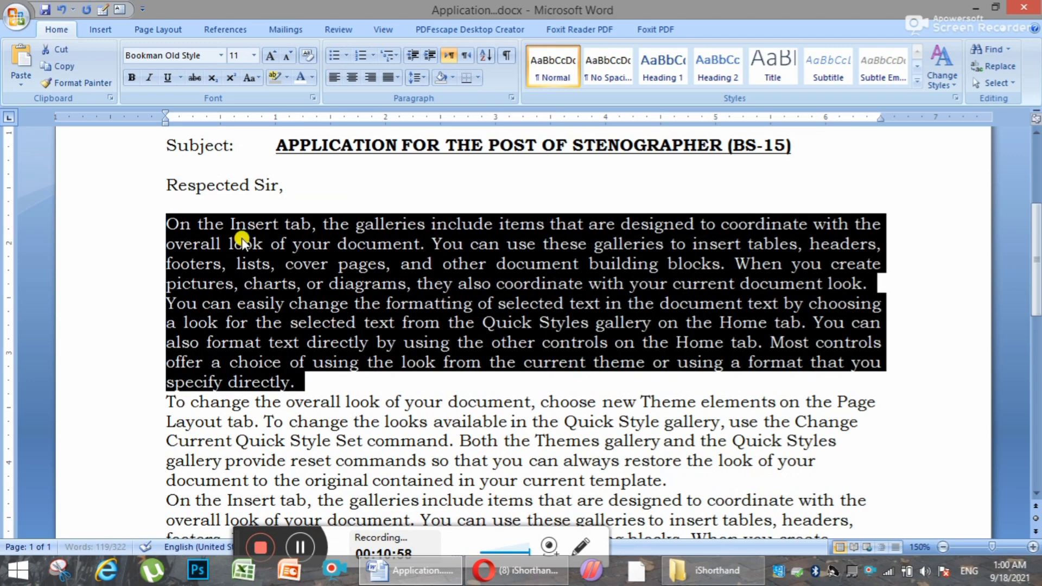
pyautogui.moveTo(792, 146); pyautogui.dragTo(317, 147)
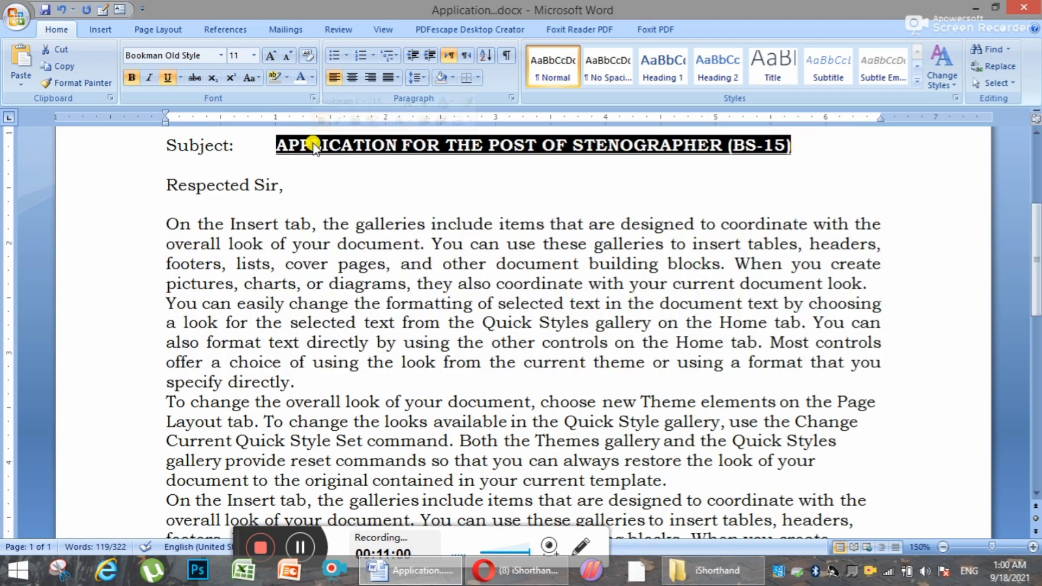
pyautogui.hotkey('ctrl', 'j')
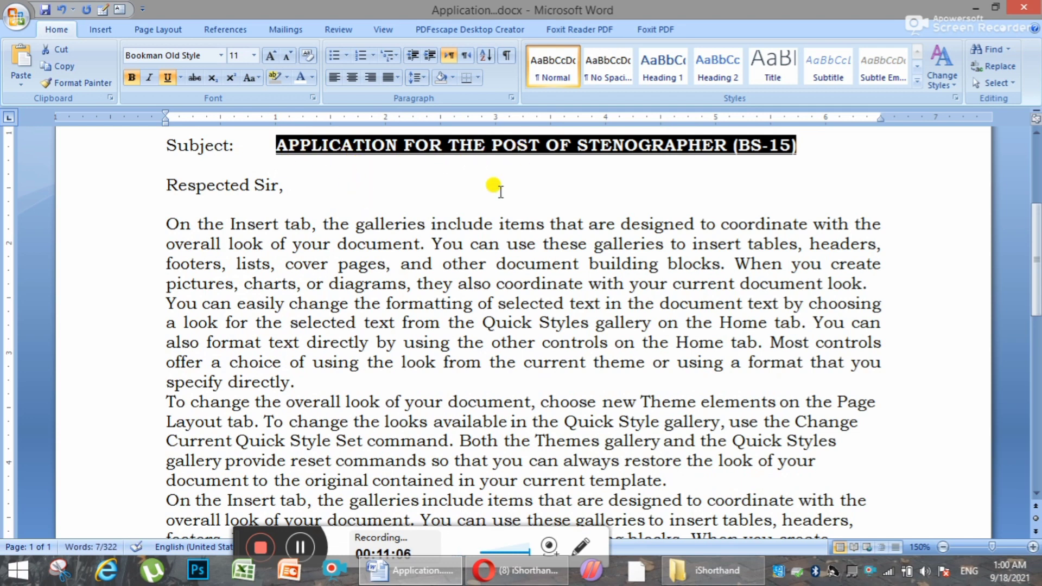
pyautogui.click(796, 146)
pyautogui.scroll(3, 521, 211)
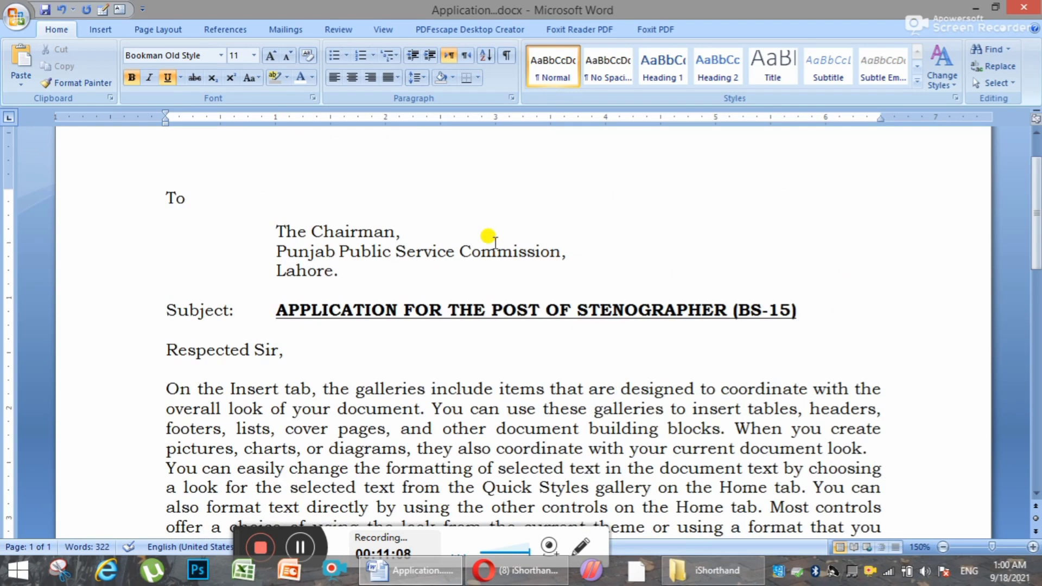
pyautogui.scroll(-5, 782, 304)
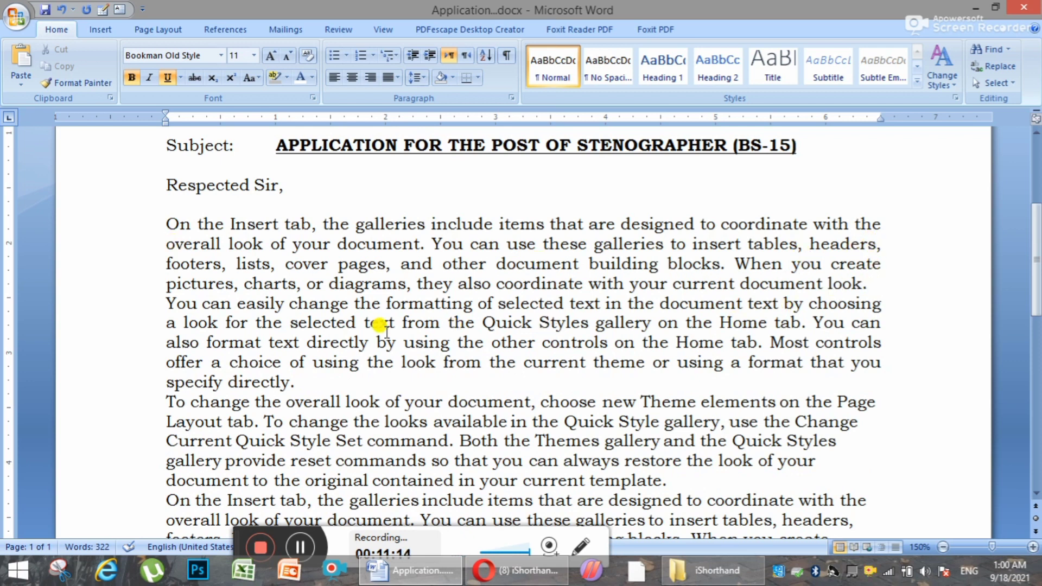
# Break the text after 'document look.' and indent the first line of the 'On the Insert tab' paragraph.
pyautogui.click(876, 288)
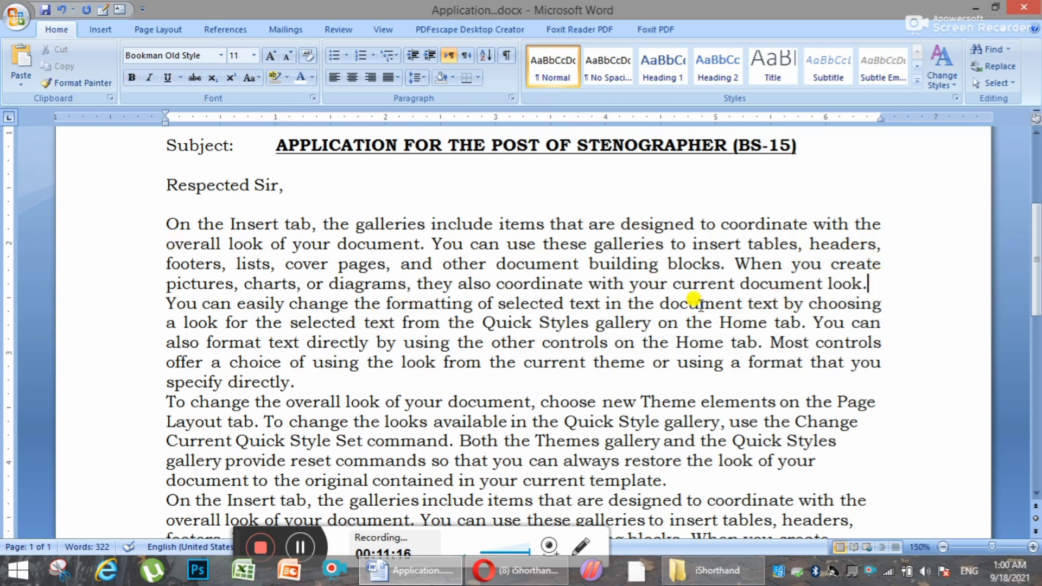
pyautogui.press('Return')
pyautogui.press('Return')
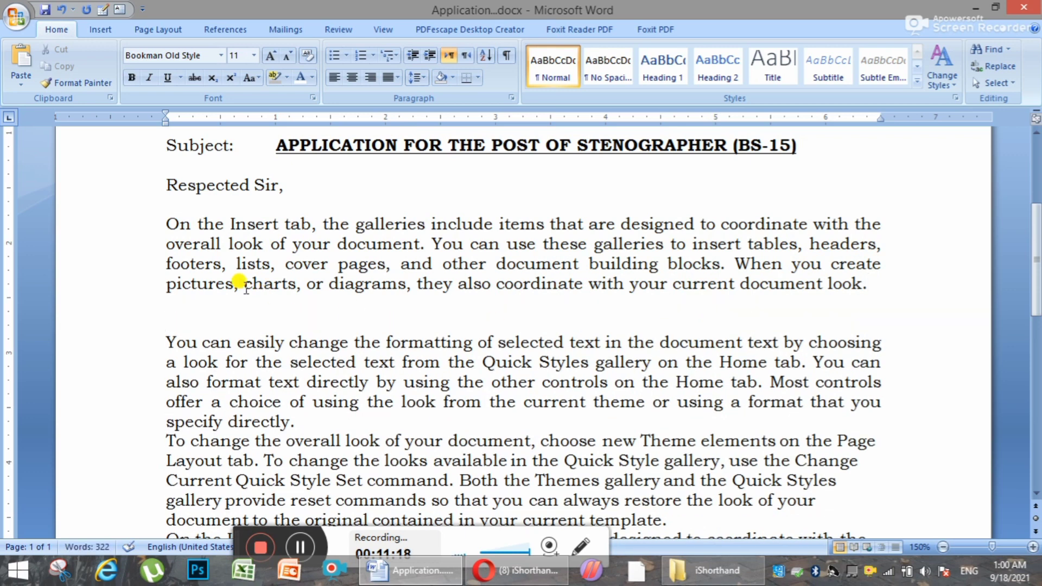
pyautogui.click(158, 221)
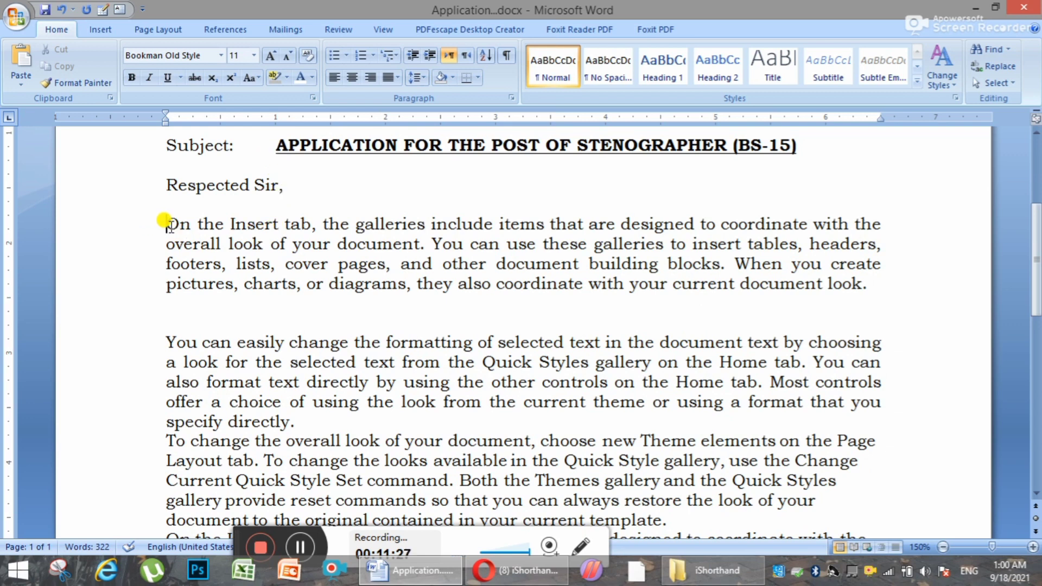
pyautogui.press('Tab')
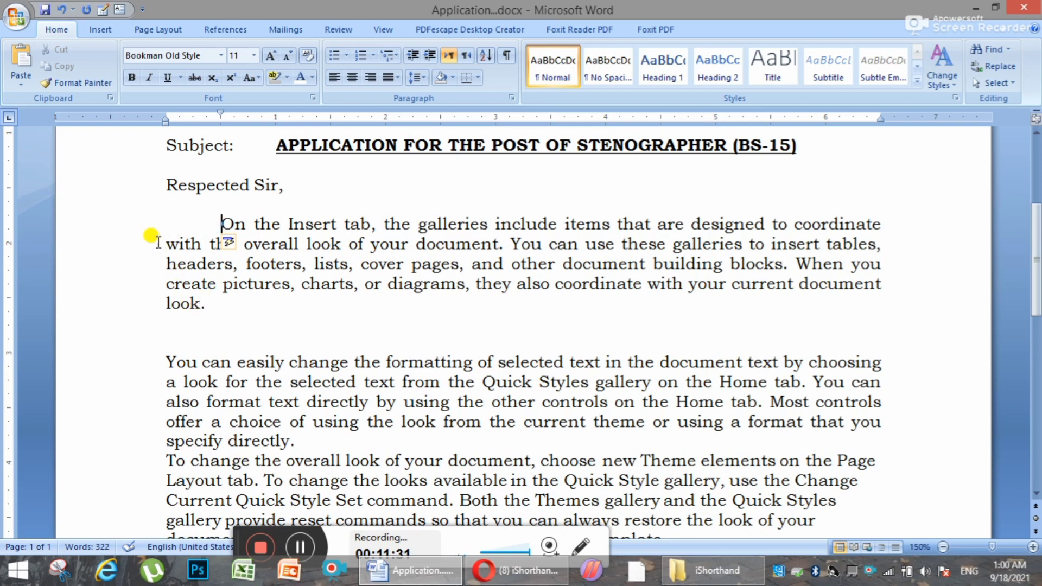
pyautogui.press('Tab')
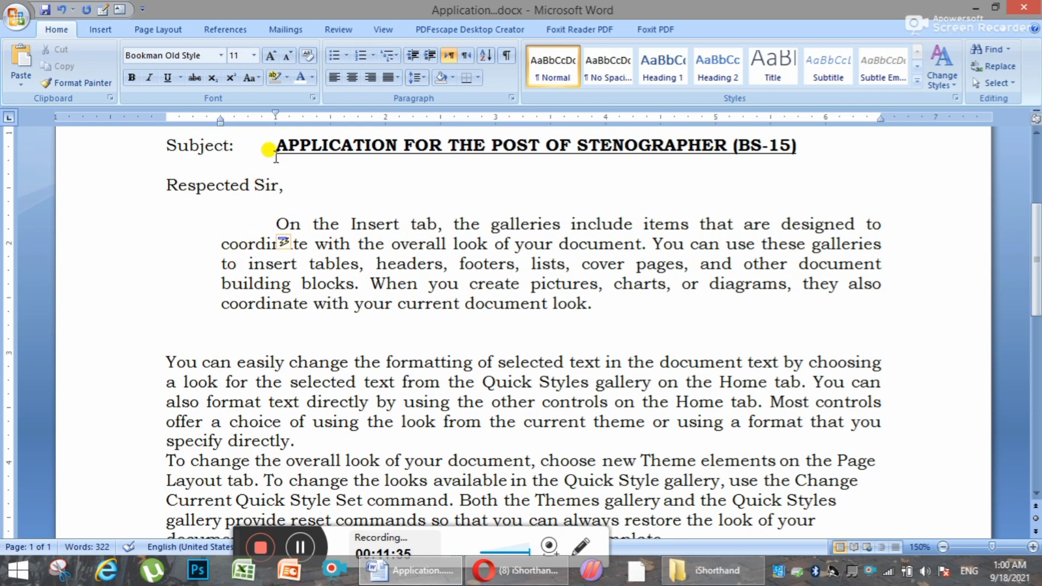
pyautogui.click(220, 243)
pyautogui.press('BackSpace')
pyautogui.press('BackSpace')
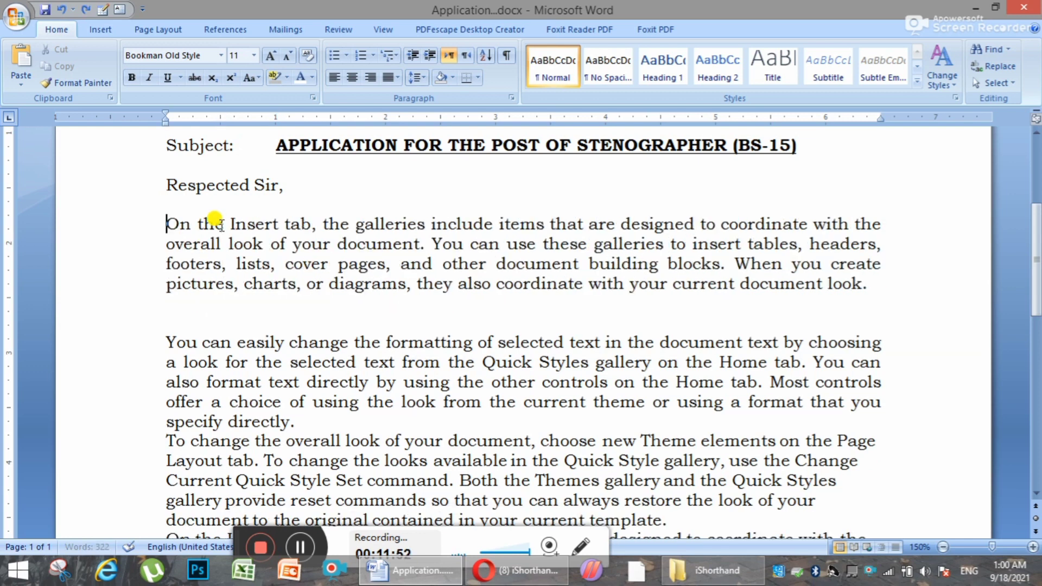
pyautogui.press('Tab')
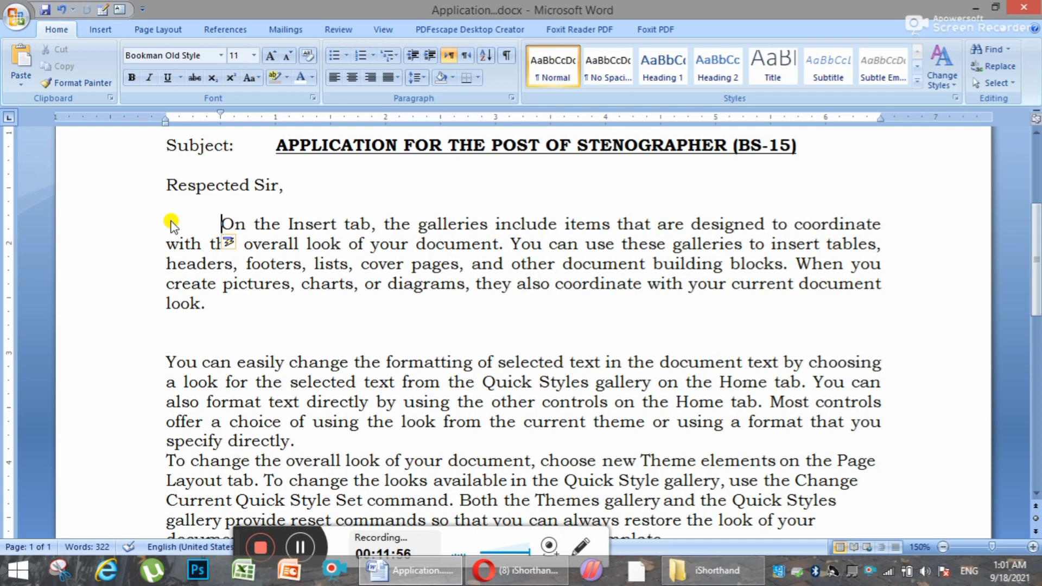
pyautogui.press('Tab')
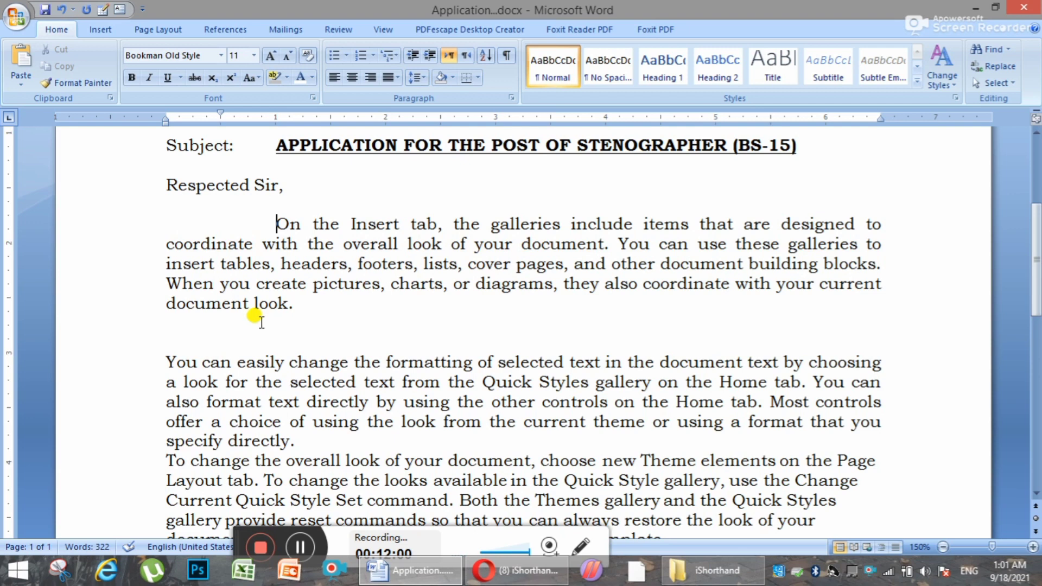
pyautogui.hotkey('ctrl', 'z')
pyautogui.hotkey('ctrl', 'z')
pyautogui.press('Tab')
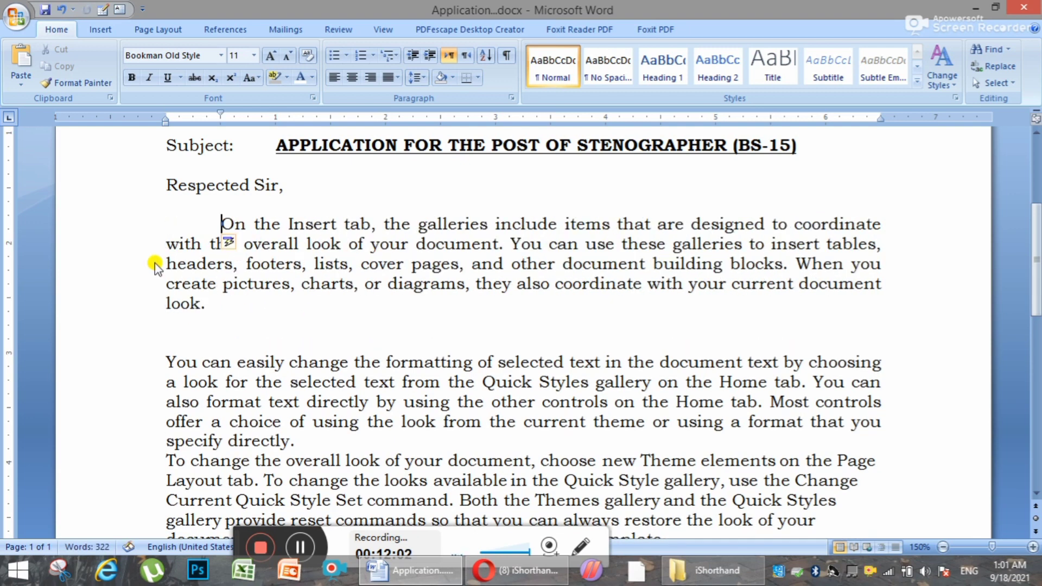
pyautogui.press('Tab')
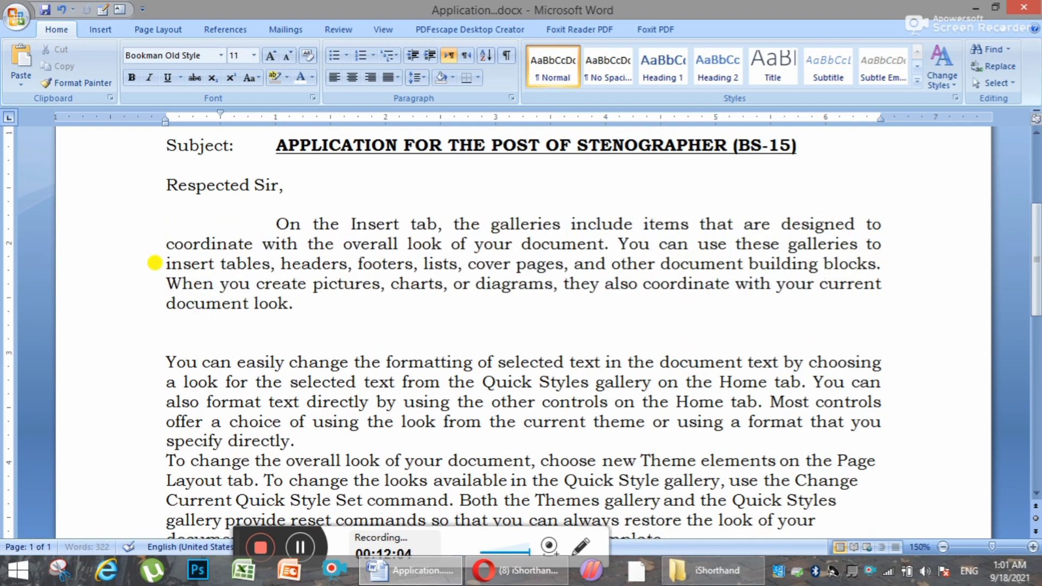
# Remove the extra blank line above the second paragraph.
pyautogui.moveTo(296, 303); pyautogui.dragTo(256, 221)
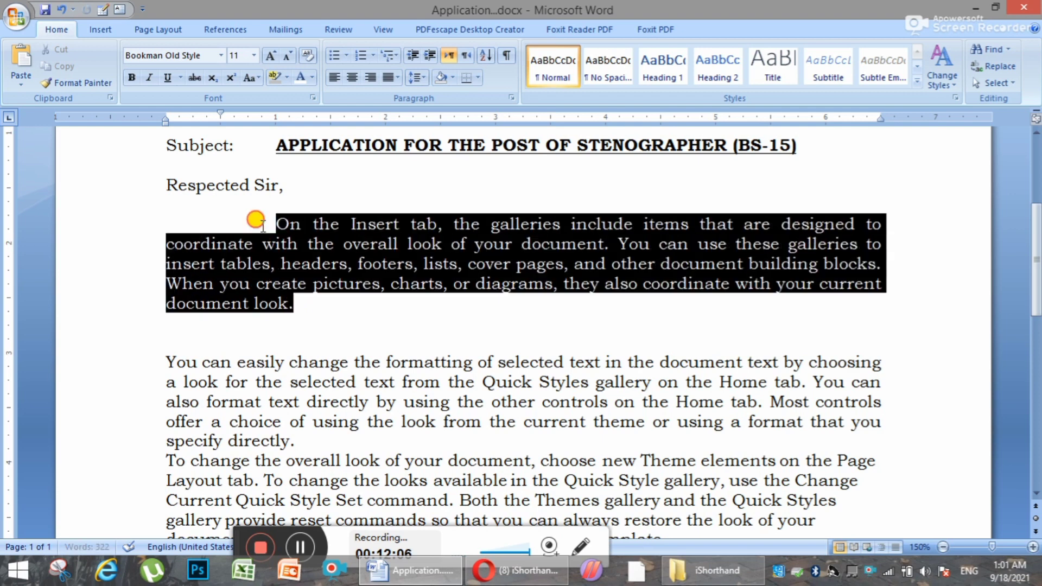
pyautogui.click(312, 325)
pyautogui.click(166, 365)
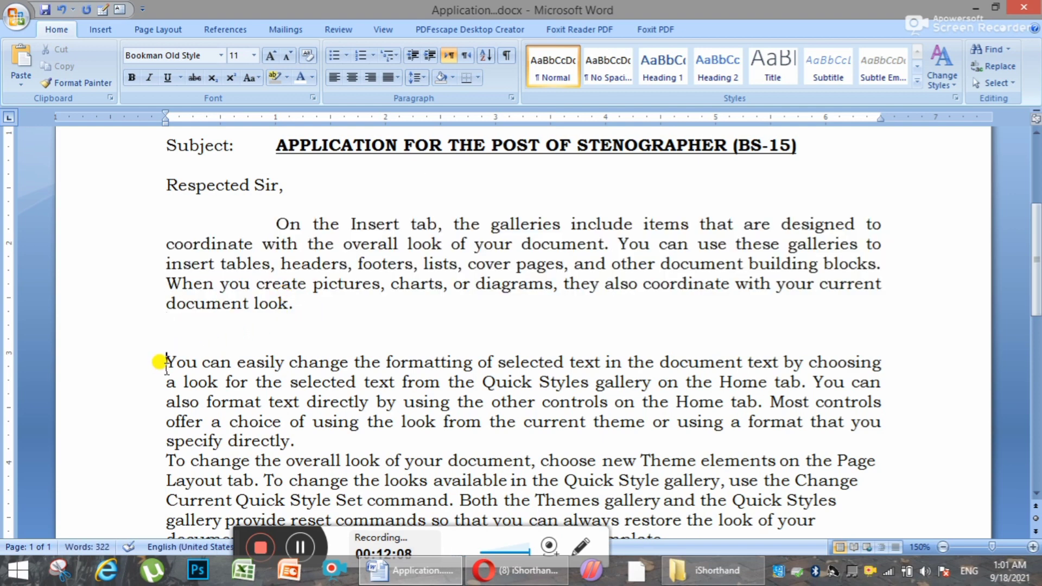
pyautogui.press('BackSpace')
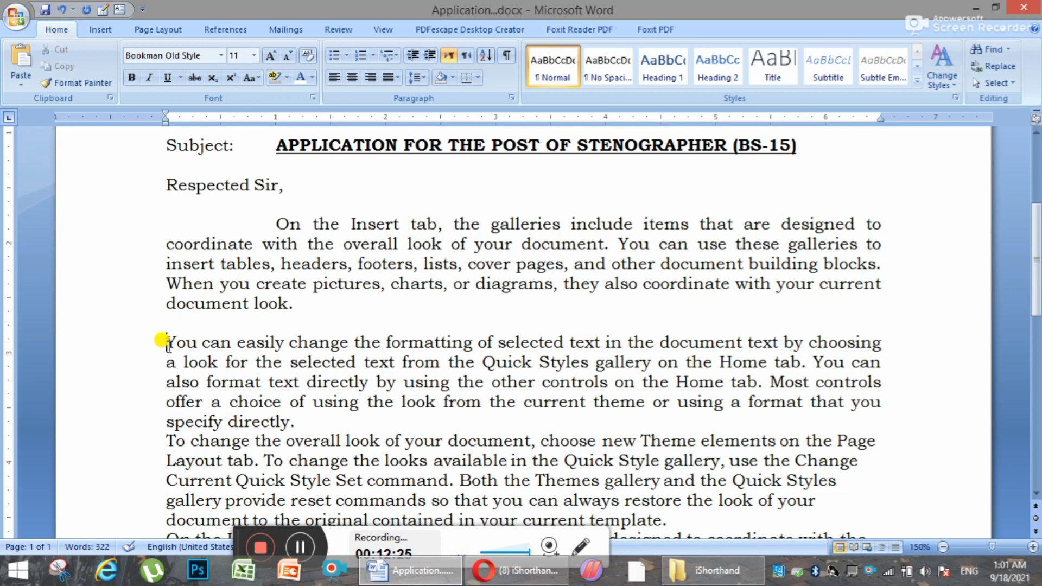
# Number the second paragraph '2.' with a two-tab gap and add a blank line after it.
pyautogui.write('2')
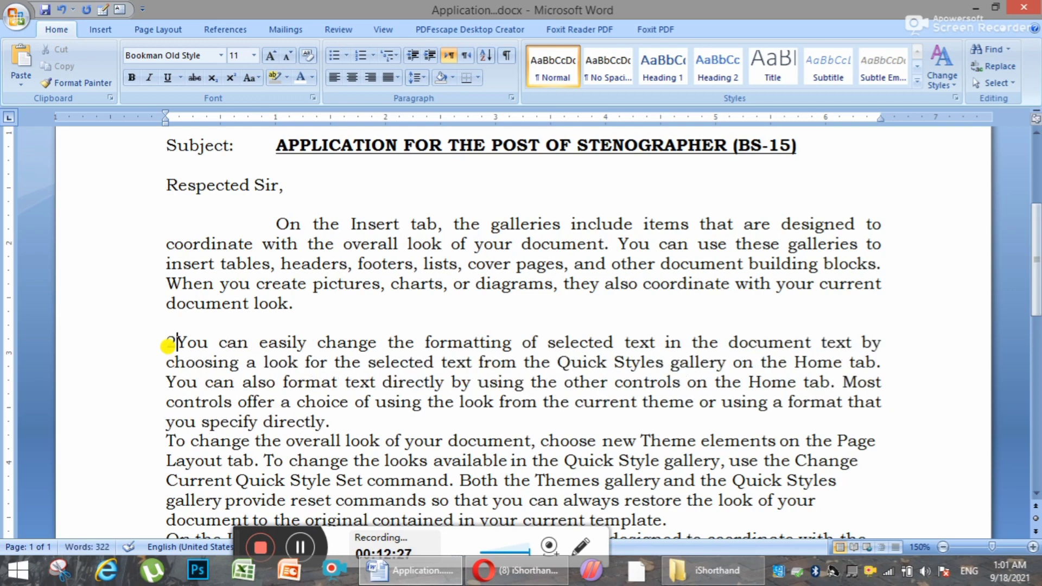
pyautogui.write('.')
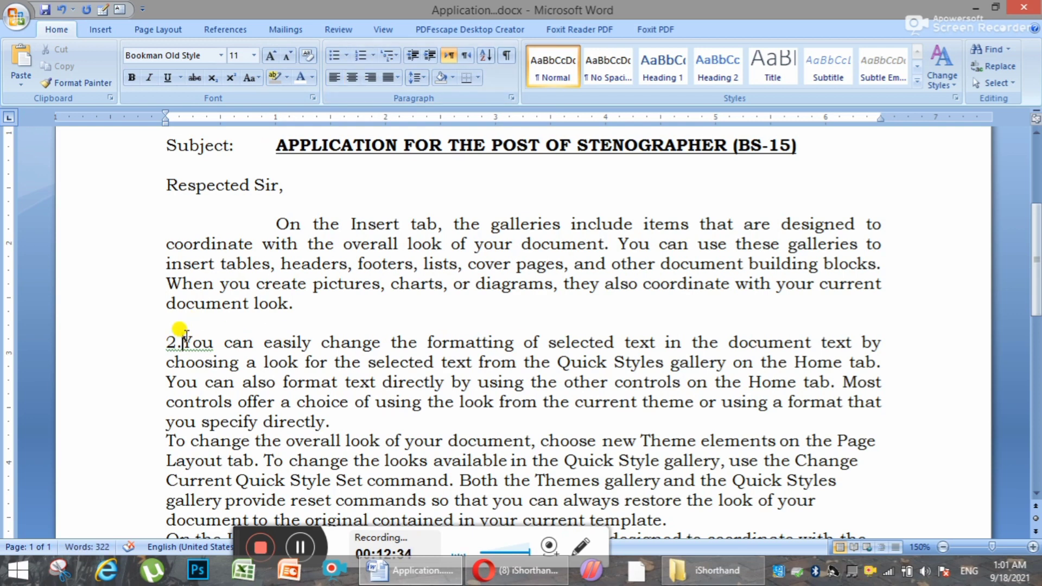
pyautogui.press('Tab')
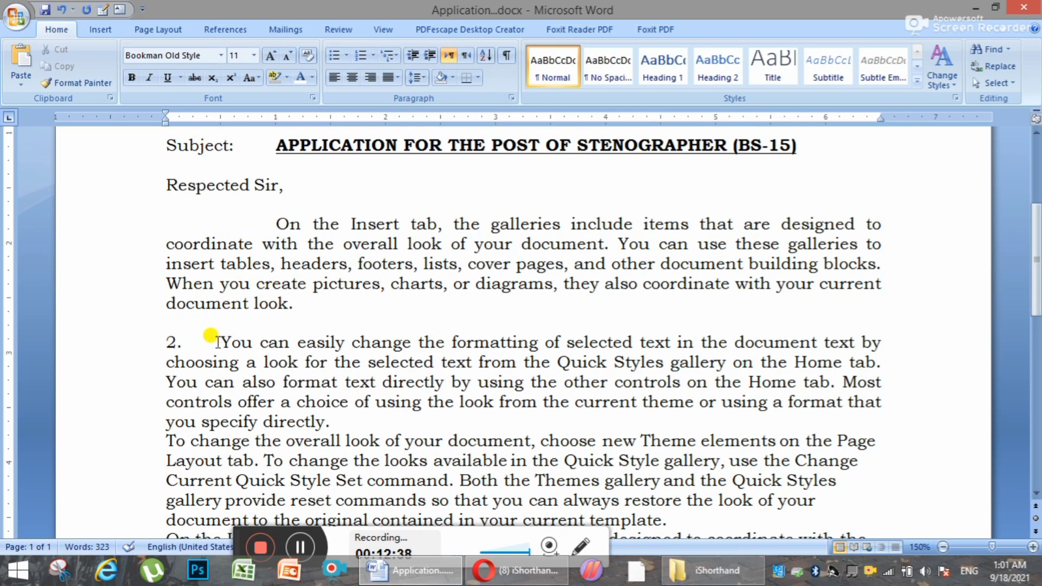
pyautogui.press('Tab')
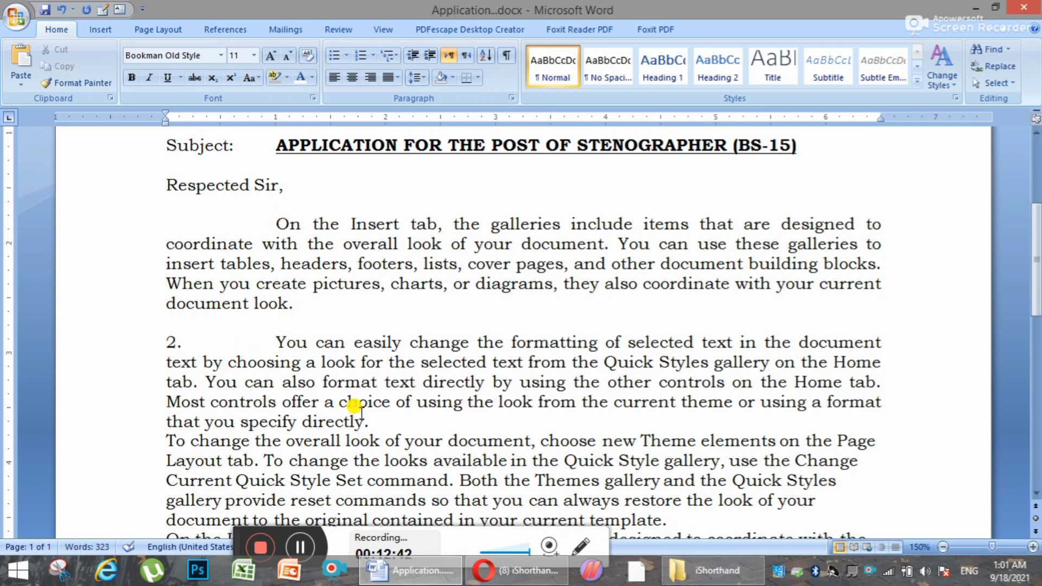
pyautogui.click(376, 419)
pyautogui.press('Return')
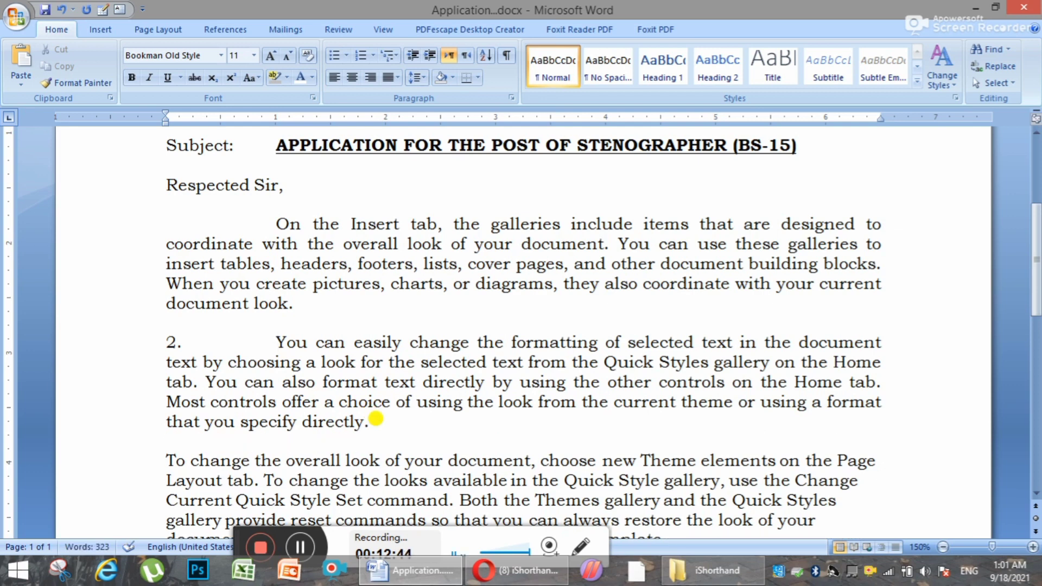
# Restore a single blank line between the first paragraph and paragraph 2.
pyautogui.click(167, 460)
pyautogui.click(166, 342)
pyautogui.press('BackSpace')
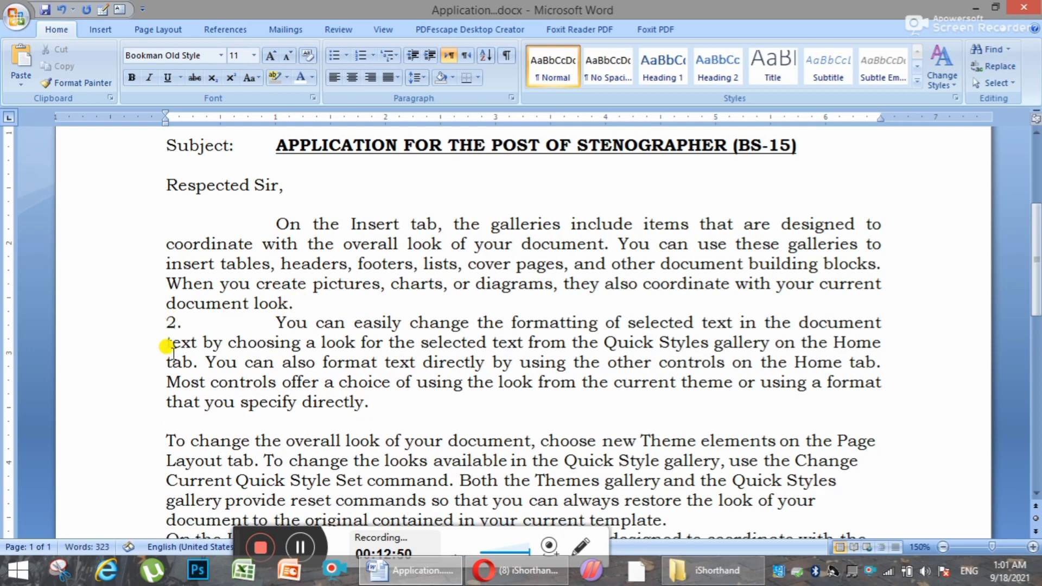
pyautogui.moveTo(304, 304)
pyautogui.mouseDown()
pyautogui.moveTo(298, 319)
pyautogui.moveTo(263, 304)
pyautogui.moveTo(293, 318)
pyautogui.moveTo(317, 308)
pyautogui.mouseUp()
pyautogui.click(435, 303)
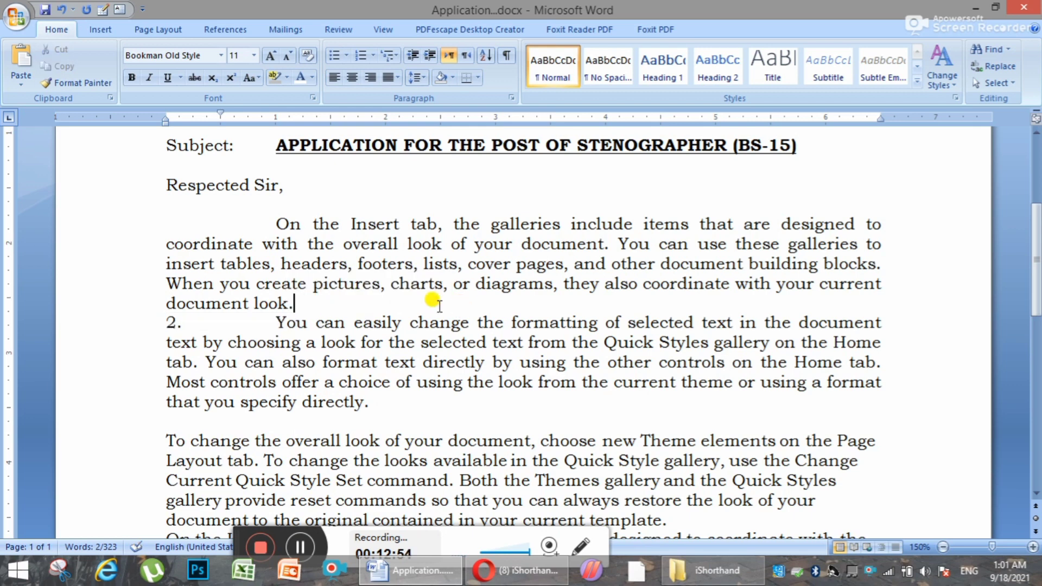
pyautogui.press('Return')
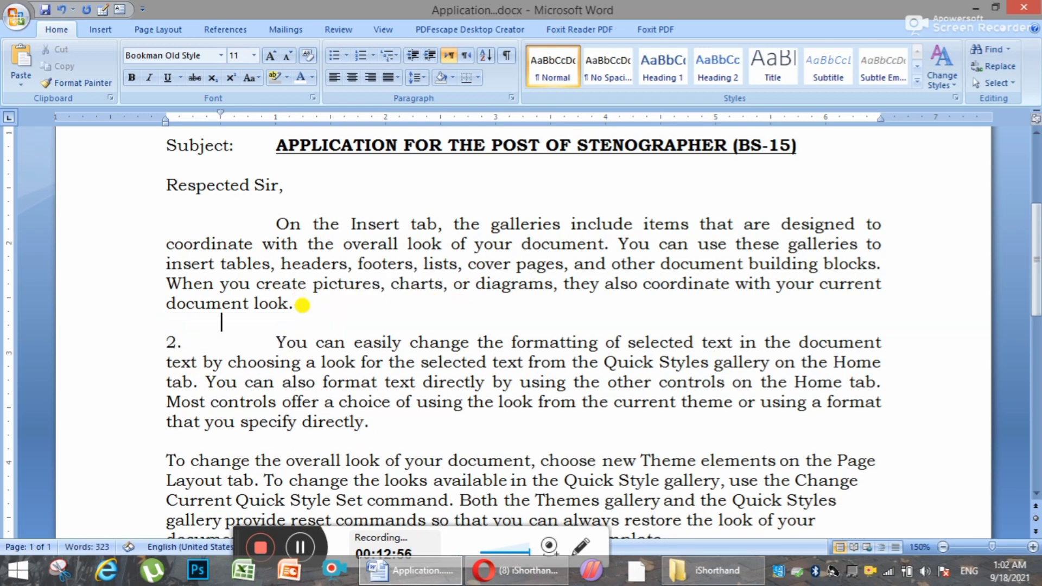
# Number the third paragraph '3.' followed by a tab gap.
pyautogui.click(169, 464)
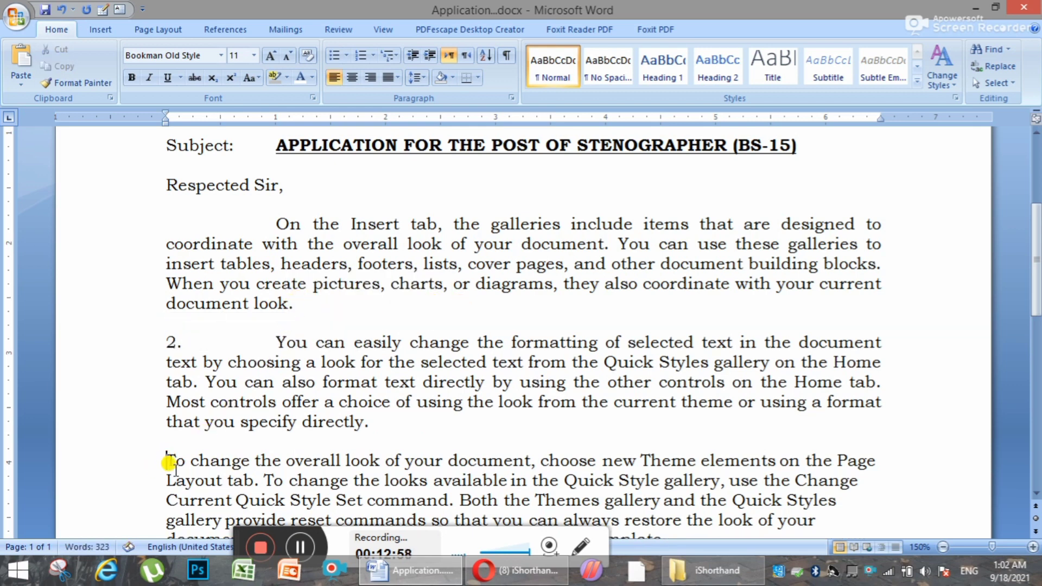
pyautogui.write('3.')
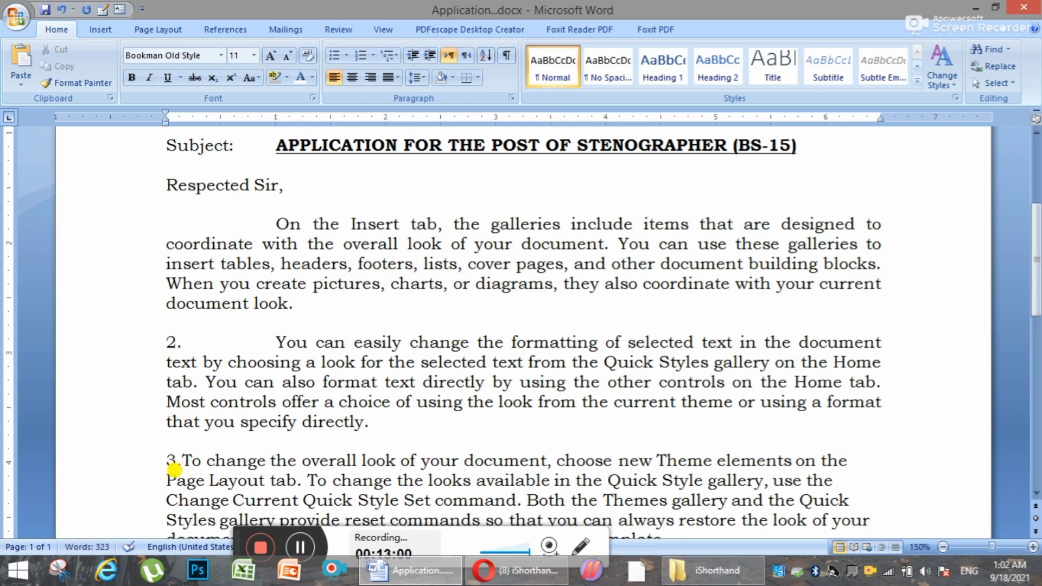
pyautogui.press('Tab')
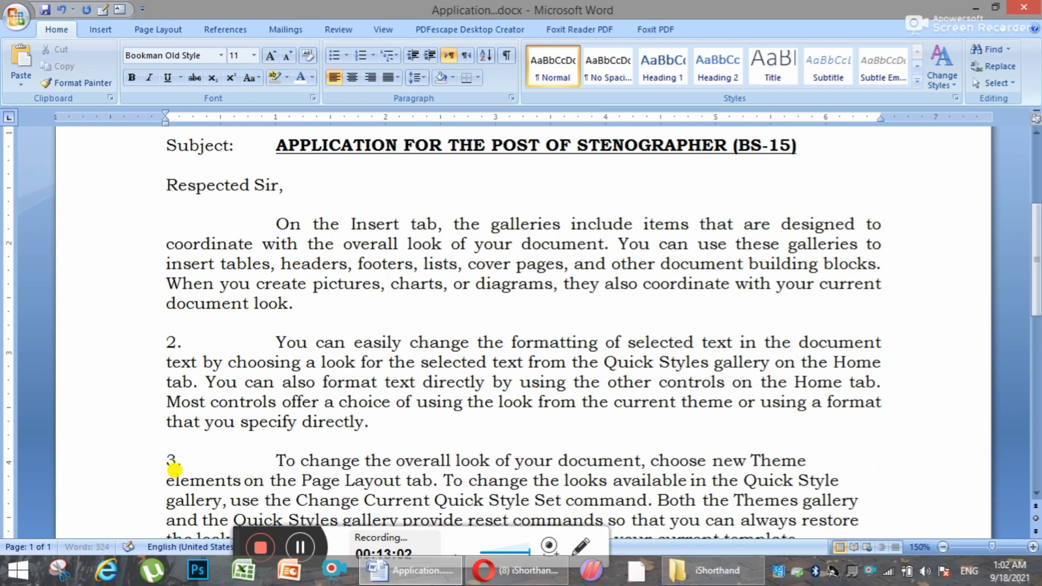
pyautogui.scroll(-2, 507, 490)
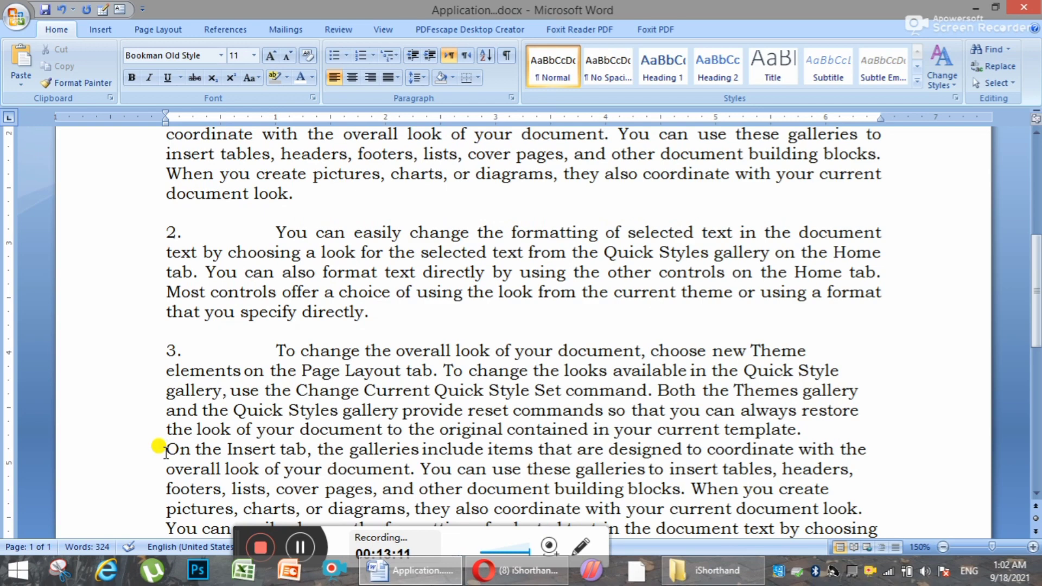
# Delete the leftover text after paragraph 3 and justify paragraph 3, leaving 205 words.
pyautogui.moveTo(165, 449)
pyautogui.mouseDown()
pyautogui.moveTo(165, 524)
pyautogui.moveTo(165, 456)
pyautogui.mouseUp()
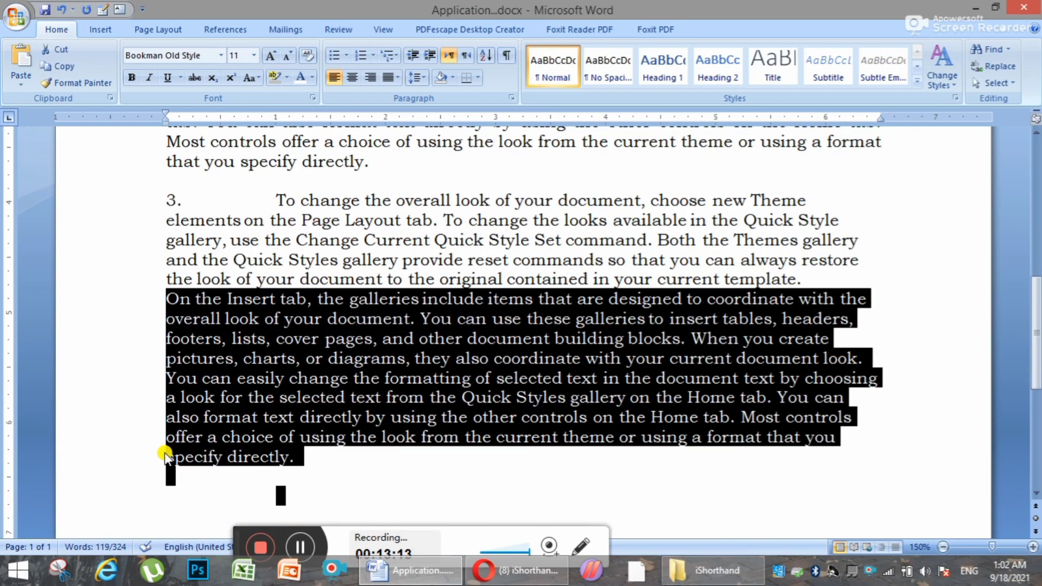
pyautogui.press('Delete')
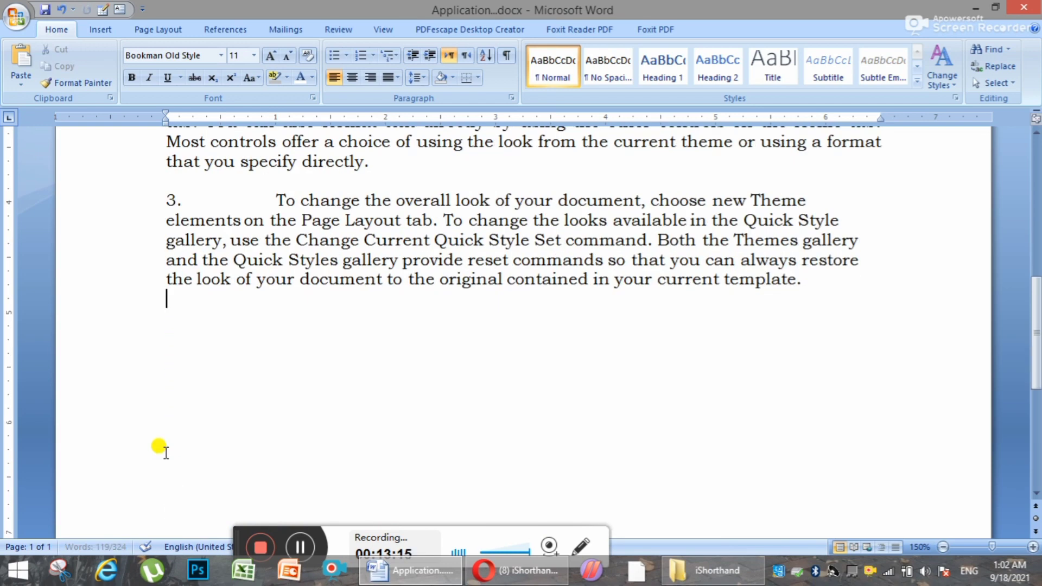
pyautogui.moveTo(818, 282); pyautogui.dragTo(252, 196)
pyautogui.hotkey('ctrl', 'j')
pyautogui.scroll(5, 552, 330)
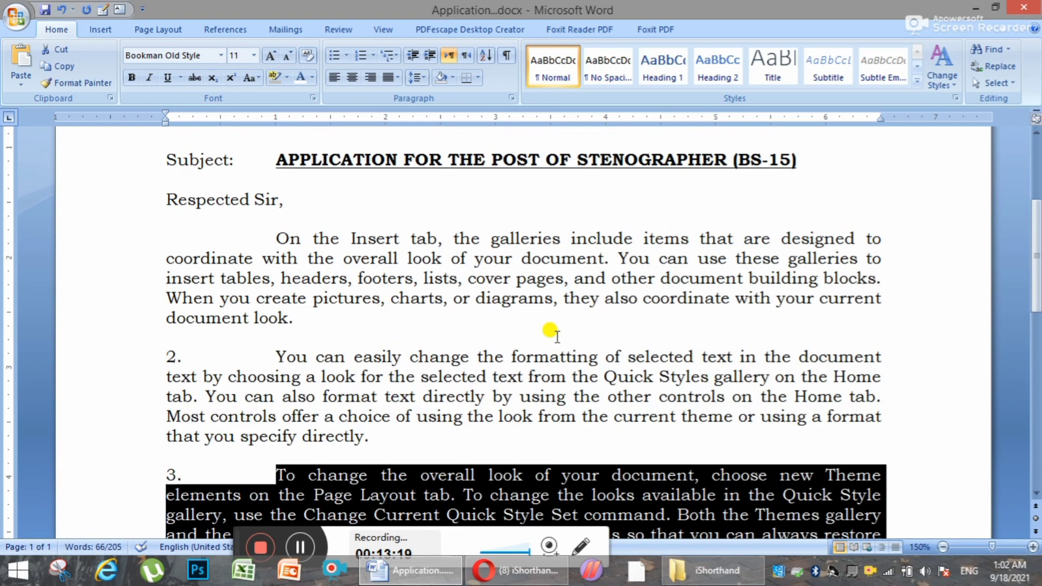
pyautogui.click(453, 375)
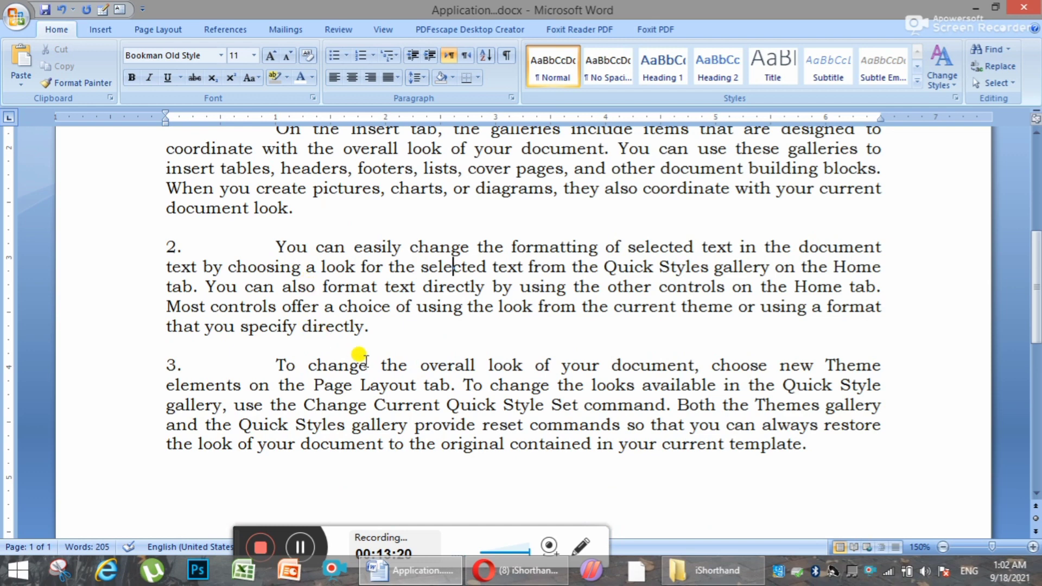
pyautogui.click(816, 445)
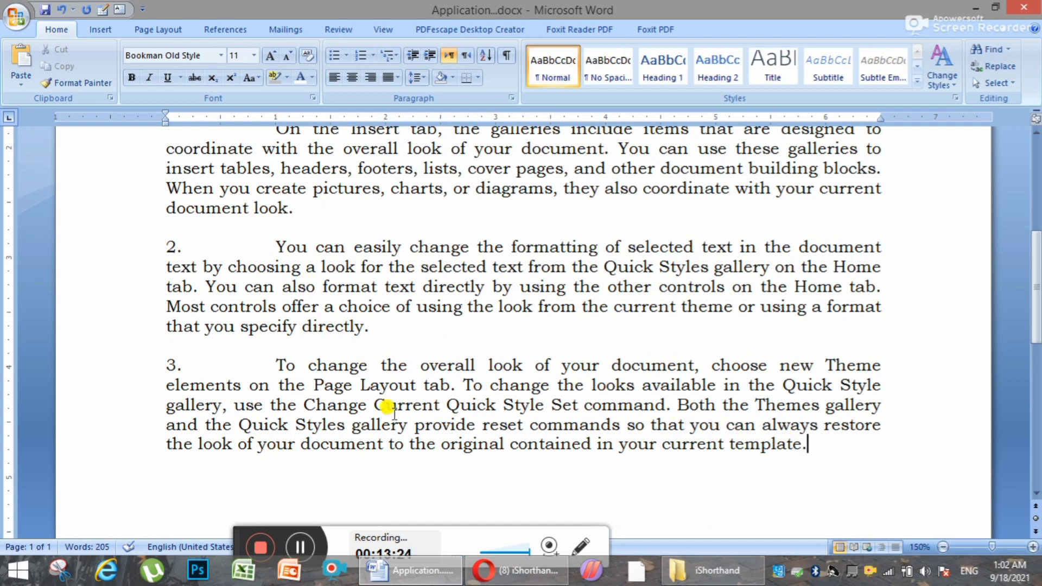
pyautogui.scroll(3, 386, 403)
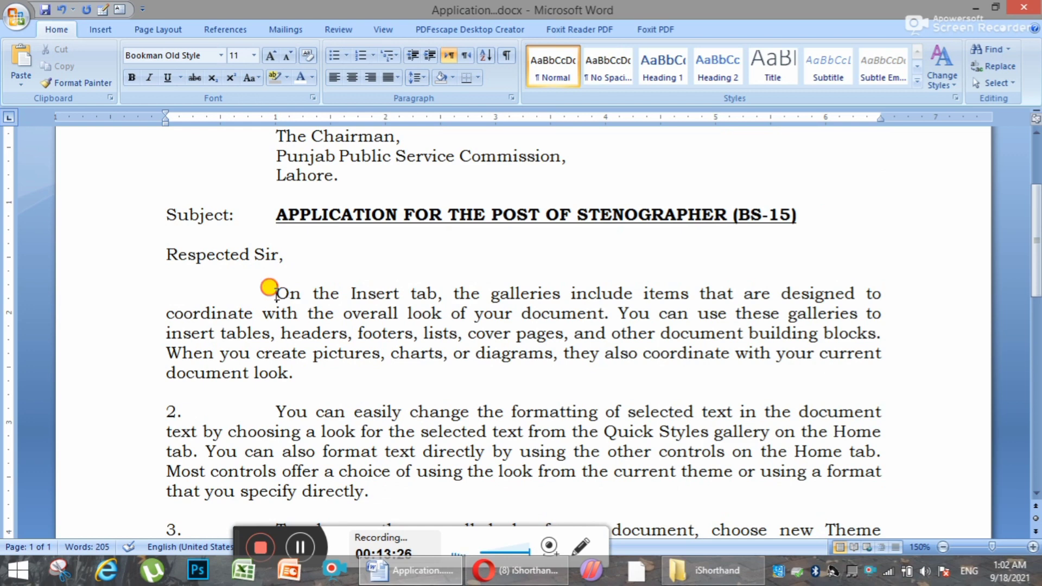
# Apply Ctrl+5 line spacing to part of the body paragraphs.
pyautogui.moveTo(274, 293); pyautogui.dragTo(827, 383)
pyautogui.hotkey('ctrl', '5')
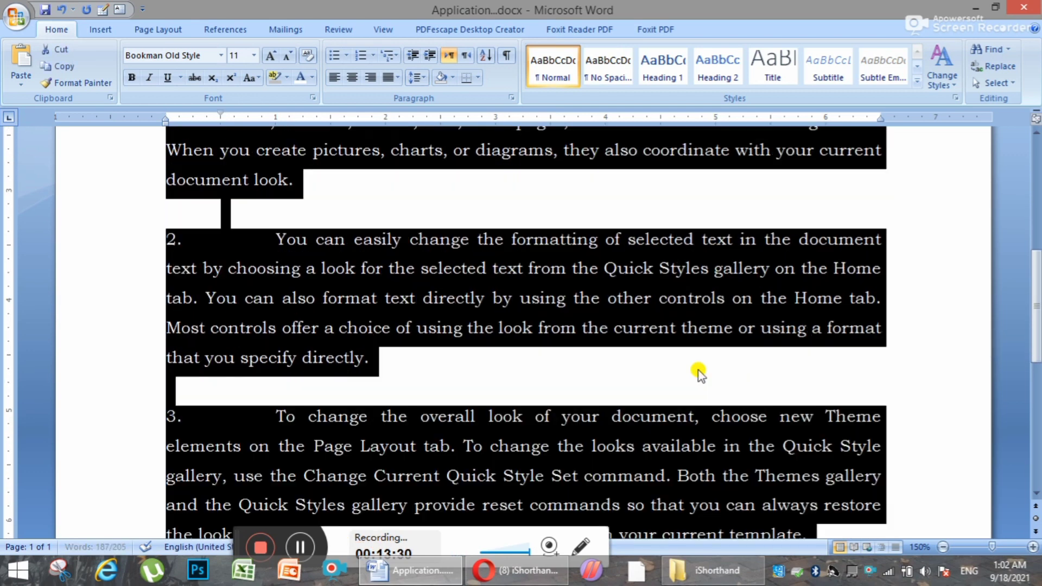
pyautogui.scroll(2, 330, 356)
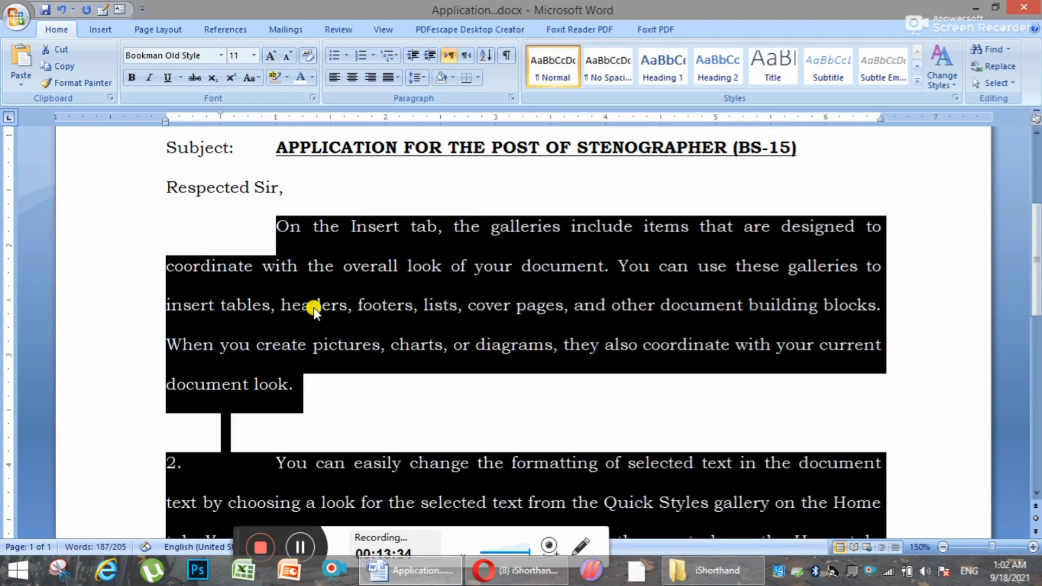
pyautogui.scroll(-8, 389, 340)
pyautogui.click(480, 344)
pyautogui.scroll(11, 478, 353)
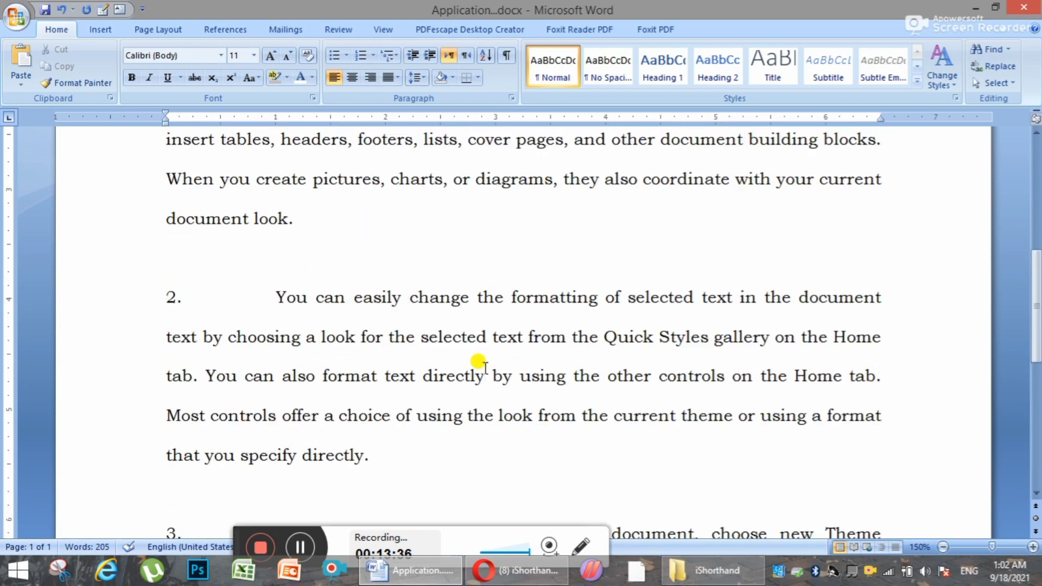
pyautogui.scroll(-4, 431, 344)
# Set all three body paragraphs to 1.5 line spacing, confirmed in Line Spacing options.
pyautogui.moveTo(263, 195); pyautogui.dragTo(807, 472)
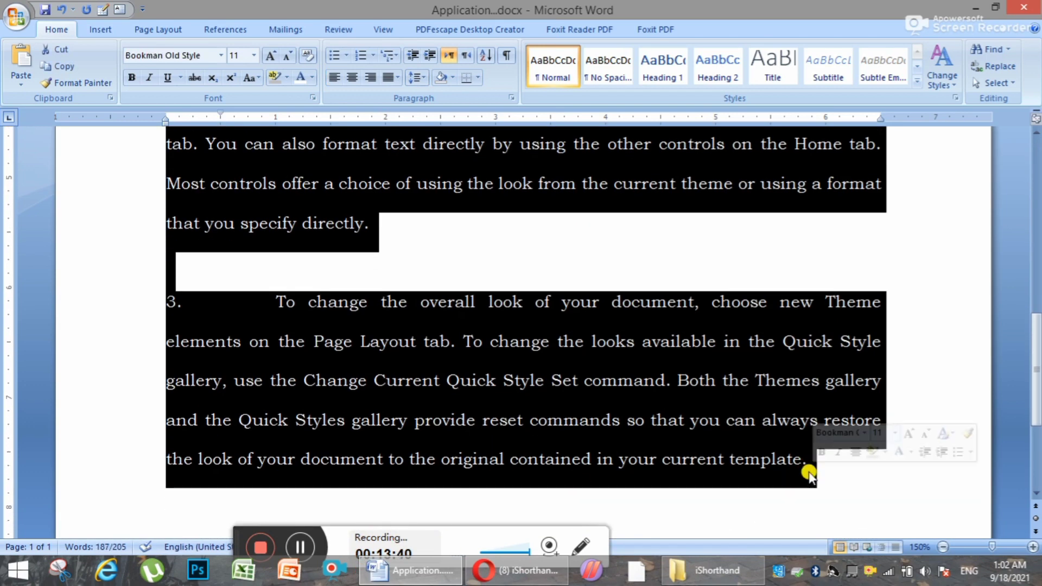
pyautogui.hotkey('ctrl', '5')
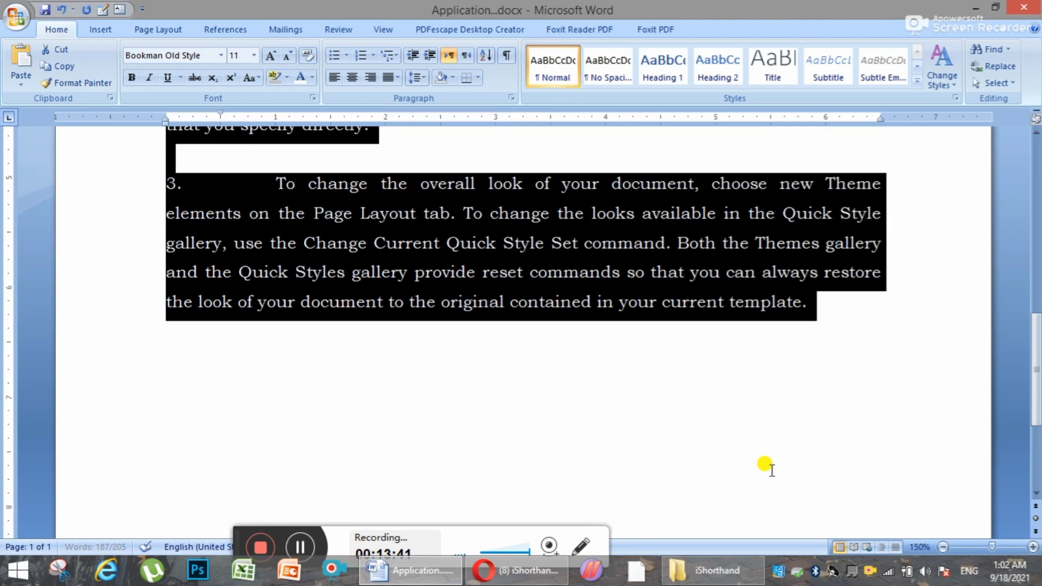
pyautogui.click(422, 80)
pyautogui.click(438, 131)
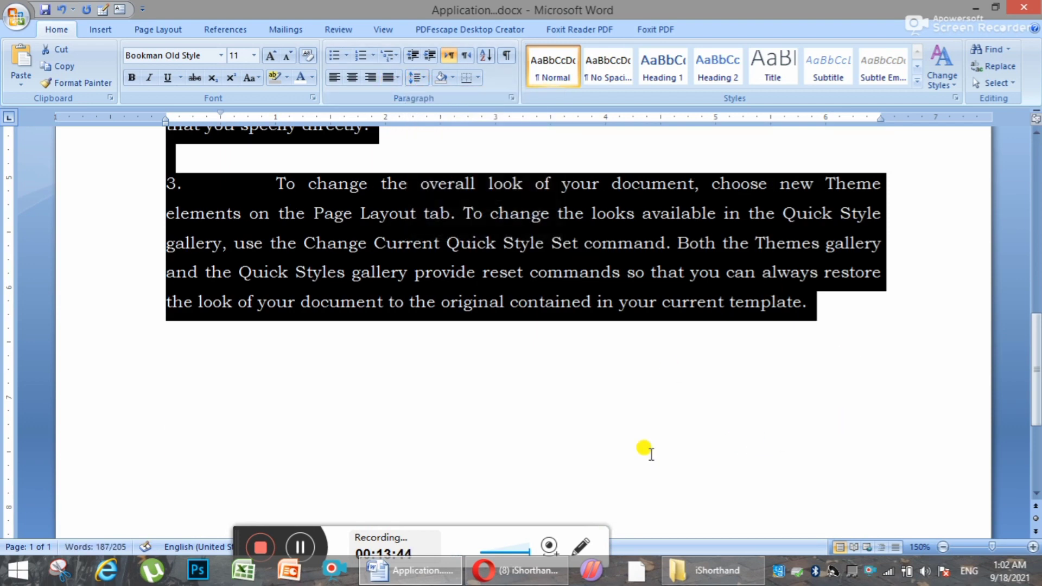
pyautogui.scroll(8, 517, 428)
pyautogui.click(339, 305)
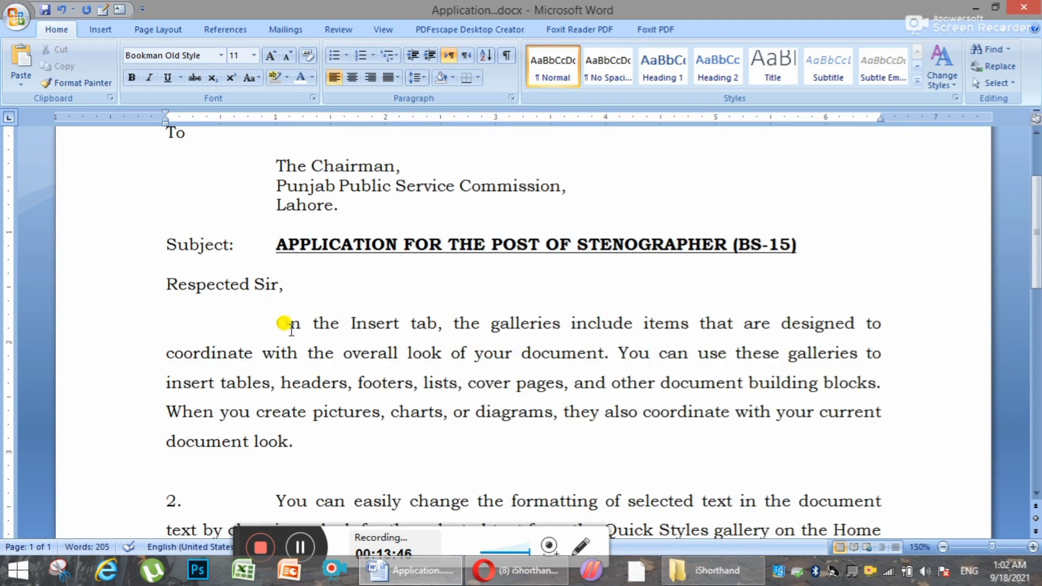
pyautogui.scroll(-3, 222, 304)
pyautogui.click(222, 301)
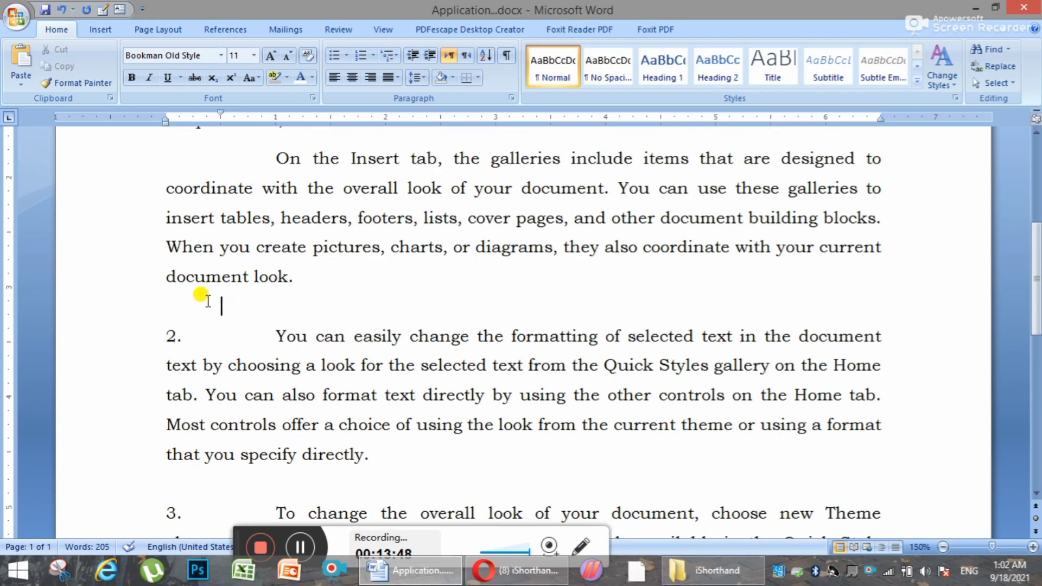
pyautogui.scroll(-4, 287, 369)
pyautogui.click(304, 260)
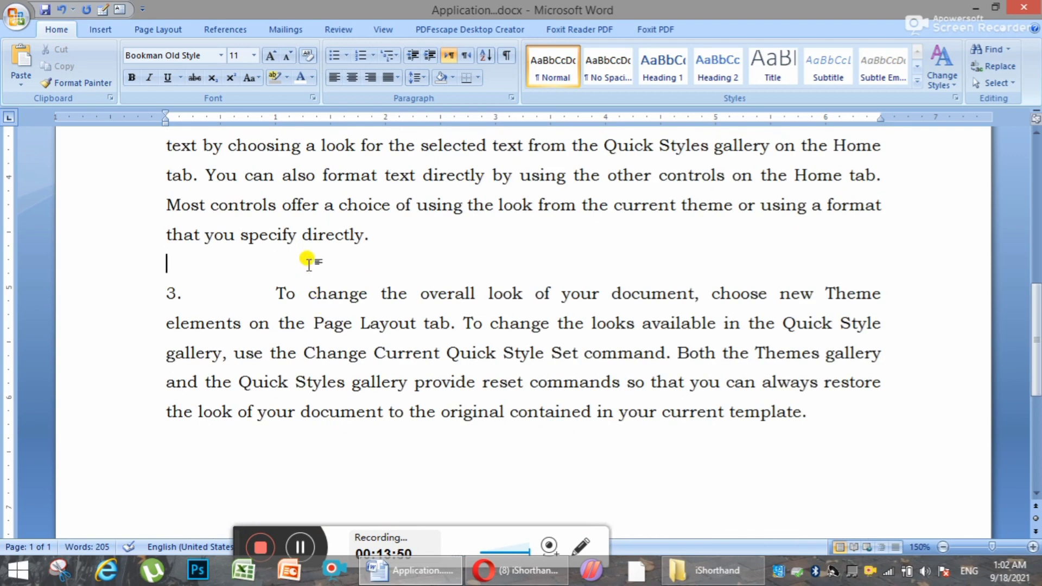
pyautogui.scroll(-2, 473, 374)
pyautogui.scroll(3, 412, 366)
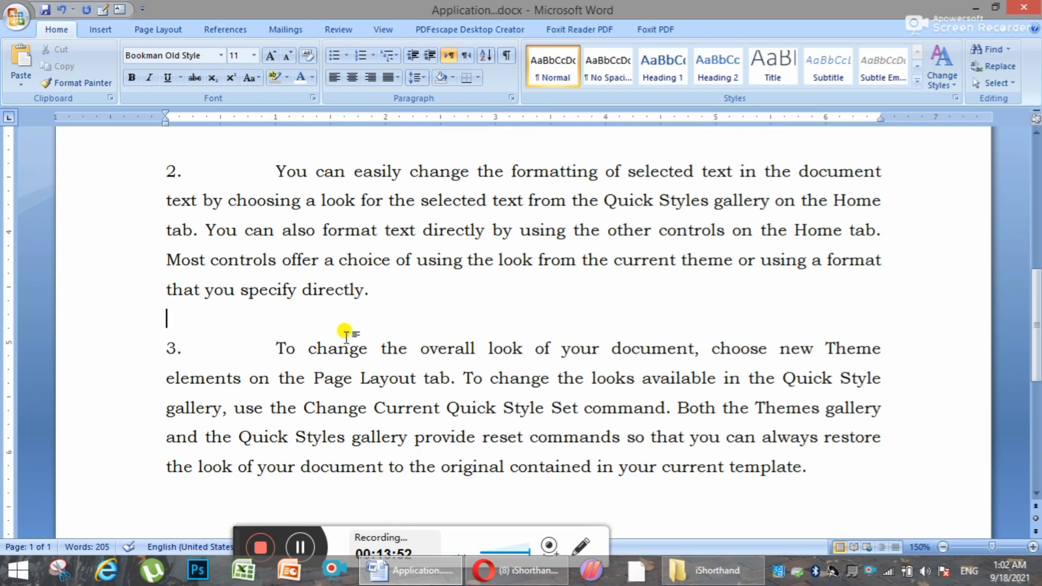
# Zoom the page out to 100% and select the text around item 2.
pyautogui.click(944, 547)
pyautogui.click(943, 547)
pyautogui.click(943, 547)
pyautogui.click(944, 547)
pyautogui.click(944, 547)
pyautogui.scroll(4, 570, 491)
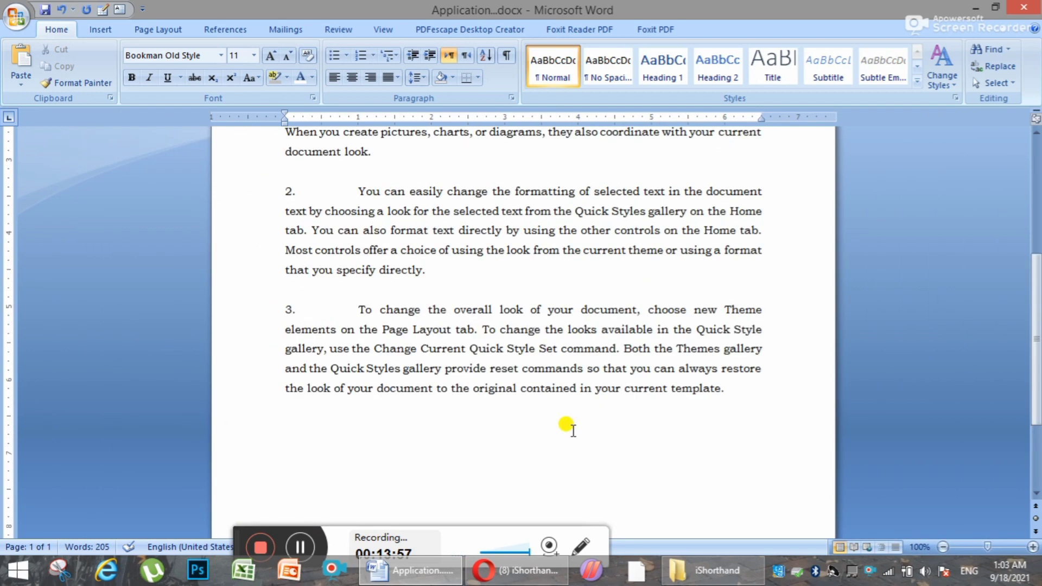
pyautogui.scroll(2, 391, 271)
pyautogui.click(347, 282)
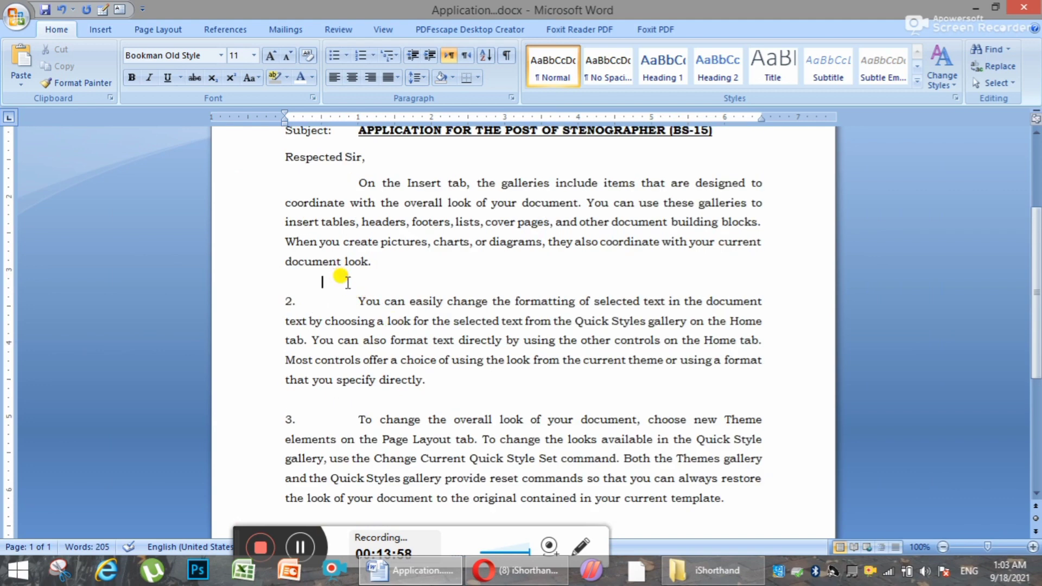
pyautogui.click(381, 304)
pyautogui.click(338, 280)
pyautogui.click(386, 307)
pyautogui.moveTo(387, 307); pyautogui.dragTo(358, 267)
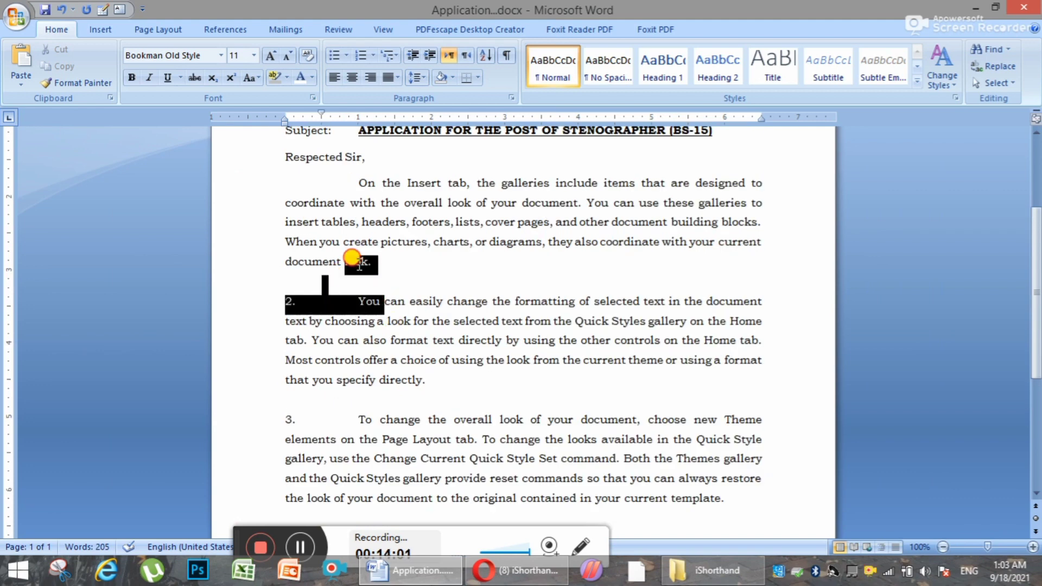
pyautogui.scroll(-1, 602, 462)
pyautogui.moveTo(758, 426); pyautogui.dragTo(349, 183)
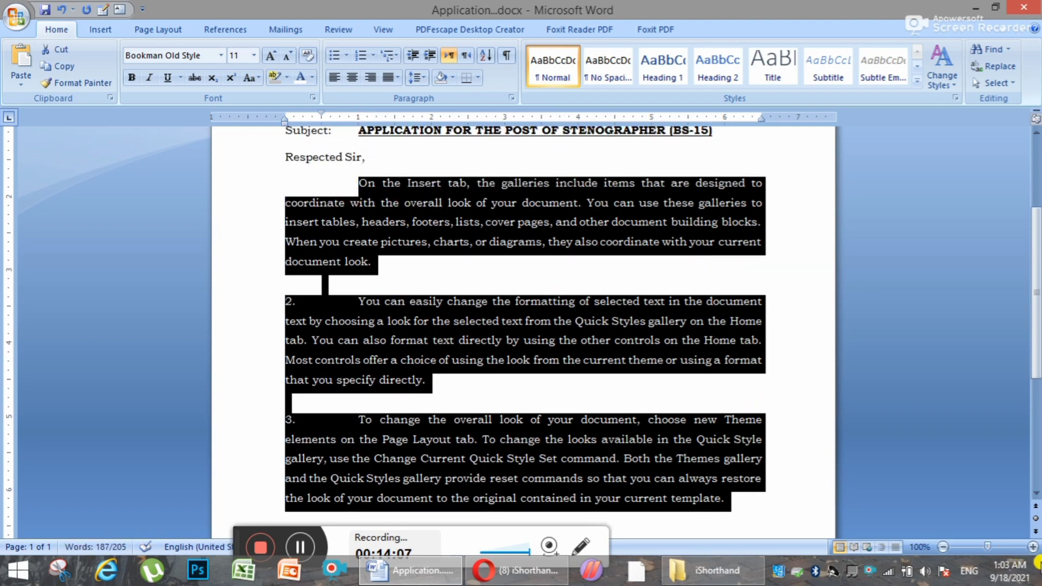
# Zoom the view to 150% and place the insertion point after paragraph 3.
pyautogui.click(1032, 548)
pyautogui.click(1032, 547)
pyautogui.click(1032, 548)
pyautogui.click(1032, 547)
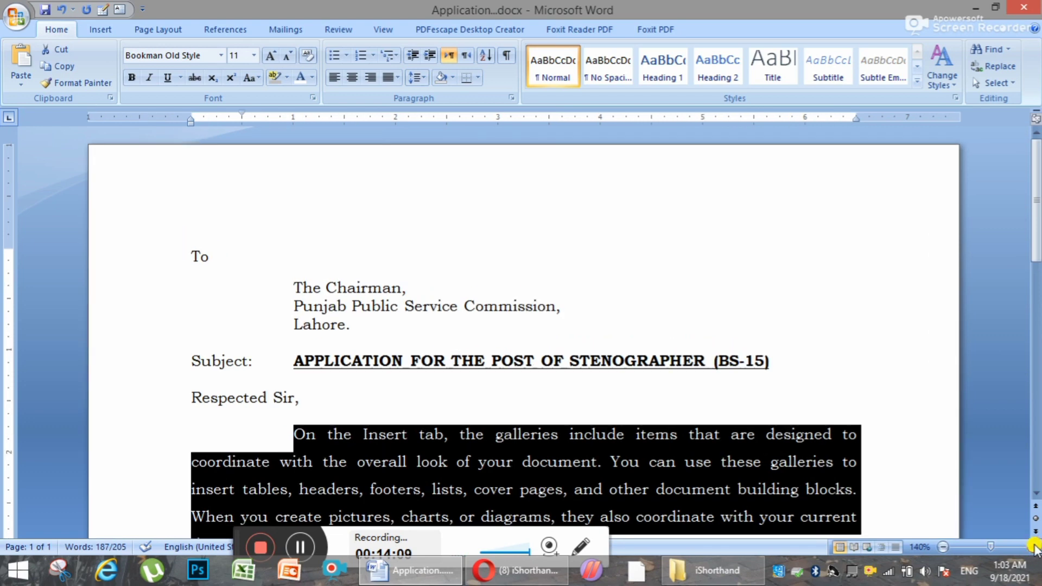
pyautogui.click(1032, 547)
pyautogui.scroll(-10, 559, 373)
pyautogui.click(505, 373)
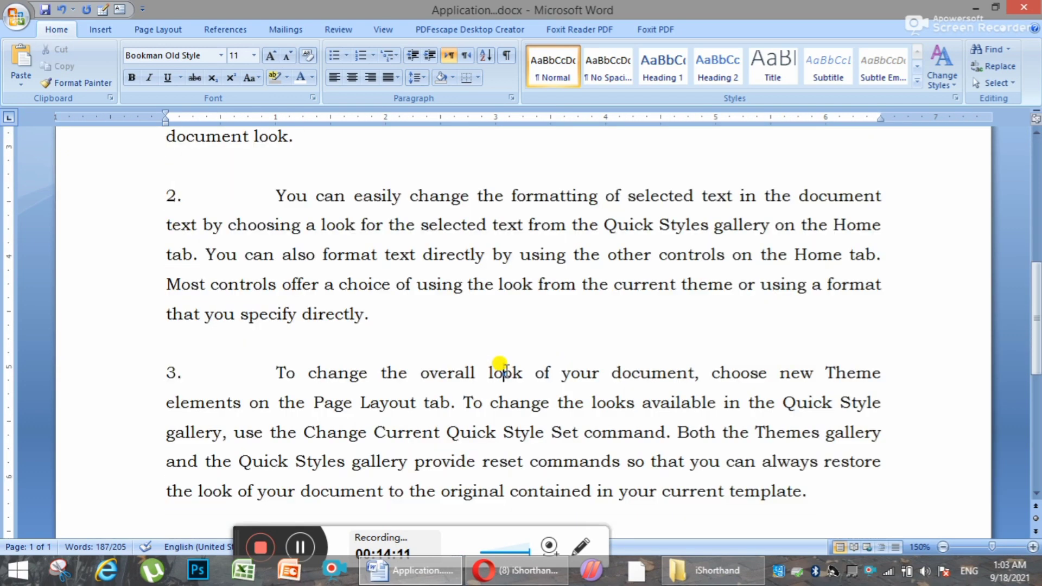
pyautogui.scroll(-3, 535, 372)
pyautogui.click(817, 273)
# Add the centred line 'I shall be very grateful to you.' and begin left-aligned 'Yours faithfully,' below.
pyautogui.press('Return')
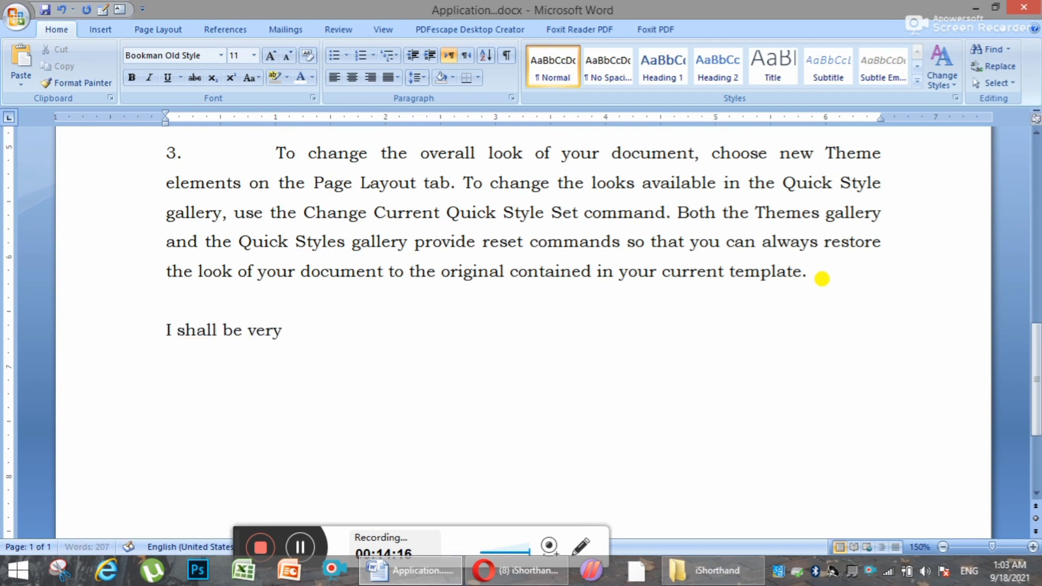
pyautogui.write('grateful to you.')
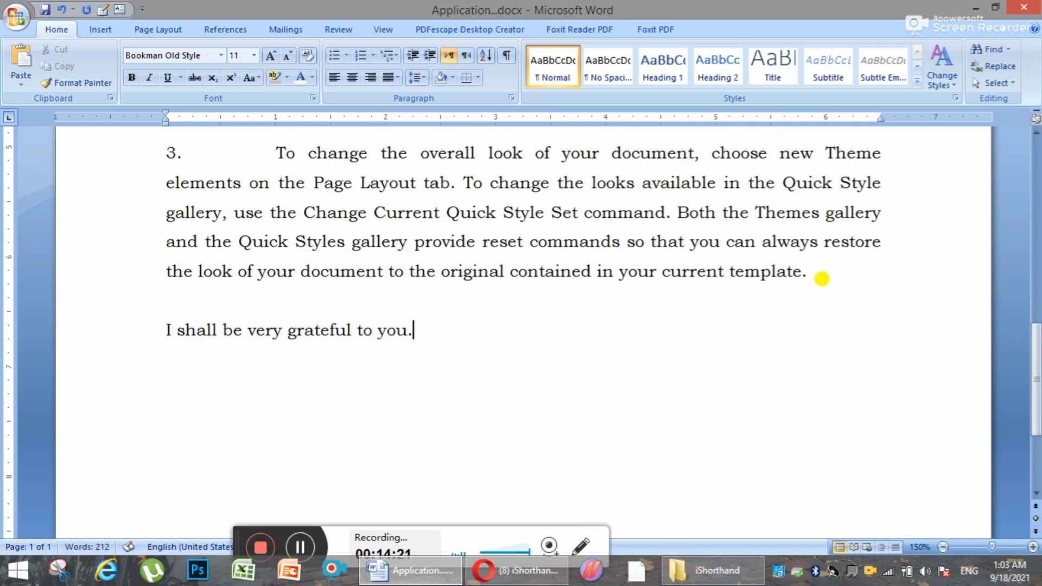
pyautogui.hotkey('shift', 'Home')
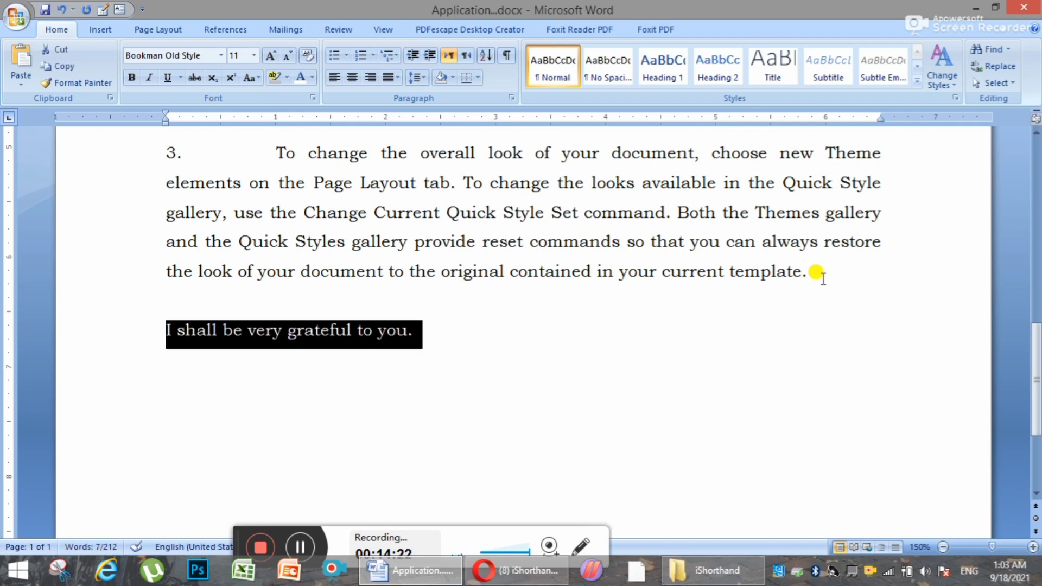
pyautogui.hotkey('ctrl', 'e')
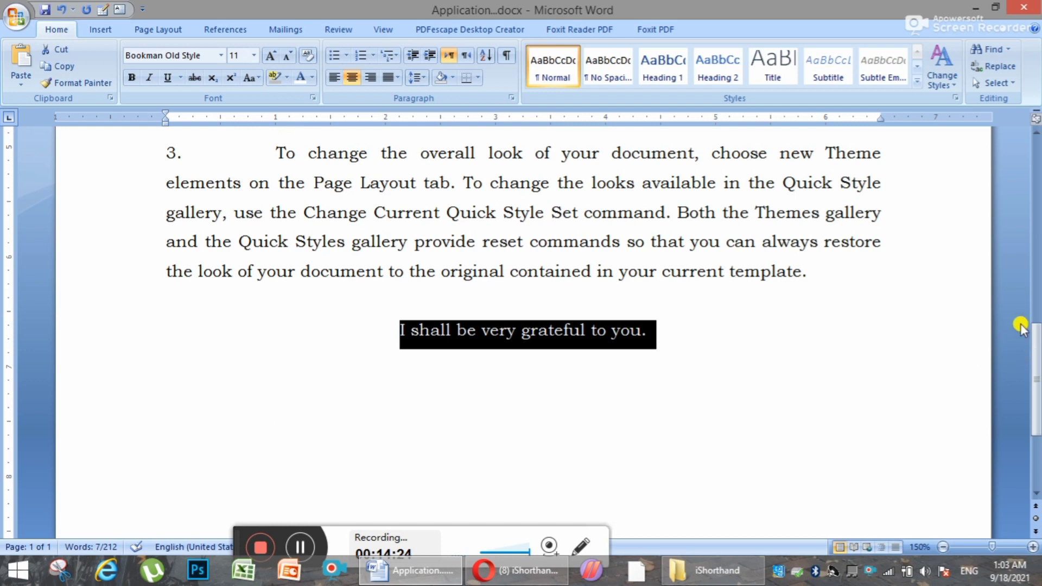
pyautogui.click(663, 342)
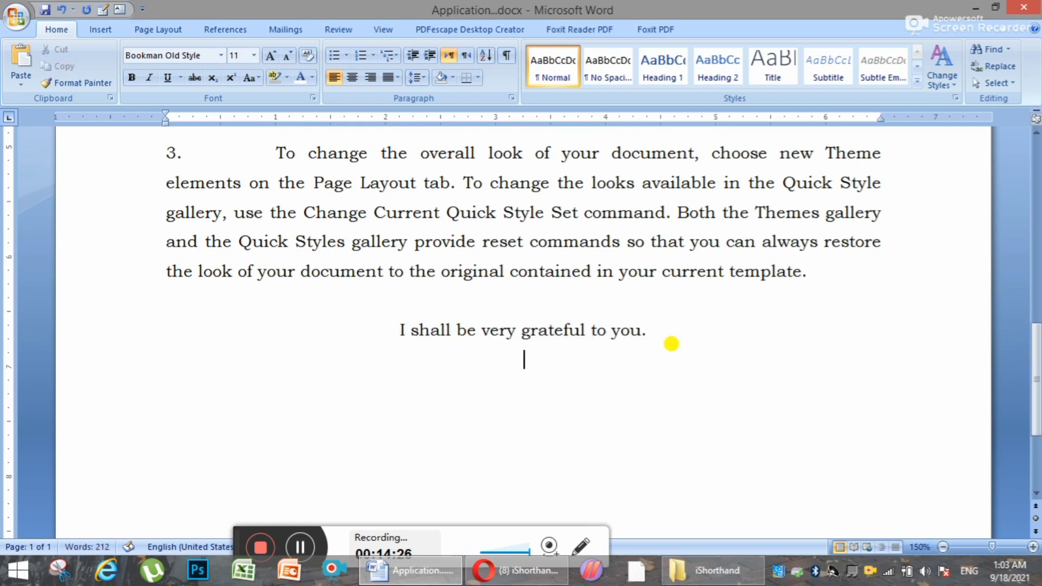
pyautogui.hotkey('ctrl', 'l')
pyautogui.write('you')
pyautogui.write('ours fait')
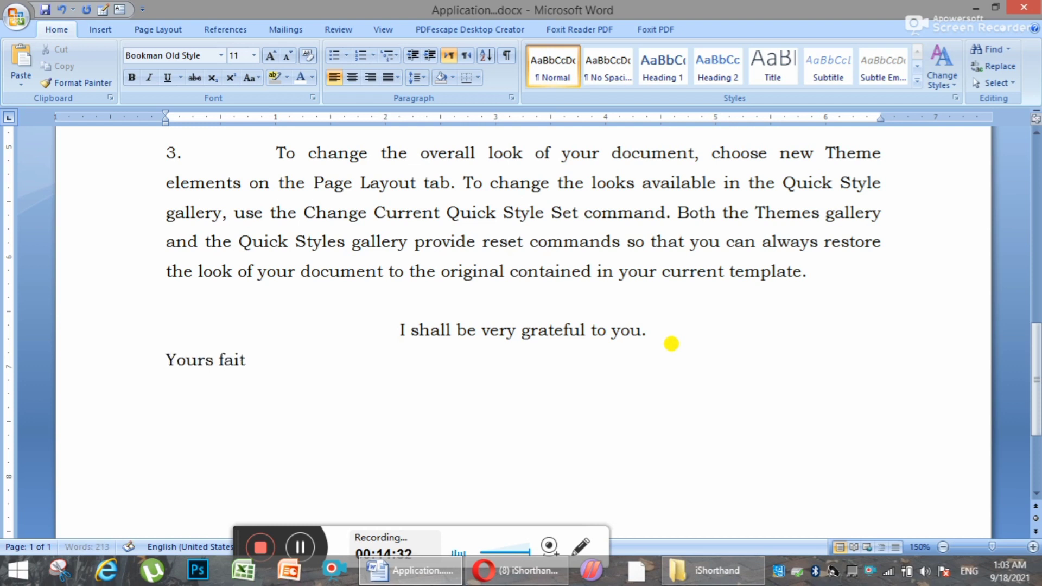
pyautogui.write('hfyully,')
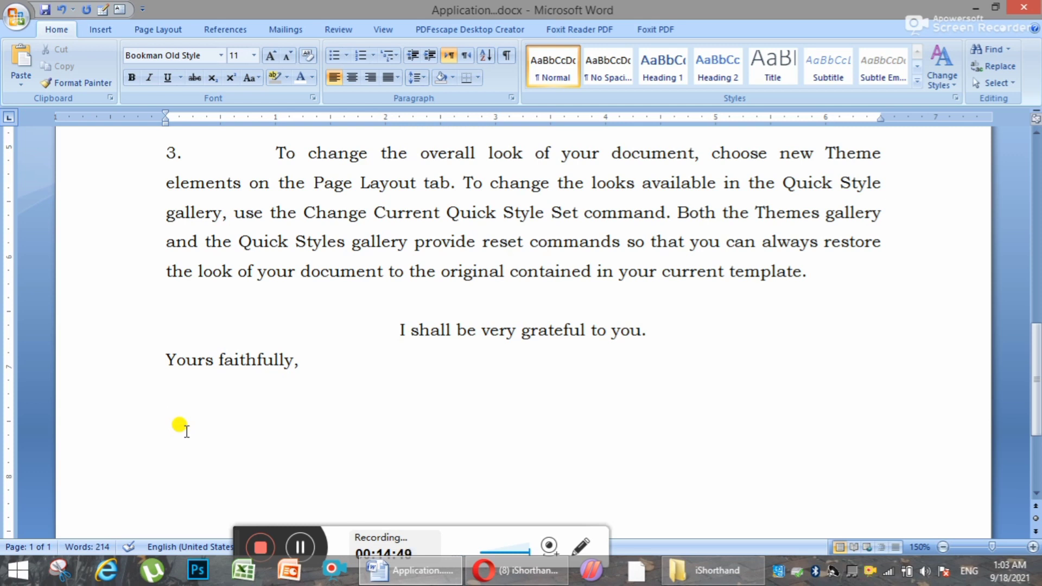
# Add the sender's name in capitals within parentheses, then 'Shorthand Instructor' and a phone number below.
pyautogui.write('(Irfan Aslam')
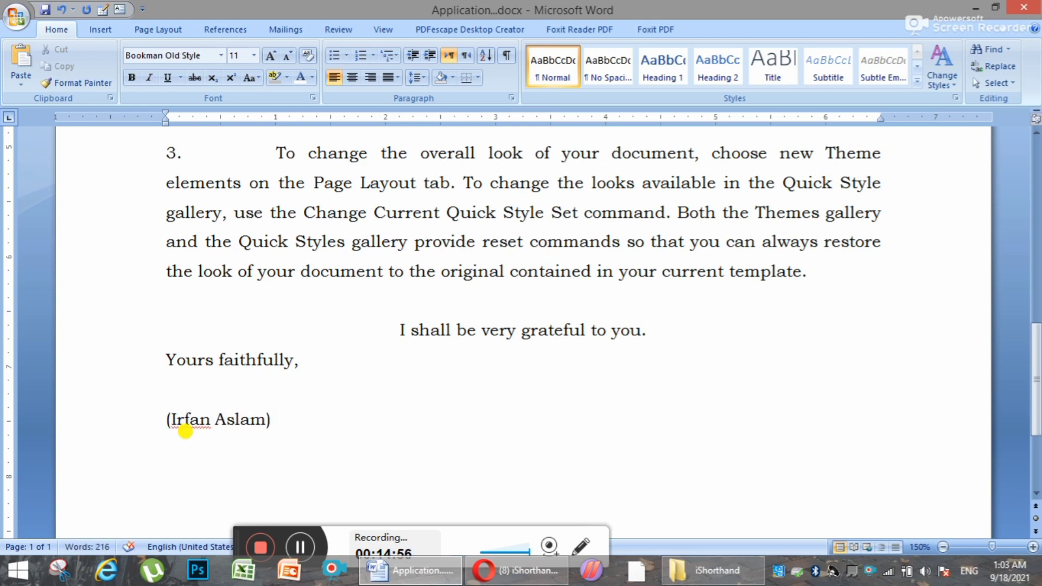
pyautogui.moveTo(266, 421); pyautogui.dragTo(187, 434)
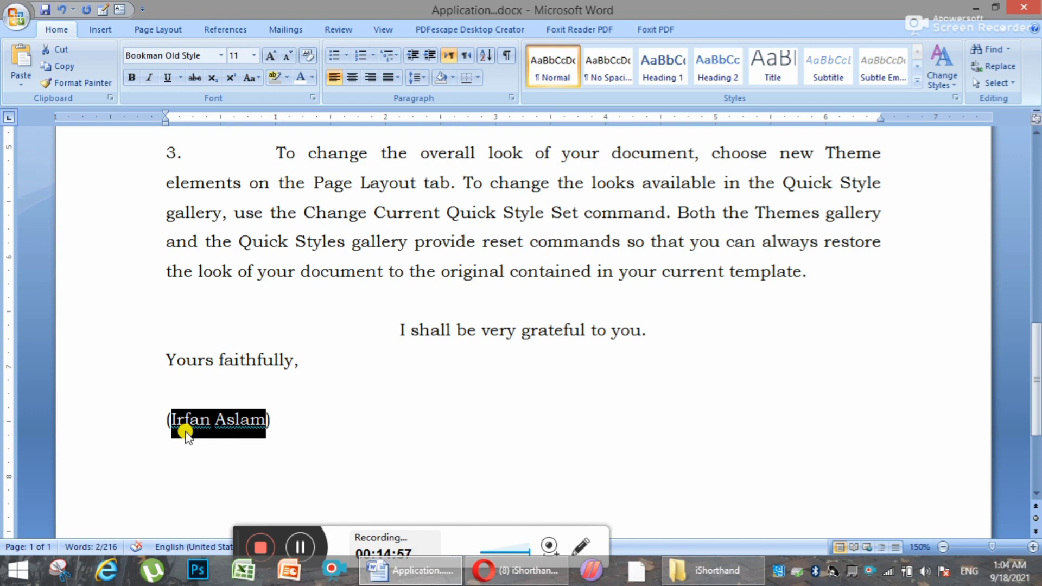
pyautogui.hotkey('shift', 'F3')
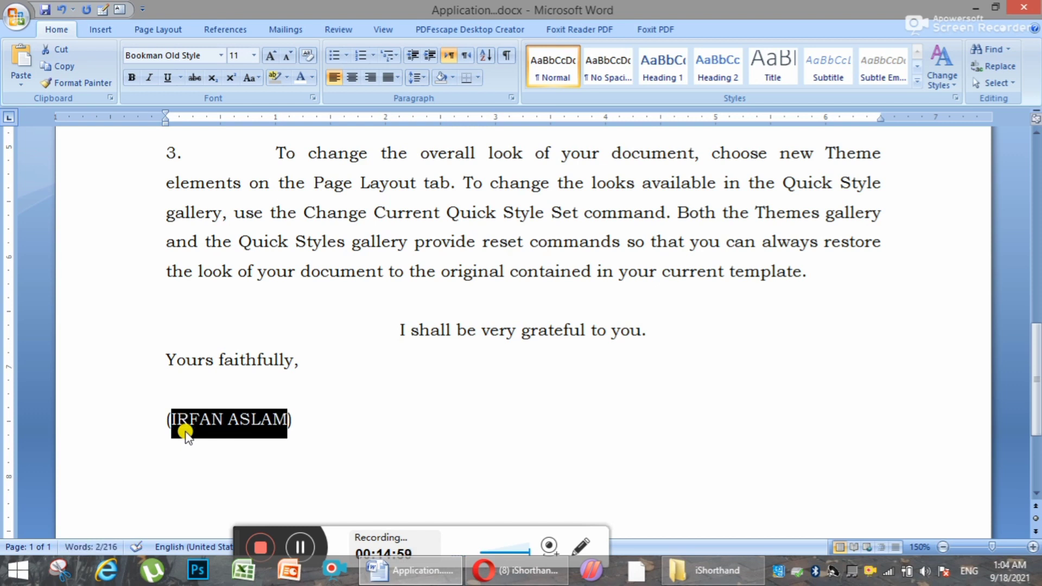
pyautogui.click(306, 421)
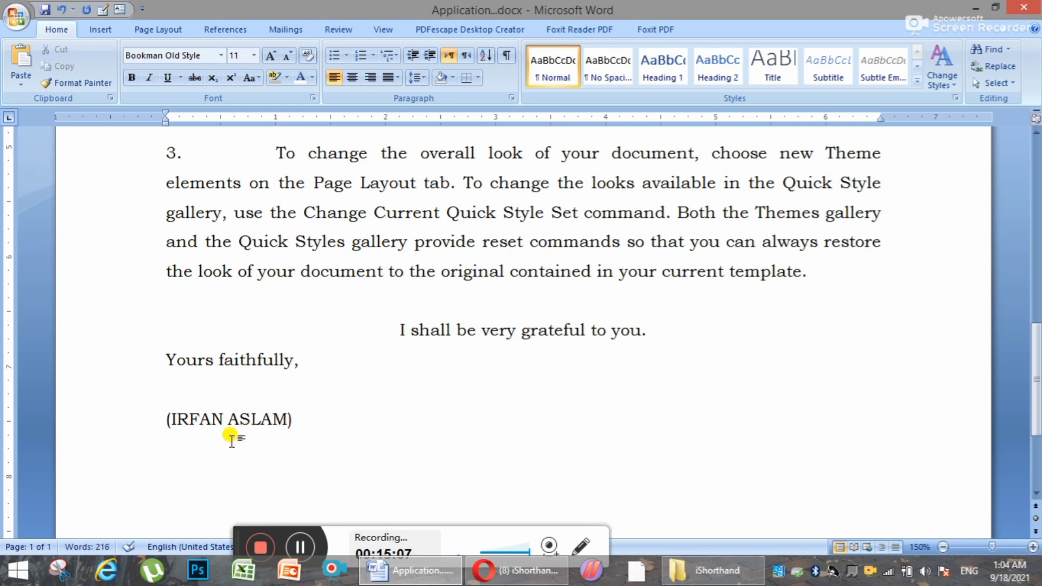
pyautogui.press('Return')
pyautogui.write('Shorthand I')
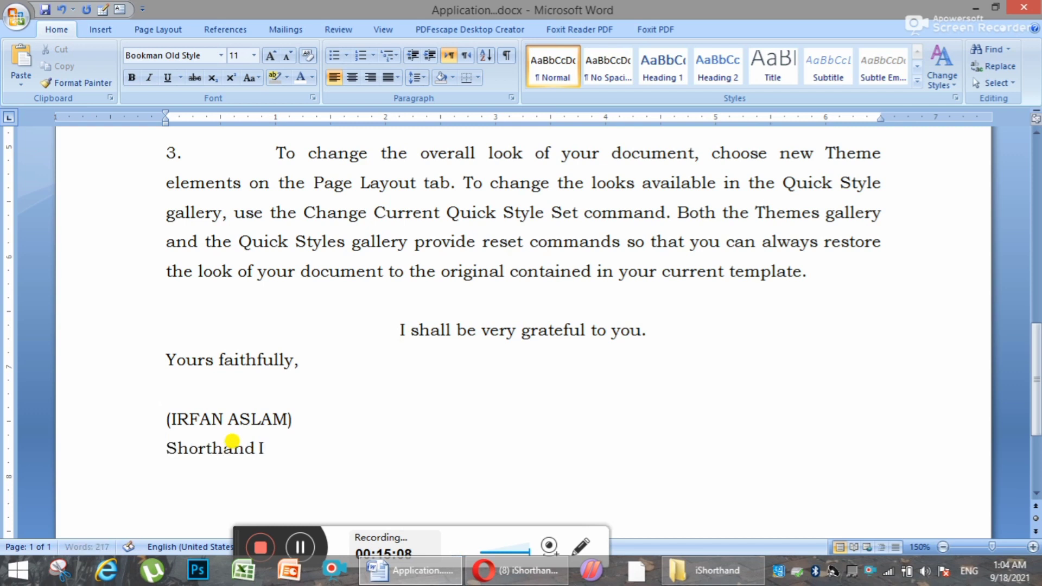
pyautogui.write('nstructor 051')
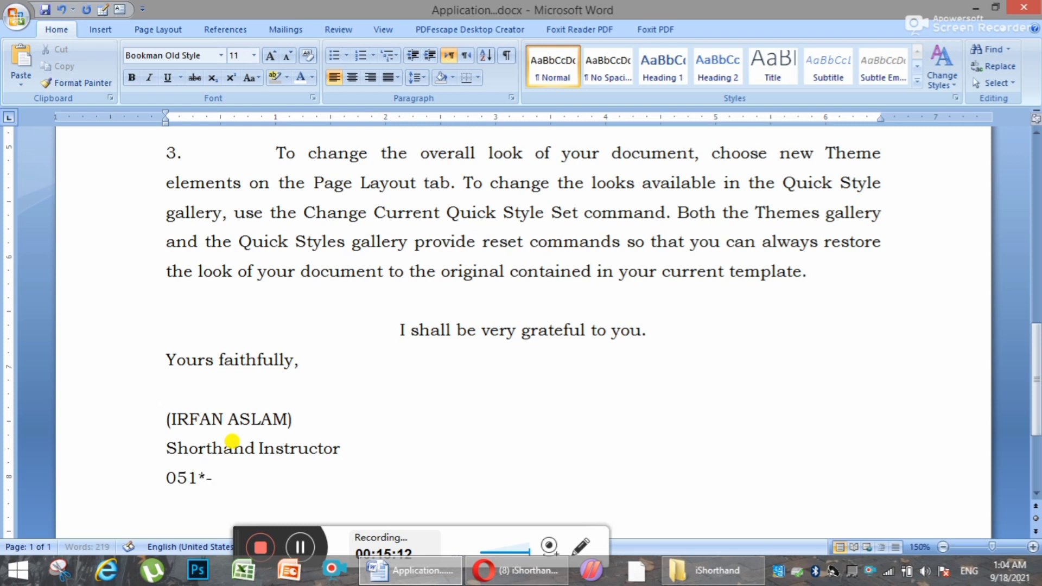
pyautogui.write('-1234567')
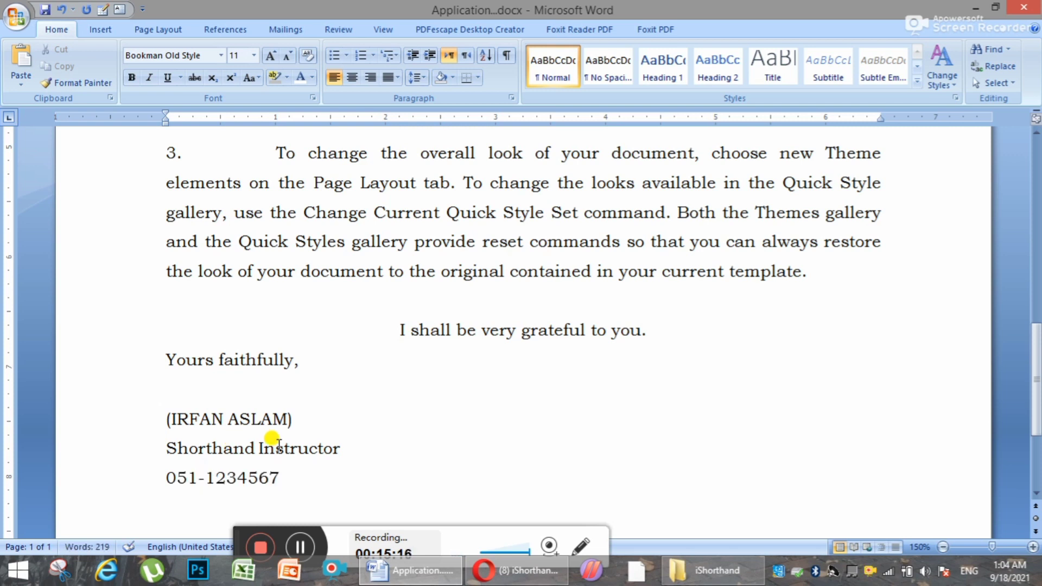
pyautogui.scroll(-1, 282, 431)
# Insert a blank line above 'Yours faithfully,'.
pyautogui.click(168, 306)
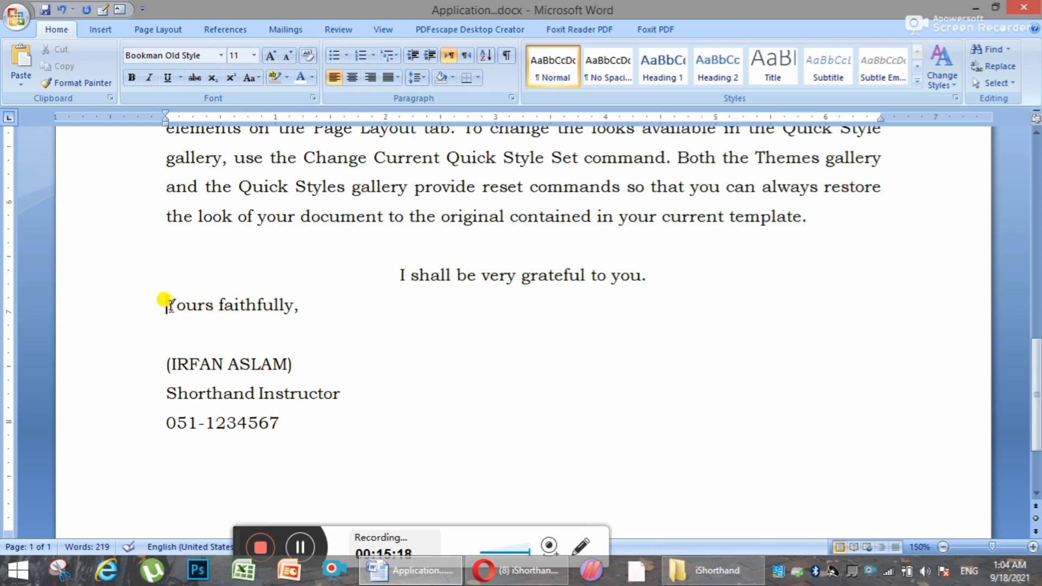
pyautogui.click(310, 300)
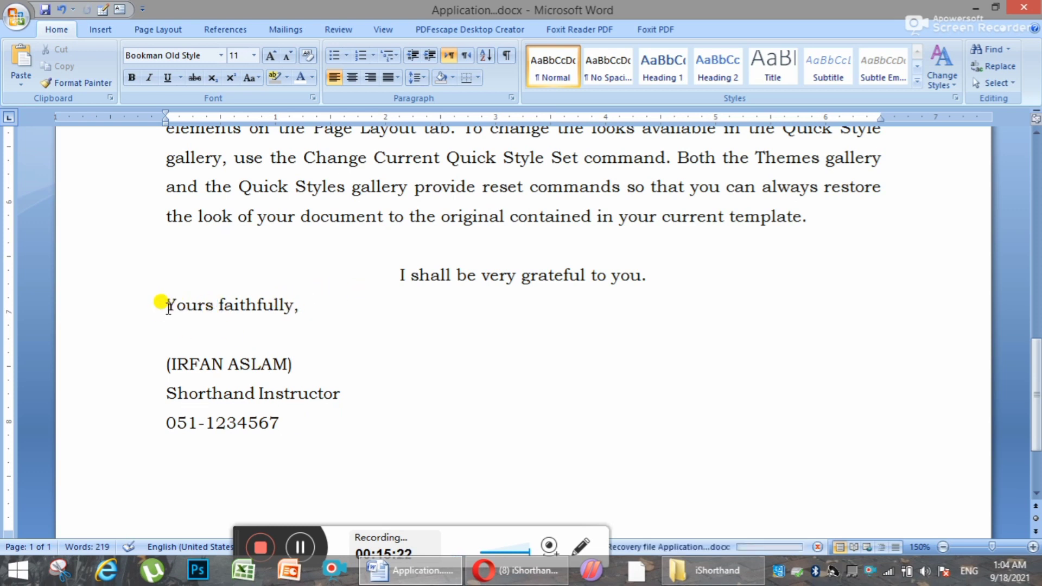
pyautogui.click(168, 306)
pyautogui.press('Return')
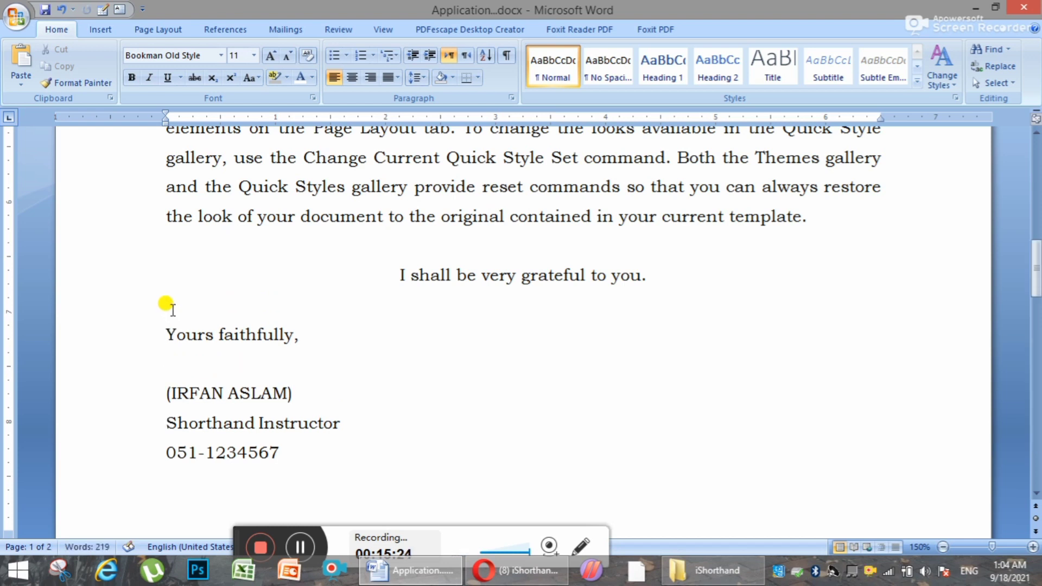
pyautogui.scroll(-2, 309, 409)
# Single-space the name, title and phone number lines.
pyautogui.click(293, 355)
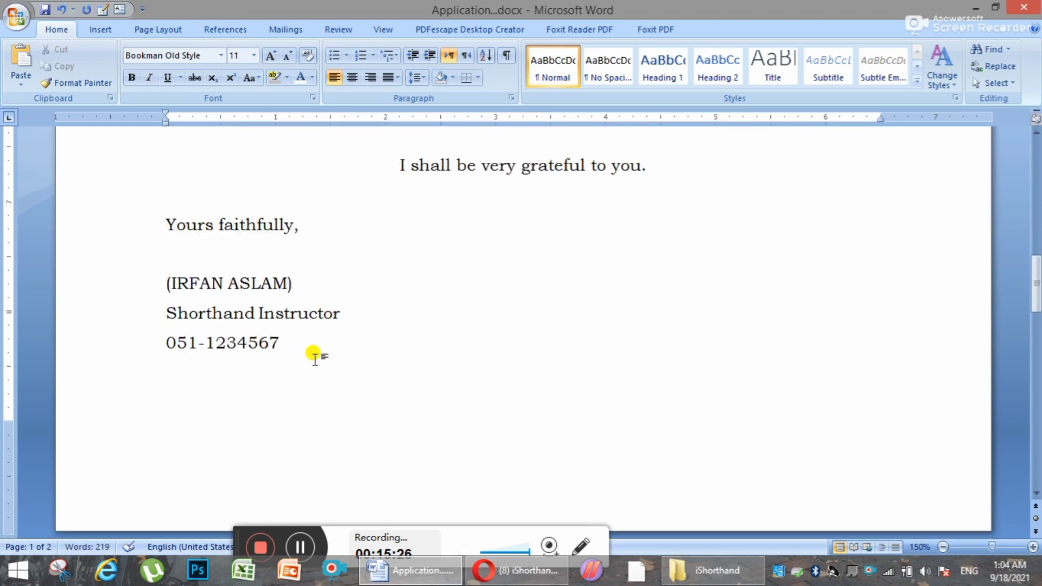
pyautogui.click(285, 352)
pyautogui.moveTo(285, 352)
pyautogui.mouseDown()
pyautogui.moveTo(177, 277)
pyautogui.moveTo(158, 282)
pyautogui.moveTo(165, 294)
pyautogui.mouseUp()
pyautogui.click(296, 349)
pyautogui.hotkey('ctrl', '1')
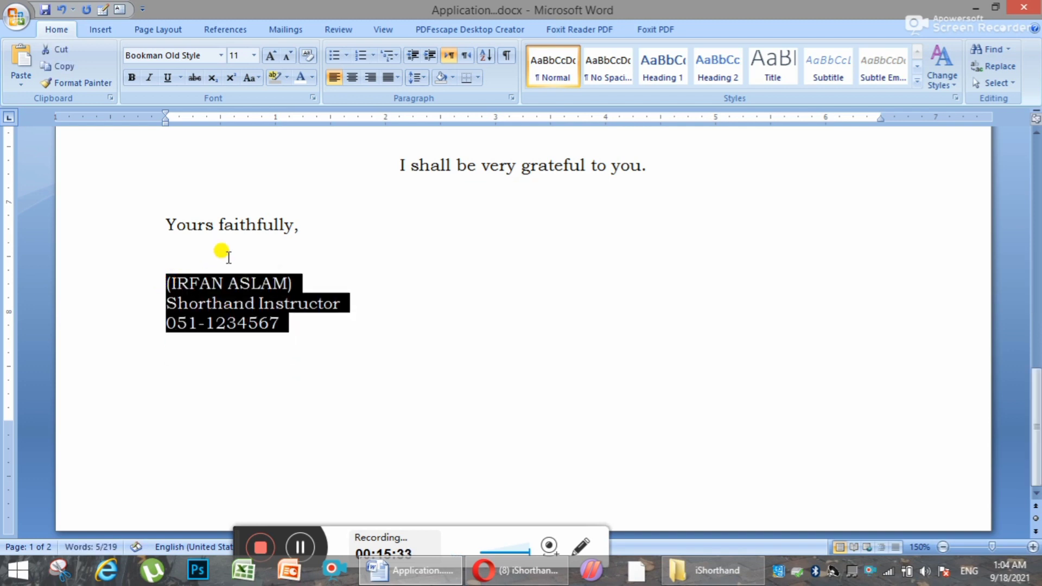
# Add another blank line above the name to widen the signing gap.
pyautogui.click(284, 333)
pyautogui.click(215, 253)
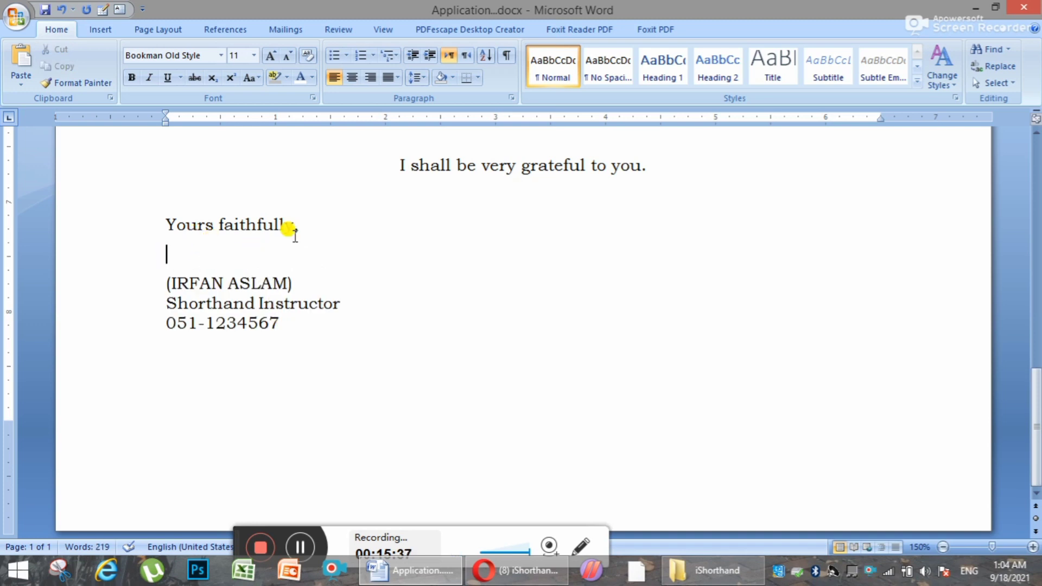
pyautogui.press('Return')
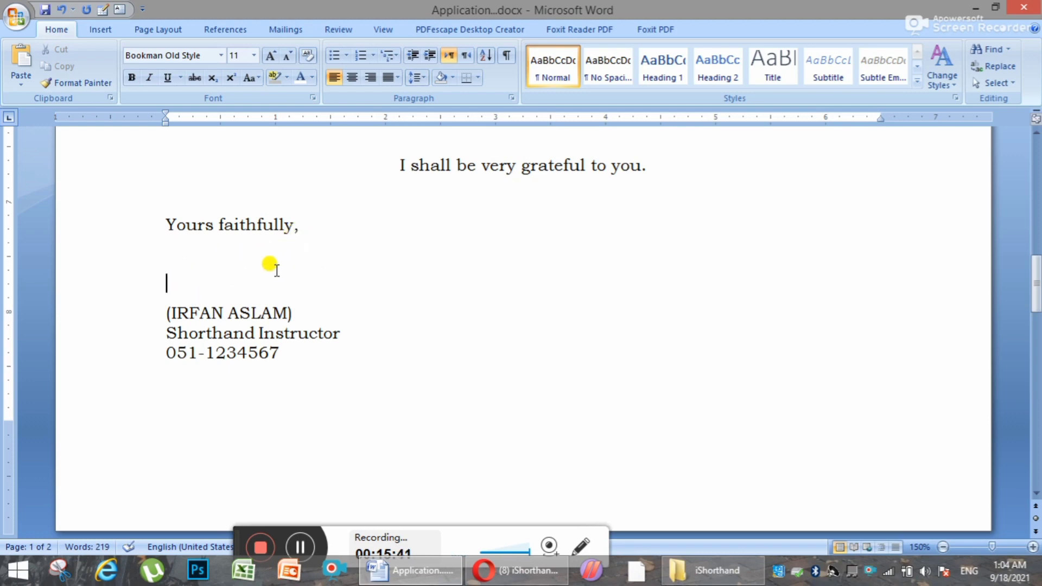
pyautogui.scroll(3, 453, 386)
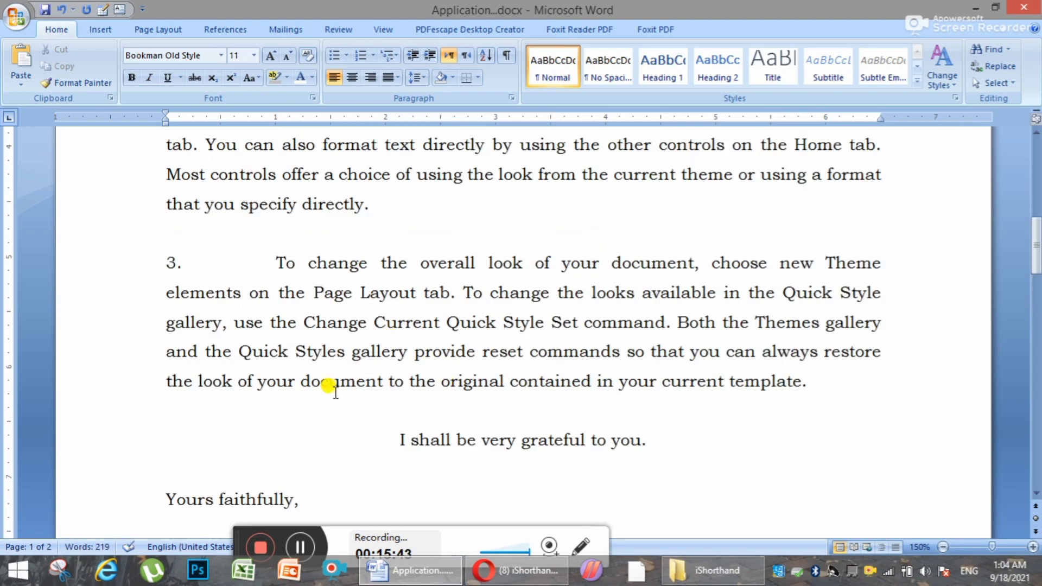
pyautogui.scroll(-3, 333, 386)
pyautogui.moveTo(293, 409)
pyautogui.mouseDown()
pyautogui.moveTo(270, 405)
pyautogui.moveTo(178, 286)
pyautogui.mouseUp()
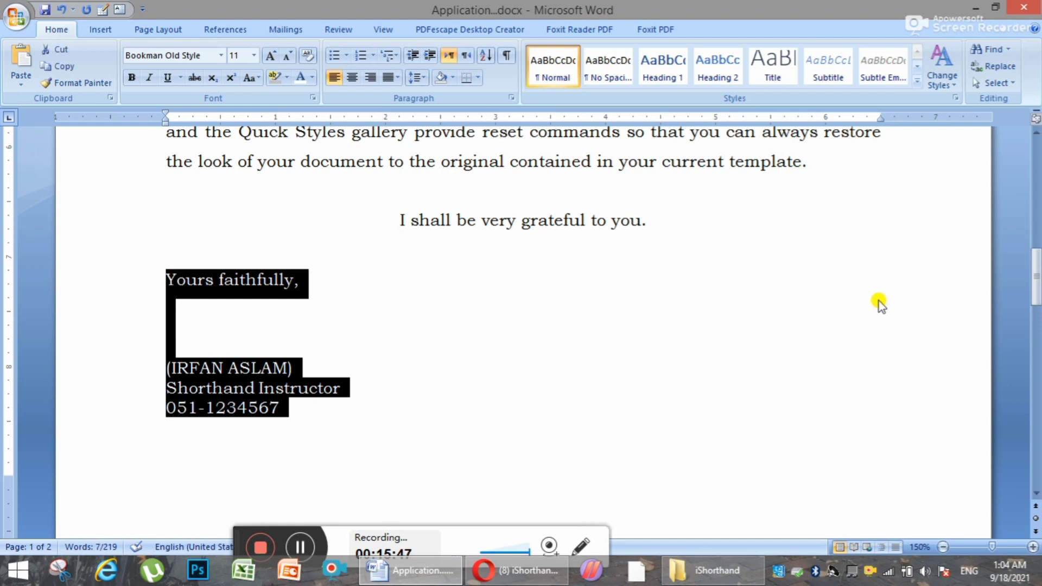
# After trying right and left alignment, centre the block from 'Yours faithfully,' to the phone number.
pyautogui.hotkey('ctrl', 'r')
pyautogui.click(824, 309)
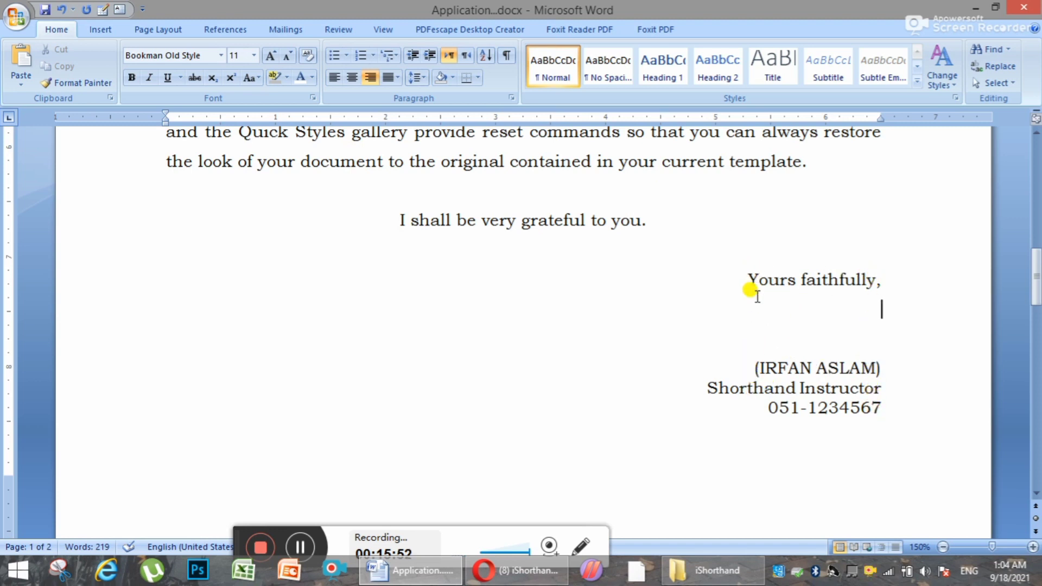
pyautogui.moveTo(883, 409); pyautogui.dragTo(751, 277)
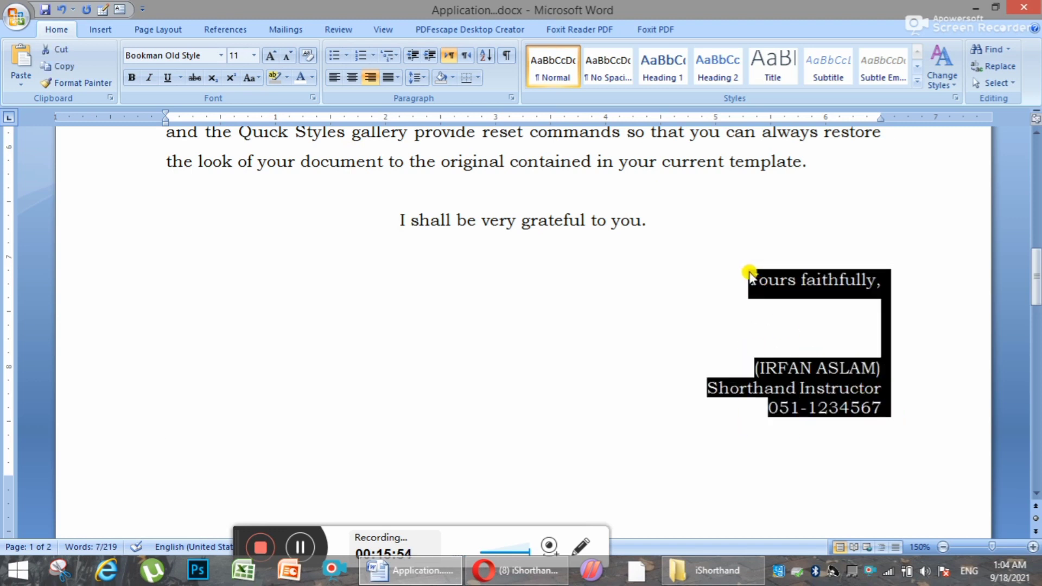
pyautogui.hotkey('ctrl', 'l')
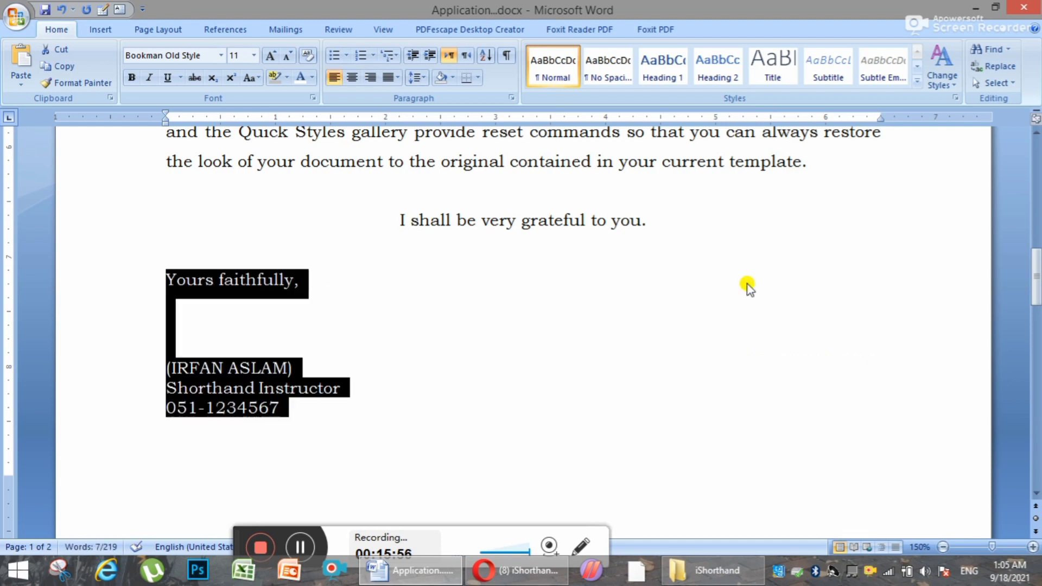
pyautogui.click(303, 406)
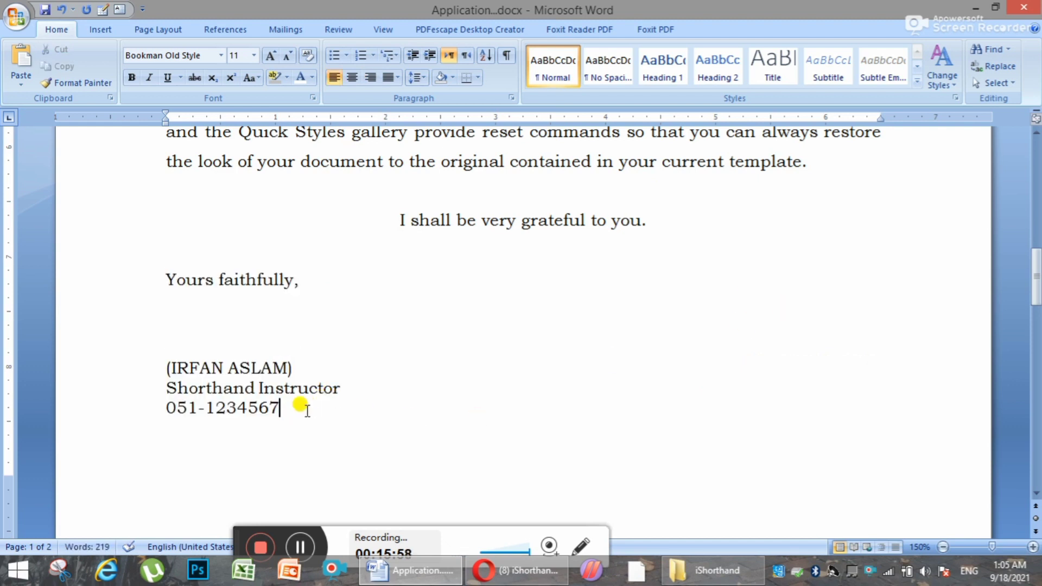
pyautogui.moveTo(307, 410); pyautogui.dragTo(184, 280)
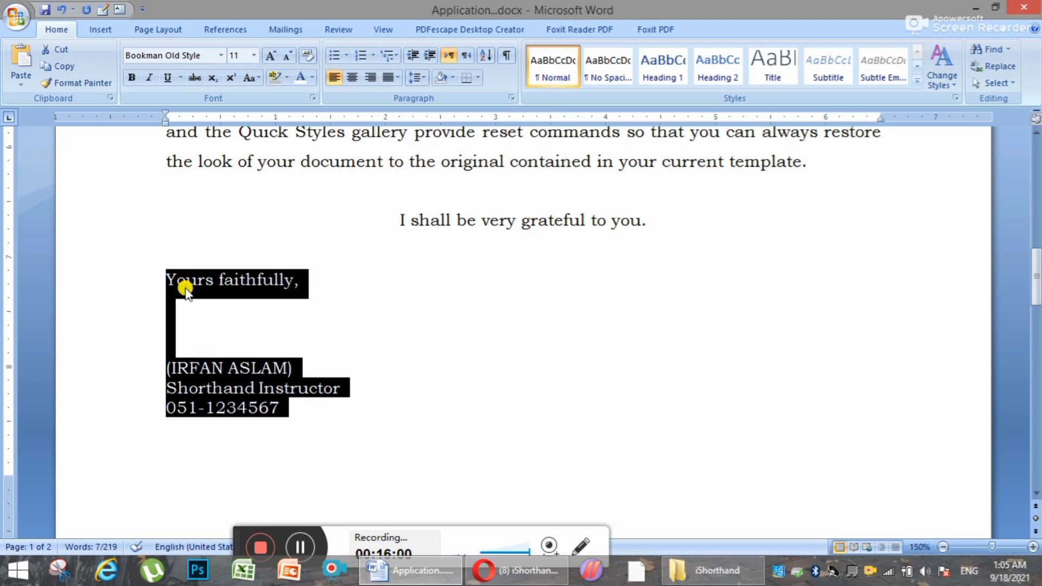
pyautogui.hotkey('ctrl', 'e')
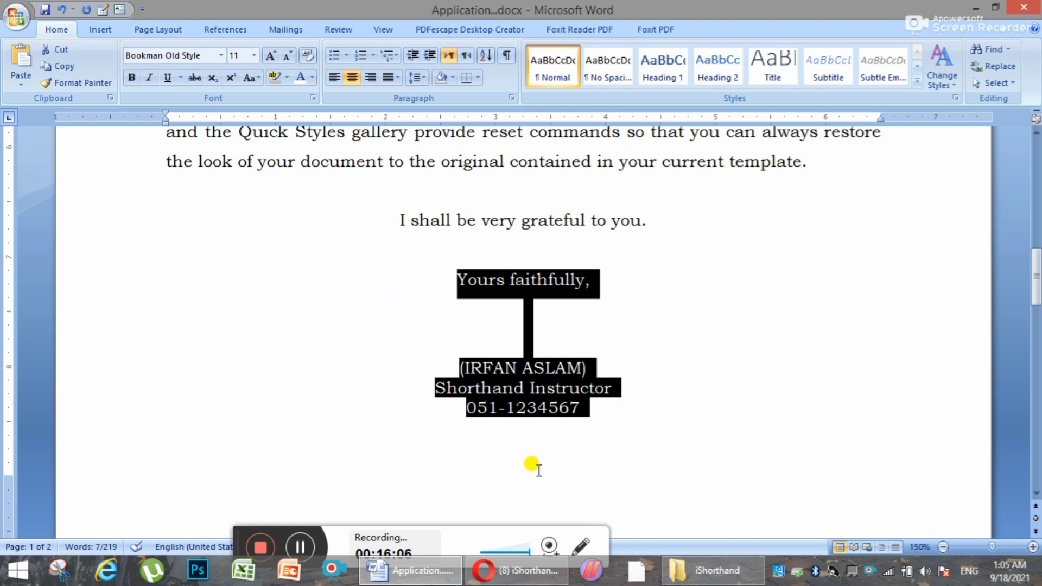
# Indent the signature block several levels toward the right margin, then ease it back left.
pyautogui.click(429, 54)
pyautogui.click(429, 54)
pyautogui.click(428, 54)
pyautogui.click(428, 53)
pyautogui.click(427, 53)
pyautogui.click(427, 53)
pyautogui.click(427, 53)
pyautogui.click(427, 52)
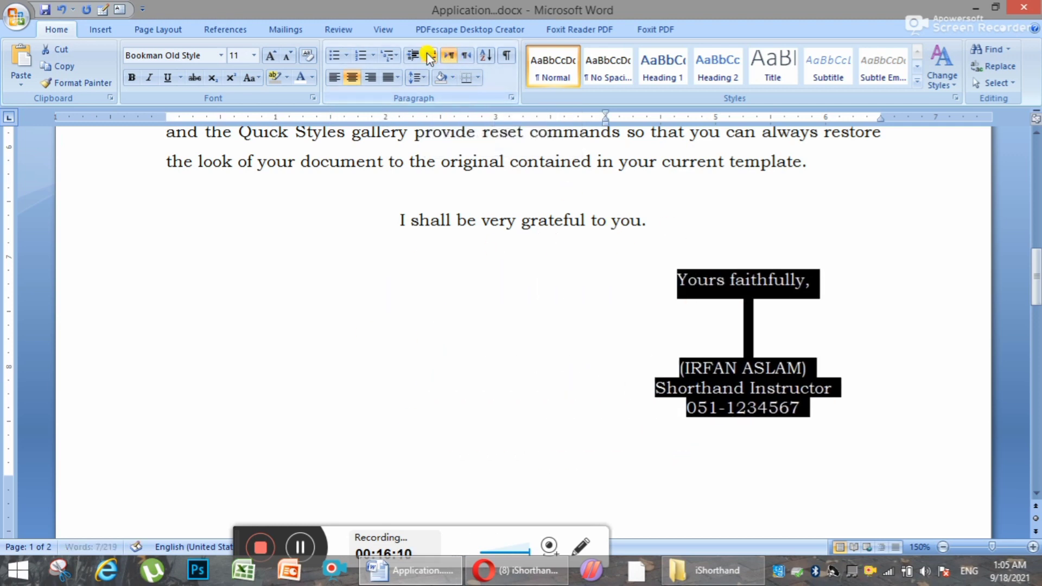
pyautogui.click(428, 52)
pyautogui.click(429, 53)
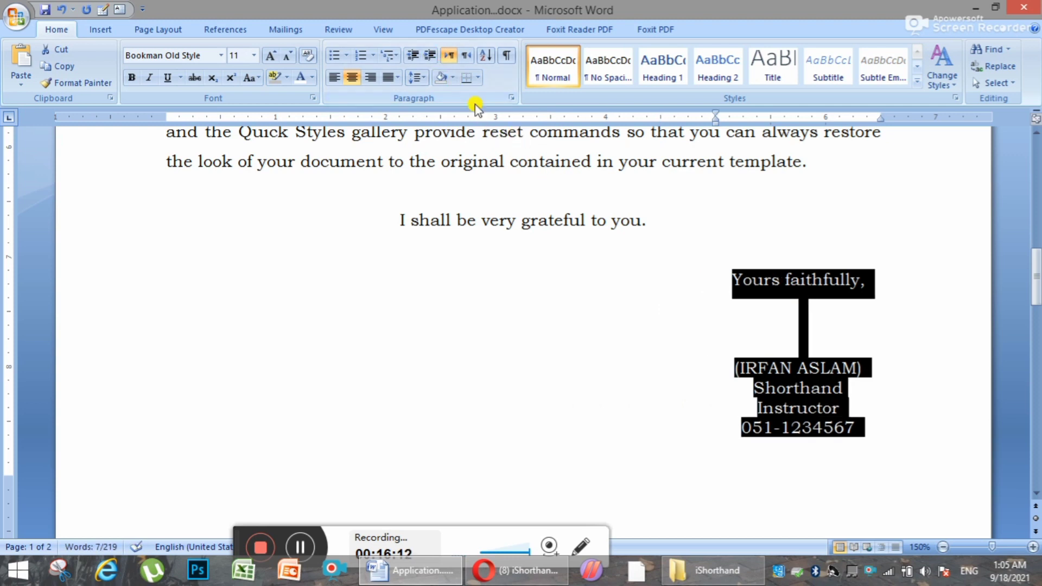
pyautogui.click(419, 56)
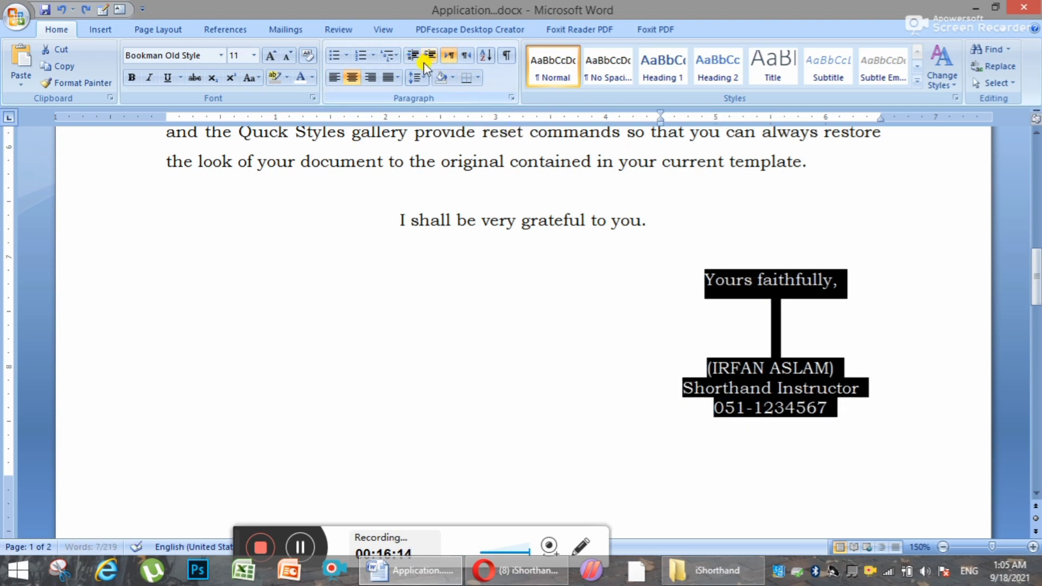
pyautogui.click(411, 56)
pyautogui.click(411, 57)
pyautogui.click(409, 56)
pyautogui.click(408, 56)
pyautogui.click(407, 56)
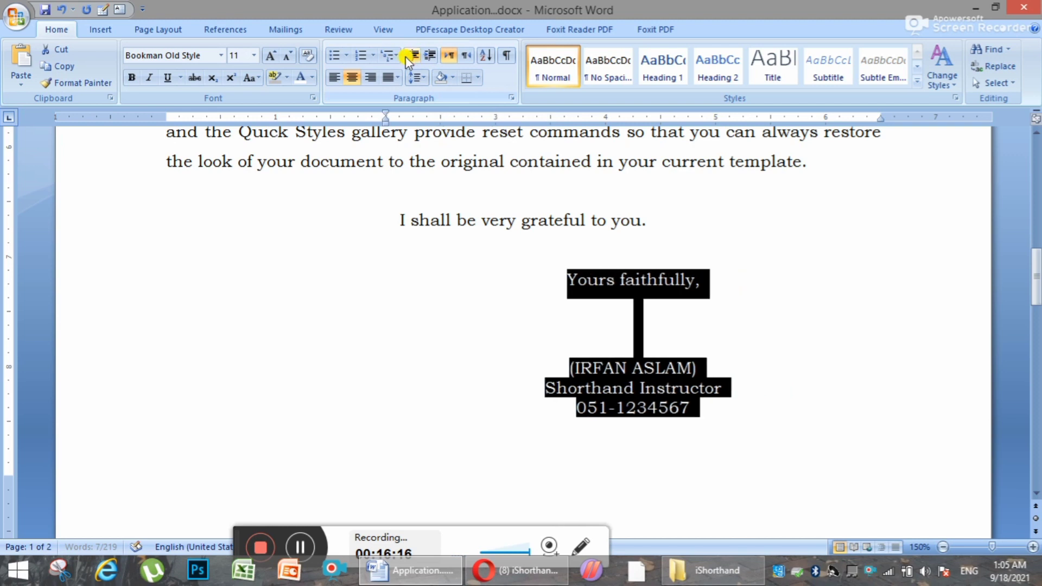
# Re-centre the signature lines and fine-tune their indent before deselecting.
pyautogui.hotkey('ctrl', 'e')
pyautogui.hotkey('ctrl', 'e')
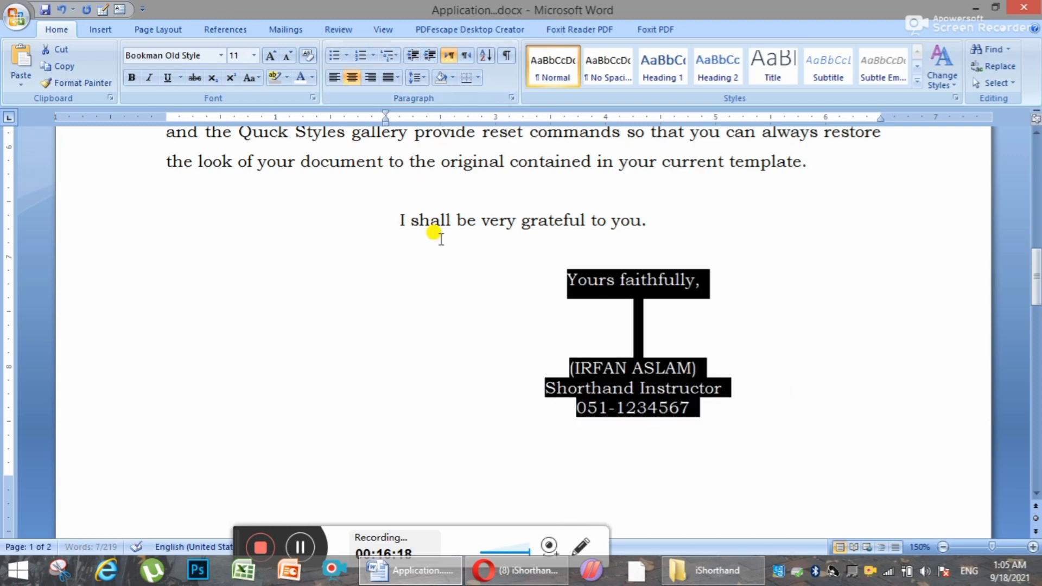
pyautogui.hotkey('ctrl', 'm')
pyautogui.hotkey('ctrl', 'm')
pyautogui.hotkey('ctrl', 'm')
pyautogui.hotkey('ctrl', 'm')
pyautogui.hotkey('ctrl', 'm')
pyautogui.hotkey('ctrl', 'm')
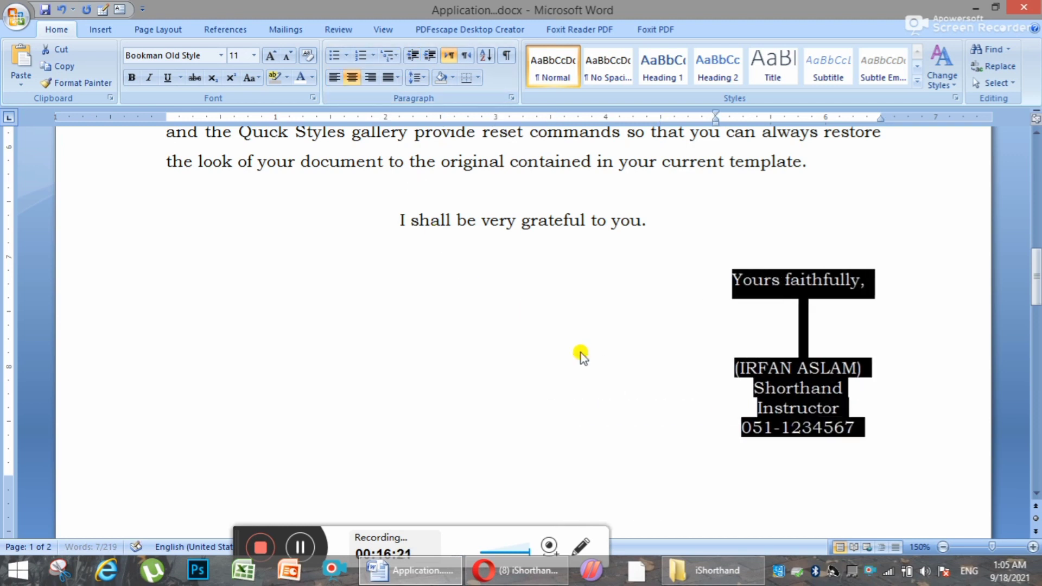
pyautogui.hotkey('ctrl', 'shift', 'm')
pyautogui.hotkey('ctrl', 'shift', 'm')
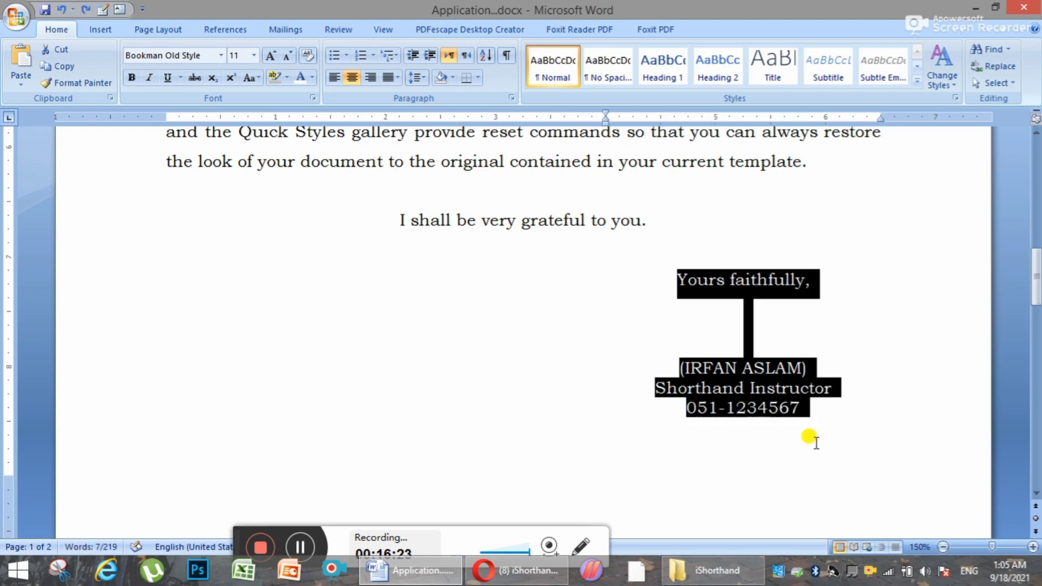
pyautogui.click(723, 328)
pyautogui.scroll(15, 726, 355)
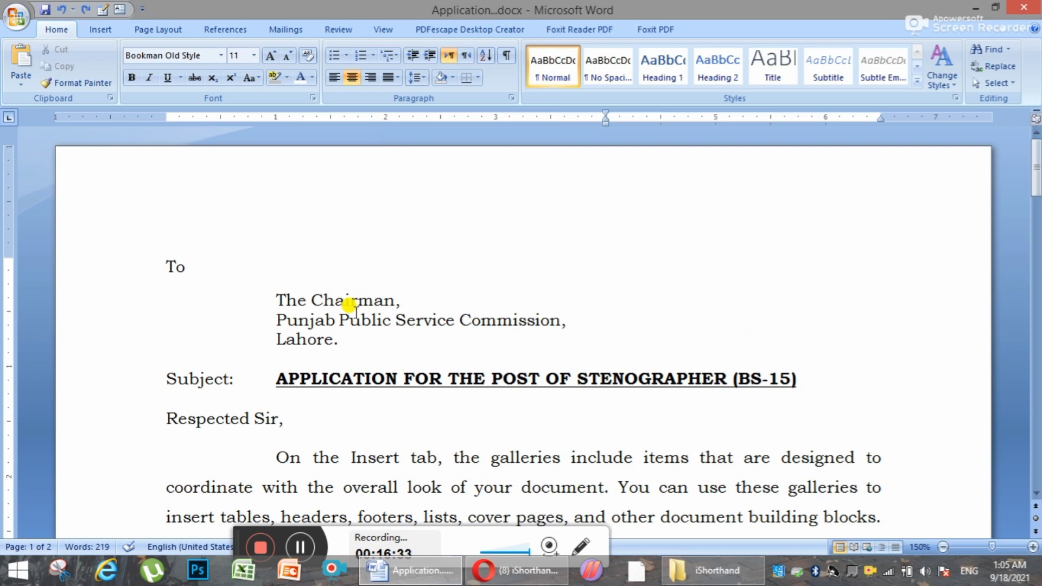
pyautogui.hotkey('ctrl', 'F2')
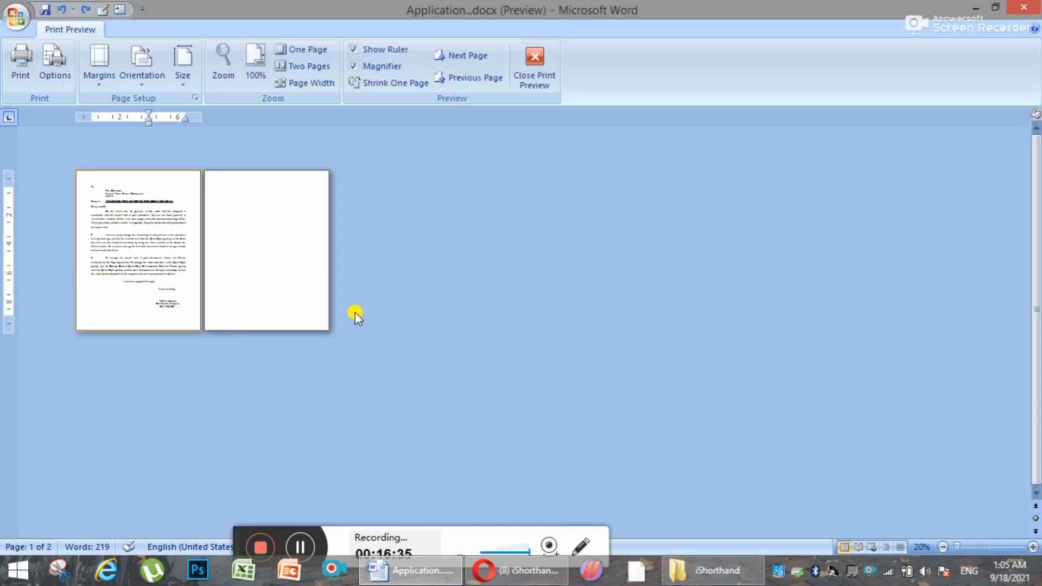
pyautogui.click(148, 269)
pyautogui.scroll(5, 594, 349)
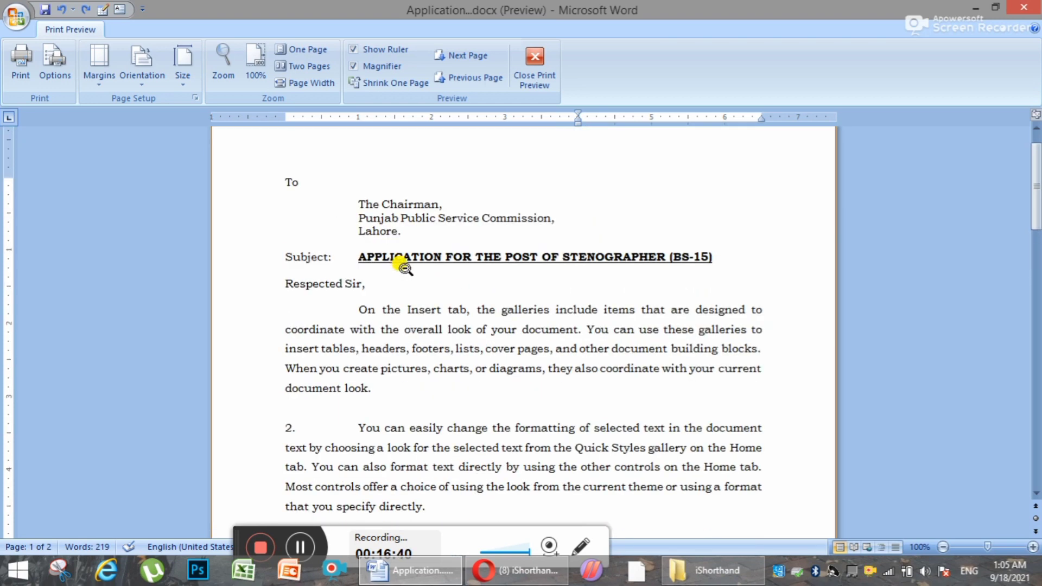
pyautogui.scroll(-6, 405, 268)
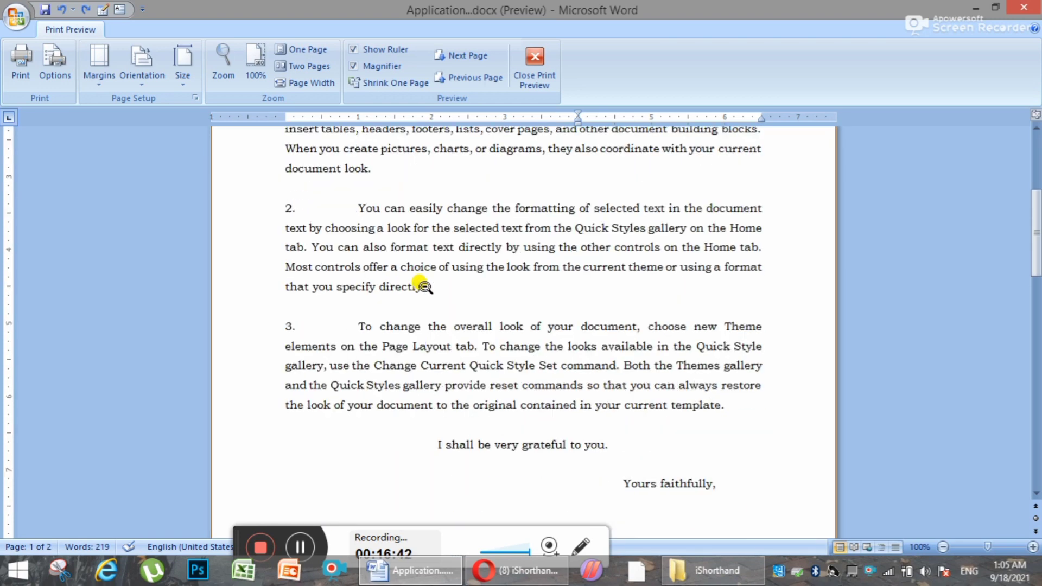
pyautogui.scroll(-15, 425, 287)
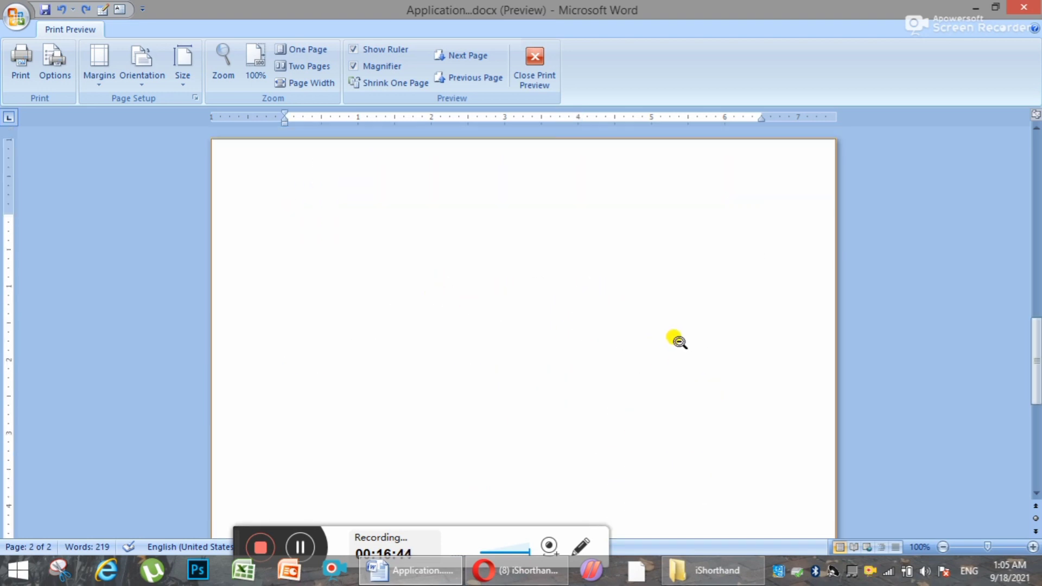
pyautogui.scroll(11, 678, 341)
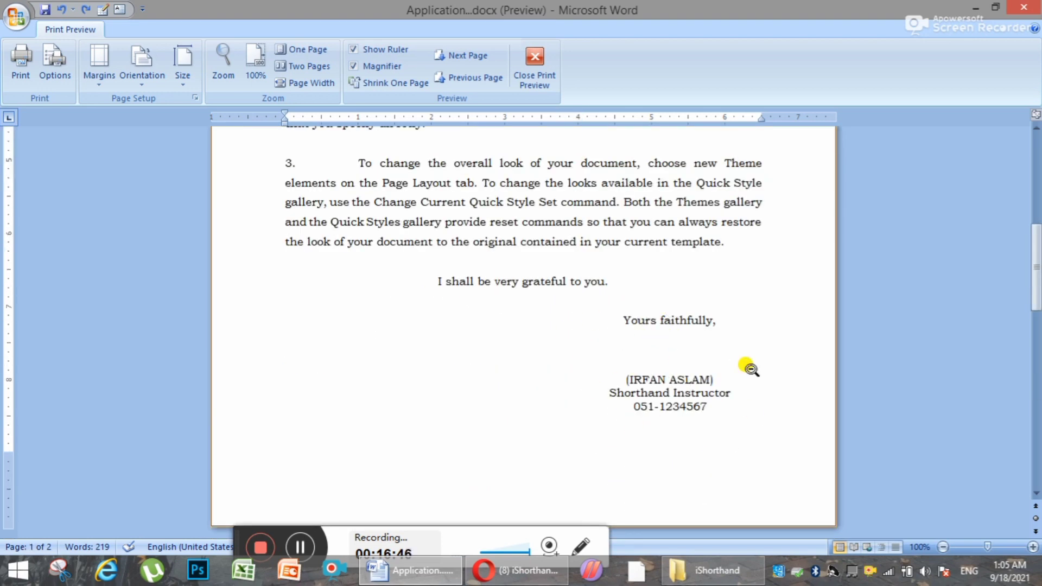
pyautogui.scroll(12, 505, 394)
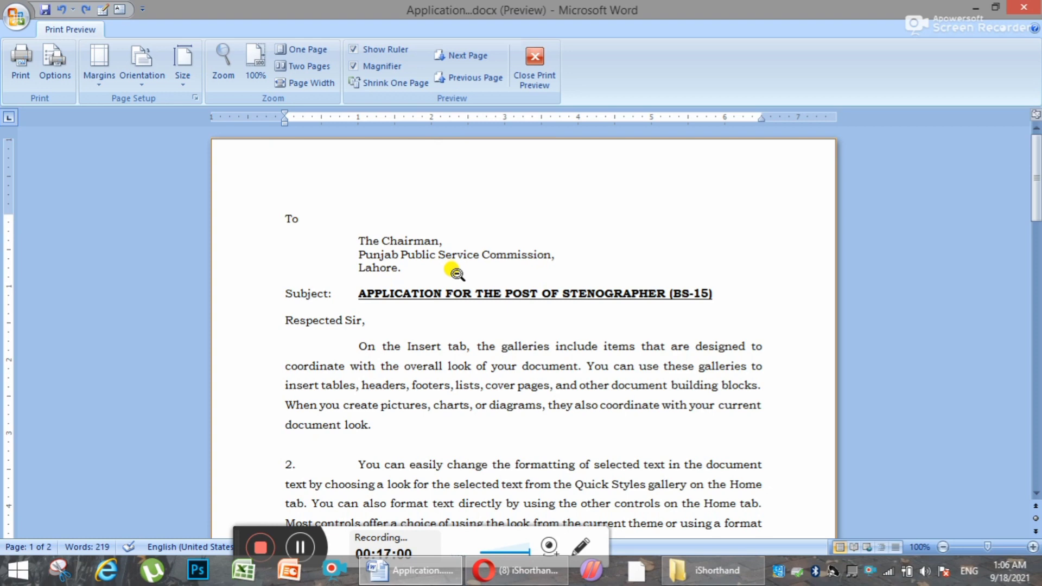
pyautogui.scroll(-10, 482, 258)
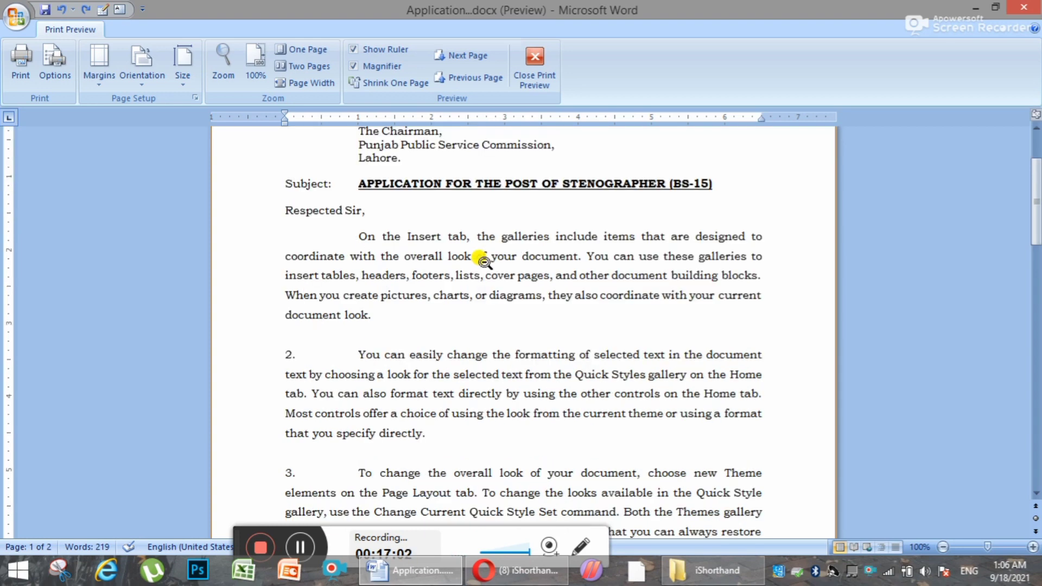
pyautogui.scroll(8, 576, 337)
pyautogui.scroll(3, 600, 300)
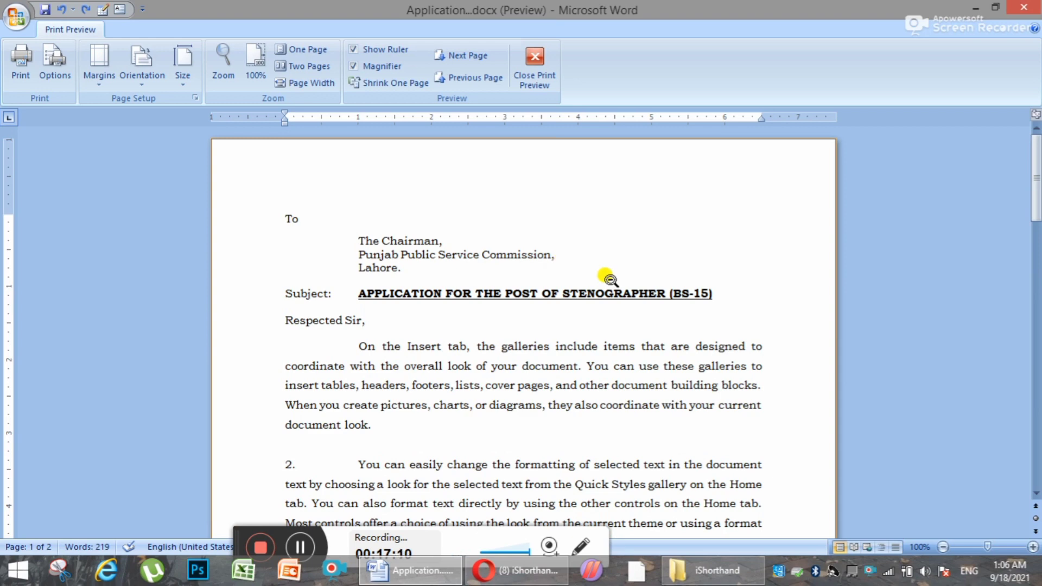
pyautogui.scroll(-5, 386, 259)
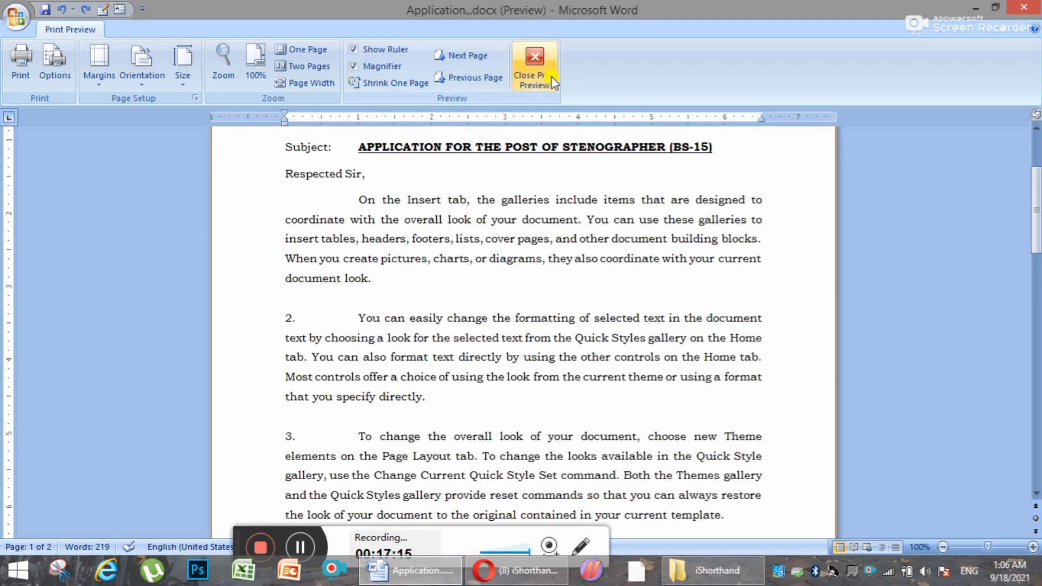
pyautogui.click(540, 68)
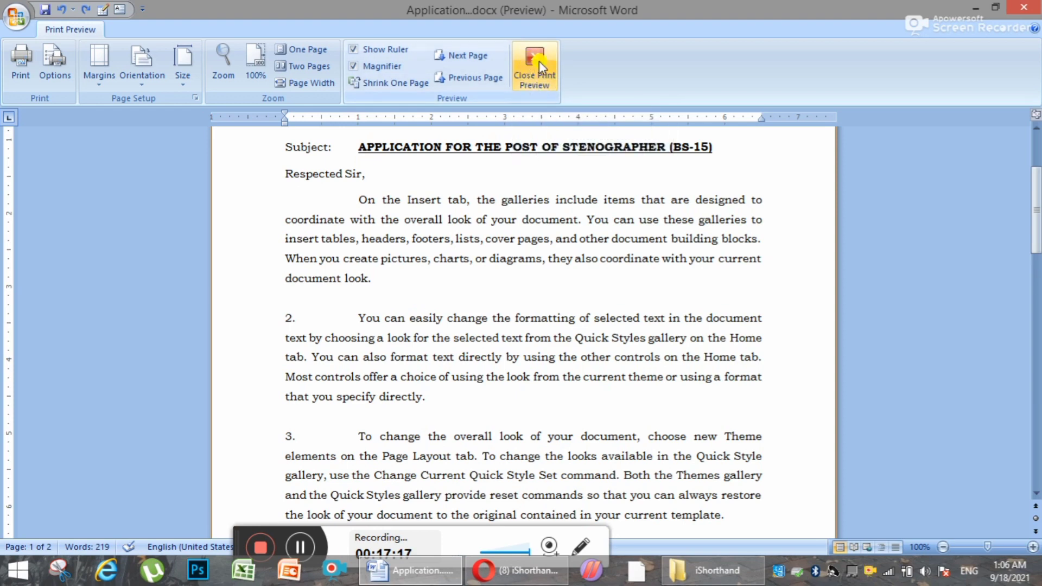
pyautogui.scroll(3, 587, 302)
pyautogui.scroll(-6, 587, 318)
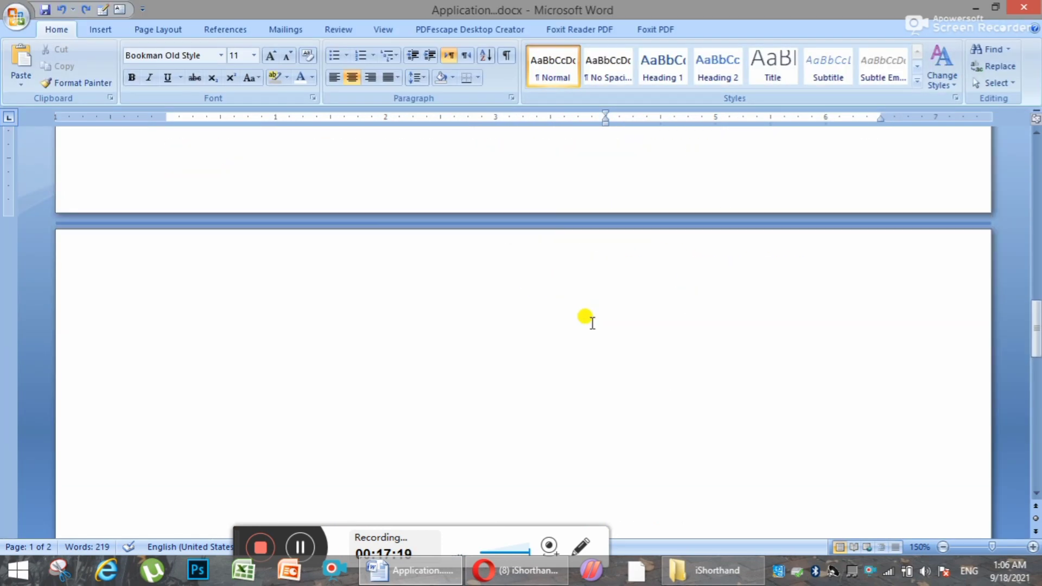
# Delete the empty second page at the end of the letter.
pyautogui.hotkey('ctrl', 'End')
pyautogui.scroll(4, 524, 324)
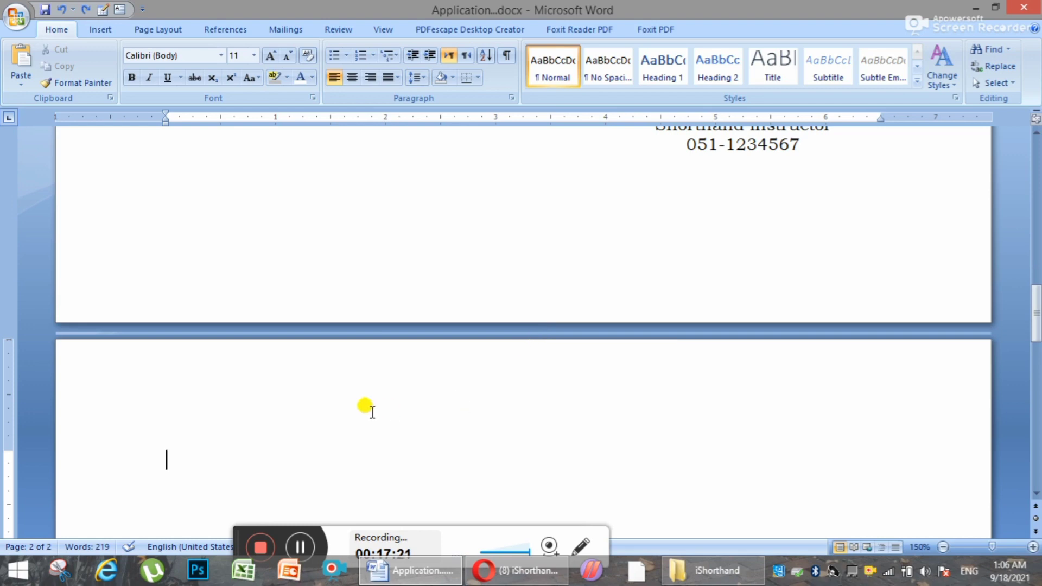
pyautogui.press('BackSpace')
pyautogui.scroll(5, 536, 310)
pyautogui.scroll(6, 543, 309)
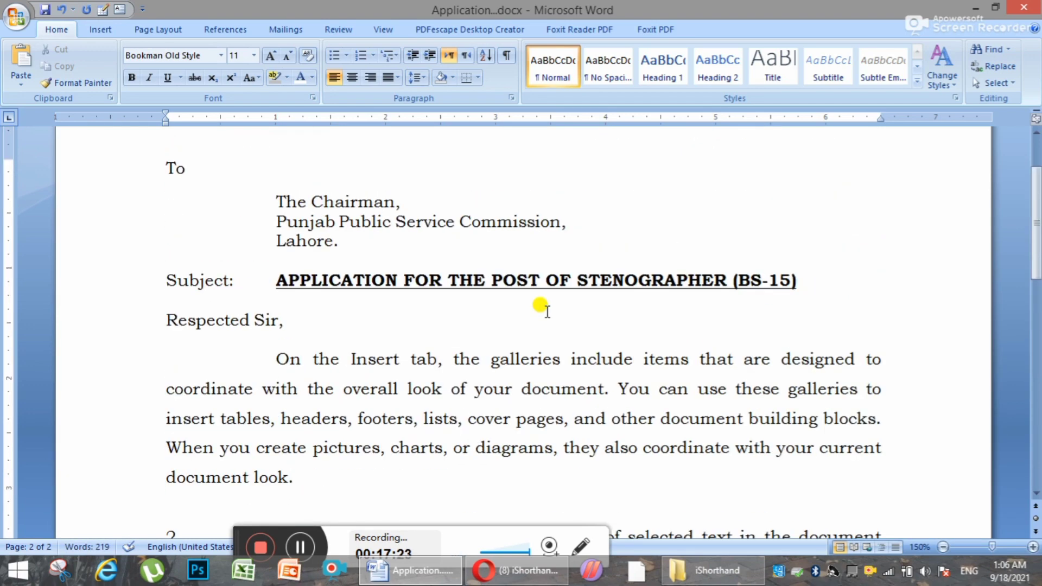
pyautogui.scroll(-10, 373, 237)
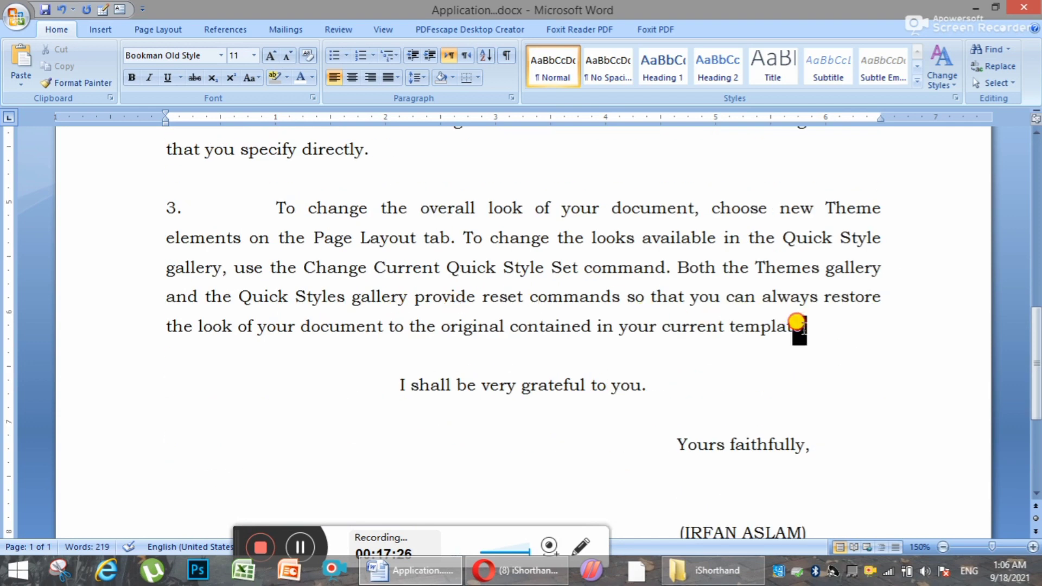
# Paste paragraph 3's text as a new fourth paragraph below it and zoom to 100%.
pyautogui.moveTo(807, 326); pyautogui.dragTo(284, 204)
pyautogui.hotkey('ctrl', 'c')
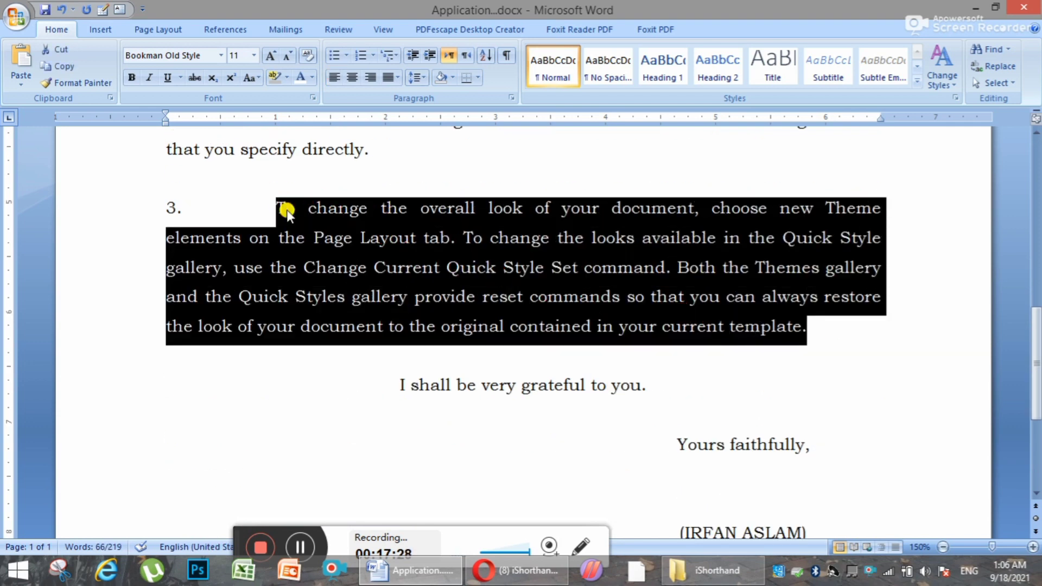
pyautogui.click(814, 326)
pyautogui.press('Return')
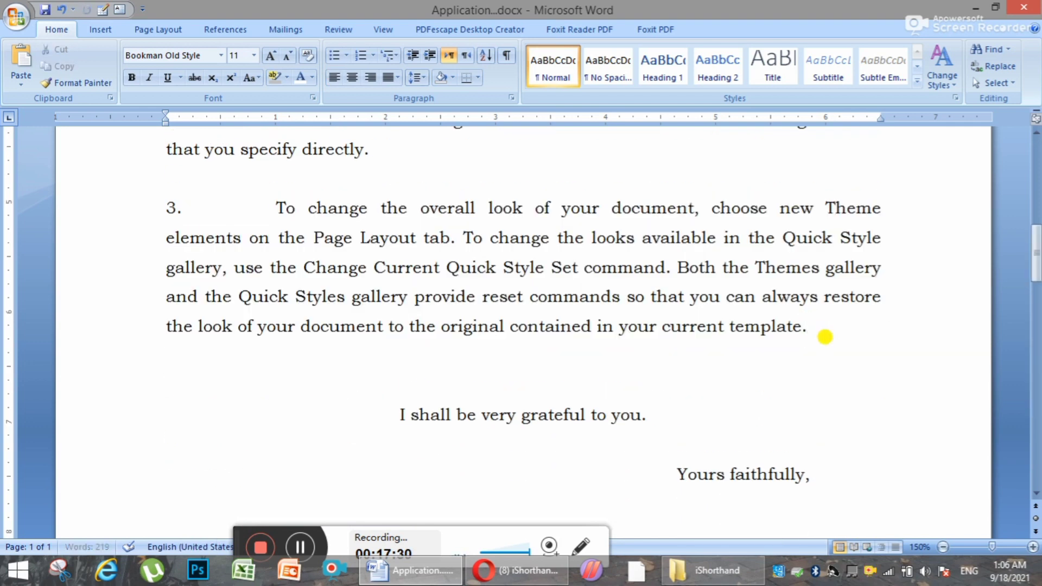
pyautogui.press('Return')
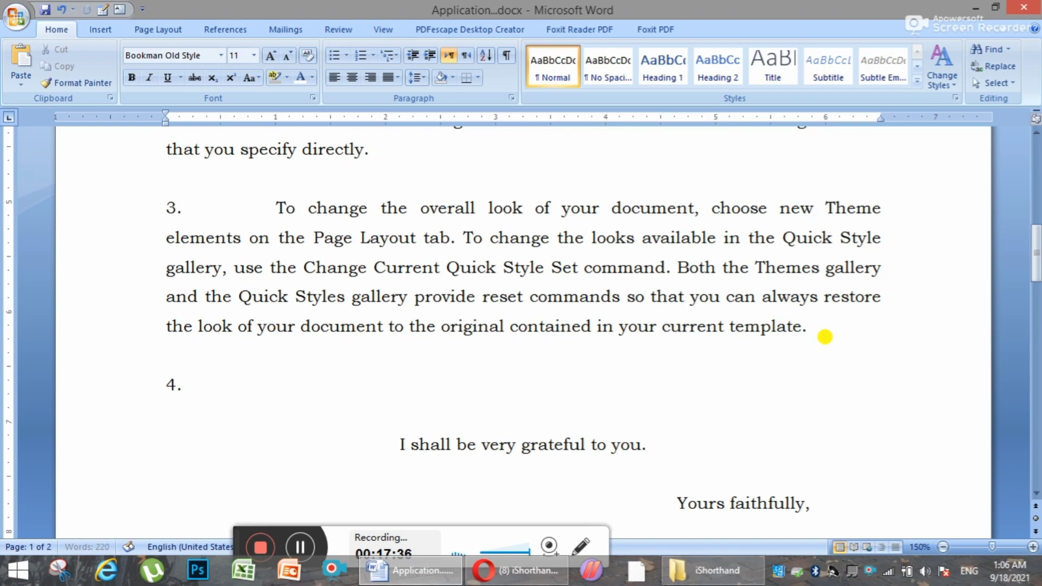
pyautogui.hotkey('ctrl', 'v')
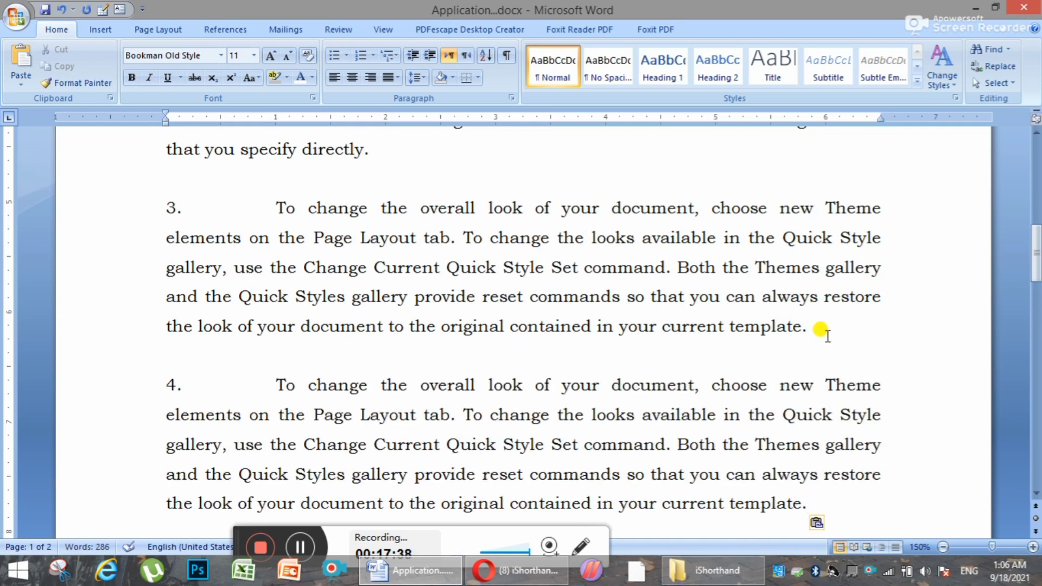
pyautogui.scroll(-4, 825, 332)
pyautogui.click(675, 354)
pyautogui.scroll(4, 649, 353)
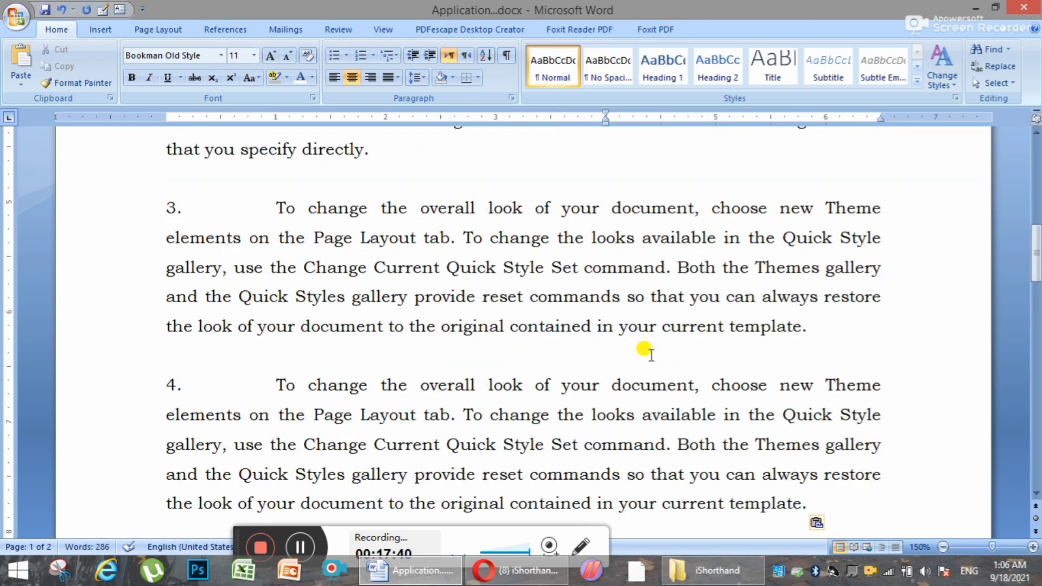
pyautogui.scroll(10, 649, 353)
pyautogui.click(943, 548)
pyautogui.click(944, 548)
pyautogui.click(944, 549)
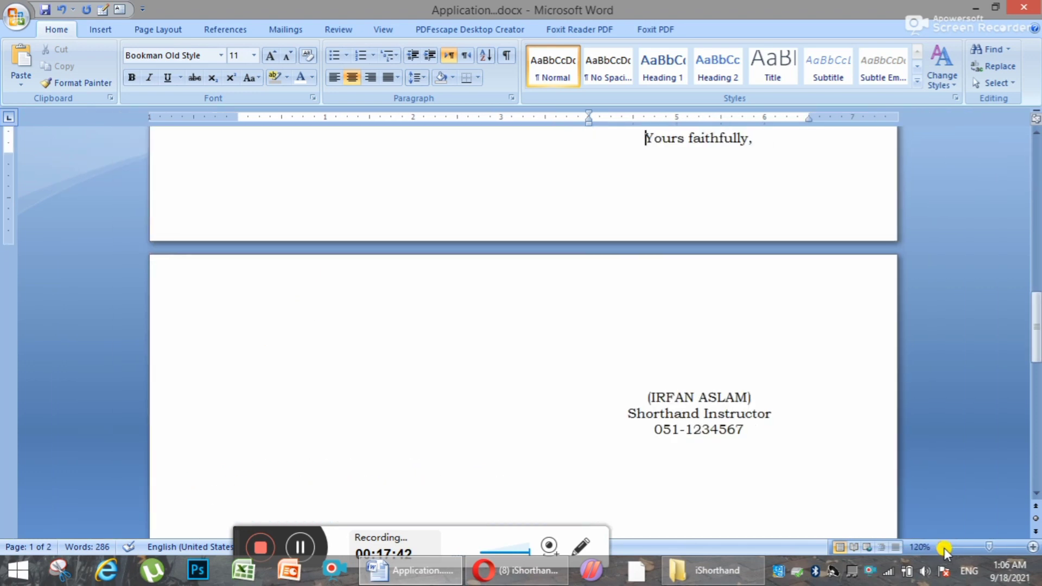
pyautogui.click(944, 549)
pyautogui.click(943, 548)
# Select the entire letter text, from 'To' down to the phone number.
pyautogui.scroll(3, 635, 408)
pyautogui.scroll(10, 628, 400)
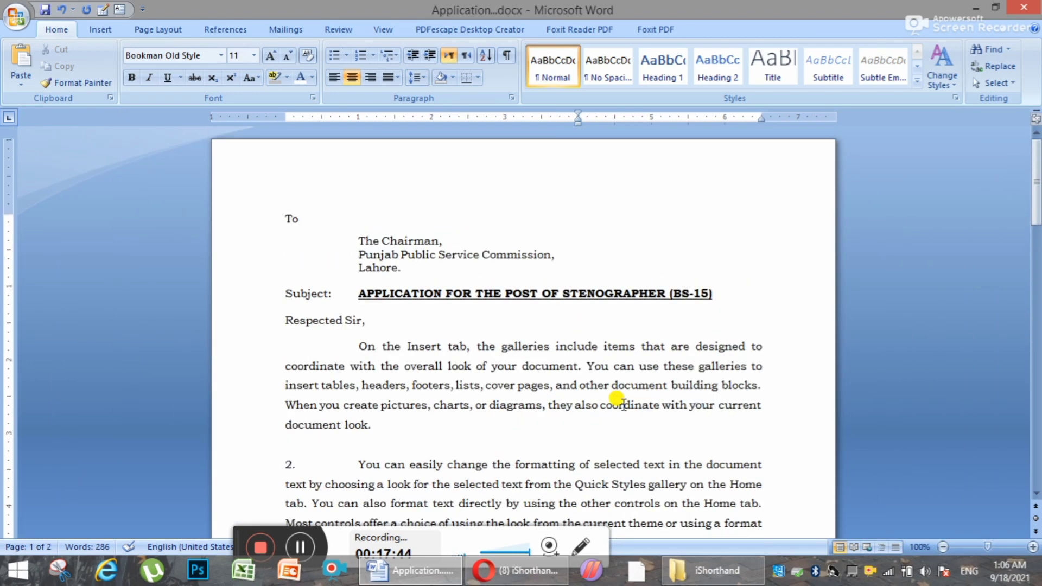
pyautogui.scroll(-2, 453, 242)
pyautogui.scroll(-8, 454, 241)
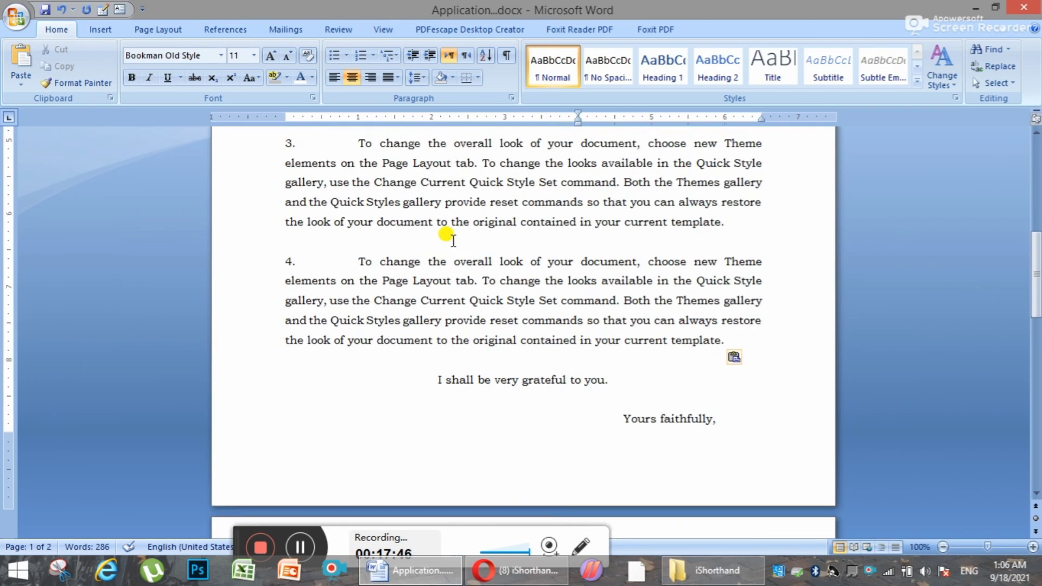
pyautogui.moveTo(625, 275); pyautogui.dragTo(712, 519)
pyautogui.scroll(-4, 701, 369)
pyautogui.click(722, 348)
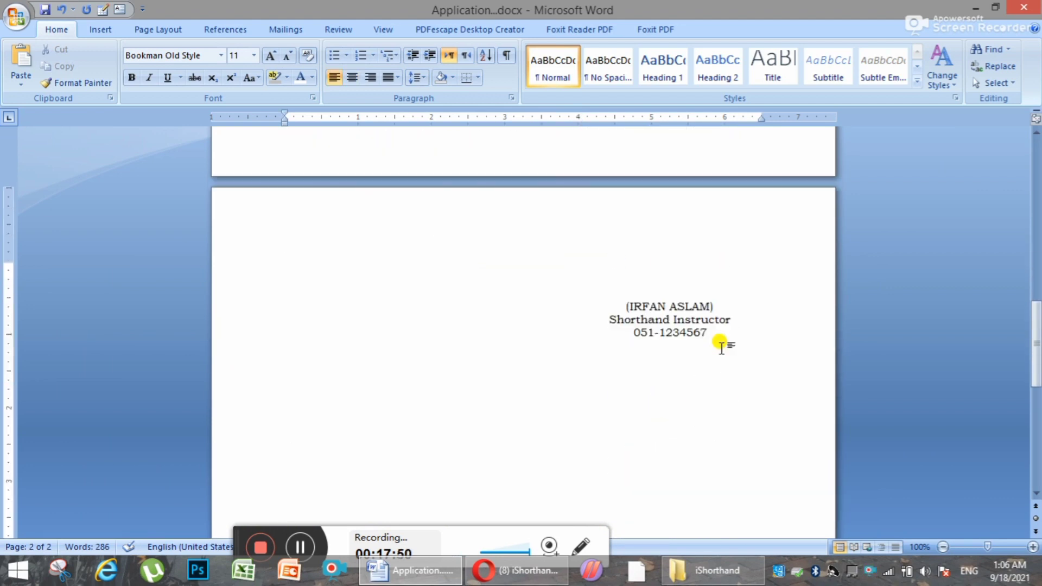
pyautogui.scroll(15, 721, 341)
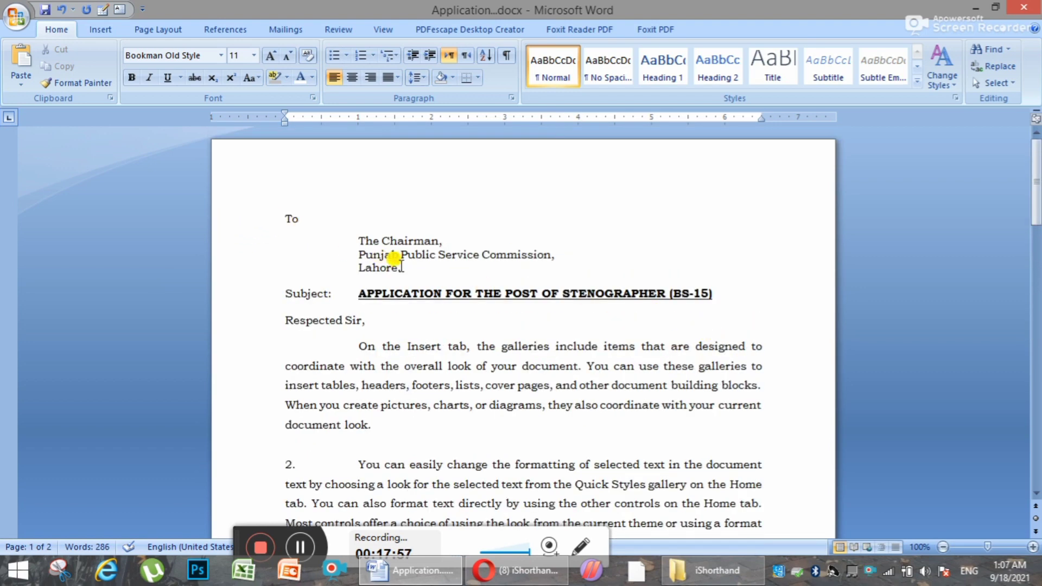
pyautogui.moveTo(424, 270); pyautogui.dragTo(335, 243)
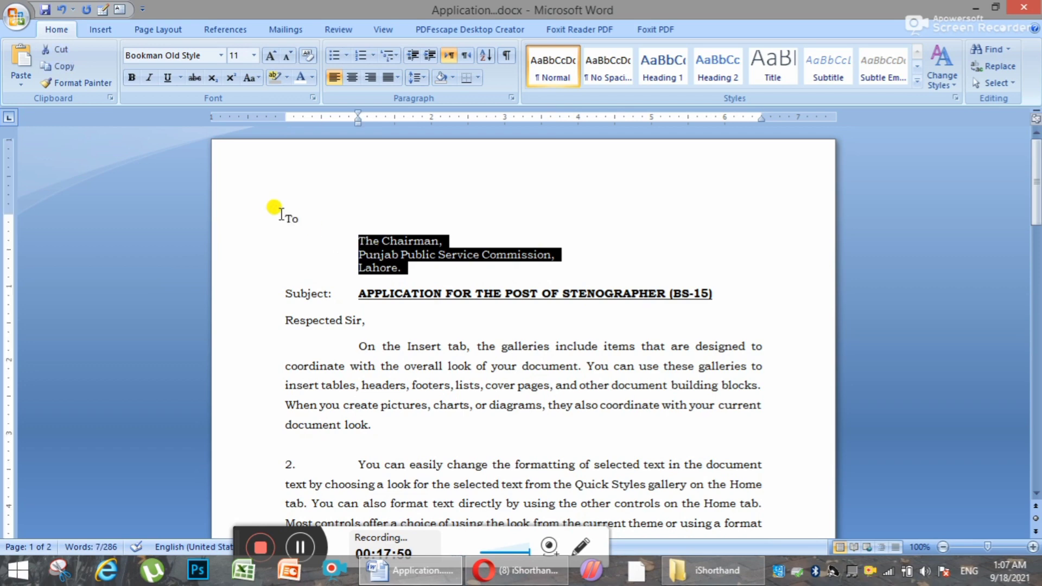
pyautogui.moveTo(280, 213)
pyautogui.mouseDown()
pyautogui.moveTo(472, 453)
pyautogui.moveTo(456, 558)
pyautogui.moveTo(445, 456)
pyautogui.moveTo(667, 380)
pyautogui.moveTo(675, 530)
pyautogui.moveTo(718, 360)
pyautogui.mouseUp()
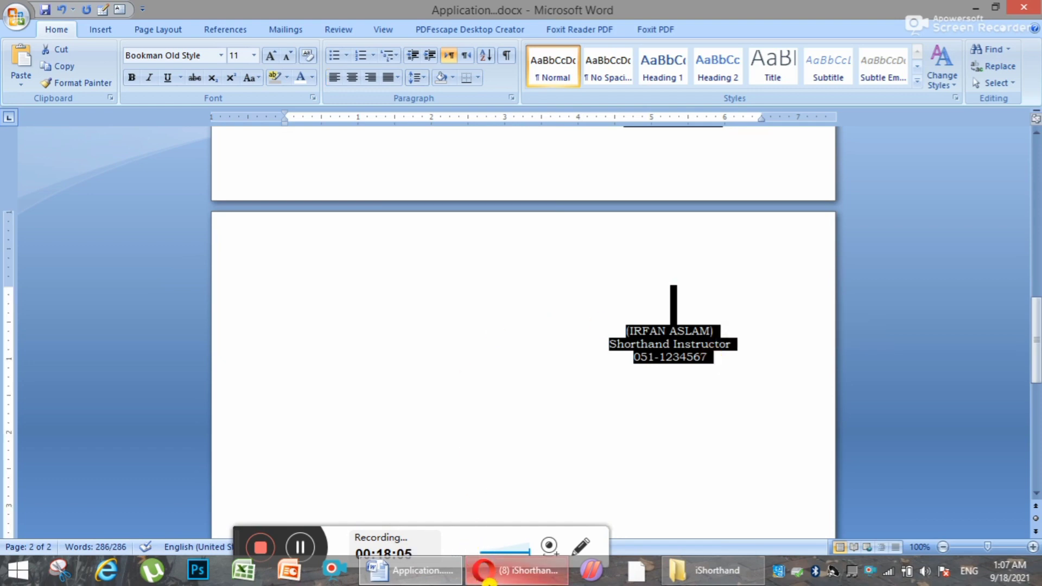
pyautogui.click(729, 359)
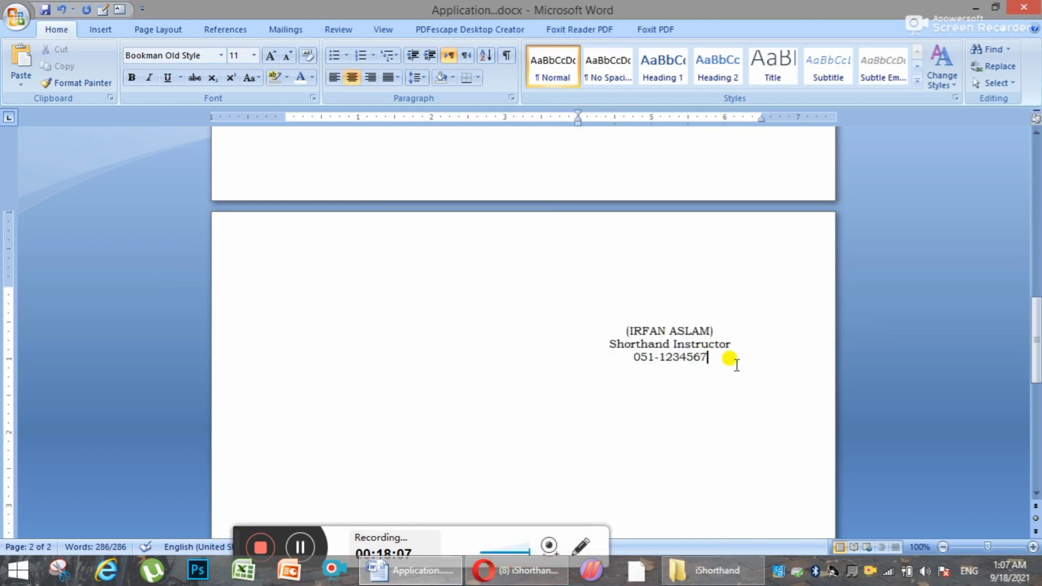
pyautogui.moveTo(737, 365)
pyautogui.mouseDown()
pyautogui.moveTo(331, 163)
pyautogui.moveTo(263, 51)
pyautogui.moveTo(319, 303)
pyautogui.moveTo(289, 205)
pyautogui.mouseUp()
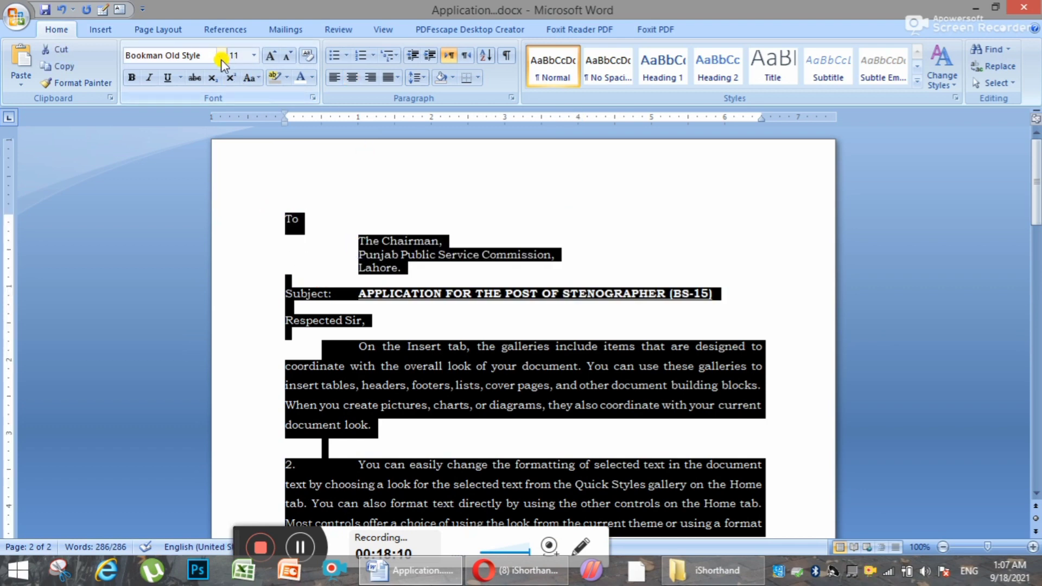
# Set the whole letter in Times New Roman, grown to 12 pt, then reselect it from 'To'.
pyautogui.click(221, 58)
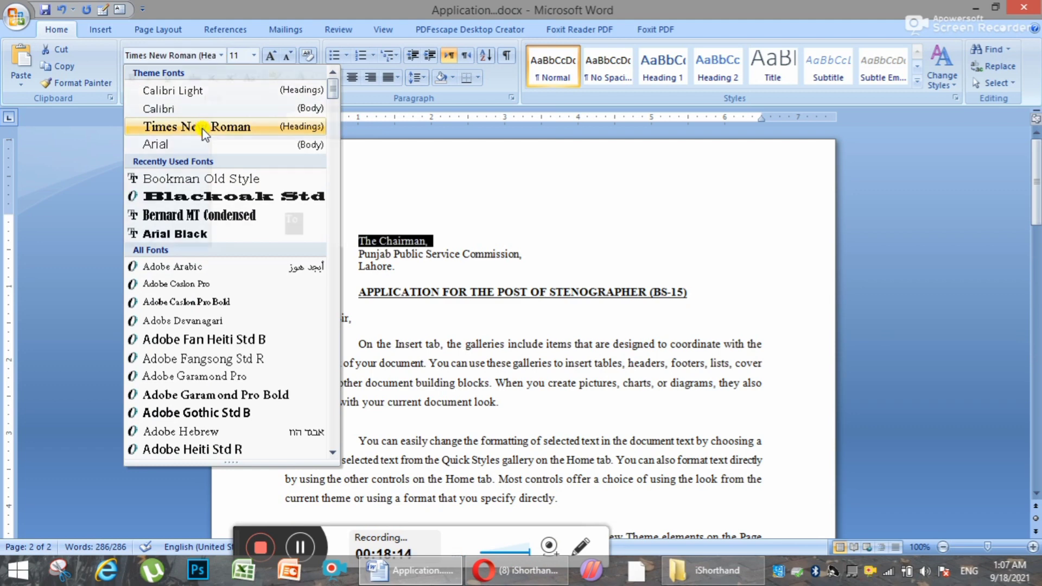
pyautogui.click(202, 128)
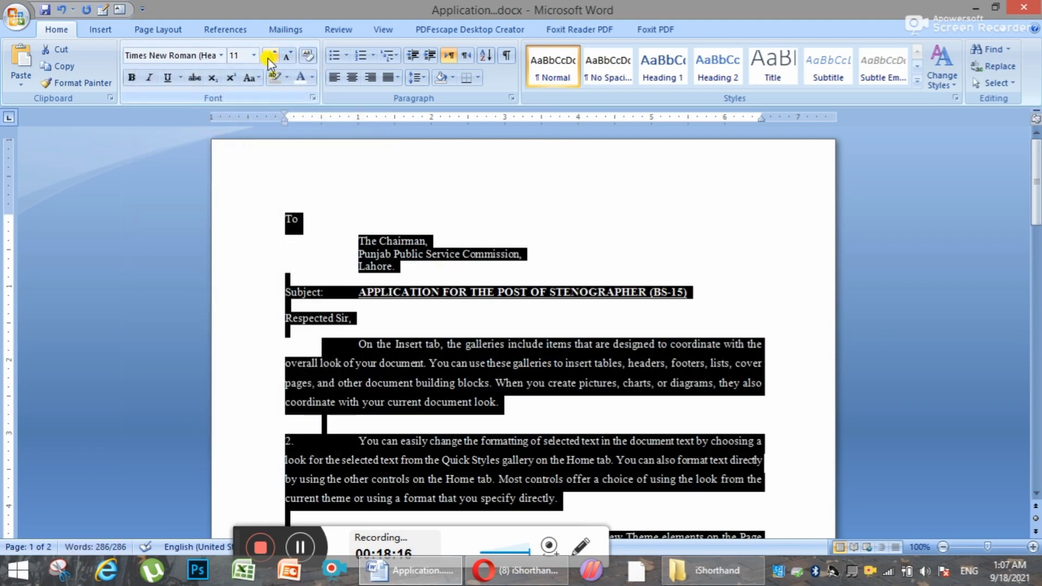
pyautogui.click(271, 56)
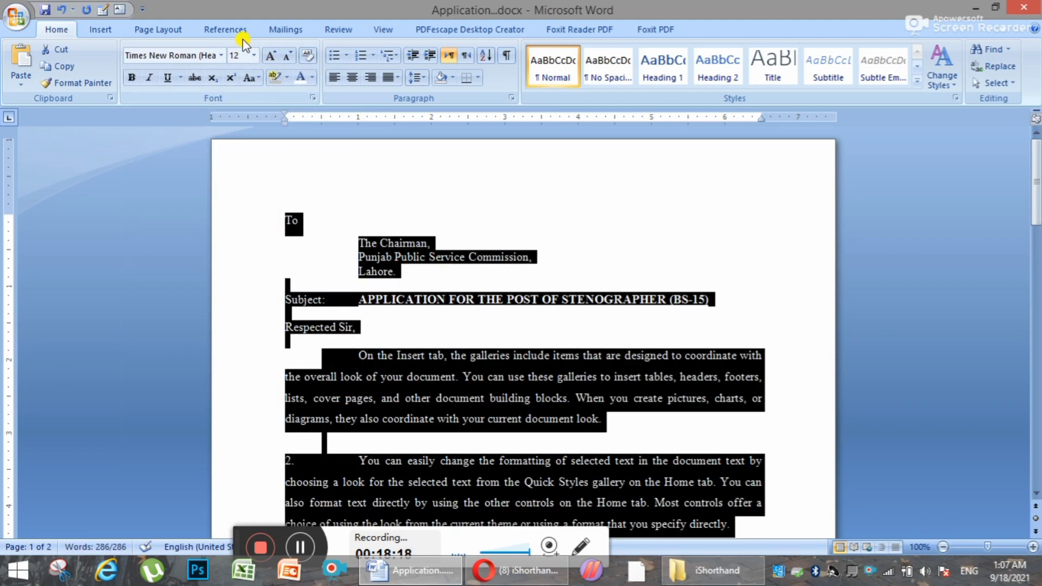
pyautogui.scroll(-20, 421, 315)
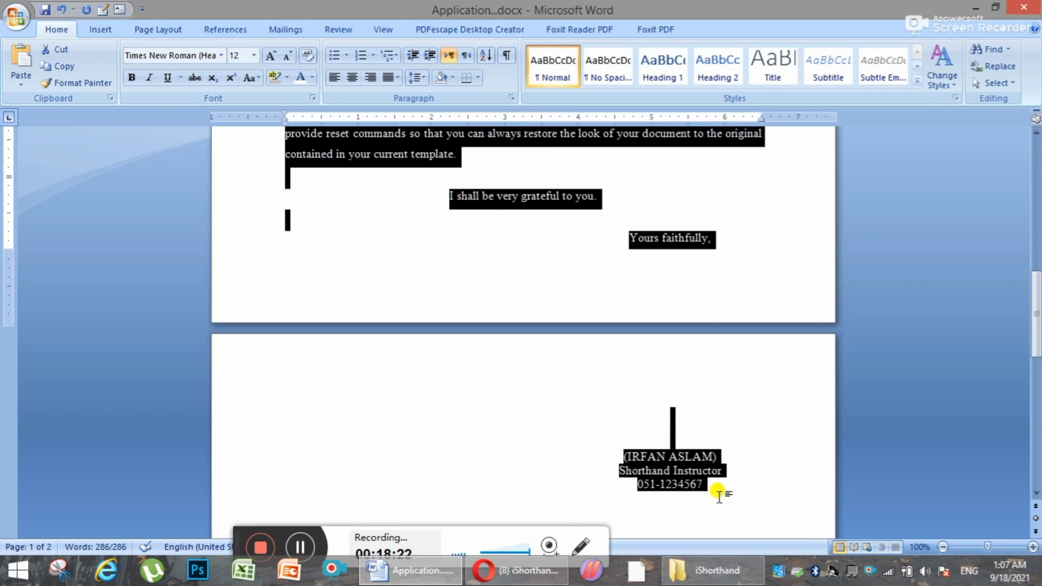
pyautogui.scroll(20, 570, 380)
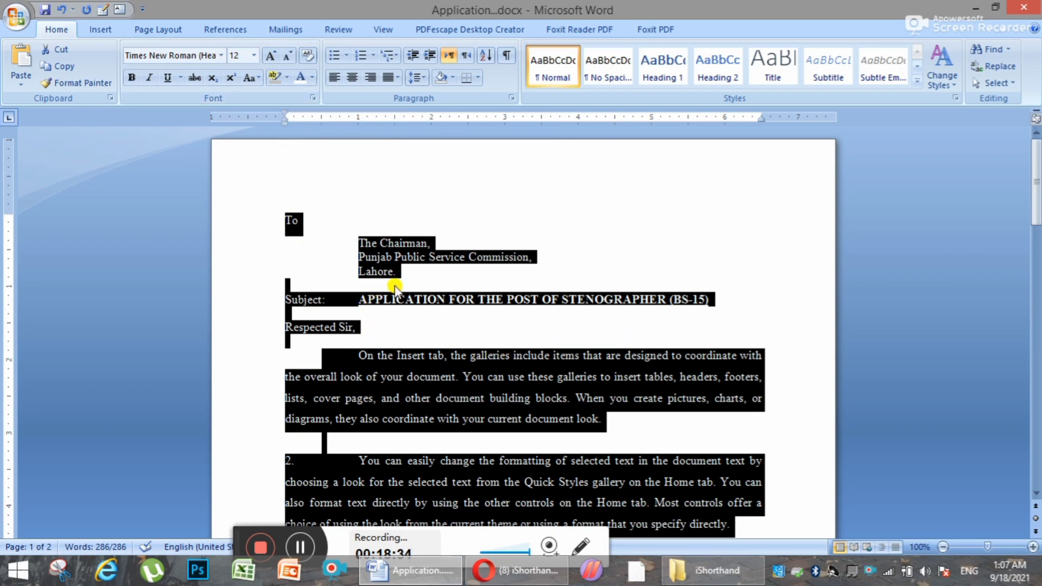
pyautogui.click(383, 331)
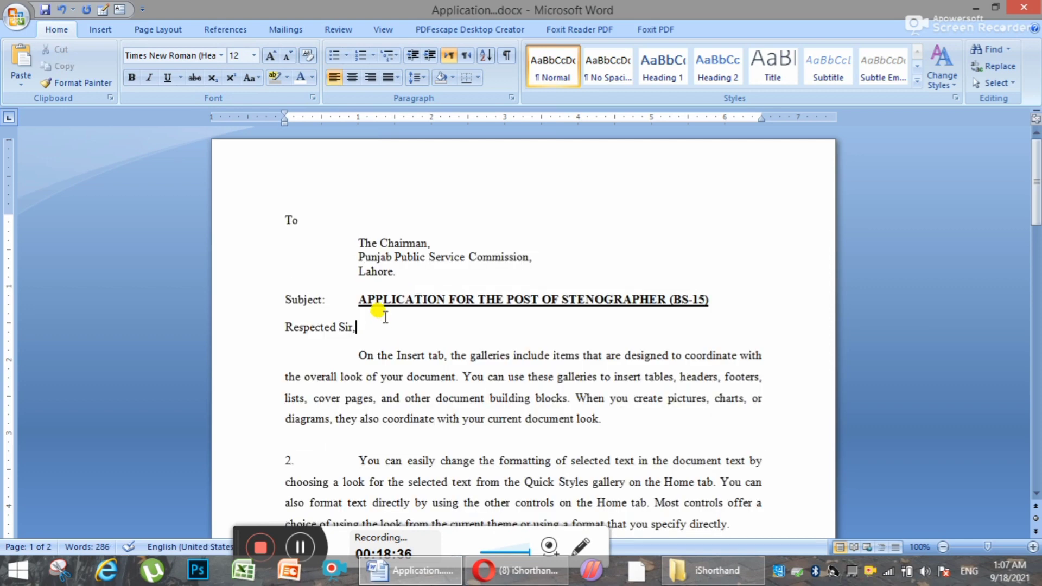
pyautogui.scroll(-8, 487, 354)
pyautogui.scroll(-7, 486, 354)
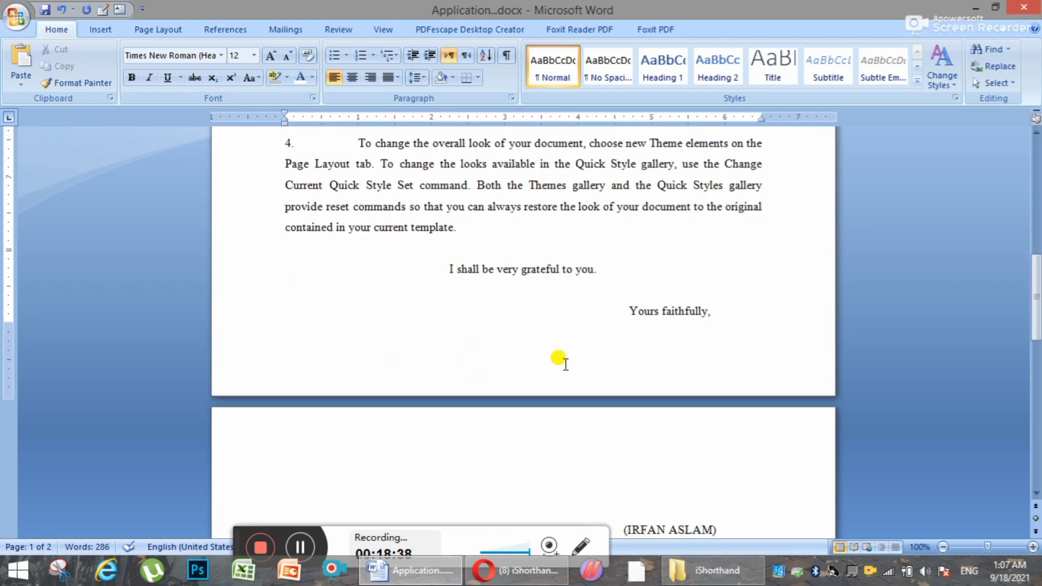
pyautogui.scroll(15, 428, 365)
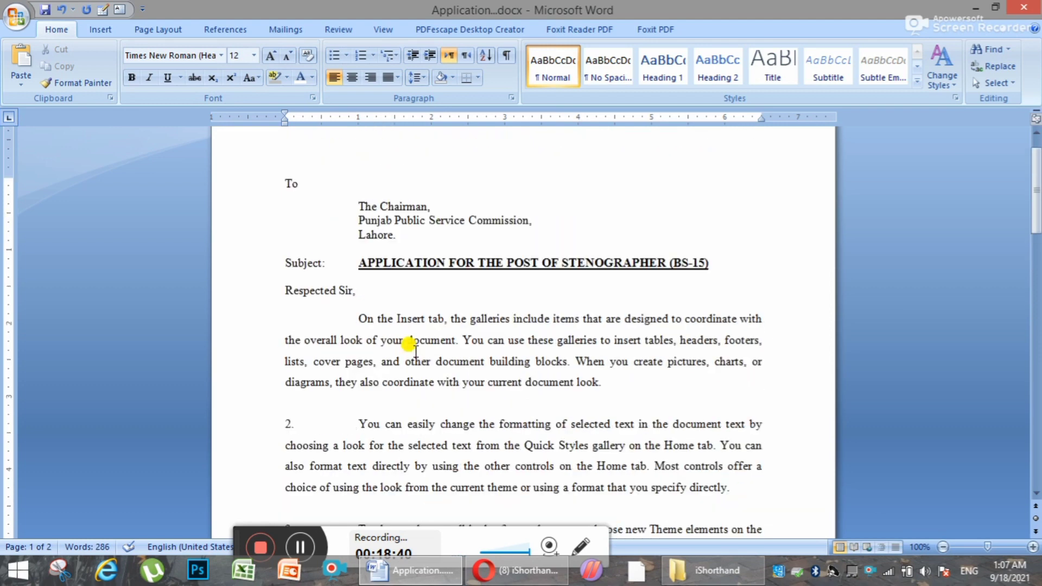
pyautogui.moveTo(289, 219)
pyautogui.mouseDown()
pyautogui.moveTo(332, 310)
pyautogui.moveTo(401, 554)
pyautogui.moveTo(654, 458)
pyautogui.moveTo(673, 507)
pyautogui.moveTo(706, 511)
pyautogui.mouseUp()
# Switch the selected letter text to Bookman Old Style, keeping it at 12 pt.
pyautogui.click(221, 55)
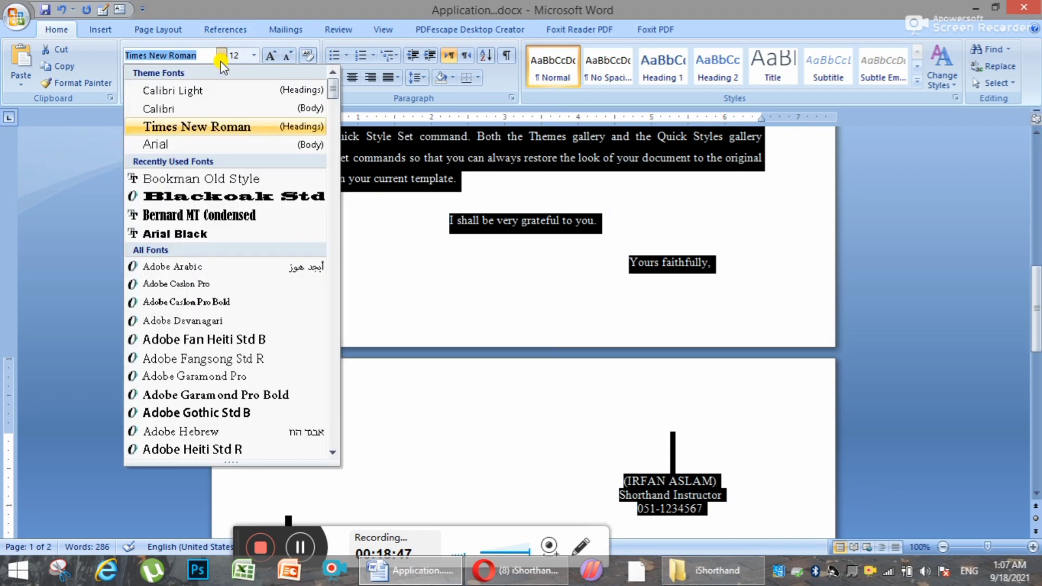
pyautogui.click(201, 179)
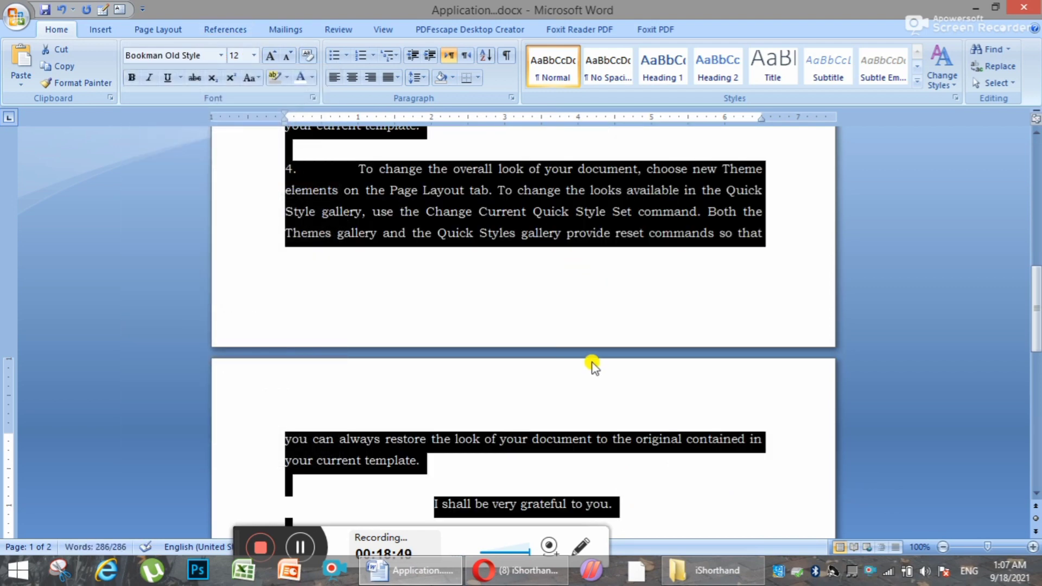
pyautogui.scroll(3, 543, 326)
pyautogui.scroll(6, 487, 314)
pyautogui.scroll(-8, 475, 358)
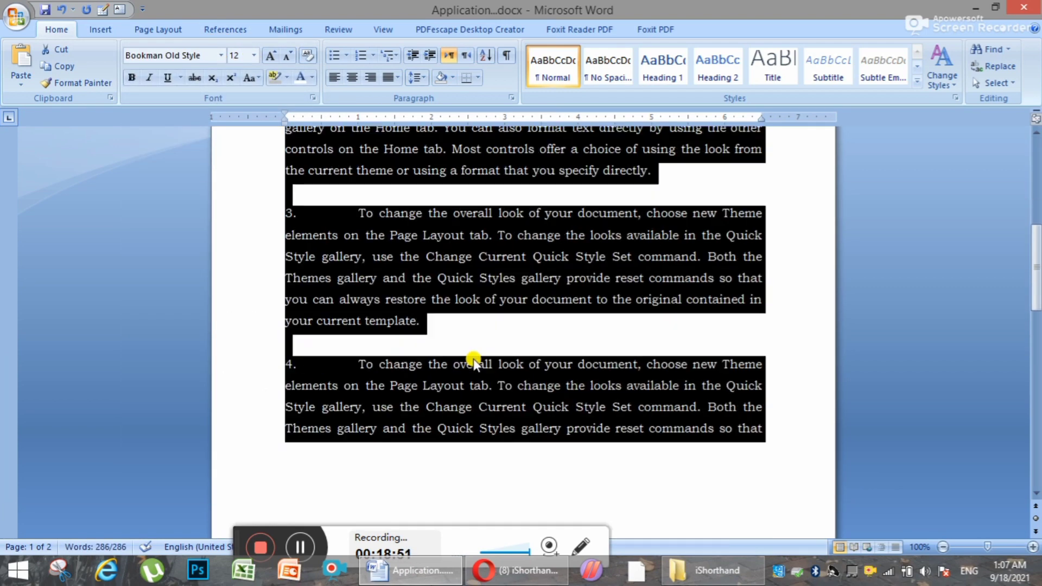
pyautogui.scroll(-3, 570, 404)
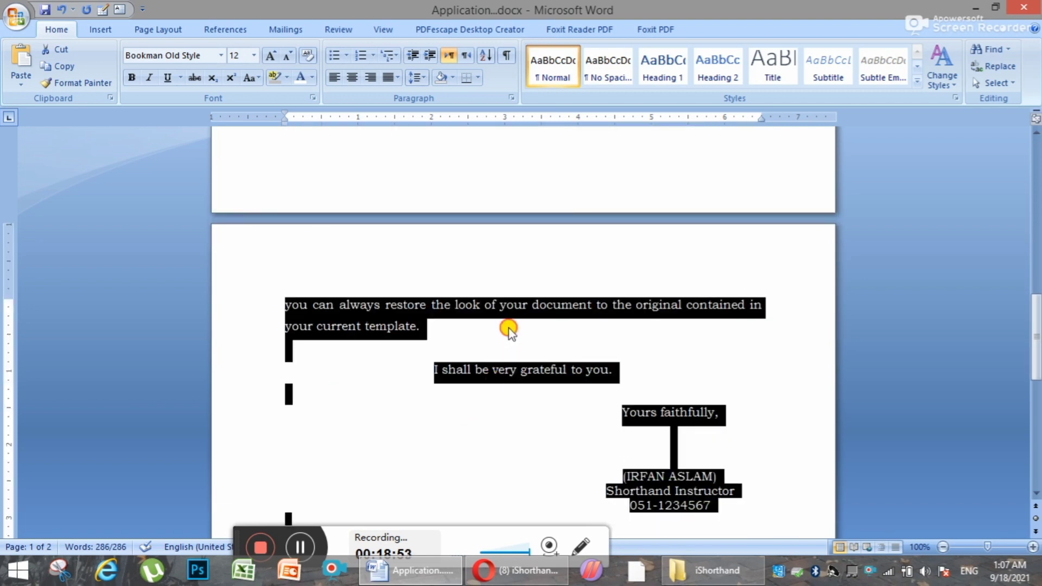
pyautogui.click(510, 331)
pyautogui.scroll(-2, 597, 375)
pyautogui.scroll(9, 535, 228)
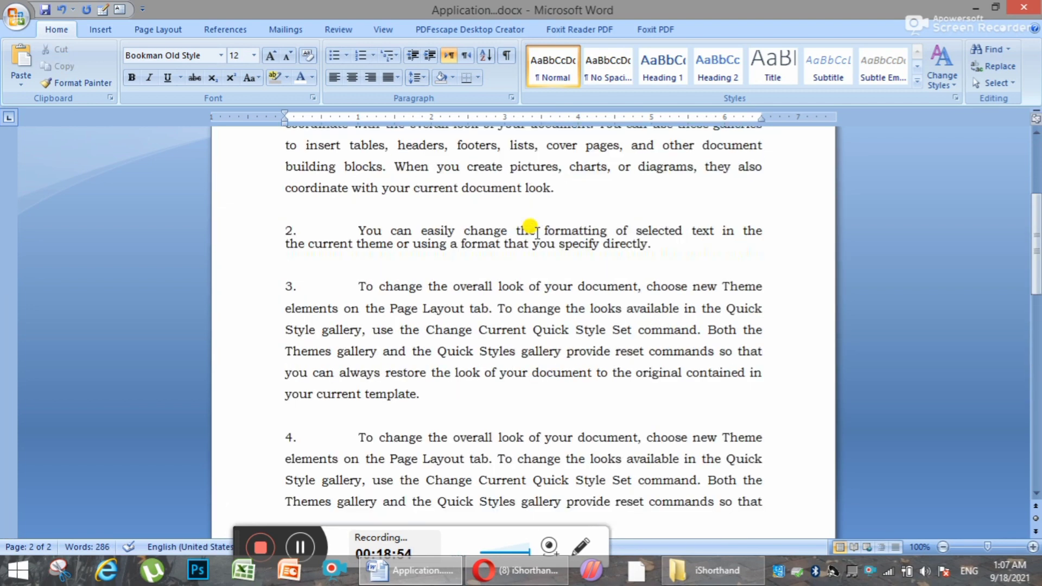
pyautogui.scroll(1, 537, 234)
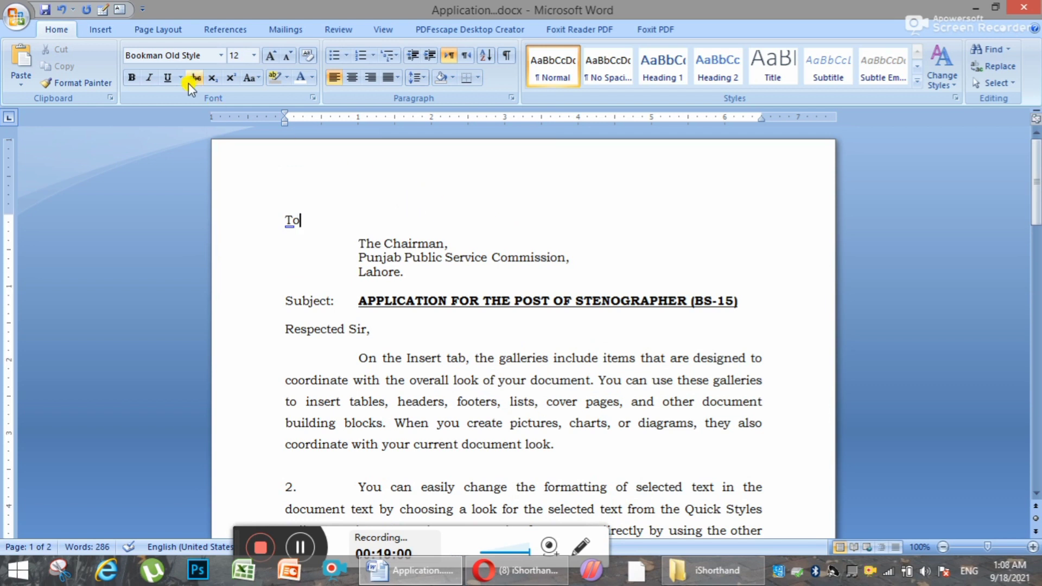
# Open the Size dropdown of paper sizes on the Page Layout tab.
pyautogui.click(167, 33)
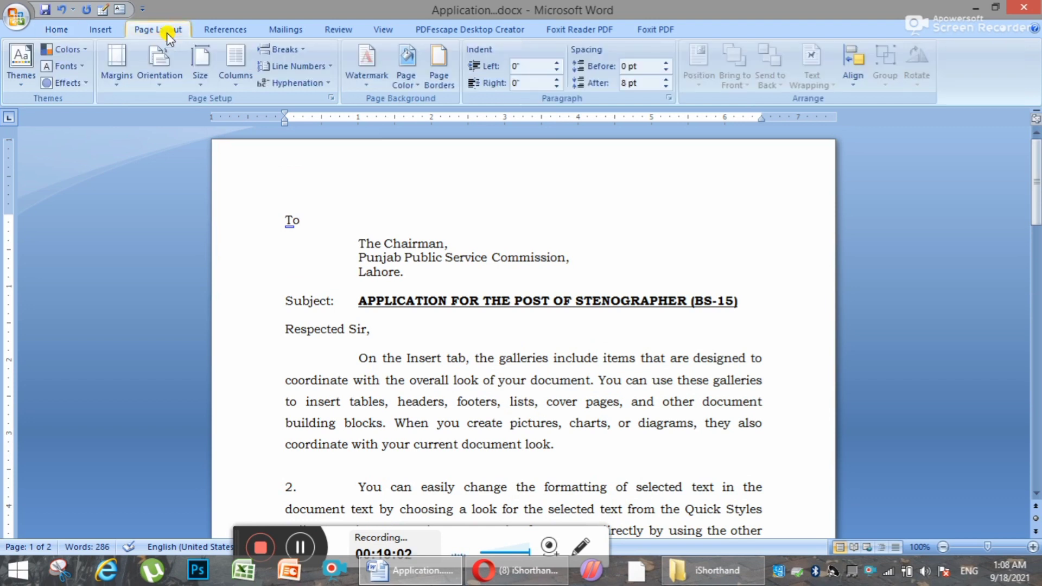
pyautogui.click(201, 68)
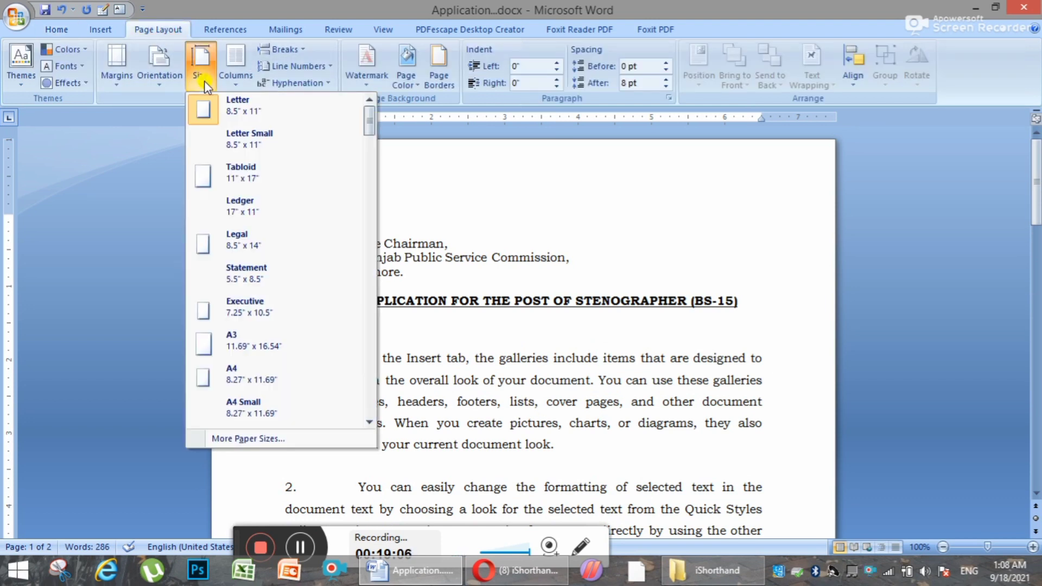
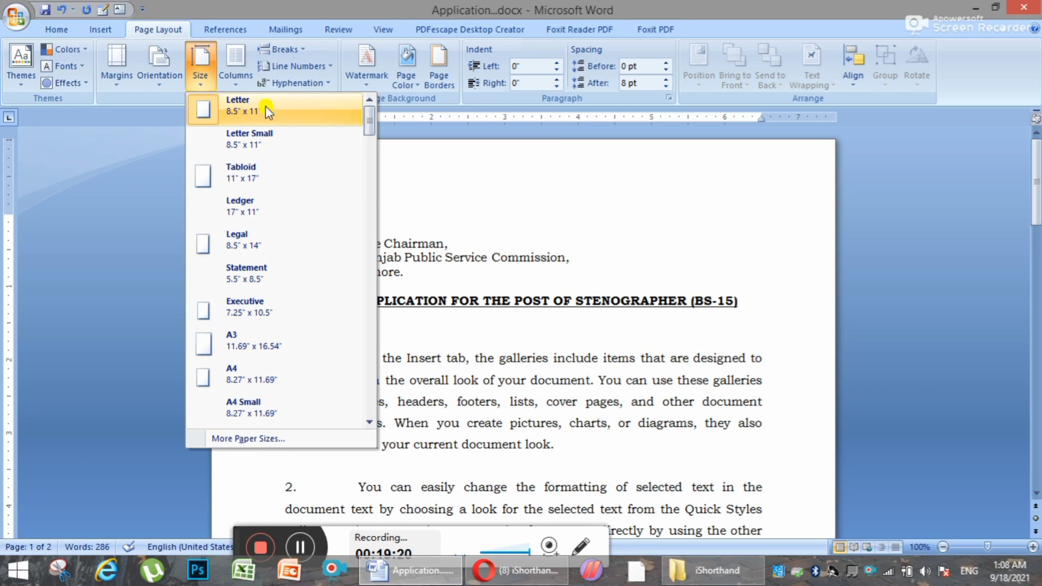
# Change the paper size to Letter (8.5" x 11").
pyautogui.click(247, 110)
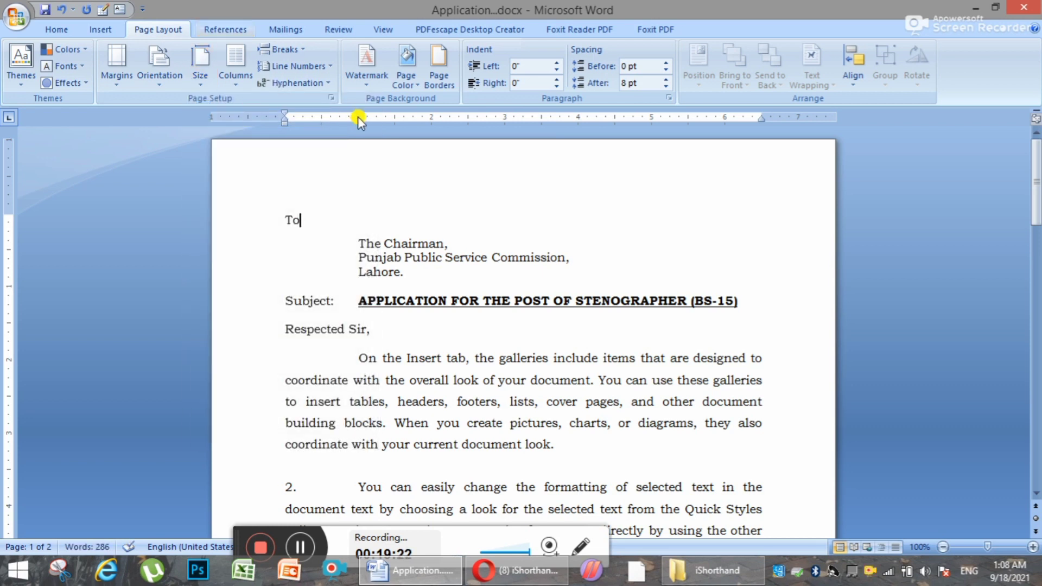
pyautogui.scroll(-10, 423, 217)
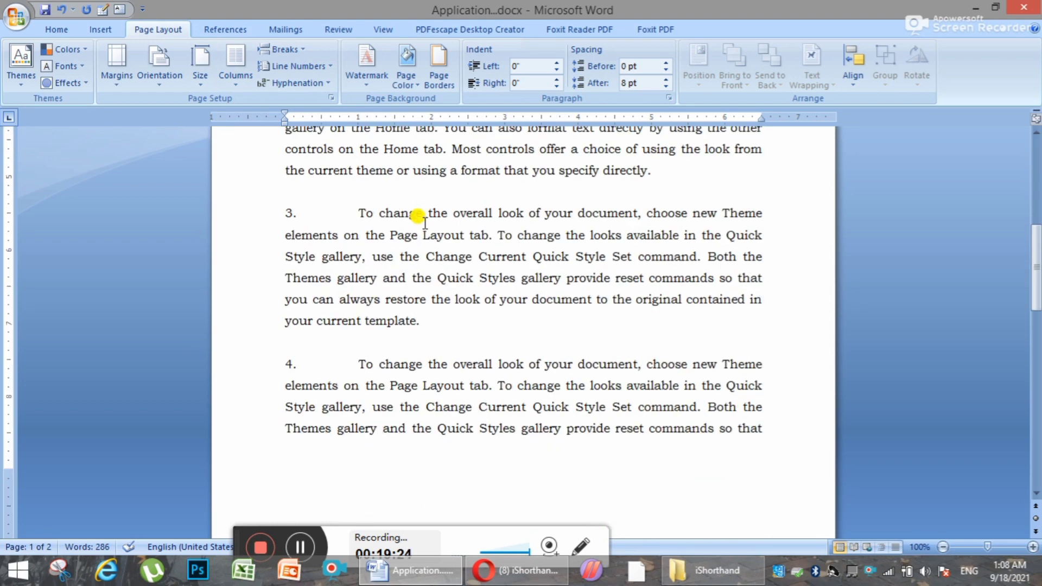
pyautogui.scroll(-3, 493, 345)
pyautogui.scroll(15, 494, 344)
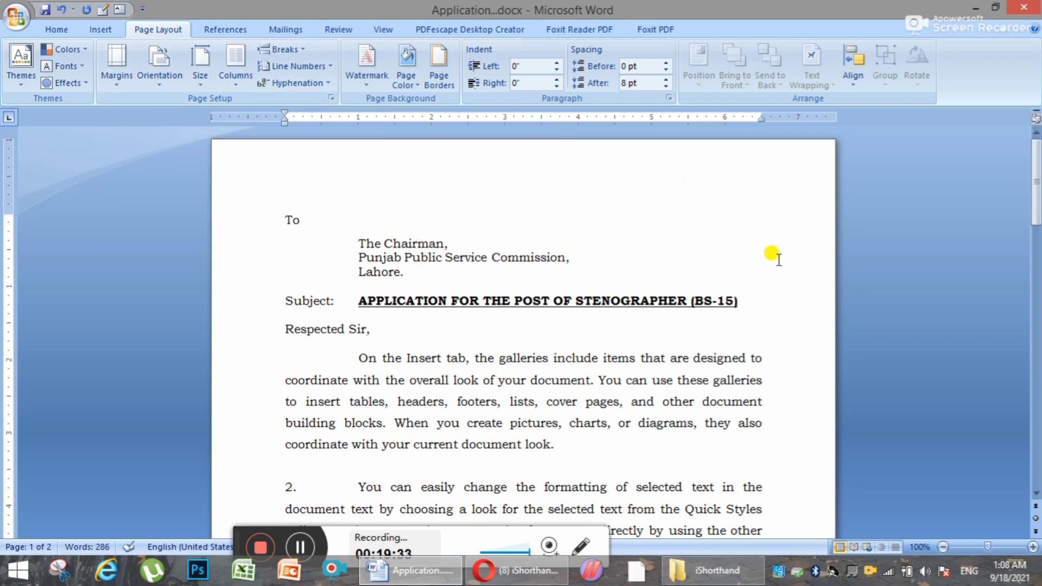
pyautogui.scroll(-6, 375, 283)
pyautogui.scroll(6, 380, 300)
# Scroll through both pages of the letter and return to the top.
pyautogui.scroll(-3, 302, 386)
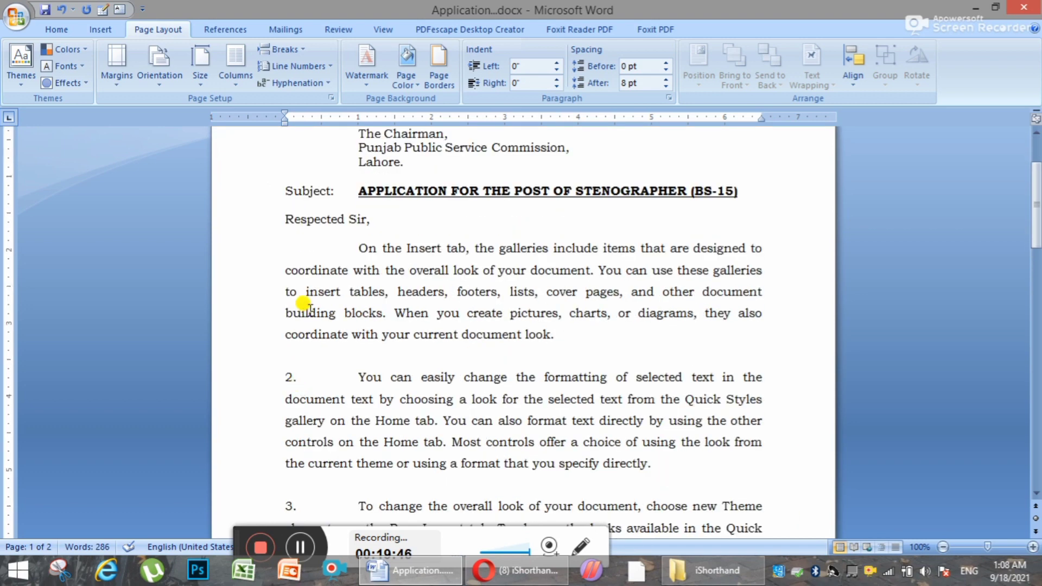
pyautogui.scroll(-2, 310, 295)
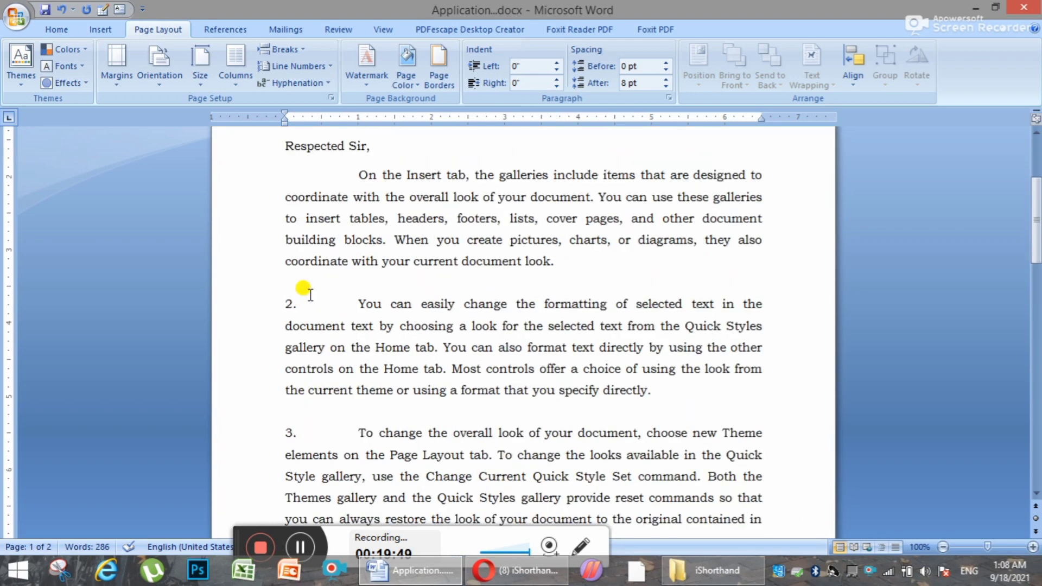
pyautogui.scroll(-7, 311, 365)
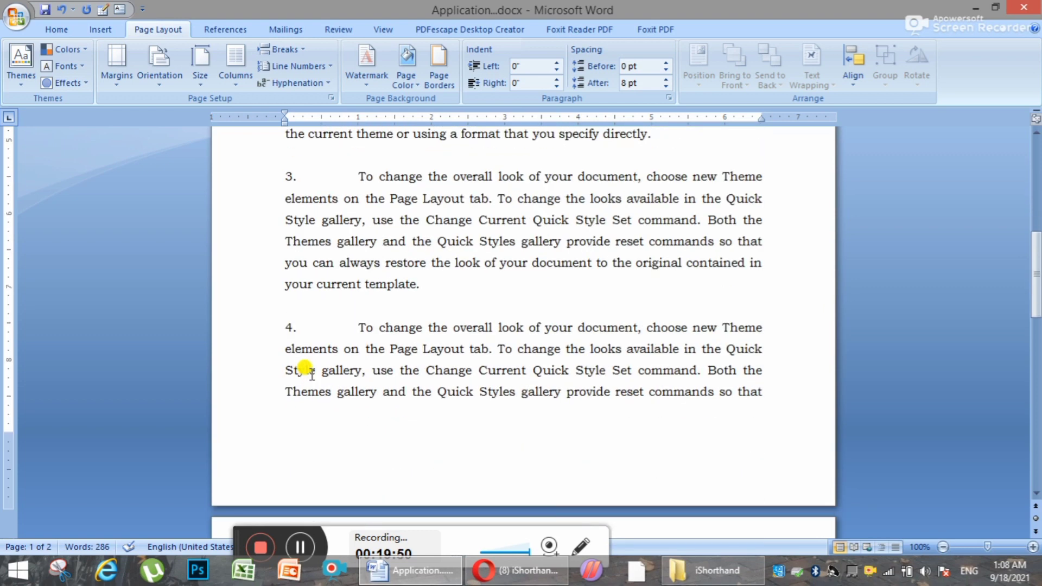
pyautogui.scroll(10, 304, 365)
pyautogui.scroll(2, 319, 356)
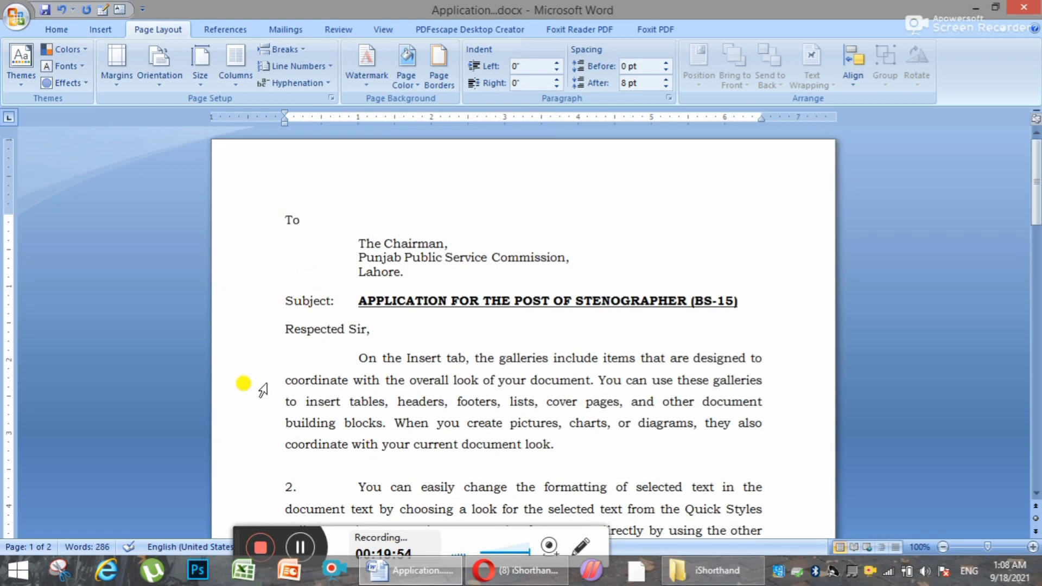
pyautogui.scroll(-7, 263, 388)
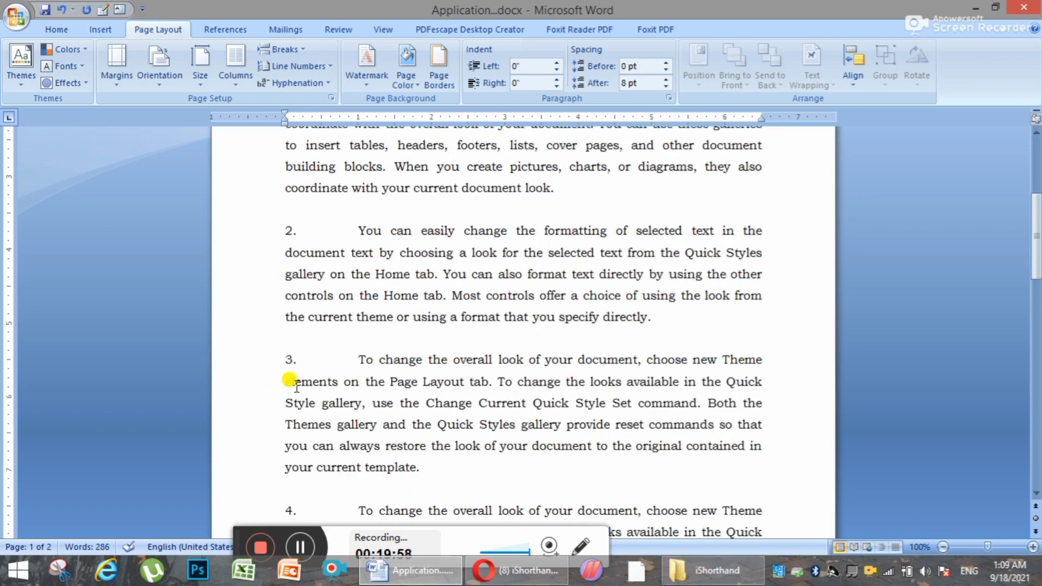
pyautogui.scroll(7, 293, 382)
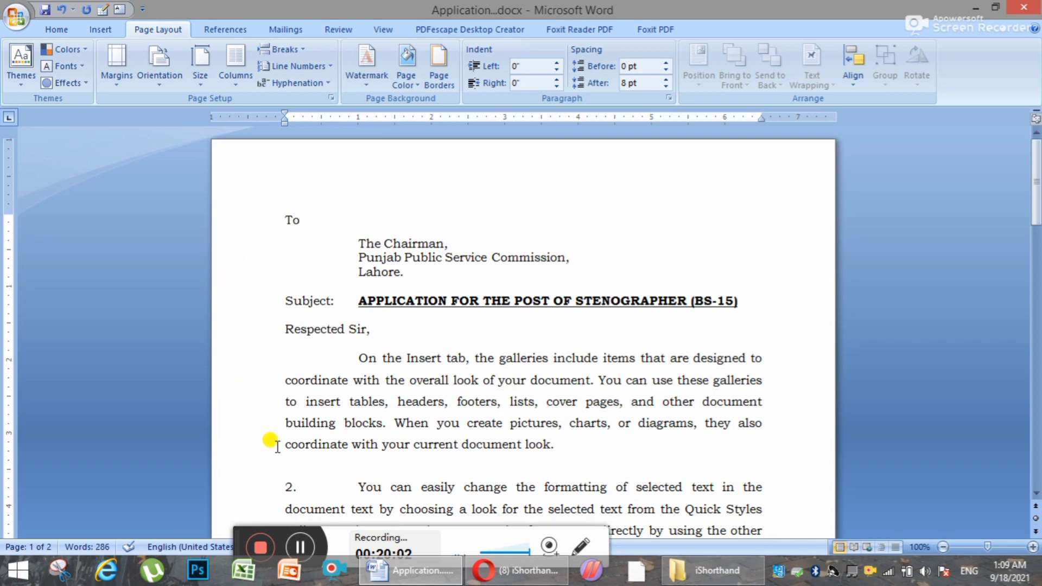
pyautogui.scroll(-3, 272, 304)
pyautogui.scroll(3, 282, 385)
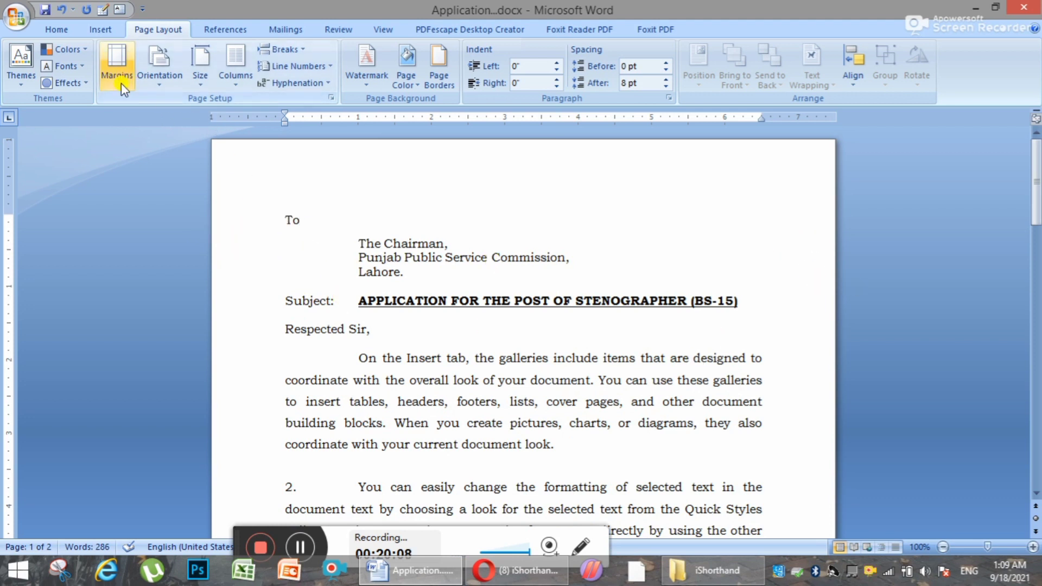
# Set the page's left margin to 1.5 inches in Page Setup.
pyautogui.click(59, 29)
pyautogui.click(163, 30)
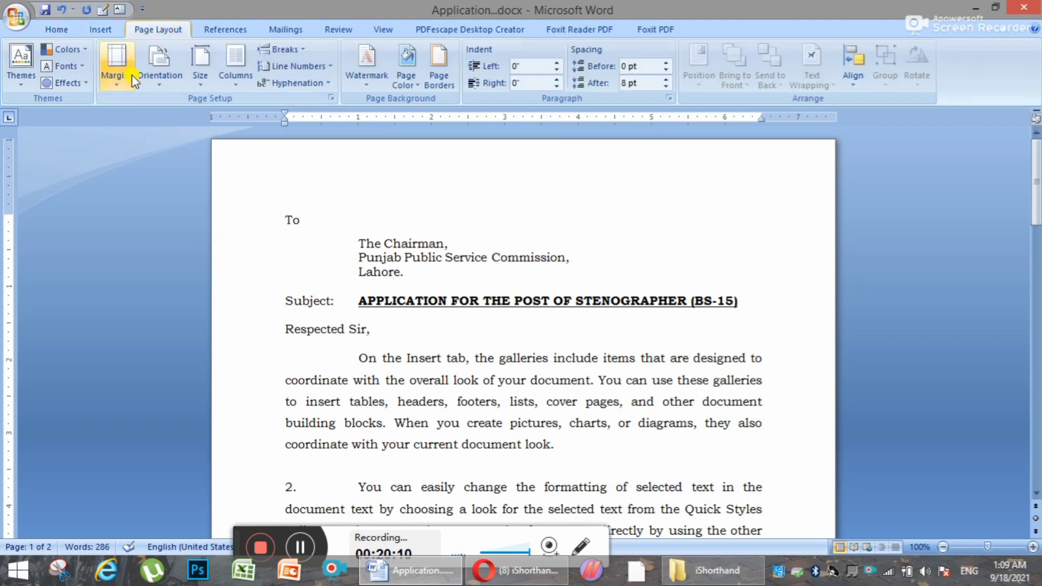
pyautogui.click(116, 86)
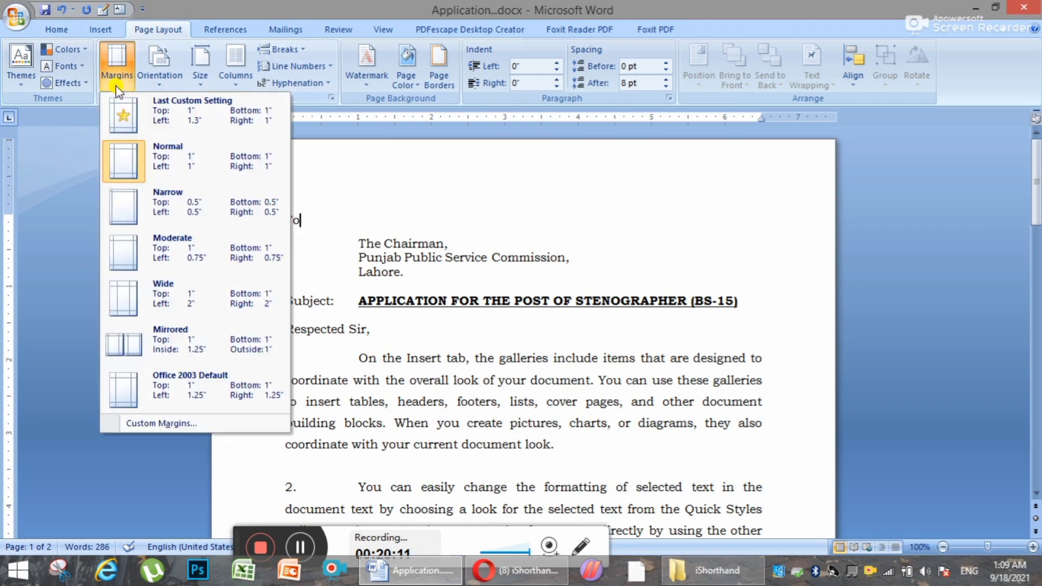
pyautogui.click(161, 424)
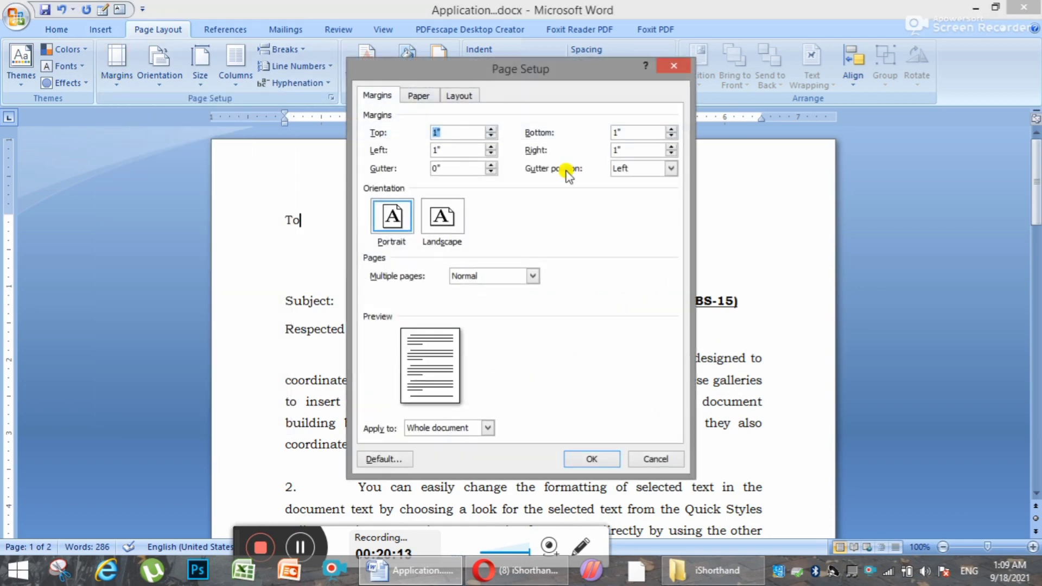
pyautogui.click(676, 66)
pyautogui.doubleClick(238, 115)
pyautogui.click(492, 148)
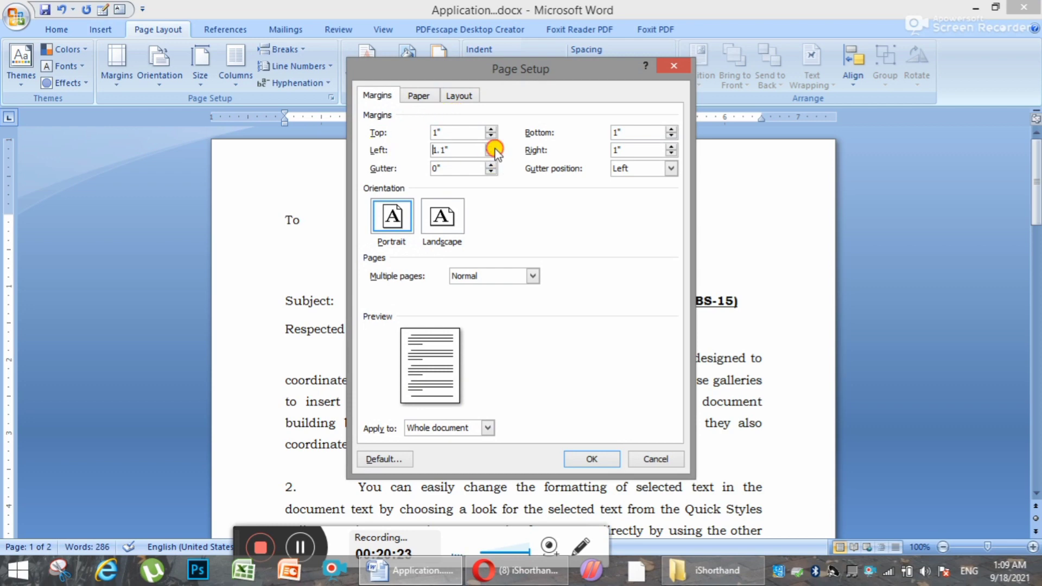
pyautogui.click(591, 458)
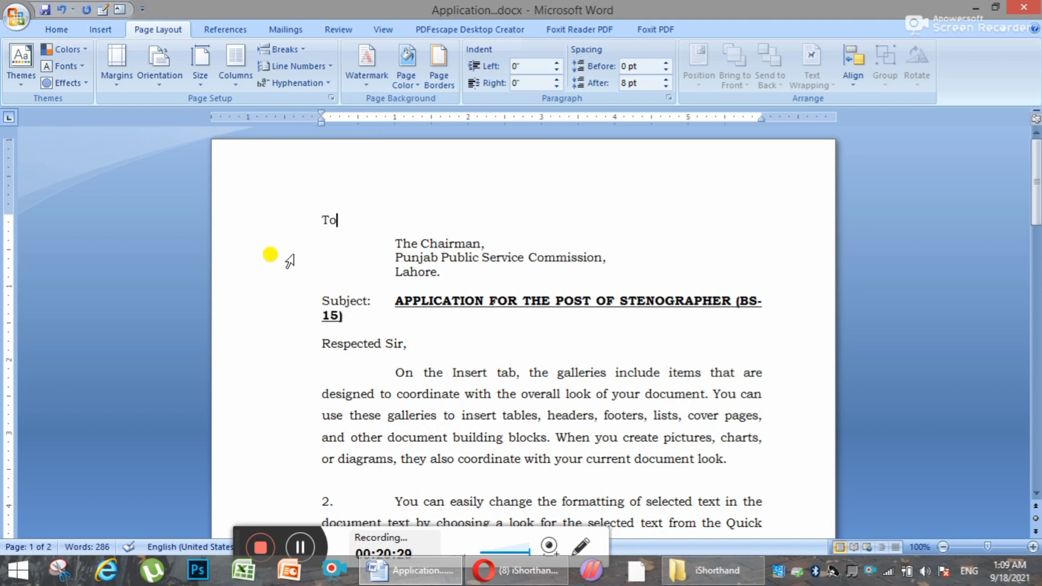
# Save the letter with Ctrl+S.
pyautogui.scroll(-4, 279, 407)
pyautogui.scroll(-6, 298, 406)
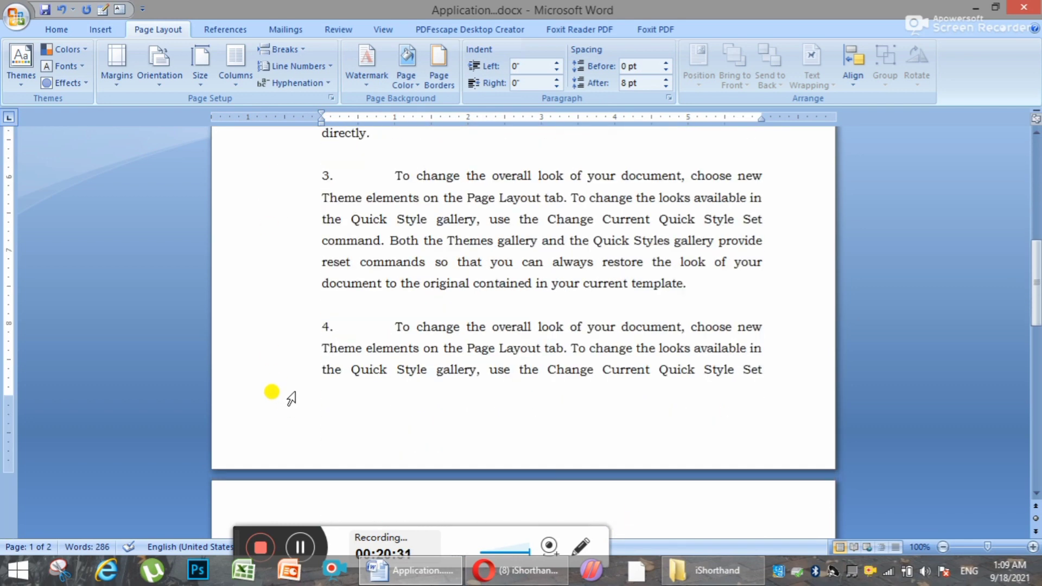
pyautogui.scroll(10, 291, 399)
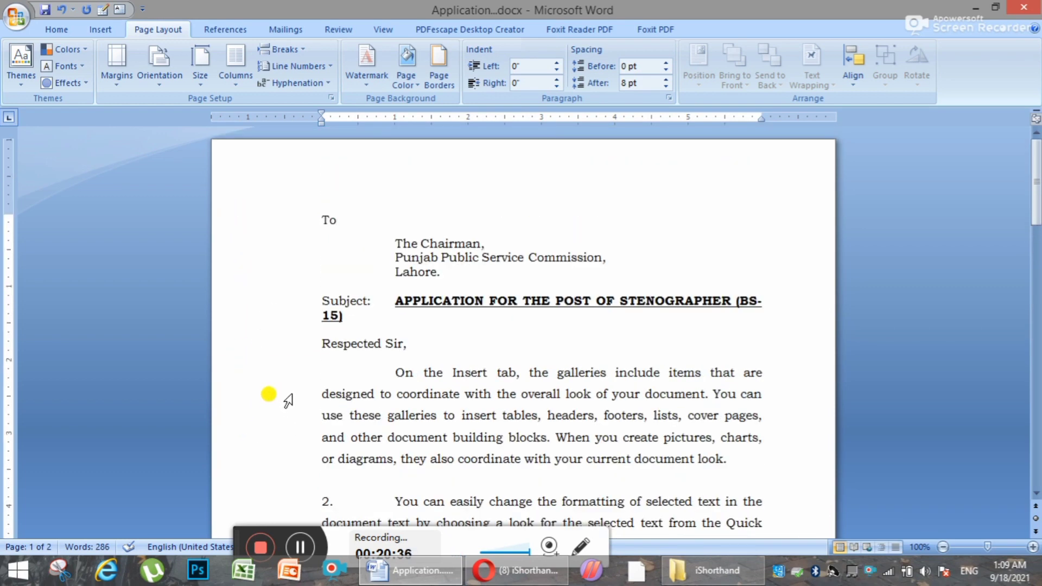
pyautogui.scroll(-1, 288, 401)
pyautogui.scroll(1, 277, 217)
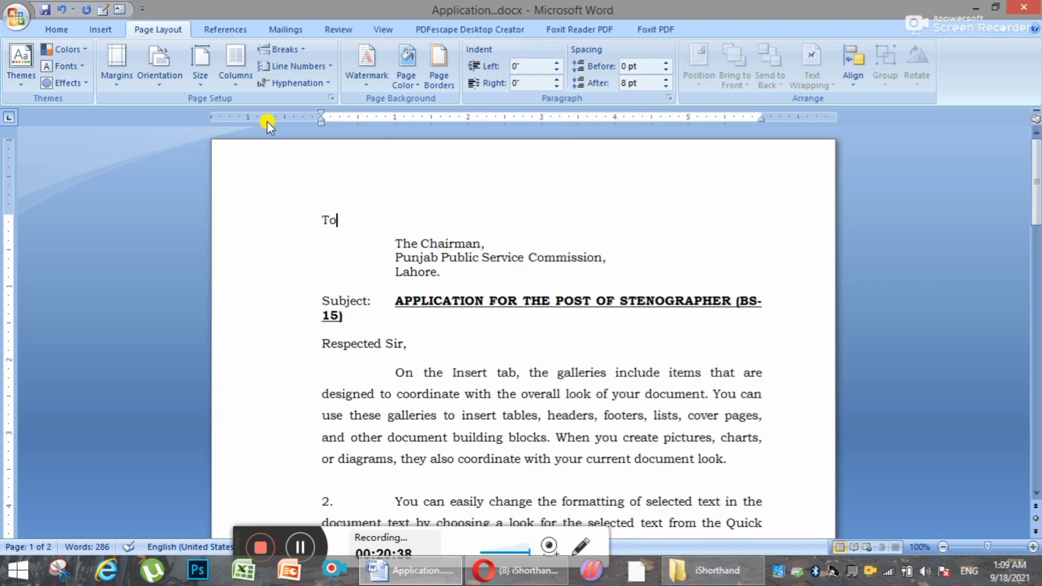
pyautogui.click(390, 273)
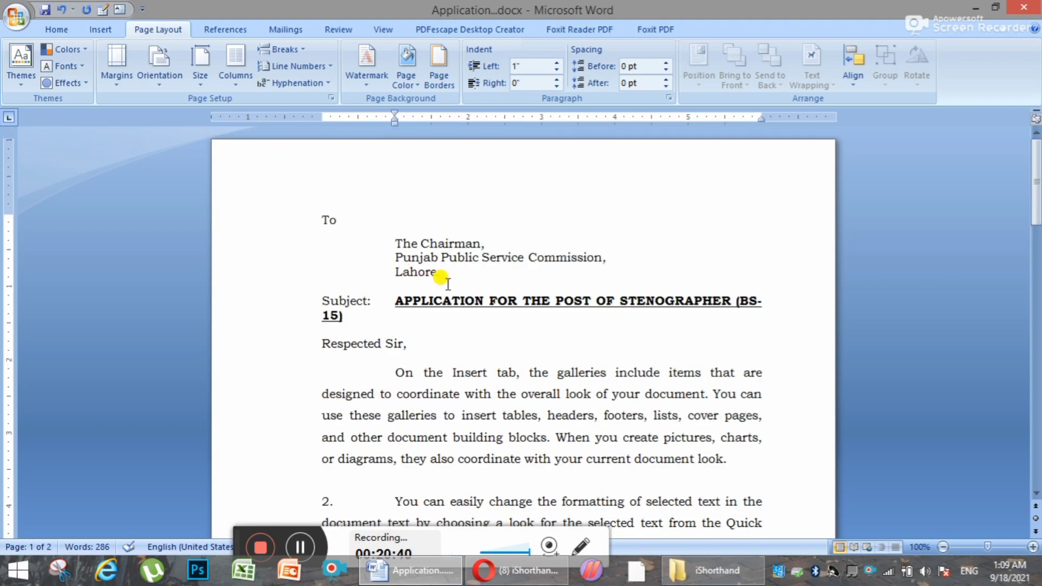
pyautogui.hotkey('ctrl', 's')
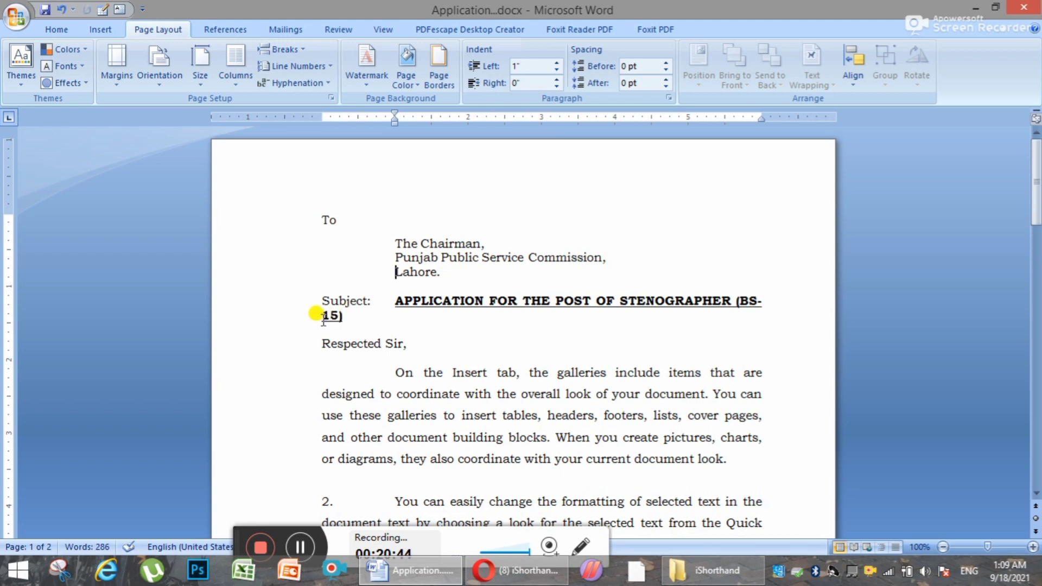
# Hanging-indent the subject title and break (BS-15) onto its own aligned line.
pyautogui.moveTo(342, 318); pyautogui.dragTo(406, 317)
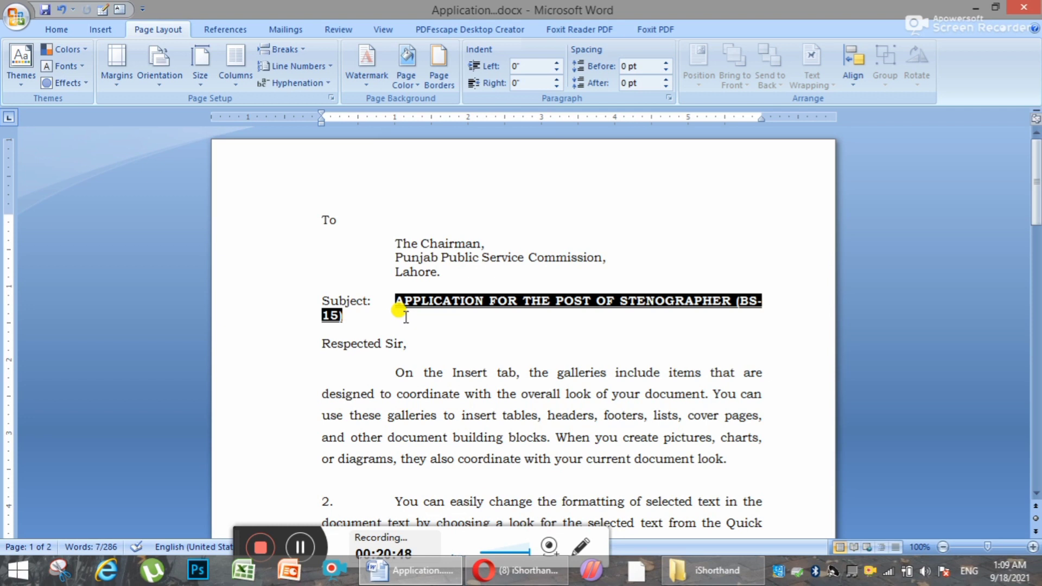
pyautogui.hotkey('ctrl', 'z')
pyautogui.hotkey('ctrl', 'y')
pyautogui.click(325, 321)
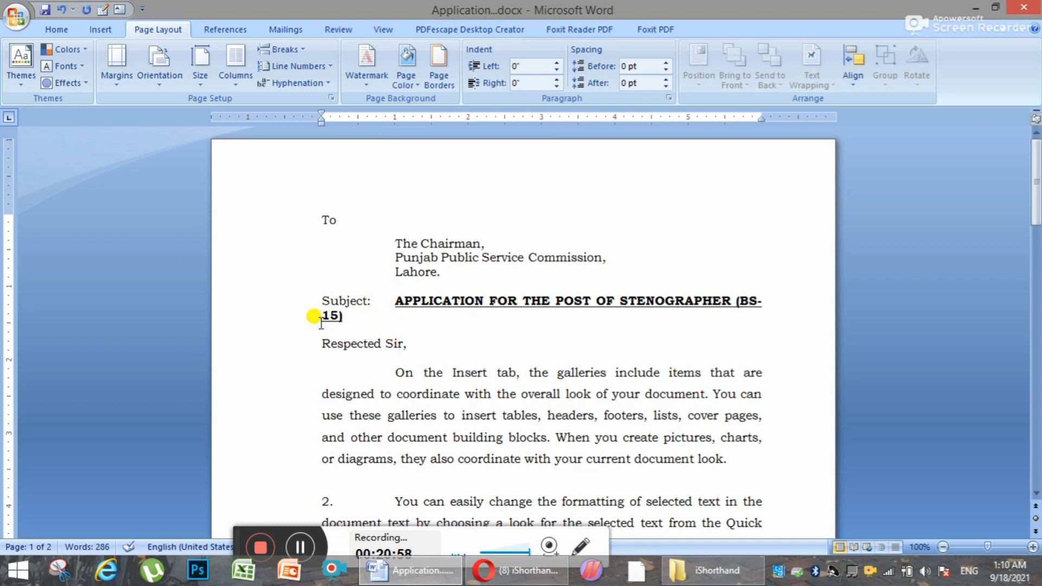
pyautogui.hotkey('ctrl', 't')
pyautogui.hotkey('ctrl', 't')
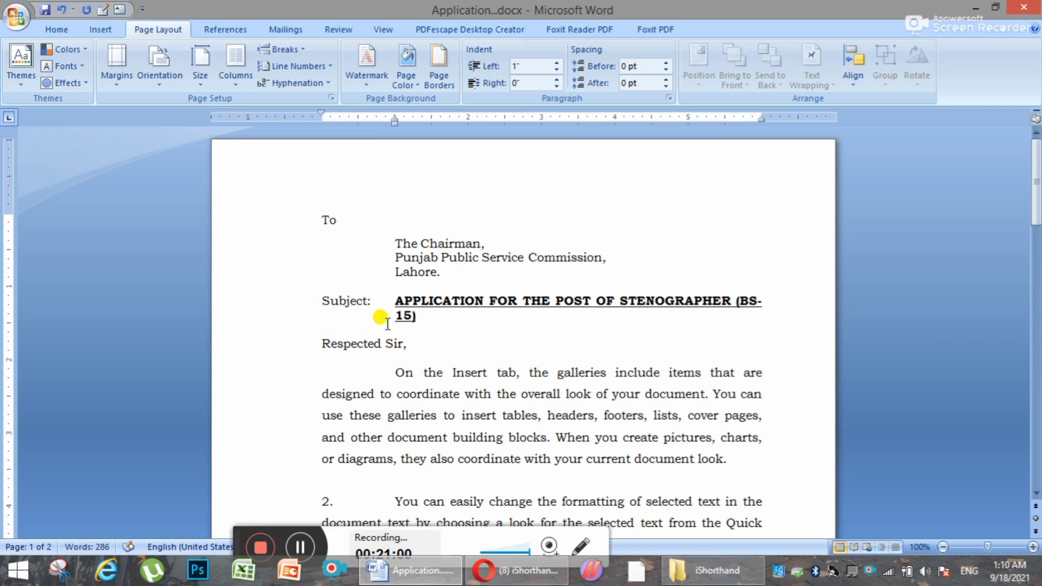
pyautogui.click(734, 302)
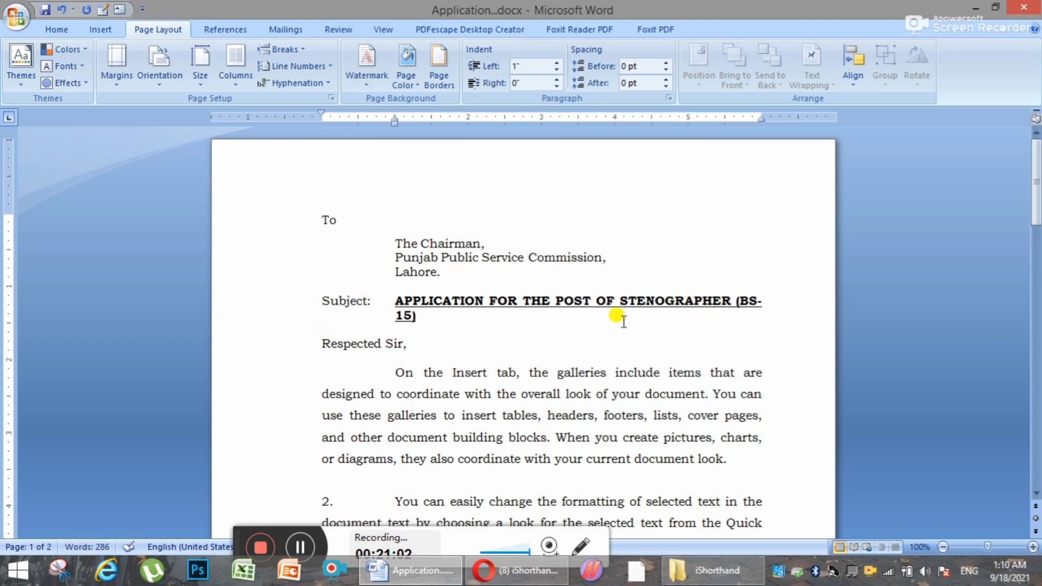
pyautogui.hotkey('shift', 'Return')
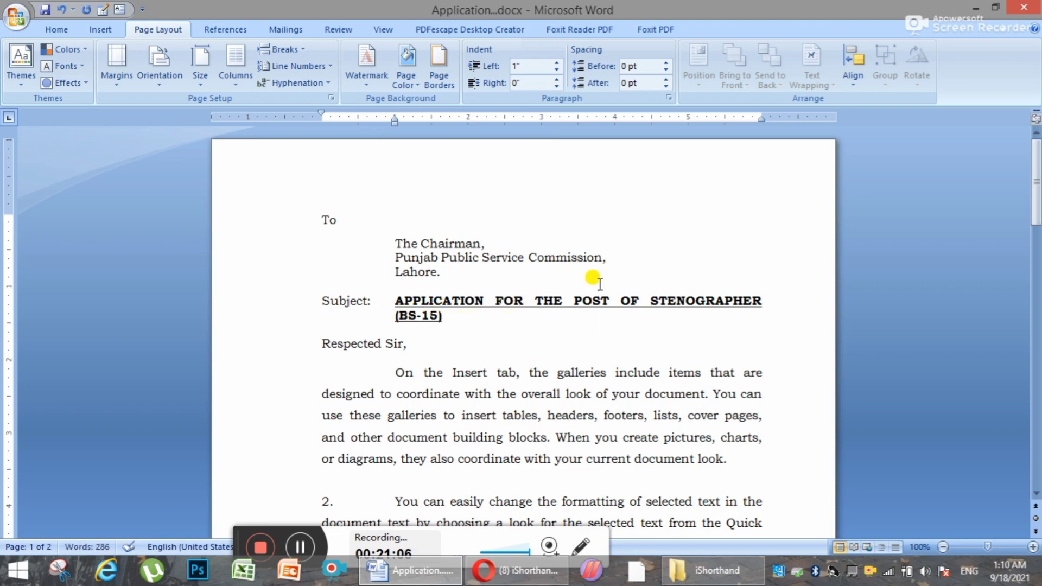
pyautogui.scroll(-20, 437, 314)
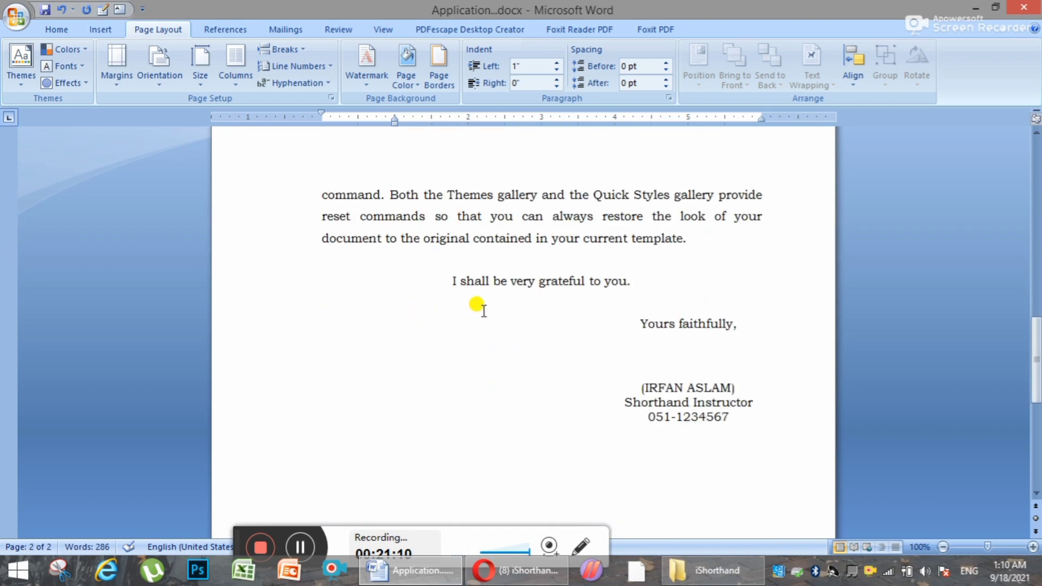
pyautogui.scroll(10, 442, 279)
pyautogui.scroll(3, 454, 284)
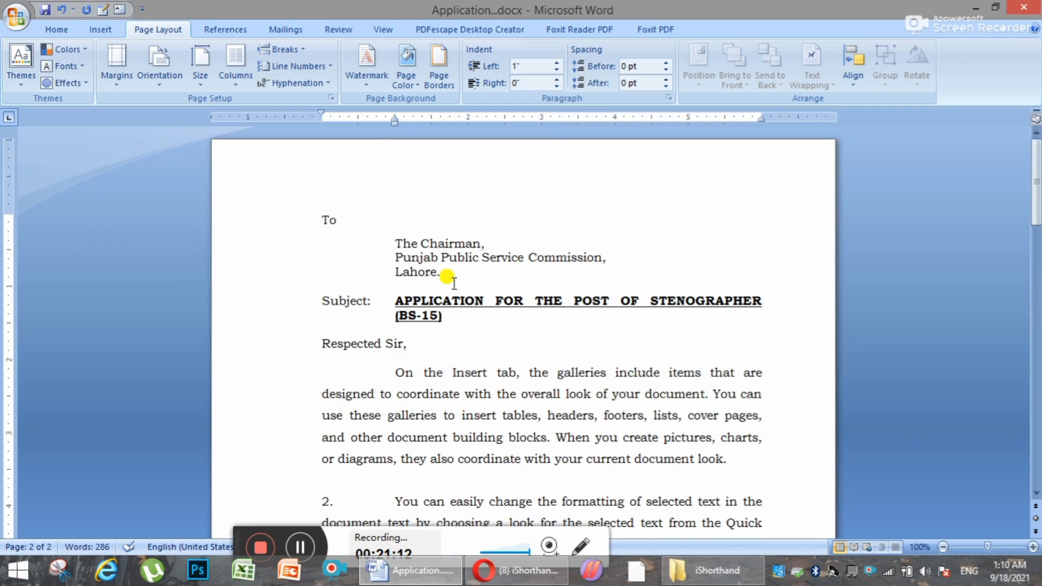
pyautogui.click(349, 197)
# Turn on paragraph marks and formatting symbols from the Home tab.
pyautogui.click(57, 26)
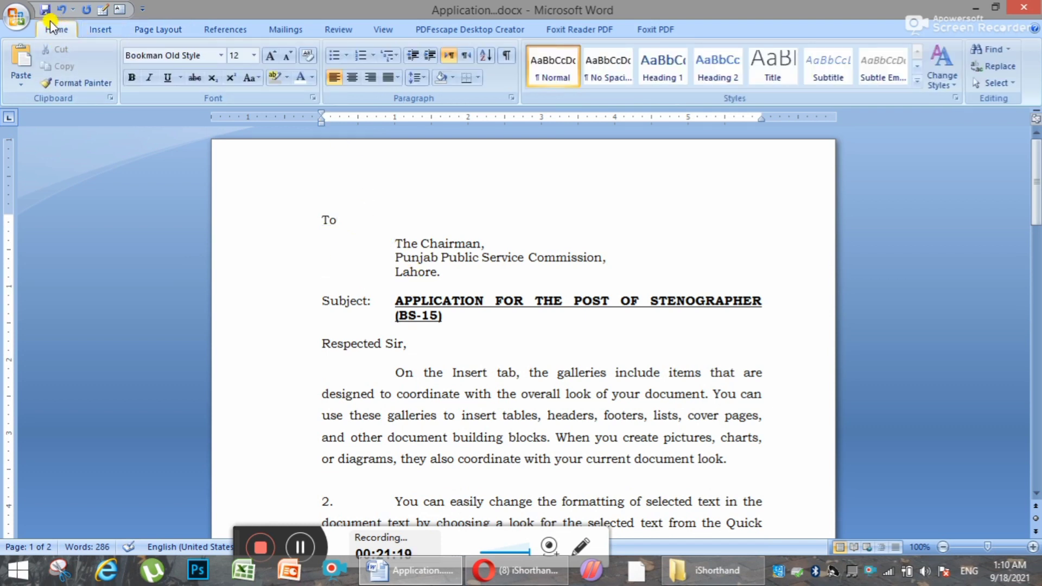
pyautogui.click(506, 56)
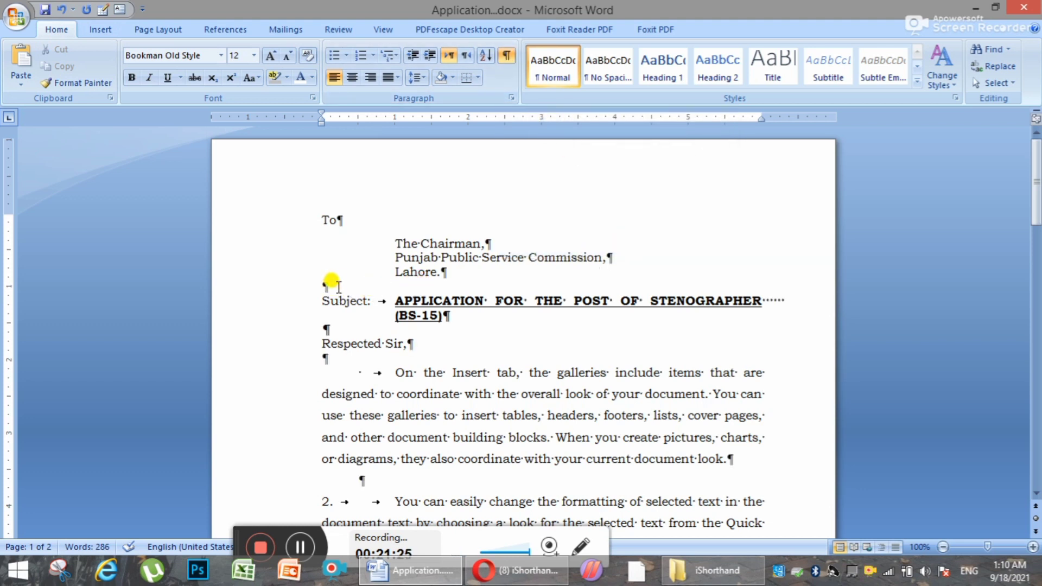
pyautogui.scroll(-3, 354, 284)
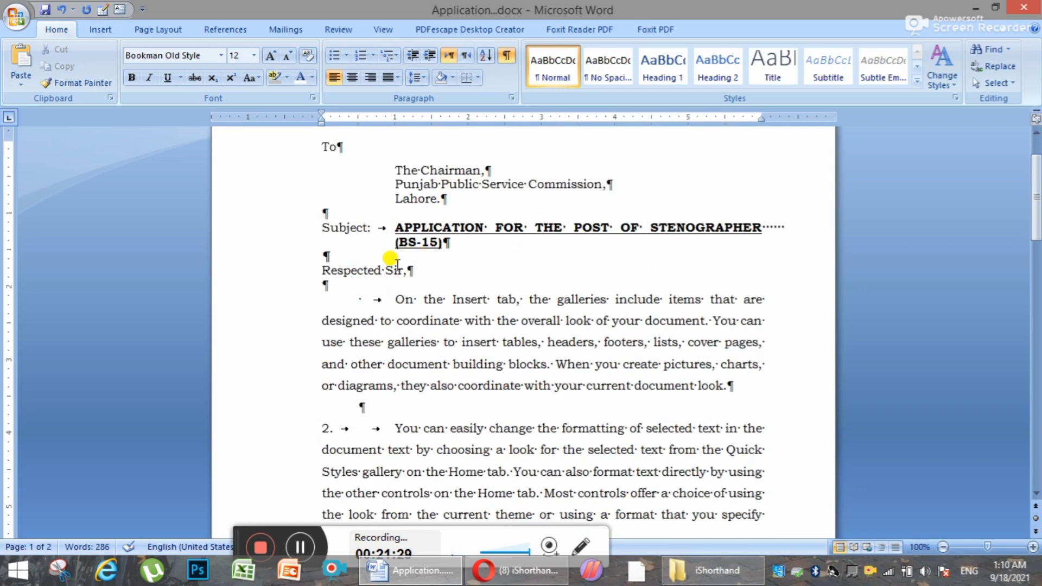
pyautogui.scroll(-3, 334, 266)
# Inspect the blank lines near Respected Sir, keeping the line above it.
pyautogui.click(328, 212)
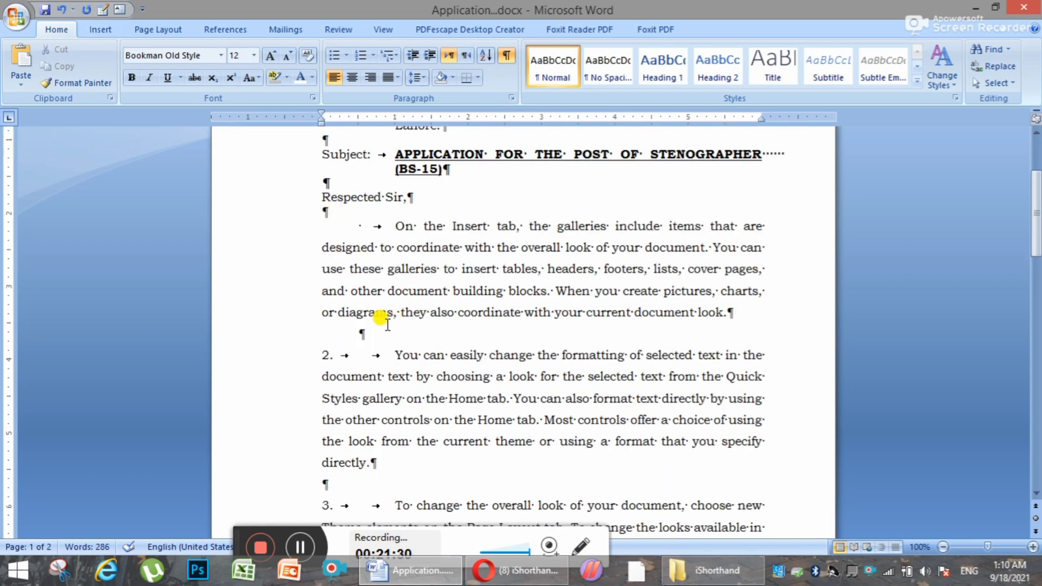
pyautogui.scroll(-3, 380, 320)
pyautogui.click(738, 239)
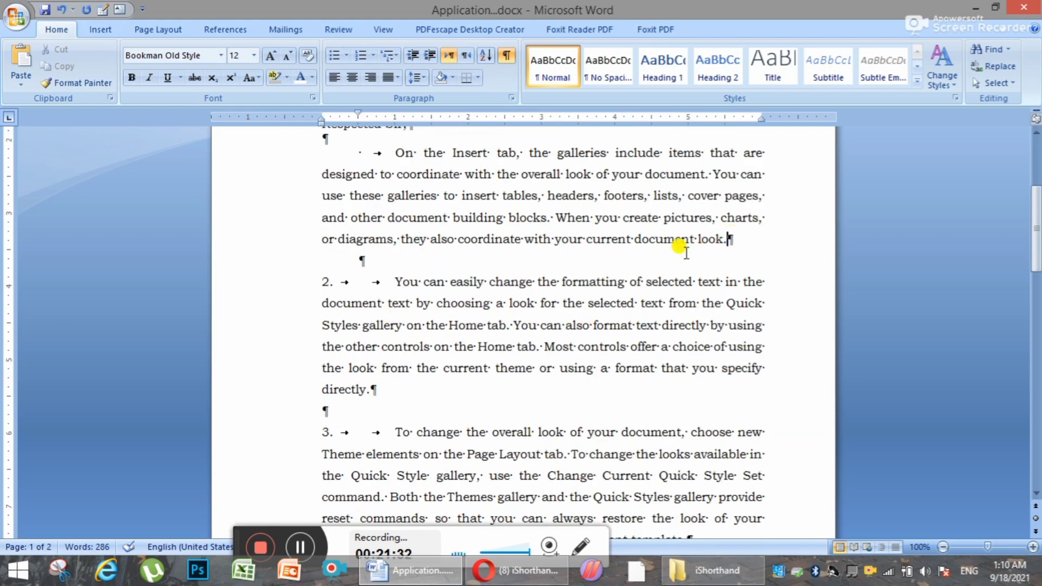
pyautogui.scroll(3, 683, 240)
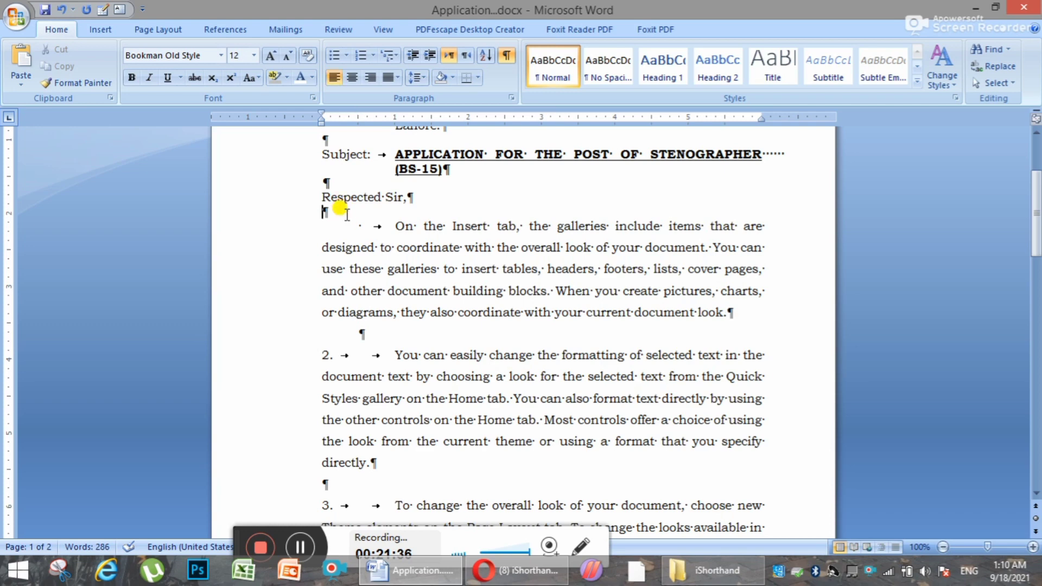
pyautogui.scroll(-15, 353, 244)
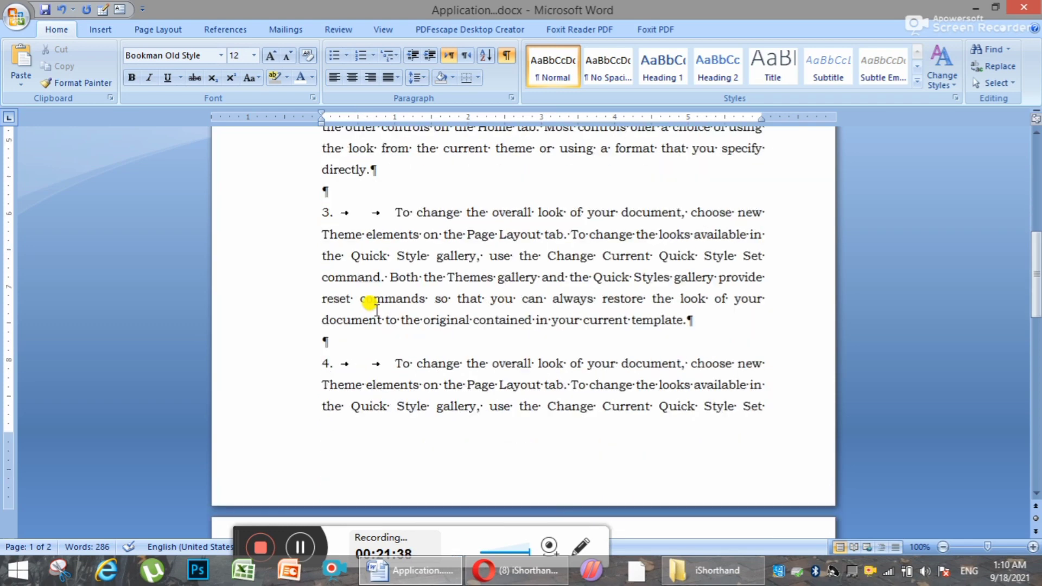
pyautogui.scroll(15, 333, 228)
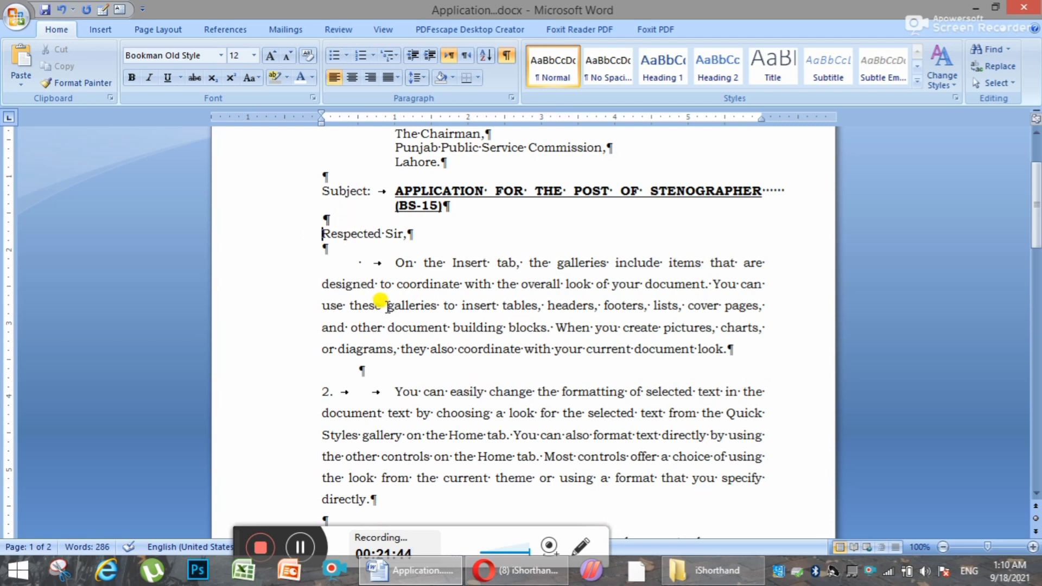
pyautogui.click(333, 219)
pyautogui.press('BackSpace')
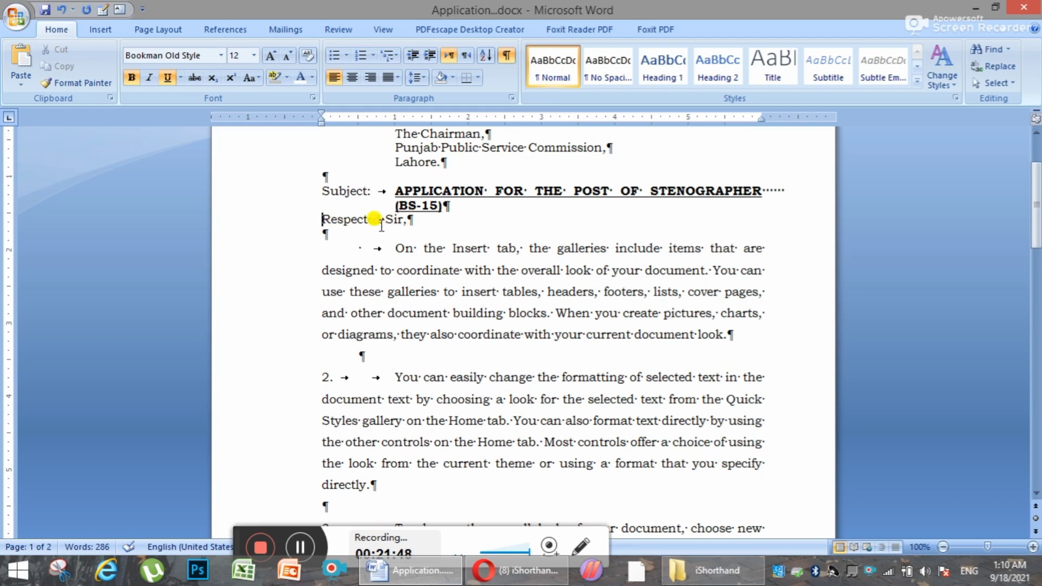
pyautogui.press('Return')
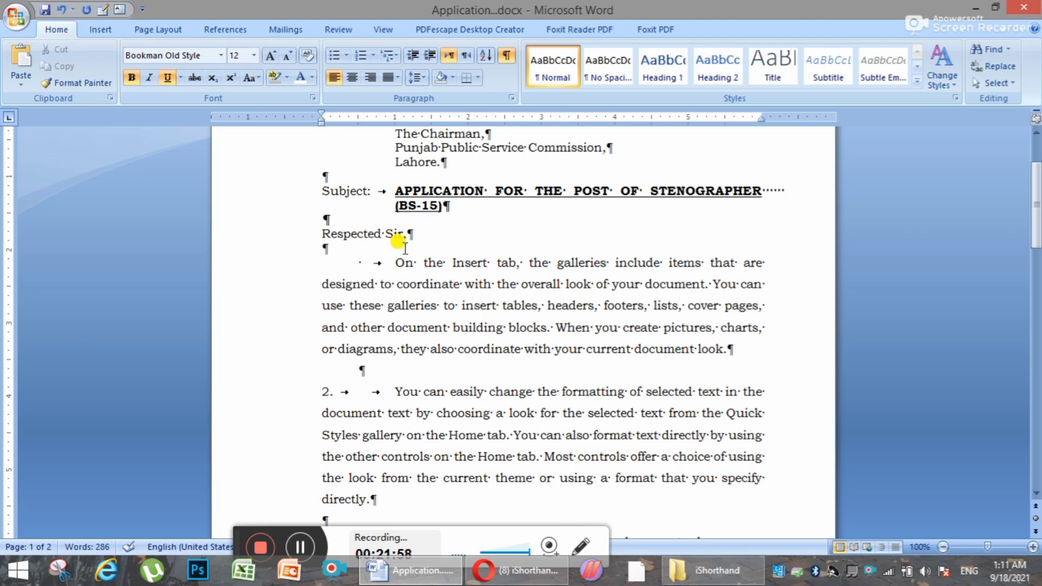
# Check the blank lines around the address block and the Subject.
pyautogui.scroll(4, 404, 247)
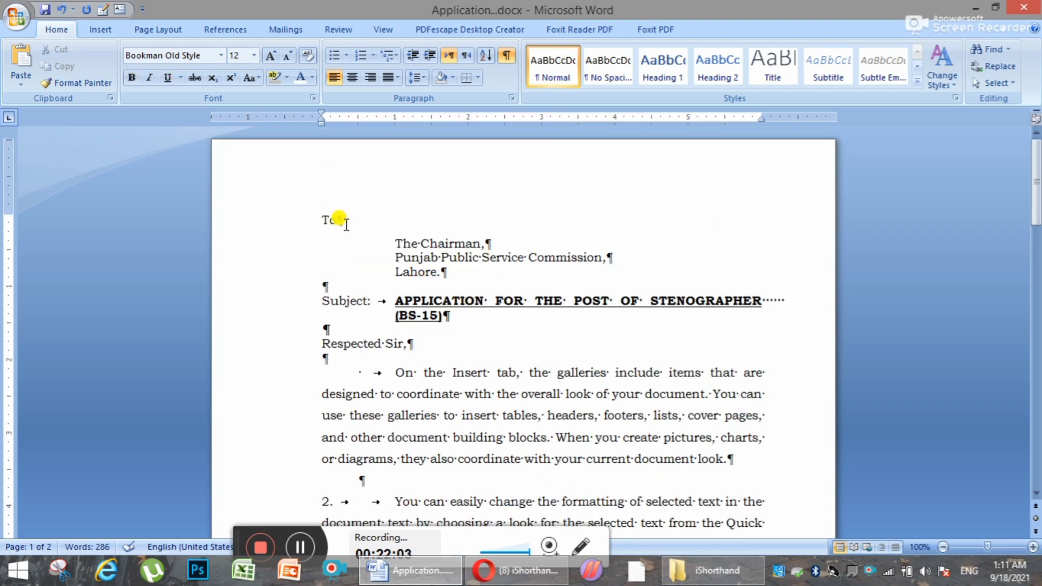
pyautogui.moveTo(312, 214); pyautogui.dragTo(458, 275)
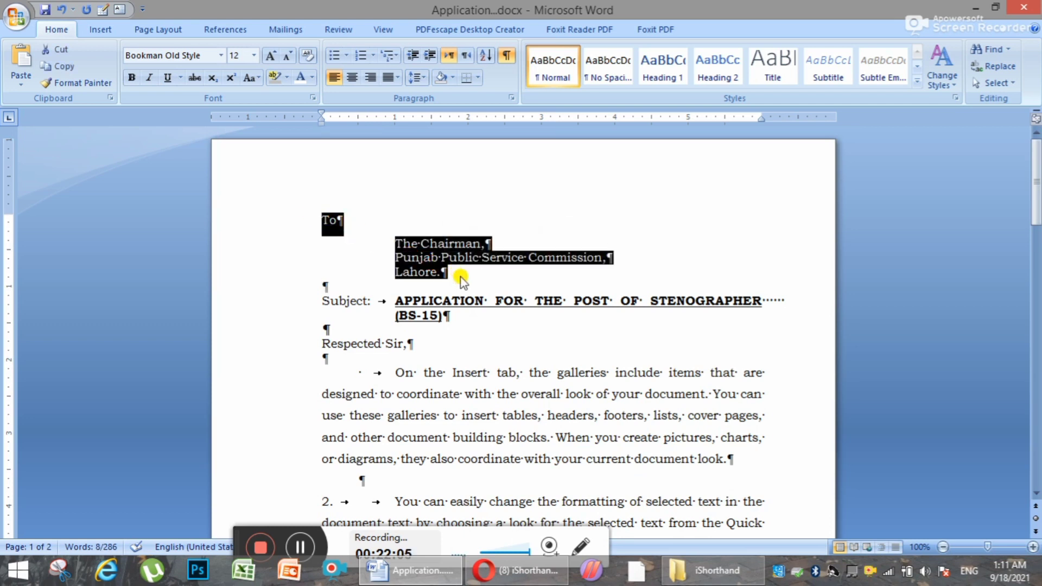
pyautogui.click(407, 275)
pyautogui.click(337, 279)
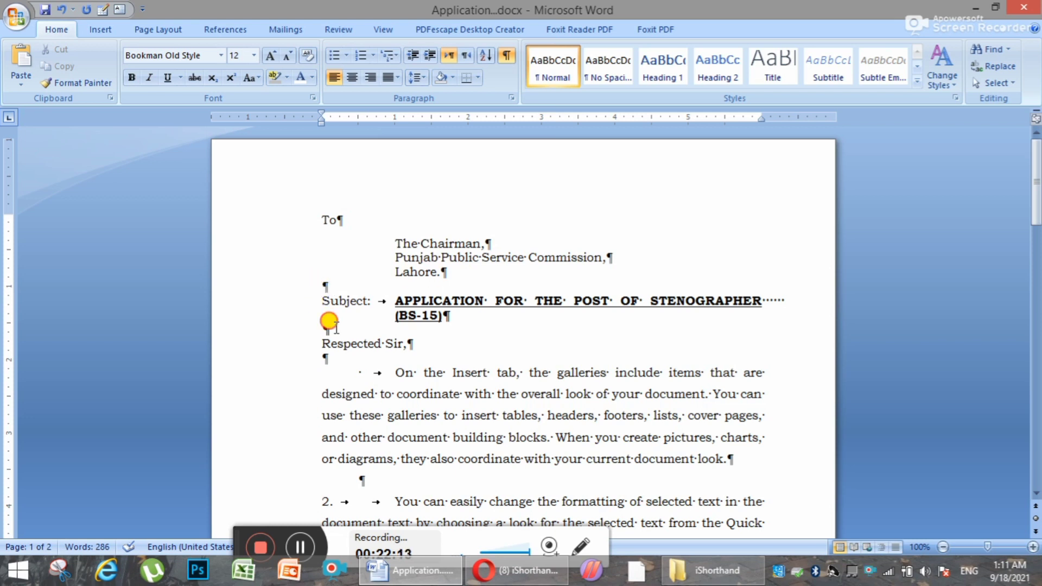
pyautogui.click(336, 328)
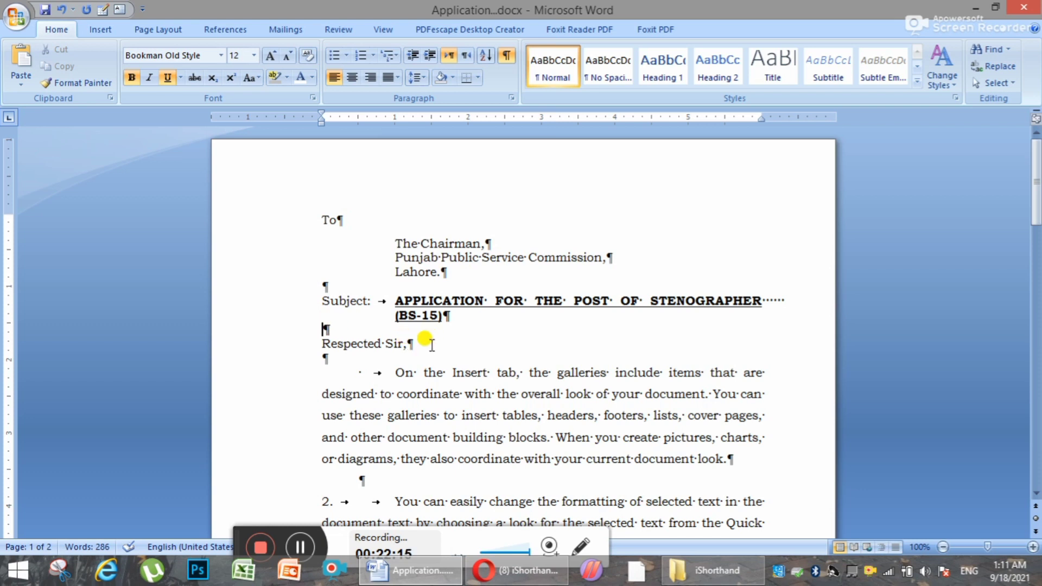
pyautogui.click(361, 375)
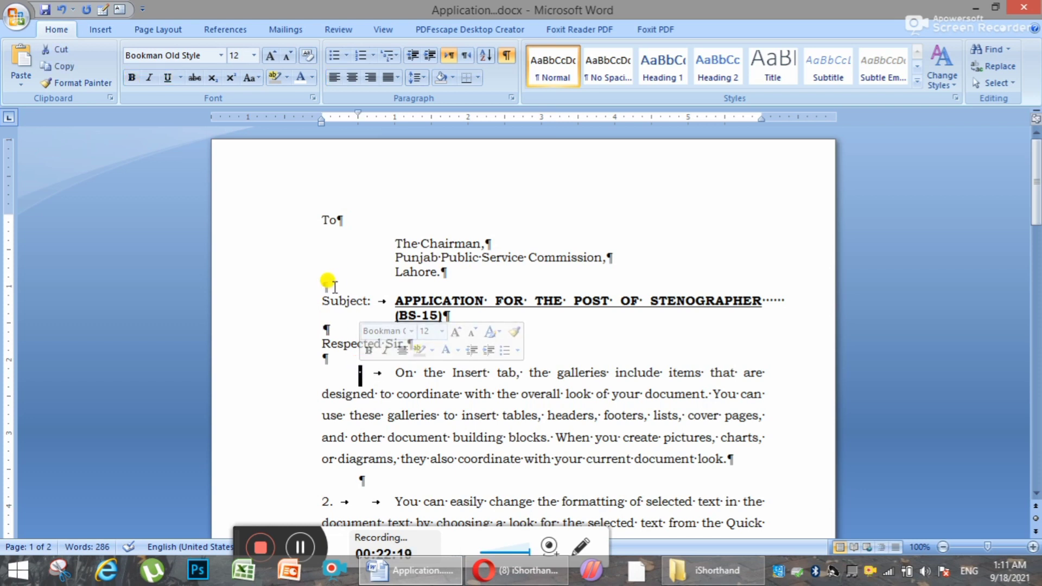
# Shrink the blank line above the Subject to a tiny spacer.
pyautogui.click(334, 287)
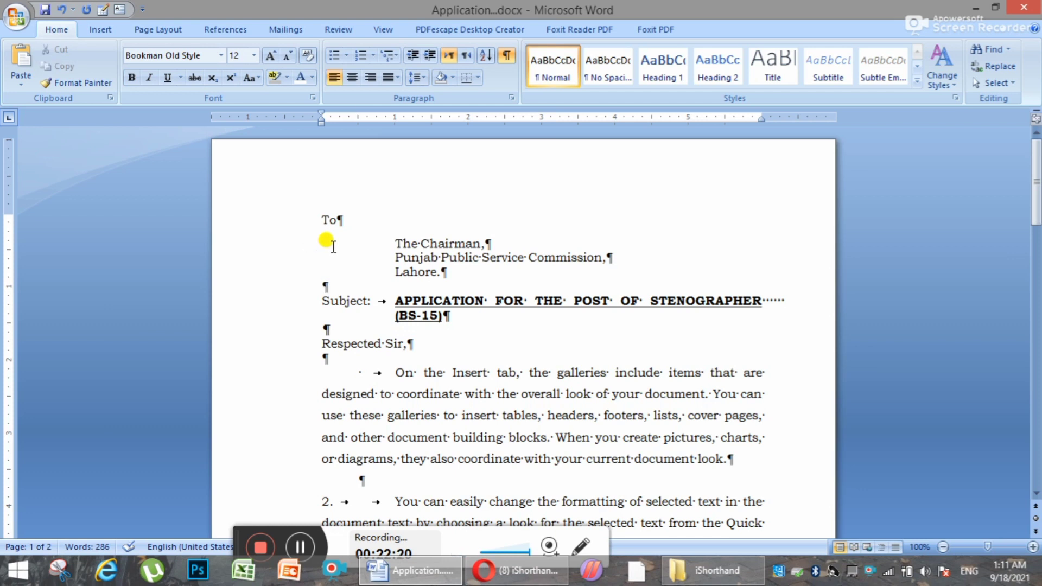
pyautogui.click(288, 58)
pyautogui.click(288, 57)
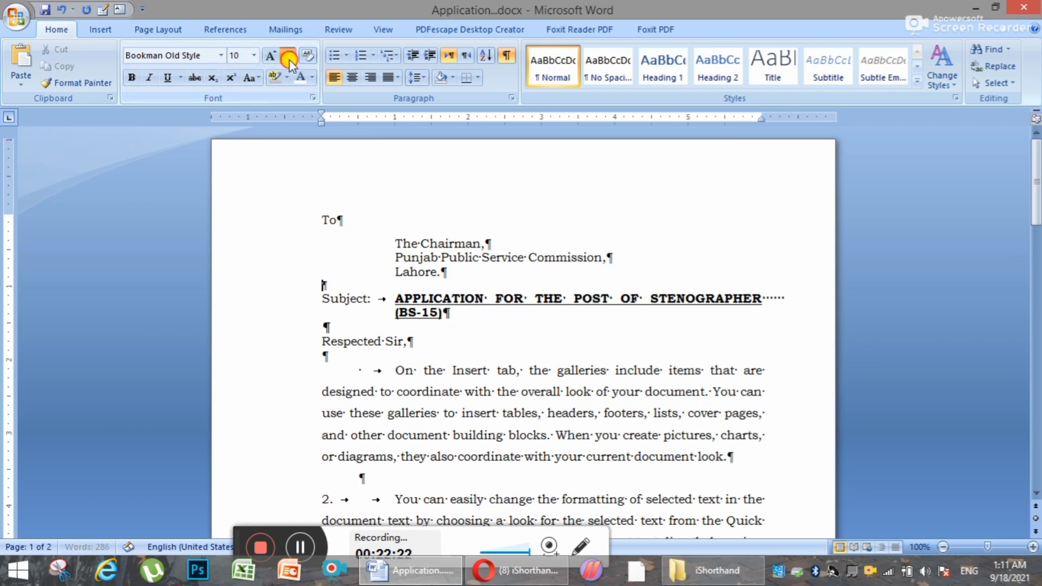
pyautogui.click(288, 58)
pyautogui.click(288, 57)
pyautogui.click(288, 58)
pyautogui.click(288, 57)
pyautogui.click(288, 58)
pyautogui.click(288, 58)
pyautogui.click(288, 57)
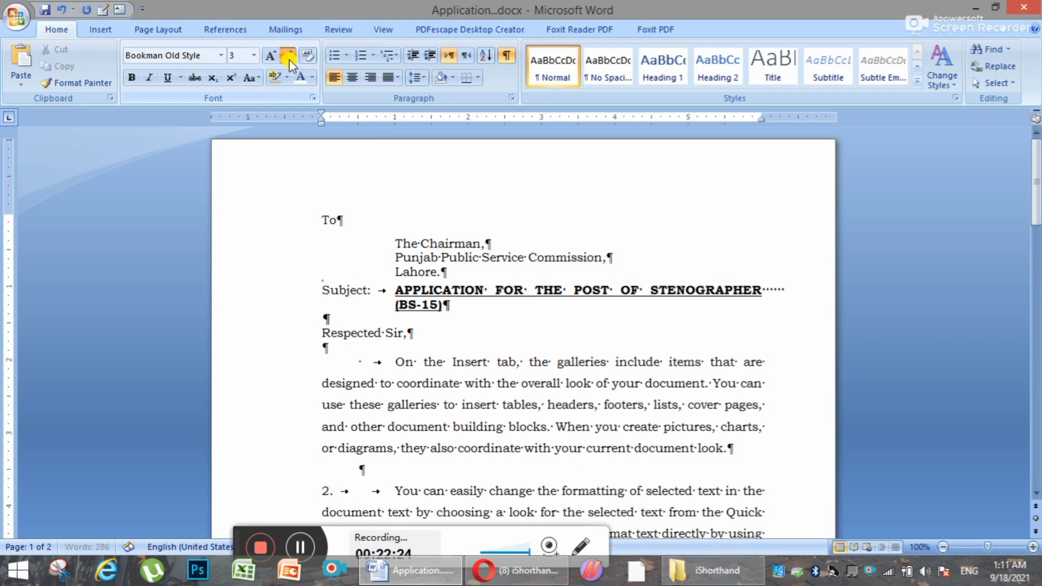
pyautogui.click(288, 58)
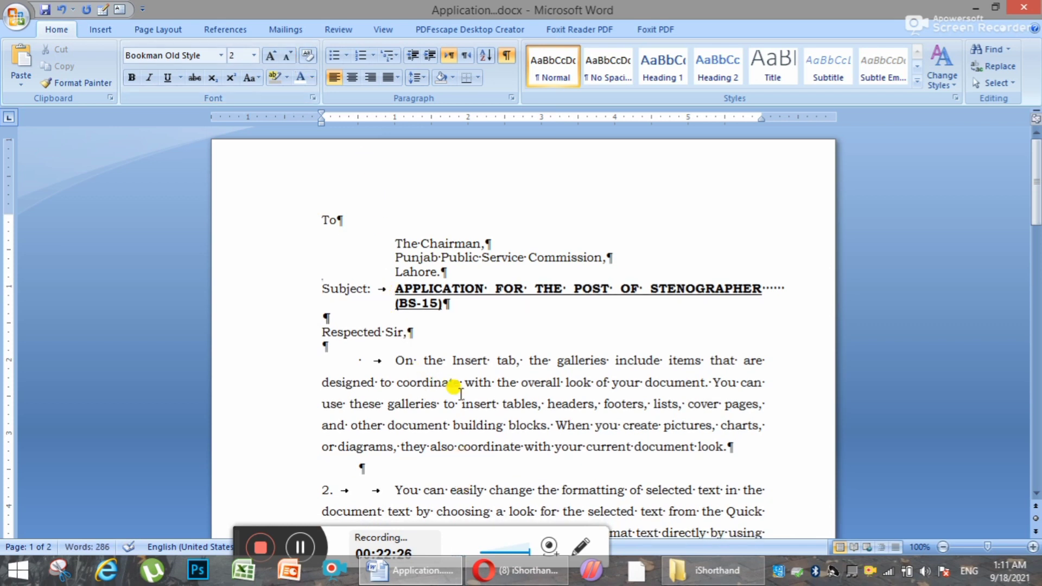
pyautogui.click(273, 56)
pyautogui.click(273, 56)
pyautogui.click(273, 57)
# Shrink the blank line below the Subject to 5 pt with Ctrl+[.
pyautogui.click(322, 281)
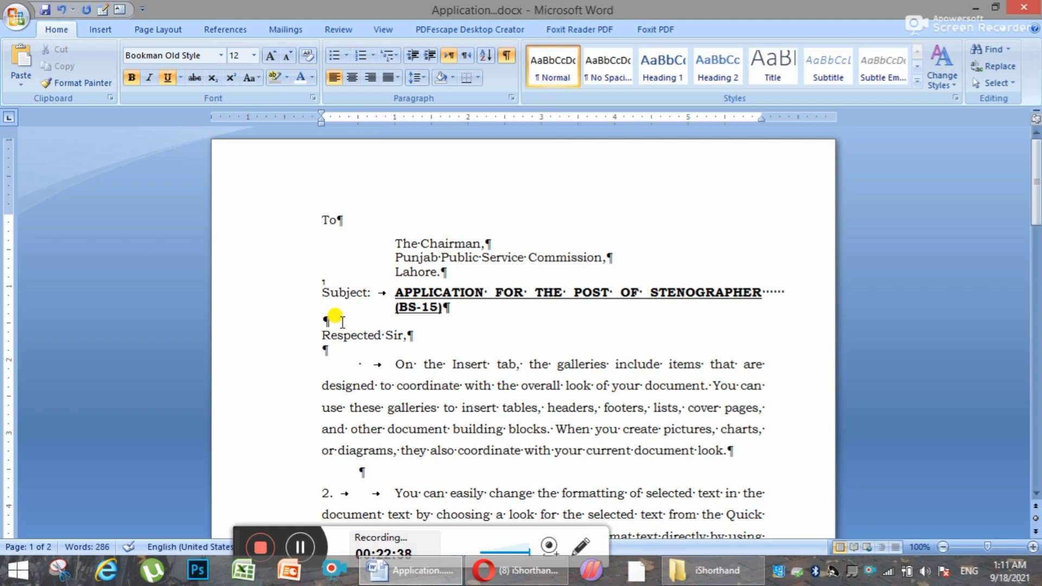
pyautogui.hotkey('ctrl', '[')
pyautogui.hotkey('ctrl', '[')
pyautogui.hotkey('ctrl', '[')
pyautogui.hotkey('ctrl', '[')
pyautogui.hotkey('ctrl', '[')
pyautogui.hotkey('ctrl', '[')
pyautogui.hotkey('ctrl', '[')
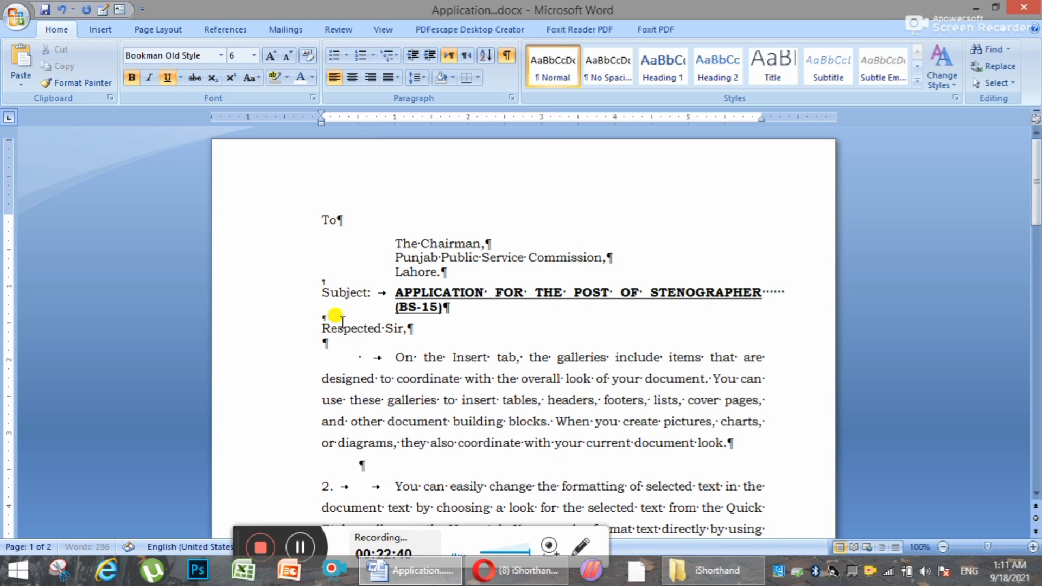
pyautogui.hotkey('ctrl', ']')
pyautogui.hotkey('ctrl', ']')
pyautogui.hotkey('ctrl', ']')
pyautogui.hotkey('ctrl', ']')
pyautogui.hotkey('ctrl', ']')
pyautogui.hotkey('ctrl', ']')
pyautogui.hotkey('ctrl', ']')
pyautogui.hotkey('ctrl', ']')
pyautogui.hotkey('ctrl', ']')
pyautogui.hotkey('ctrl', ']')
pyautogui.hotkey('ctrl', '[')
pyautogui.hotkey('ctrl', '[')
pyautogui.hotkey('ctrl', '[')
pyautogui.hotkey('ctrl', '[')
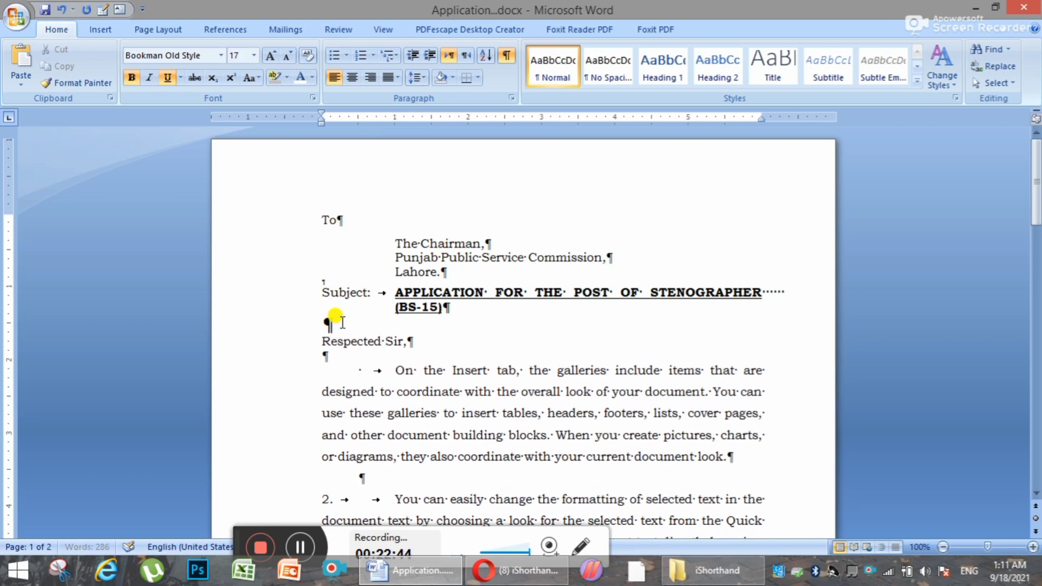
pyautogui.hotkey('ctrl', '[')
pyautogui.hotkey('ctrl', '[')
pyautogui.hotkey('ctrl', '[')
pyautogui.hotkey('ctrl', '[')
pyautogui.hotkey('ctrl', '[')
pyautogui.hotkey('ctrl', '[')
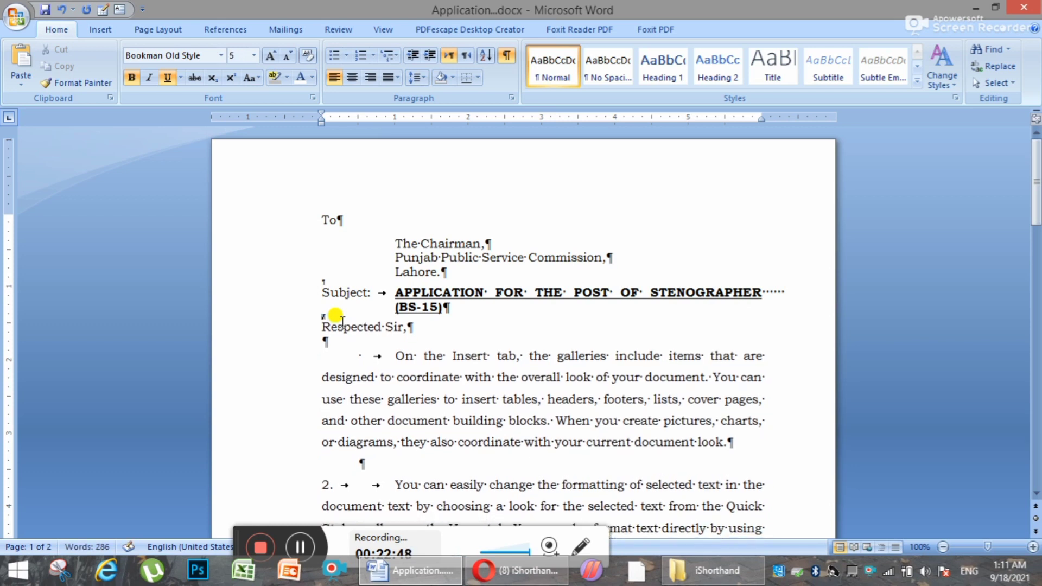
# Shrink the blank line below Respected Sir to 5 pt.
pyautogui.click(350, 353)
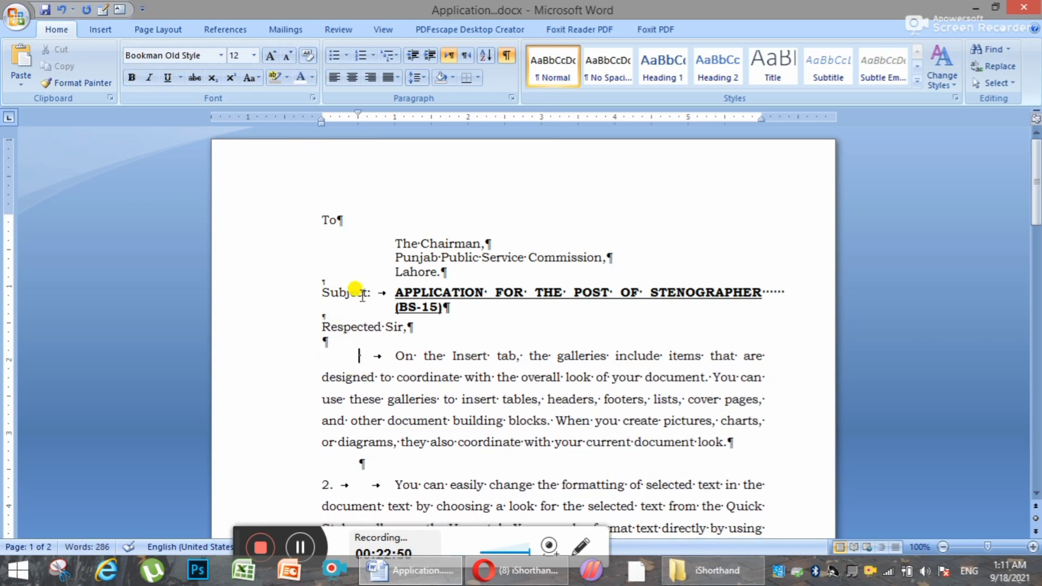
pyautogui.click(288, 55)
pyautogui.click(288, 55)
pyautogui.click(288, 55)
pyautogui.click(288, 56)
pyautogui.click(288, 56)
pyautogui.click(288, 55)
pyautogui.click(288, 55)
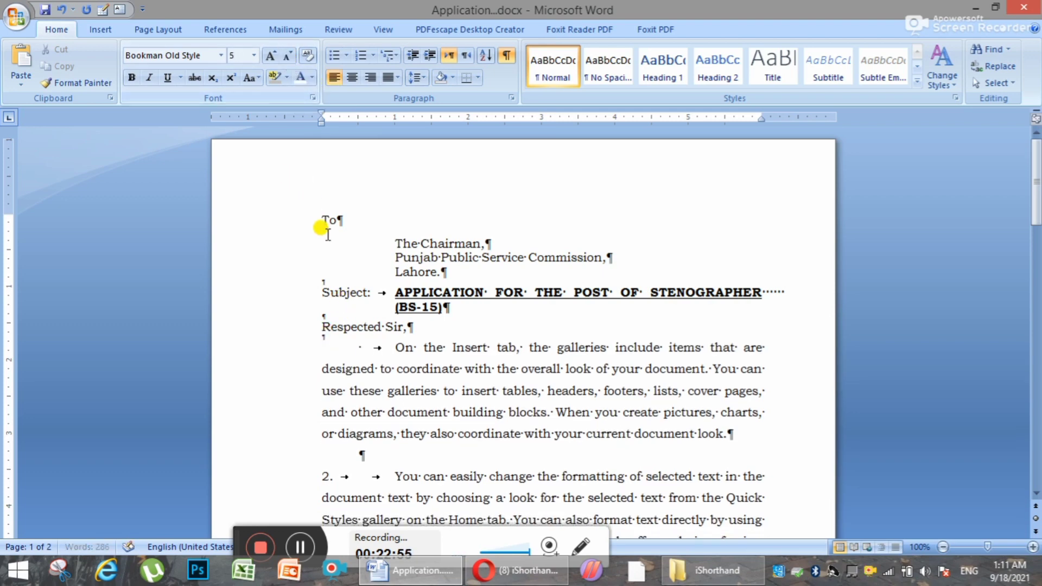
# Shrink the blank lines before items 2 and 3 to tiny spacers.
pyautogui.scroll(-1, 326, 225)
pyautogui.click(377, 414)
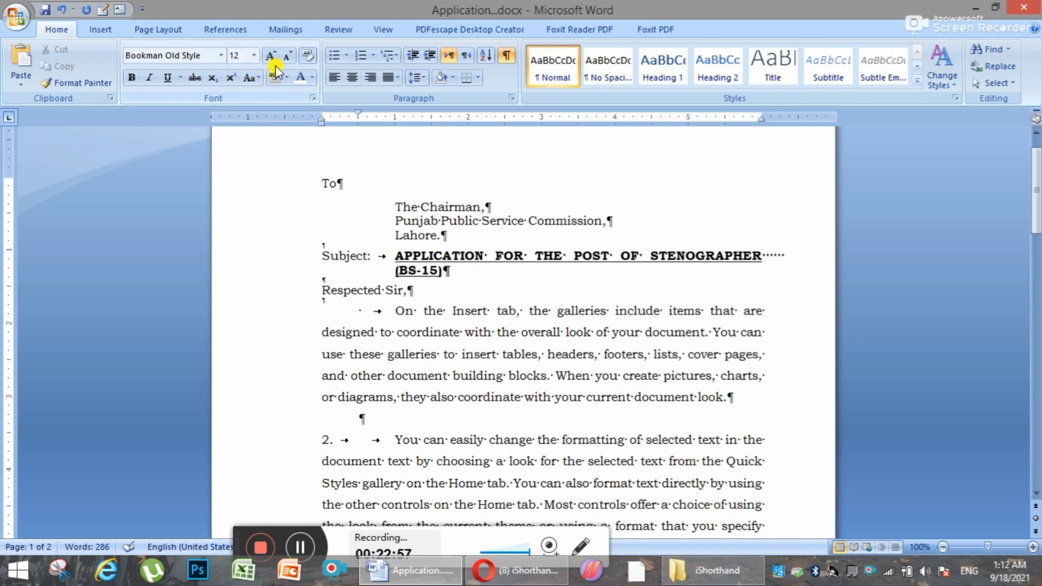
pyautogui.click(287, 54)
pyautogui.click(286, 54)
pyautogui.click(287, 54)
pyautogui.click(287, 54)
pyautogui.click(286, 54)
pyautogui.click(285, 53)
pyautogui.click(285, 54)
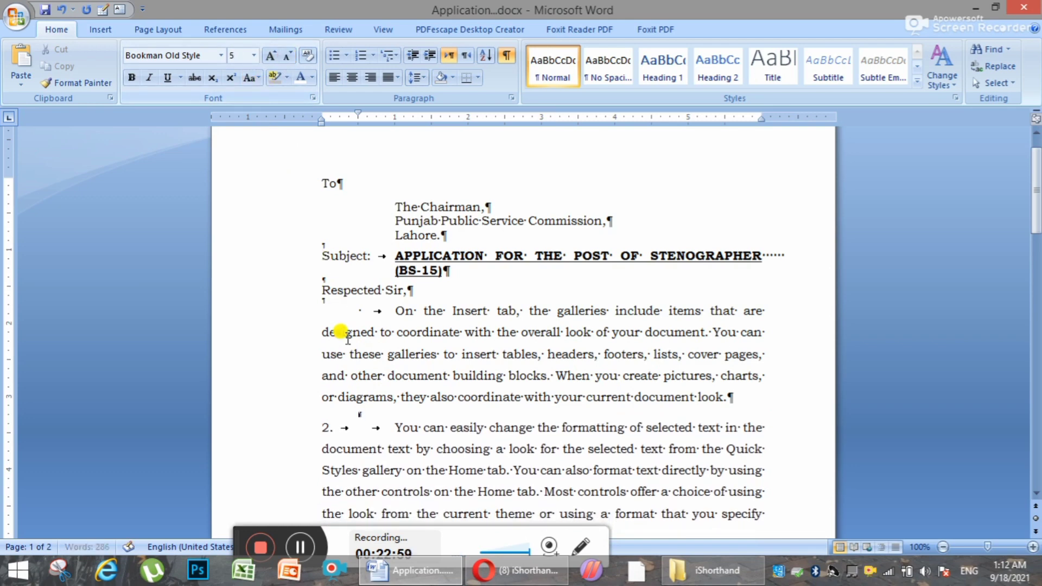
pyautogui.scroll(-3, 352, 337)
pyautogui.click(346, 442)
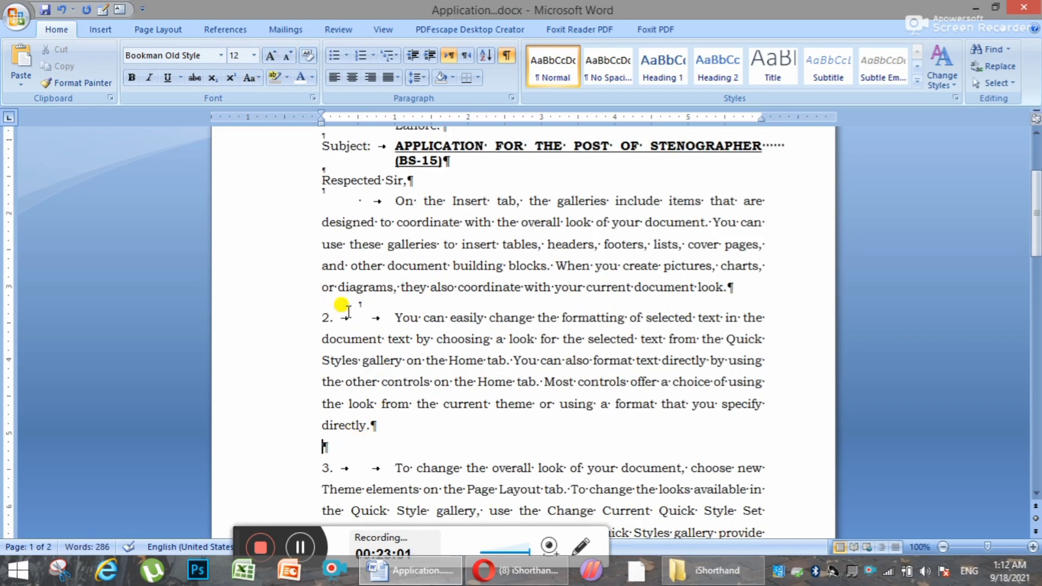
pyautogui.click(290, 56)
pyautogui.click(290, 57)
pyautogui.click(290, 56)
pyautogui.click(290, 57)
pyautogui.click(288, 54)
pyautogui.click(288, 54)
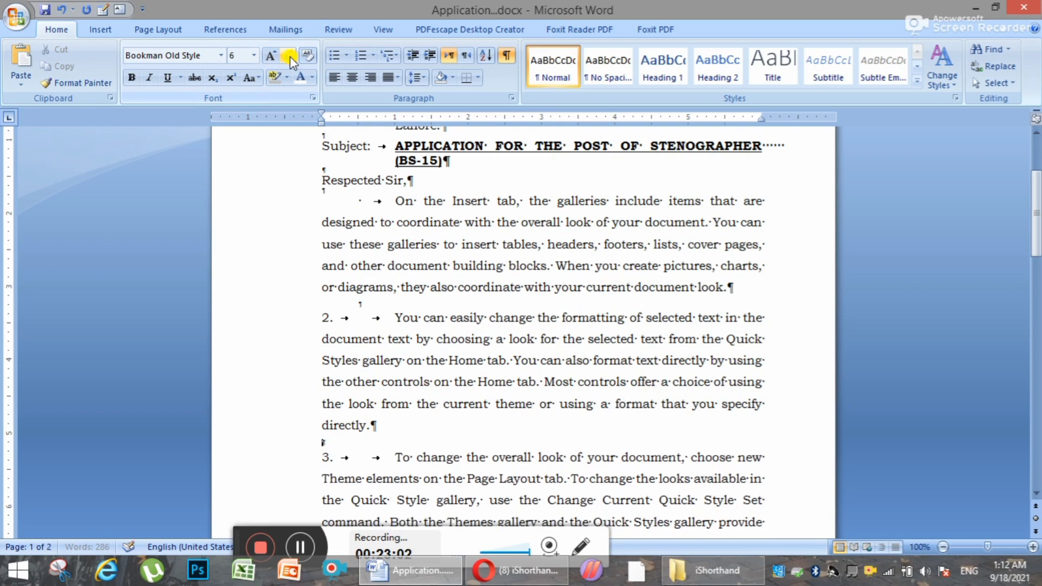
pyautogui.click(288, 54)
# Shrink the empty line above item 4, then select text in item 4's last line.
pyautogui.scroll(-3, 345, 422)
pyautogui.scroll(-1, 353, 443)
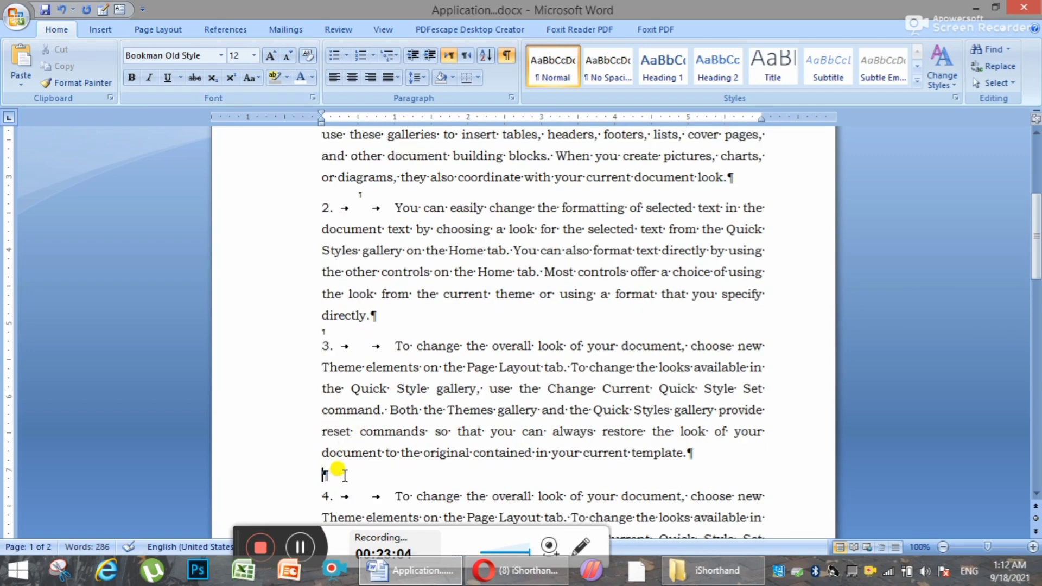
pyautogui.click(291, 56)
pyautogui.click(290, 57)
pyautogui.click(291, 57)
pyautogui.click(291, 56)
pyautogui.click(291, 56)
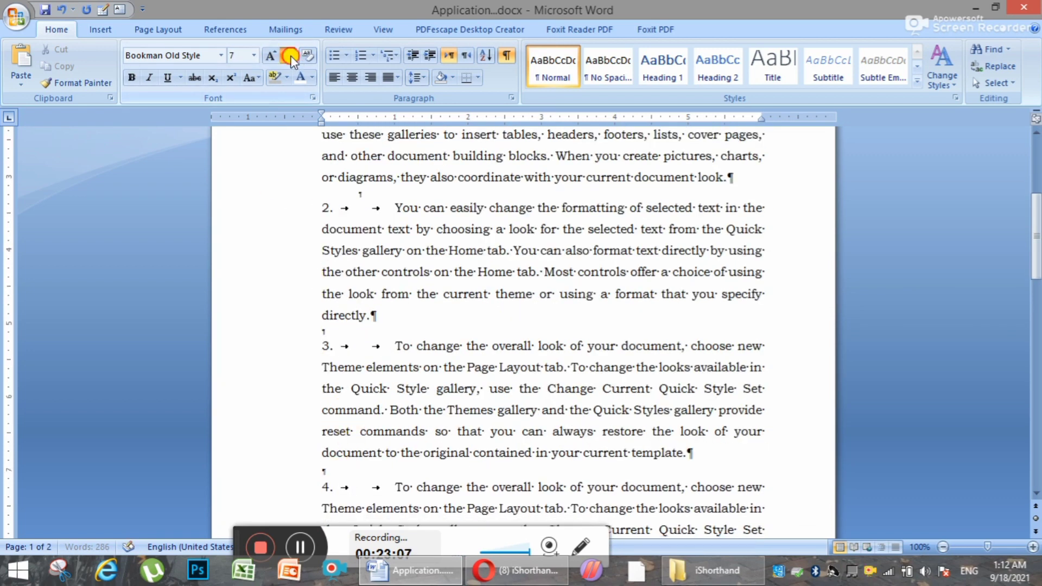
pyautogui.click(291, 56)
pyautogui.click(291, 56)
pyautogui.scroll(-5, 380, 456)
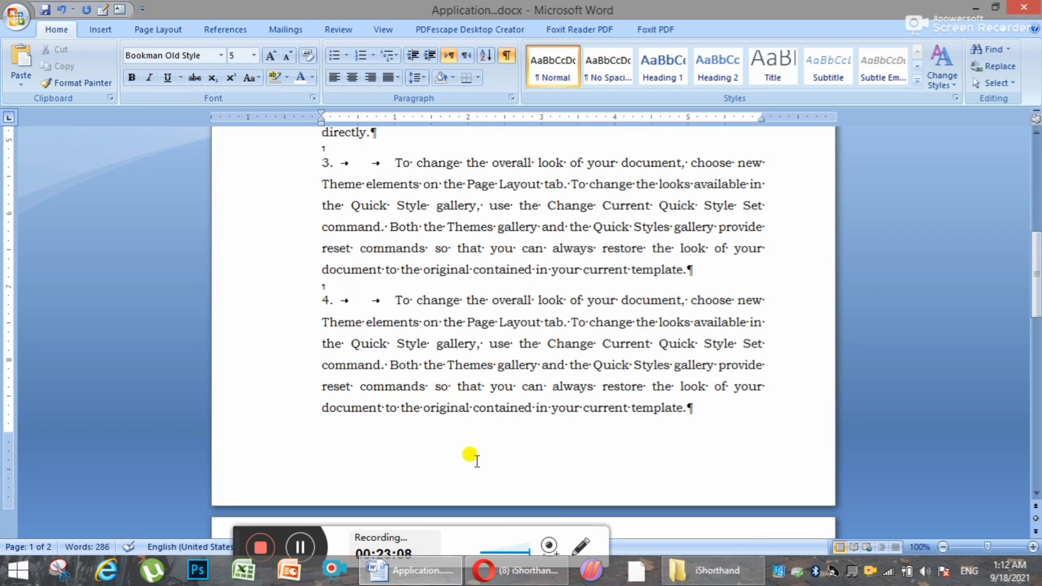
pyautogui.click(441, 434)
pyautogui.scroll(-7, 391, 437)
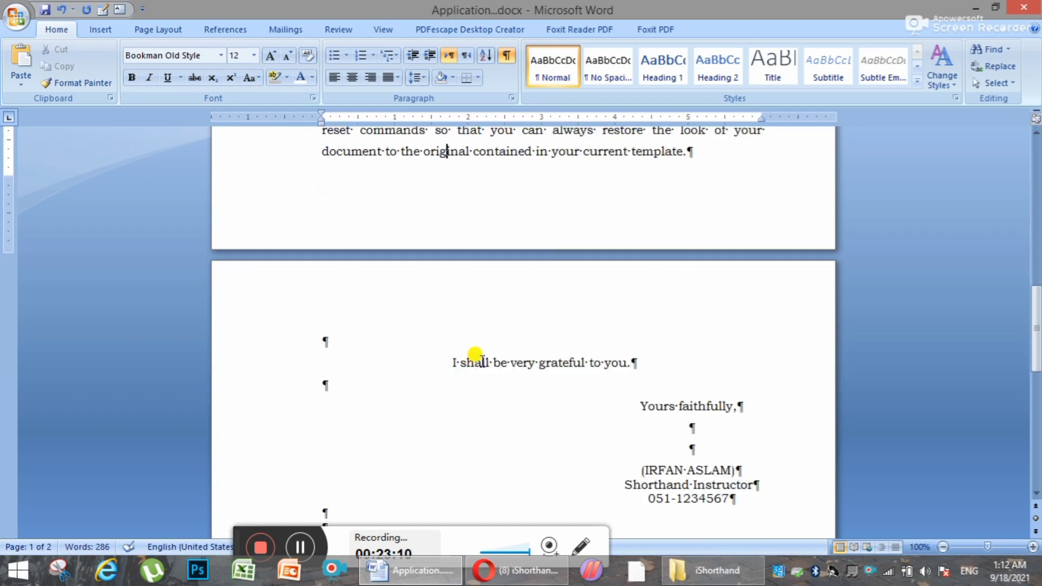
pyautogui.moveTo(649, 359); pyautogui.dragTo(434, 362)
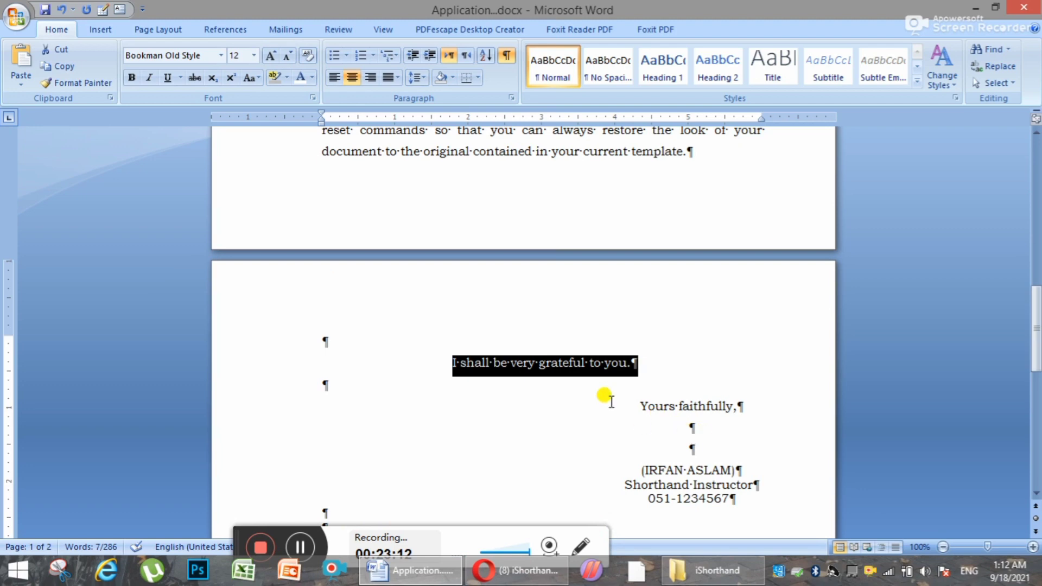
pyautogui.scroll(4, 465, 328)
pyautogui.scroll(12, 348, 314)
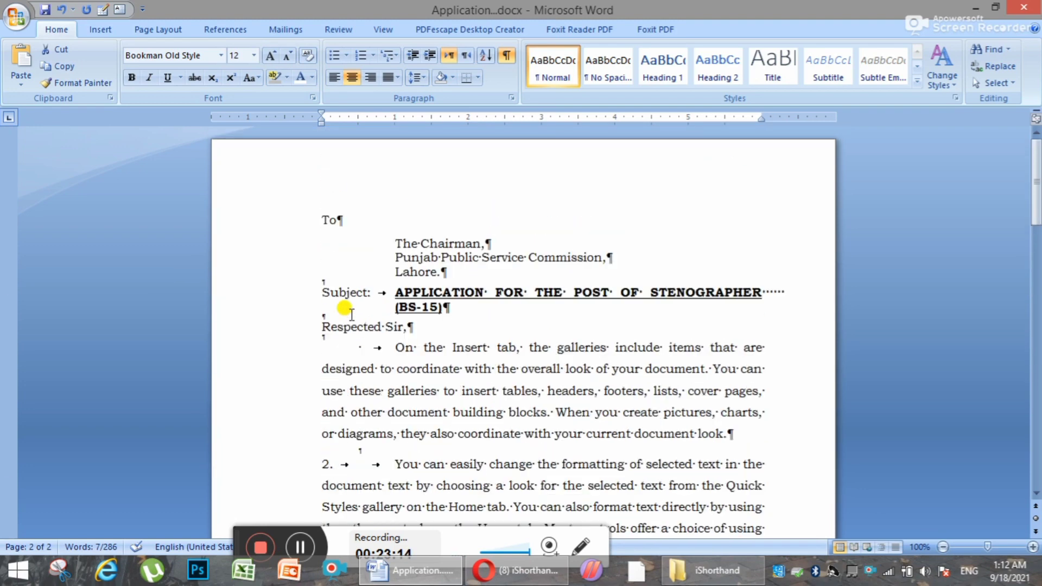
# Shrink the blank lines under the Subject and before paragraph 1 further.
pyautogui.click(348, 314)
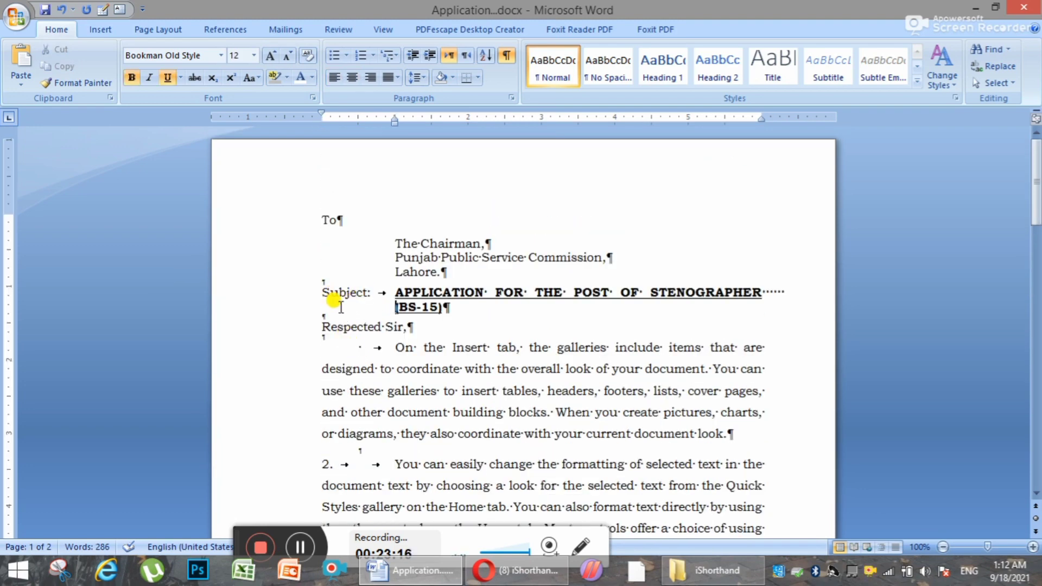
pyautogui.doubleClick(287, 56)
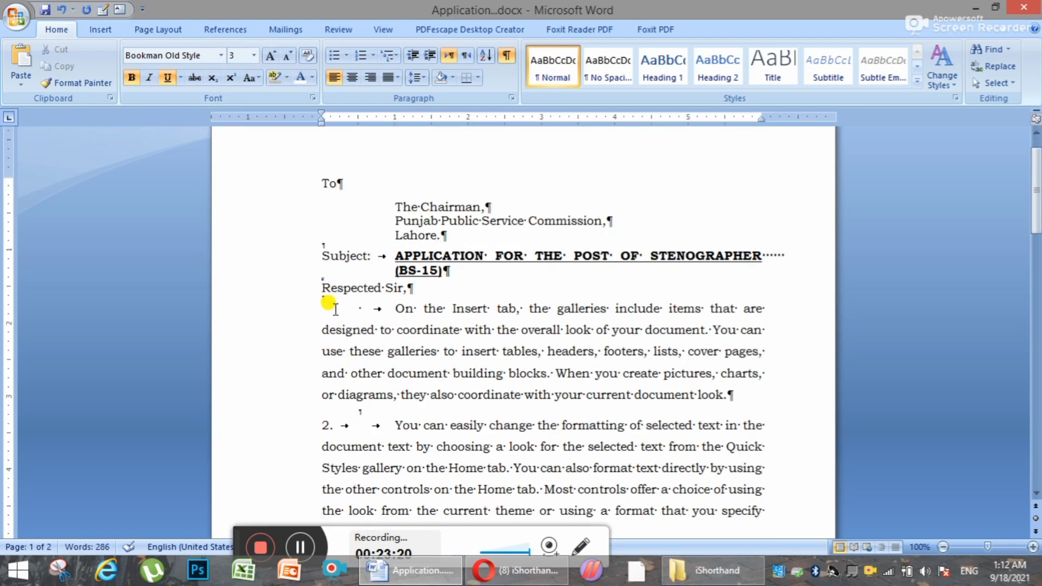
pyautogui.click(357, 305)
pyautogui.click(288, 55)
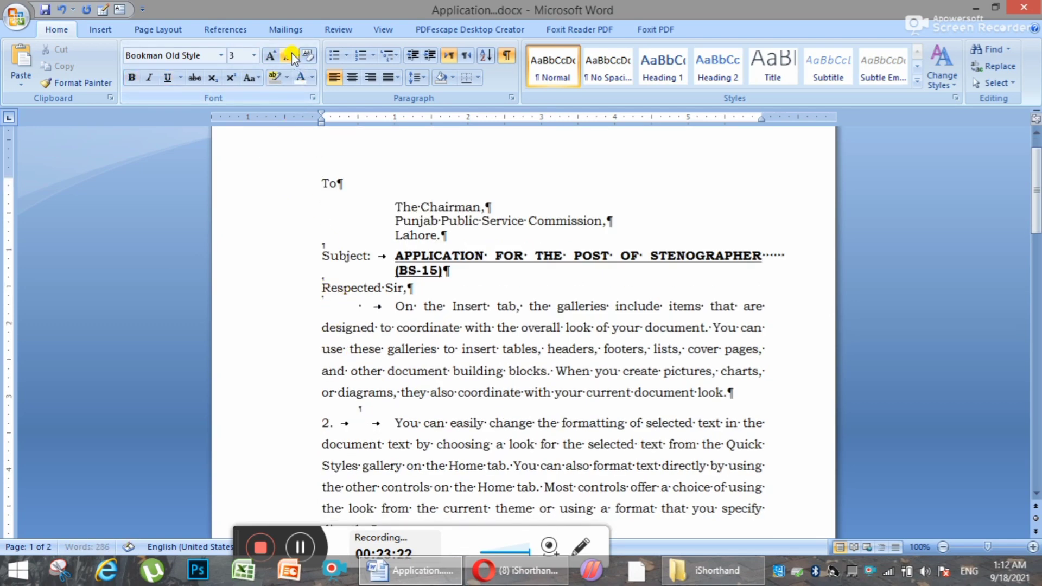
pyautogui.click(288, 55)
# Shrink the blank lines before items 2 and 3 further.
pyautogui.scroll(-1, 369, 326)
pyautogui.click(359, 333)
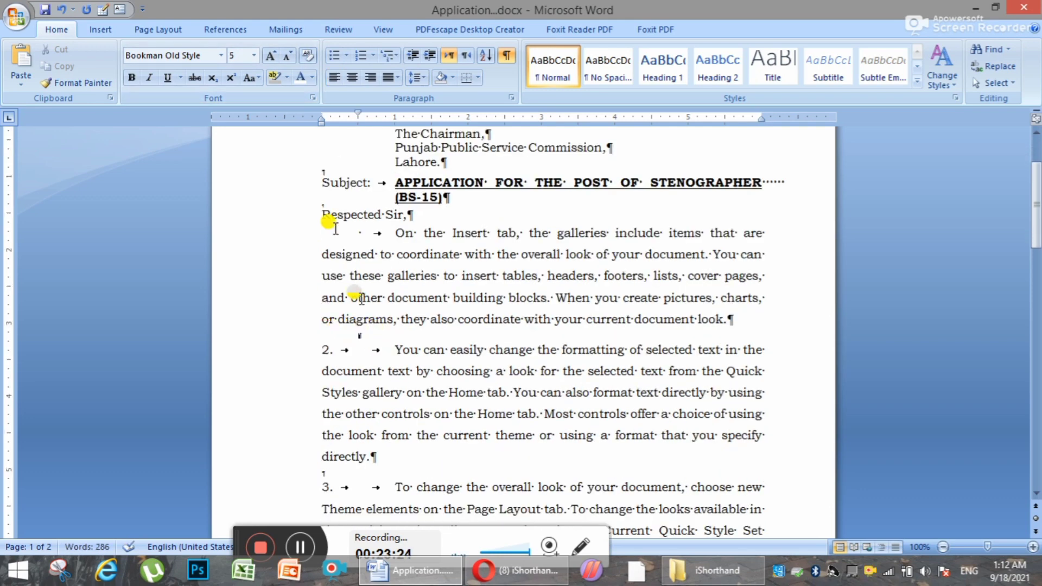
pyautogui.click(288, 55)
pyautogui.click(287, 55)
pyautogui.click(332, 470)
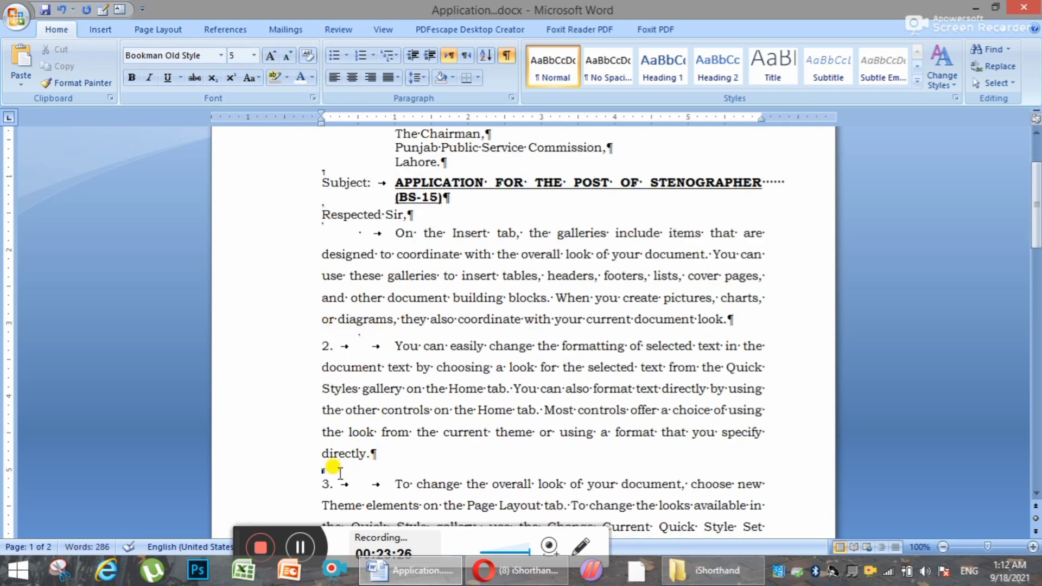
pyautogui.click(288, 55)
pyautogui.click(288, 56)
# Shrink the blank lines before and after item 4 to 5-pt spacers.
pyautogui.scroll(-2, 358, 380)
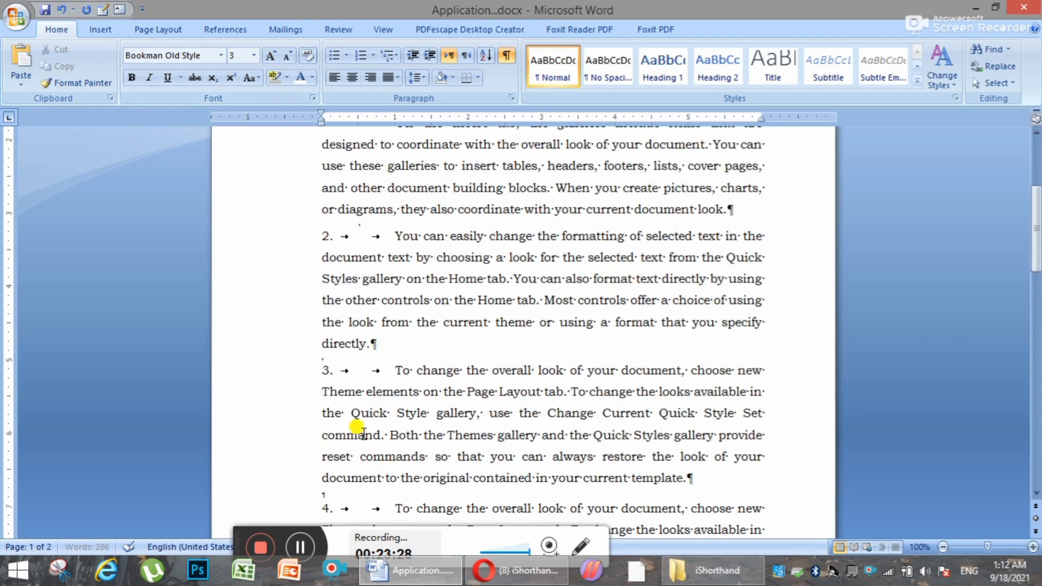
pyautogui.click(318, 202)
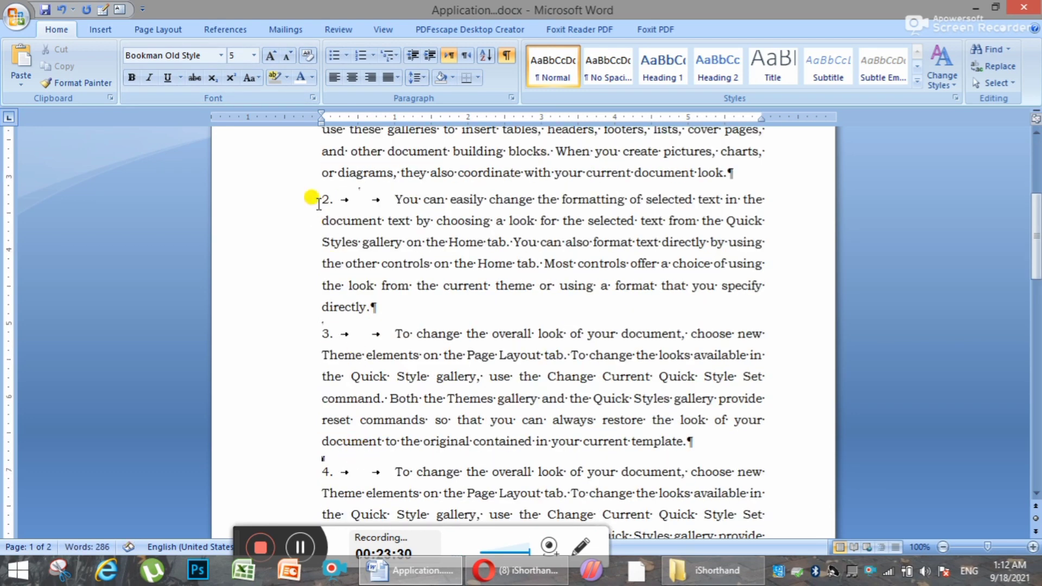
pyautogui.click(286, 55)
pyautogui.click(287, 55)
pyautogui.scroll(-2, 365, 391)
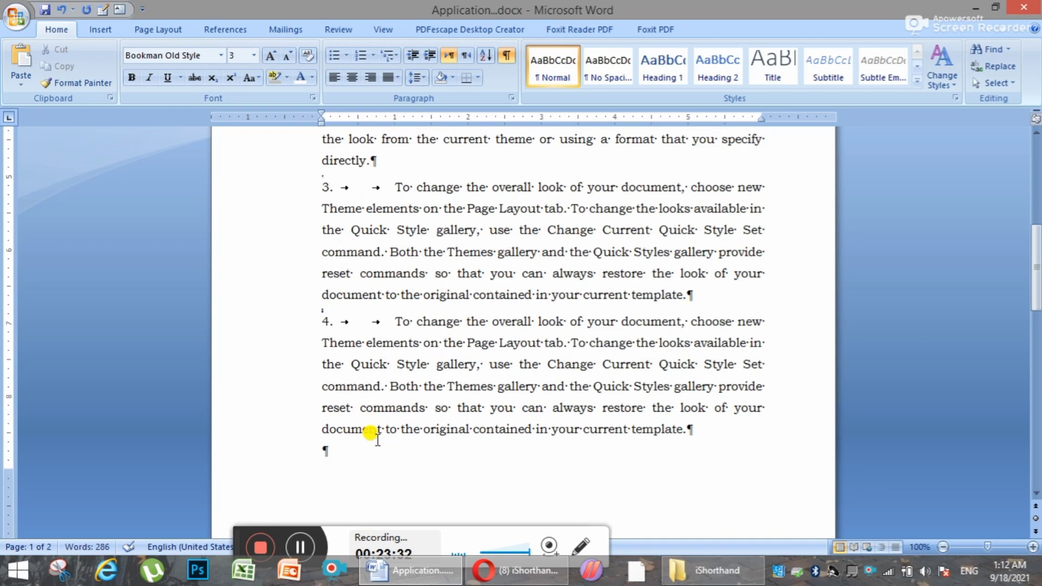
pyautogui.click(352, 448)
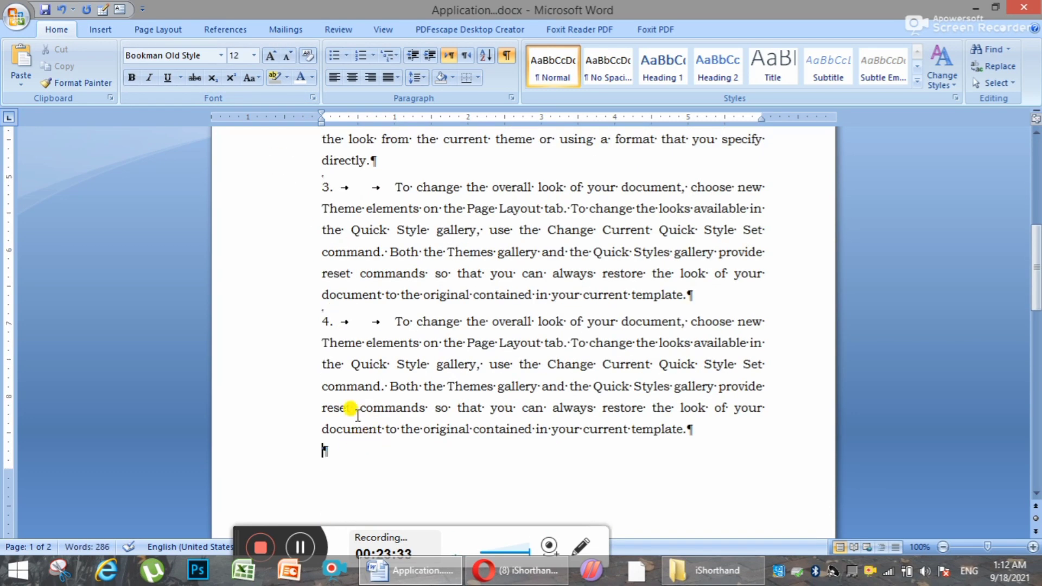
pyautogui.click(286, 57)
pyautogui.click(286, 57)
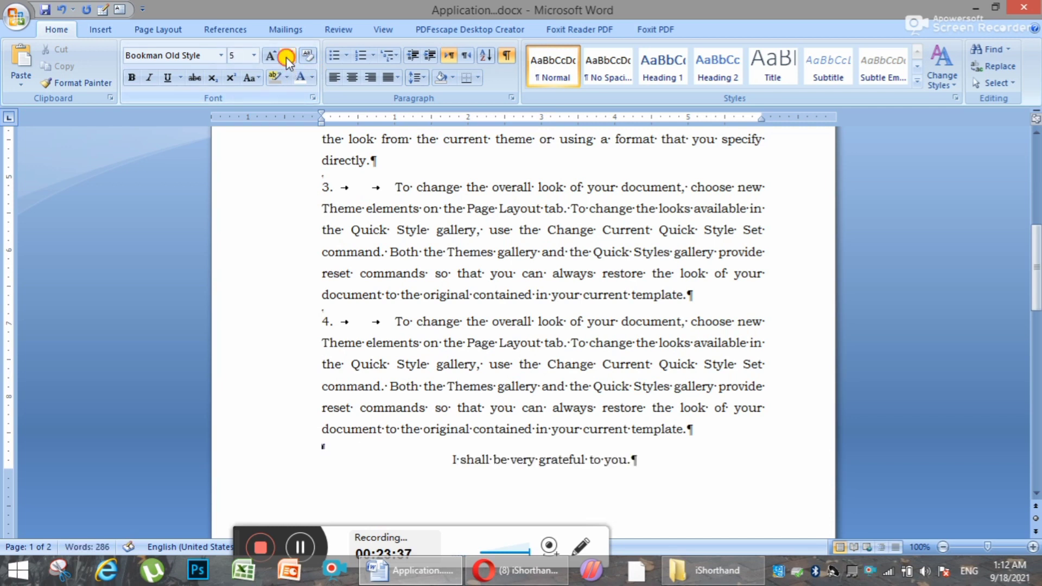
# Fine-tune the empty line after item 4 and shrink the blank line above the closing sentence.
pyautogui.click(287, 56)
pyautogui.click(286, 57)
pyautogui.click(287, 57)
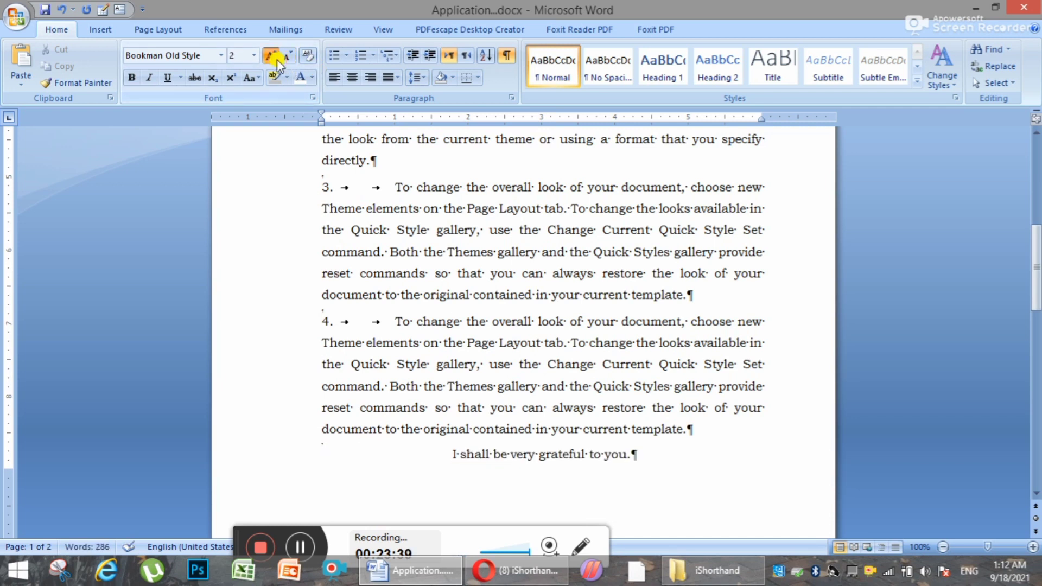
pyautogui.click(277, 60)
pyautogui.scroll(-2, 433, 454)
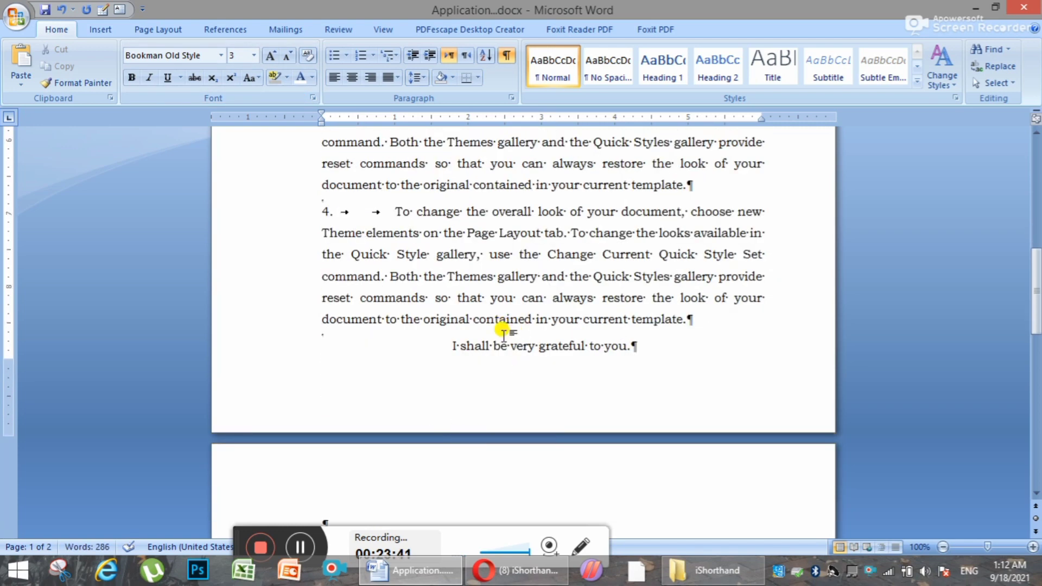
pyautogui.click(332, 336)
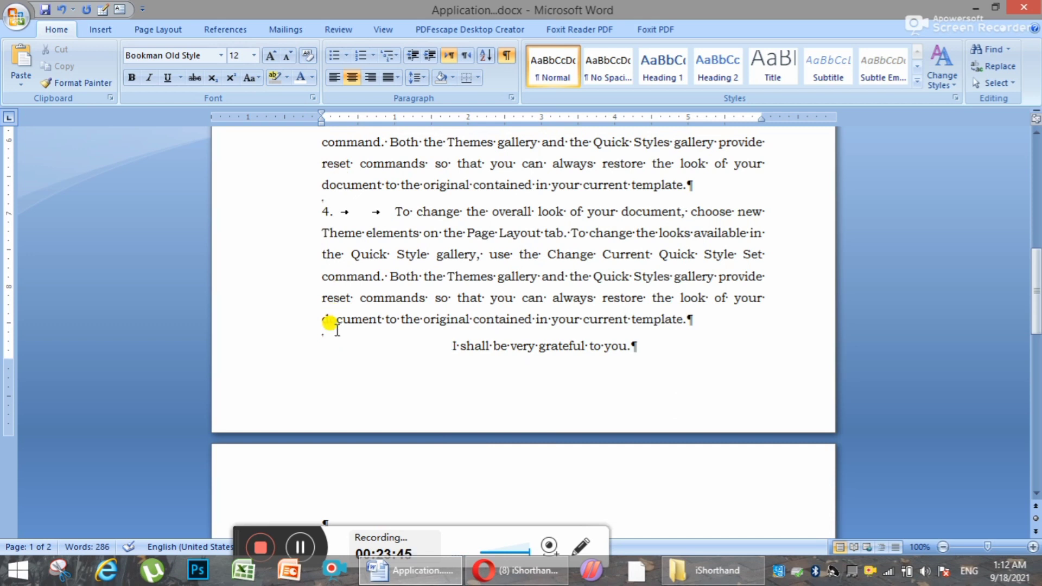
pyautogui.click(329, 334)
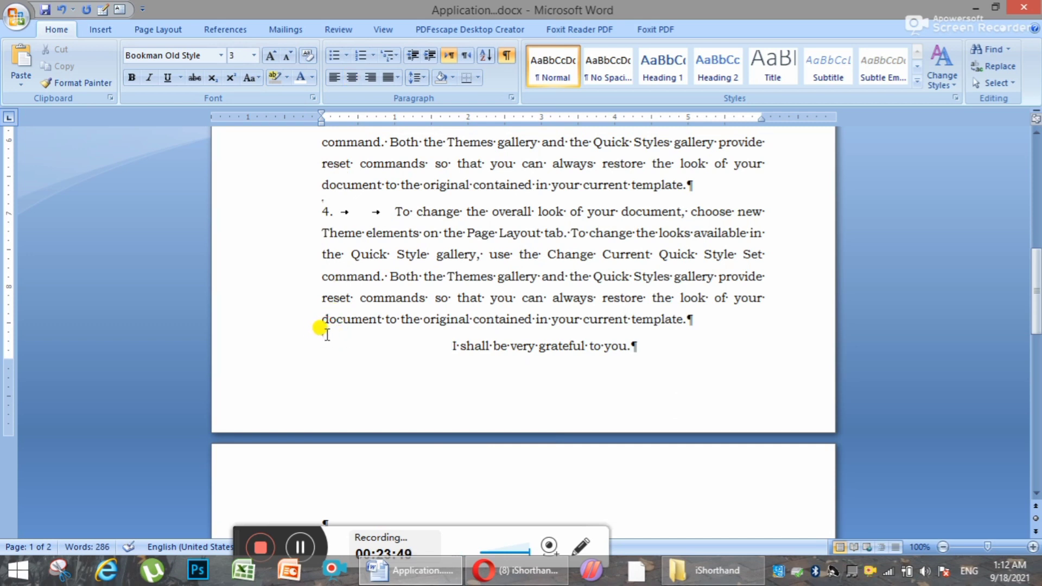
pyautogui.click(288, 57)
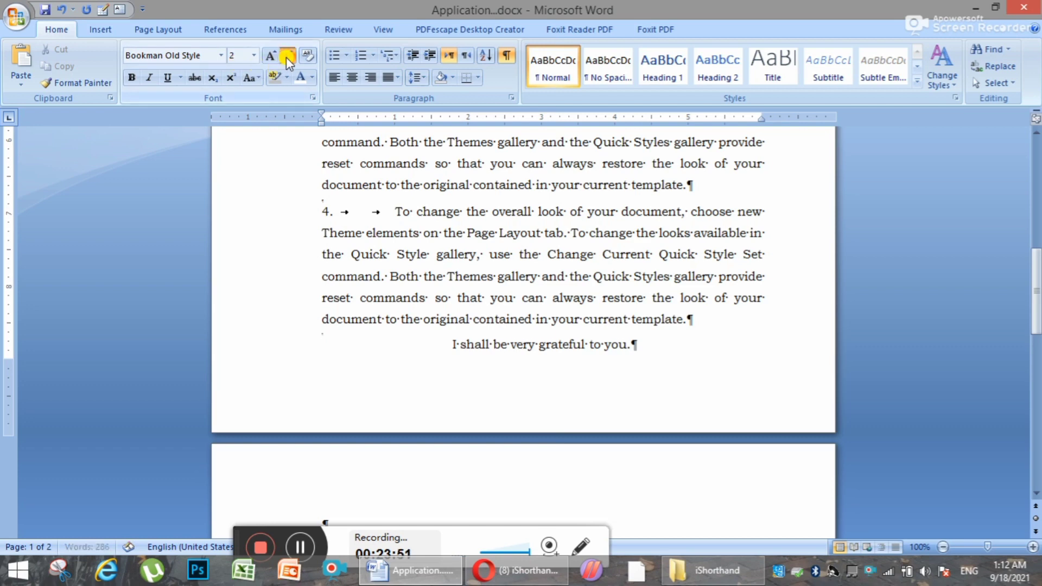
pyautogui.click(288, 56)
# Shrink the blank line under 'Yours faithfully' with repeated Shrink Font.
pyautogui.click(569, 387)
pyautogui.scroll(-3, 570, 392)
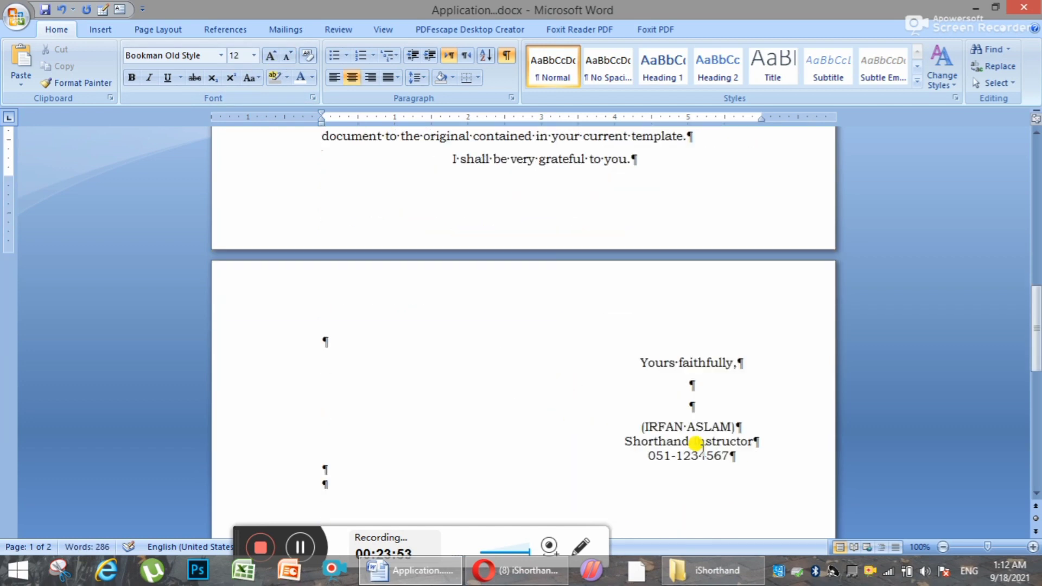
pyautogui.click(692, 405)
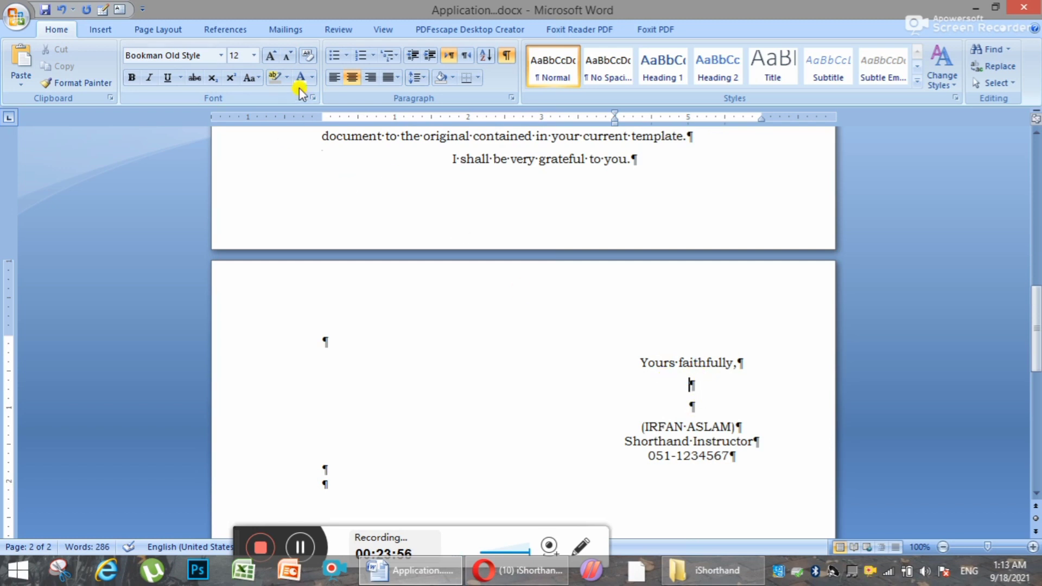
pyautogui.click(291, 55)
pyautogui.click(291, 56)
pyautogui.click(291, 56)
pyautogui.click(291, 56)
pyautogui.click(291, 56)
pyautogui.click(290, 56)
pyautogui.click(290, 56)
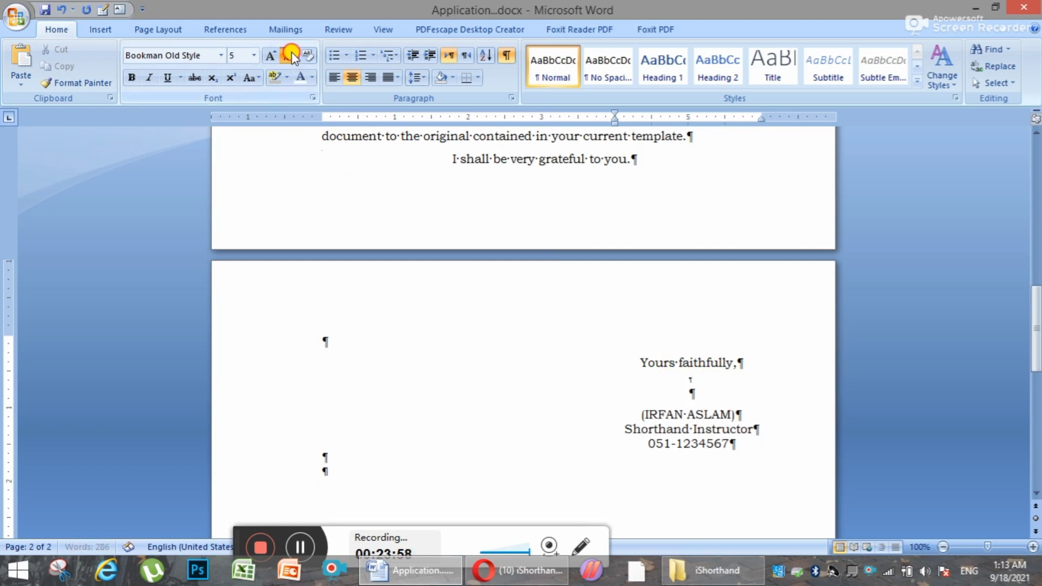
pyautogui.click(290, 56)
# Shrink the empty paragraph above 'Yours faithfully' down to a 1-point spacer.
pyautogui.click(330, 339)
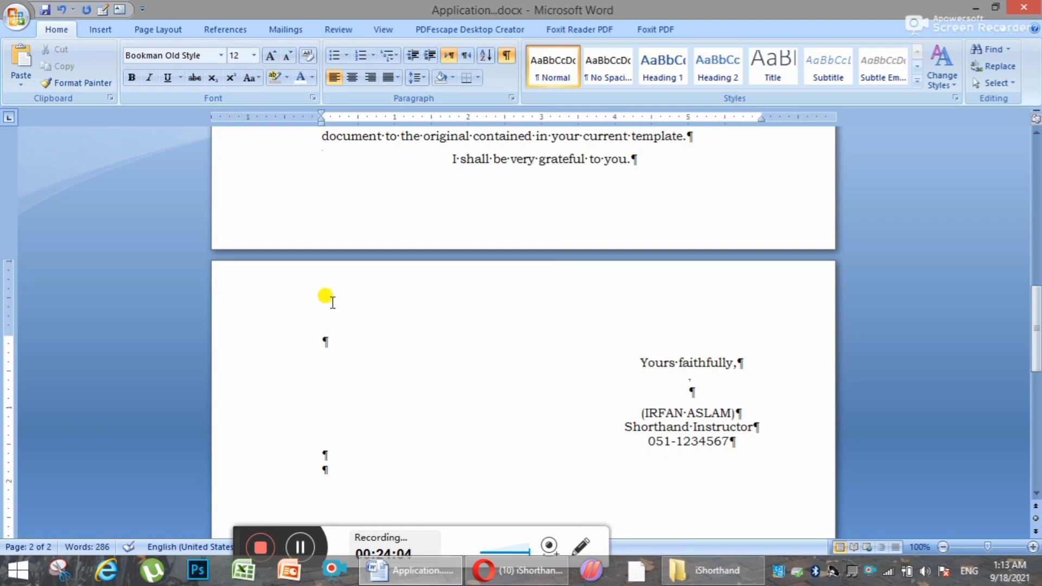
pyautogui.click(286, 57)
pyautogui.click(286, 57)
pyautogui.click(286, 57)
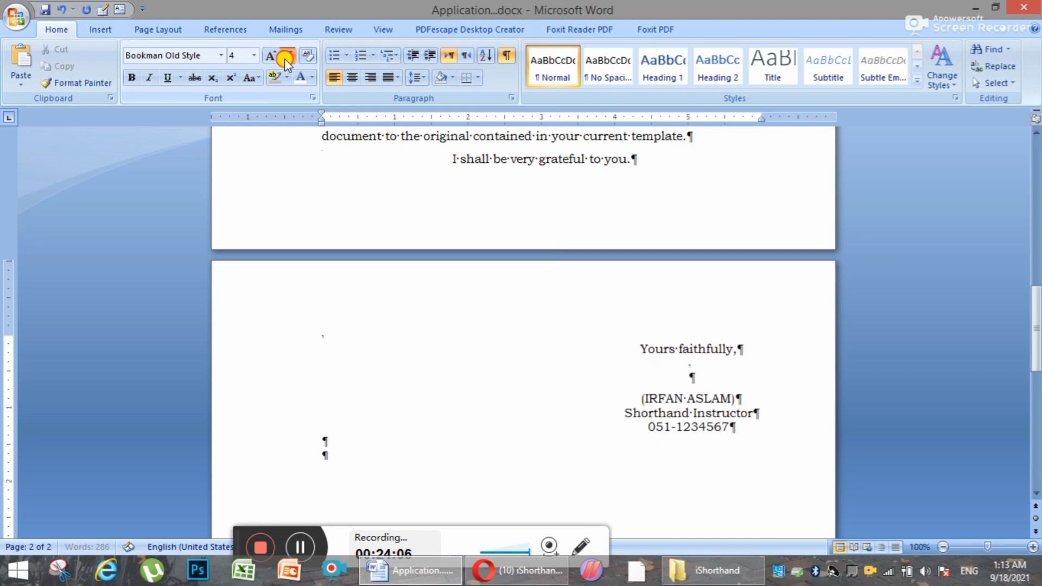
pyautogui.click(286, 58)
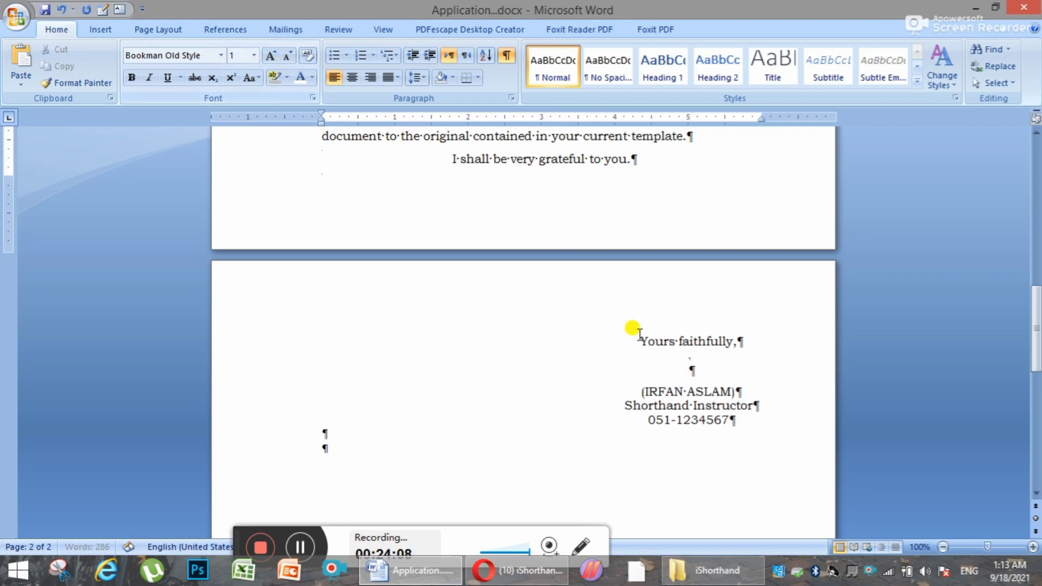
pyautogui.scroll(20, 545, 348)
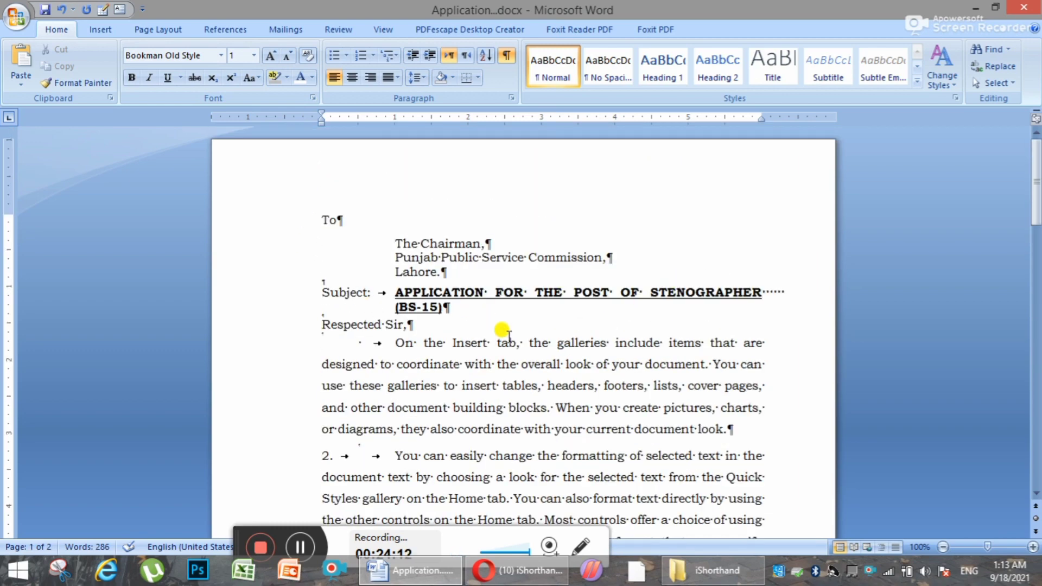
# Select the first body paragraph and try 1.15 line spacing on it.
pyautogui.scroll(-3, 458, 336)
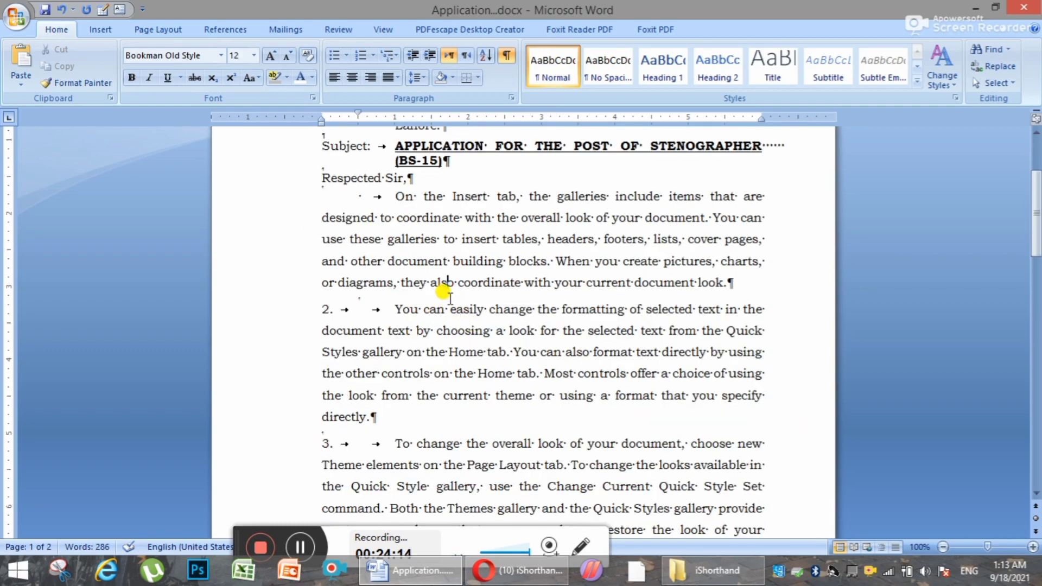
pyautogui.scroll(-8, 437, 293)
pyautogui.scroll(10, 565, 363)
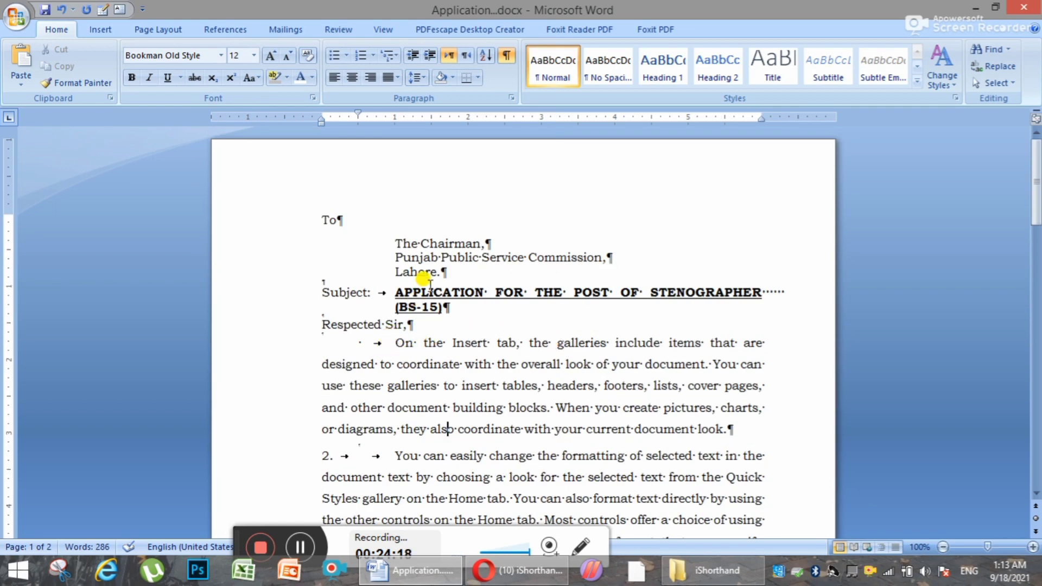
pyautogui.moveTo(389, 342); pyautogui.dragTo(724, 430)
pyautogui.click(418, 77)
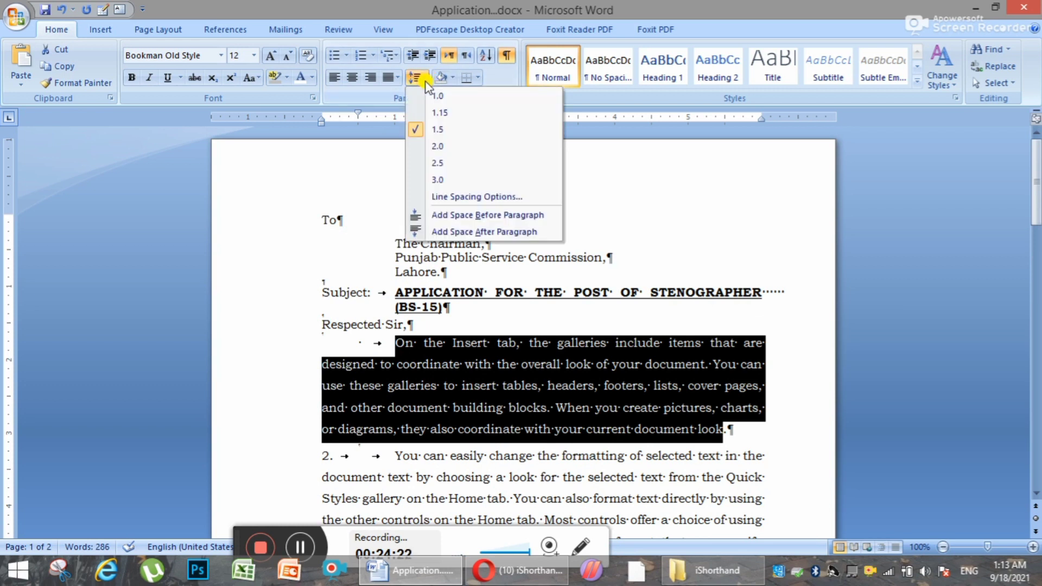
pyautogui.click(430, 110)
pyautogui.click(673, 409)
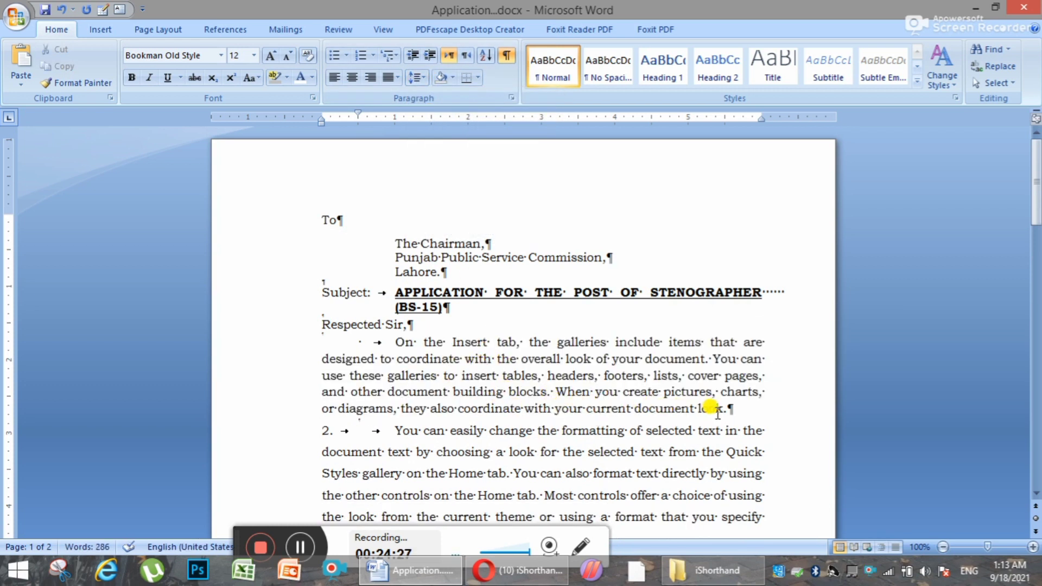
# Change the first body paragraph's line spacing to 1.5 and review the resulting pages.
pyautogui.moveTo(726, 408); pyautogui.dragTo(395, 342)
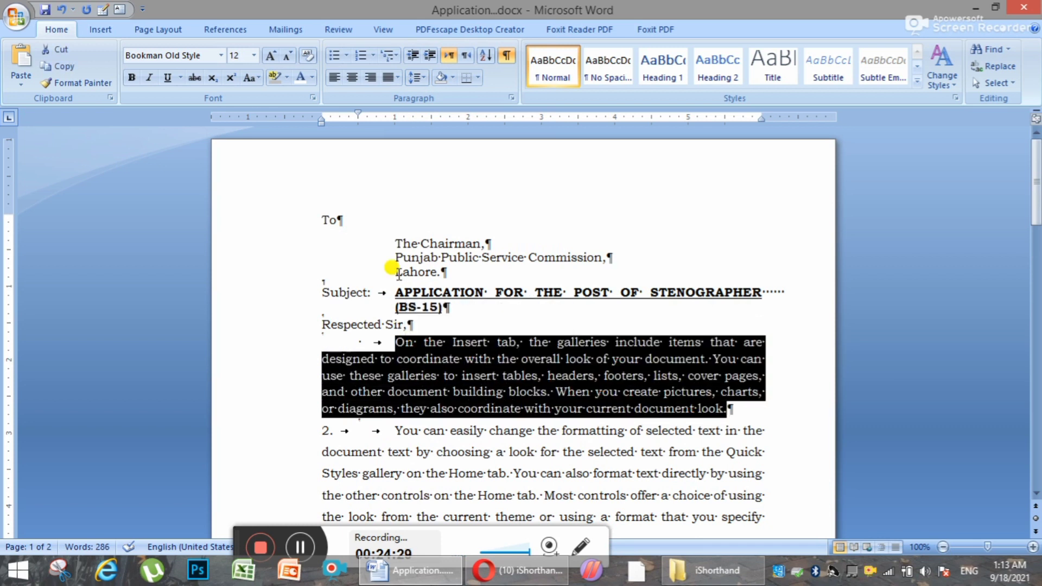
pyautogui.click(417, 82)
pyautogui.click(442, 131)
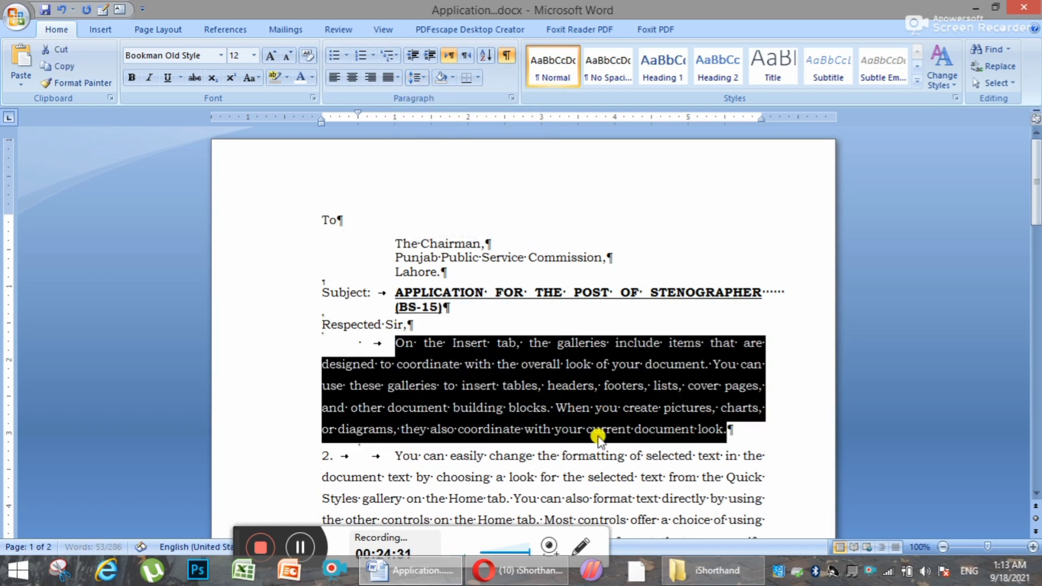
pyautogui.click(602, 430)
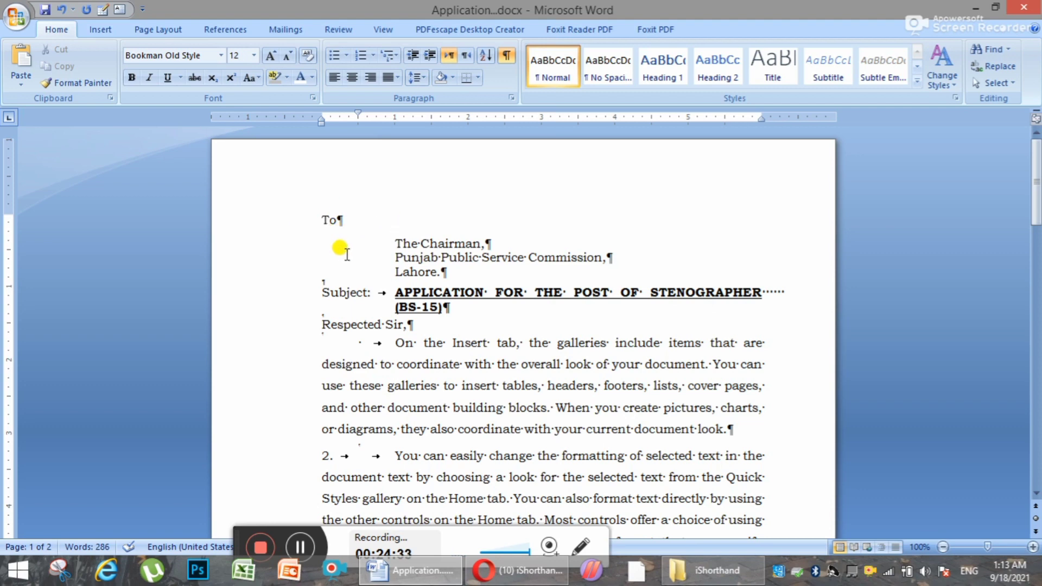
pyautogui.scroll(-2, 337, 247)
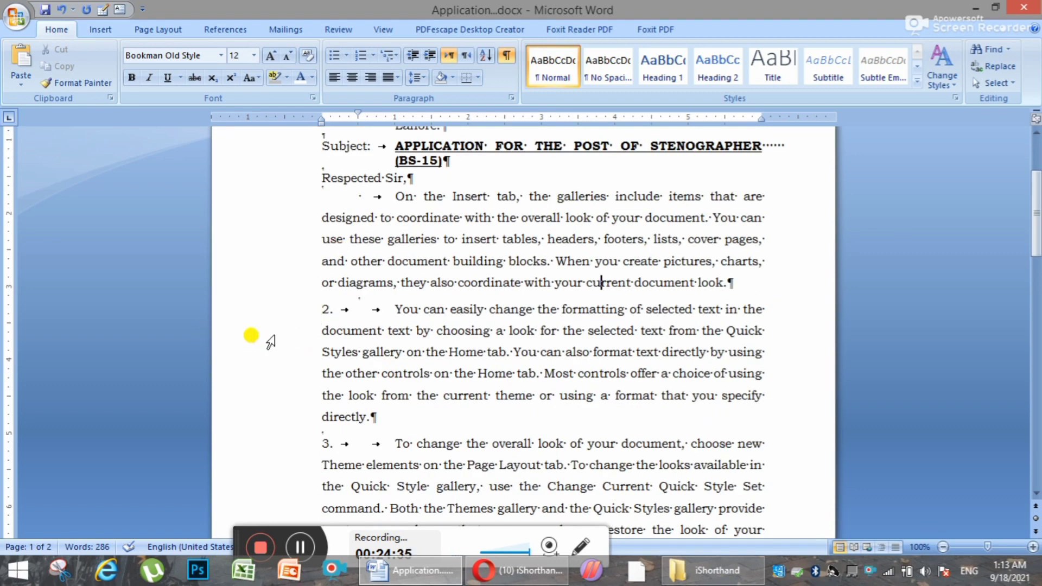
pyautogui.scroll(2, 271, 331)
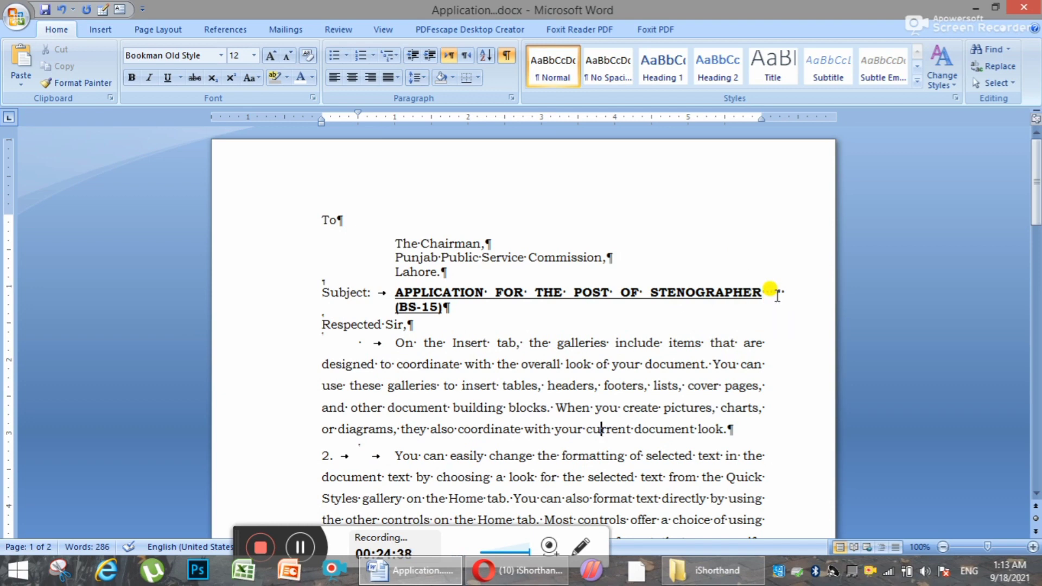
pyautogui.scroll(-8, 760, 291)
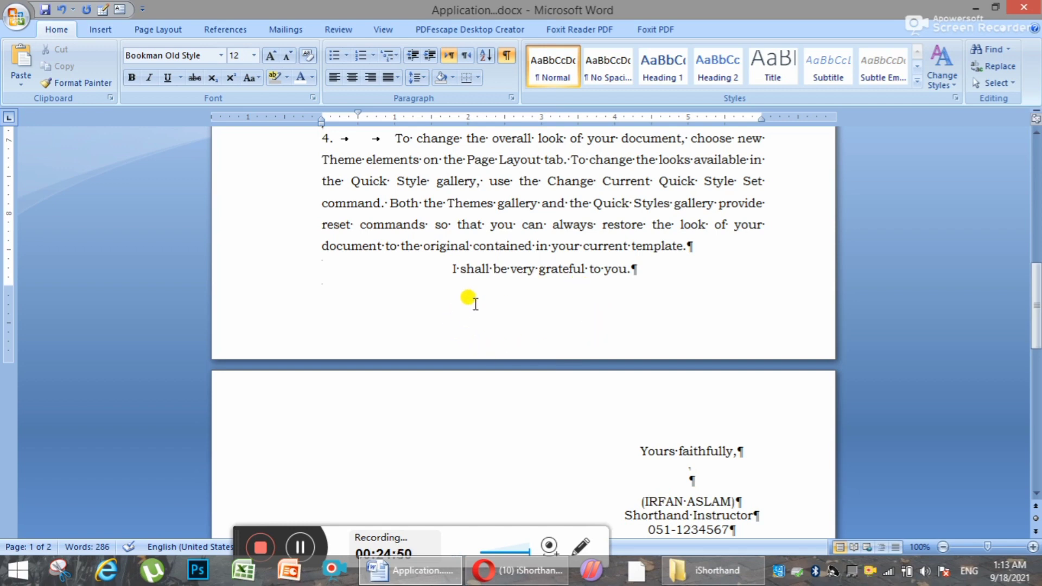
pyautogui.scroll(5, 472, 287)
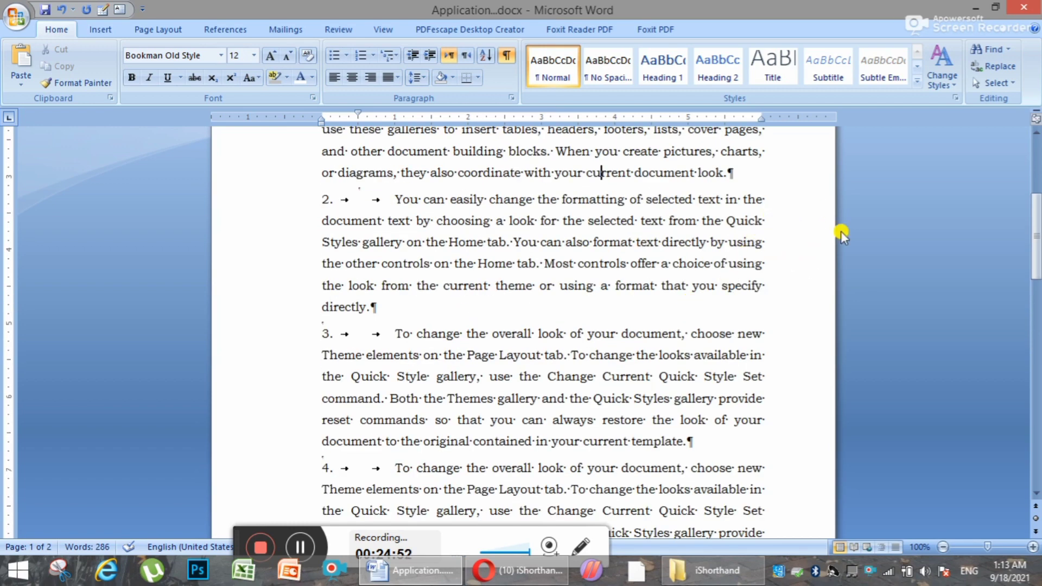
pyautogui.scroll(4, 814, 233)
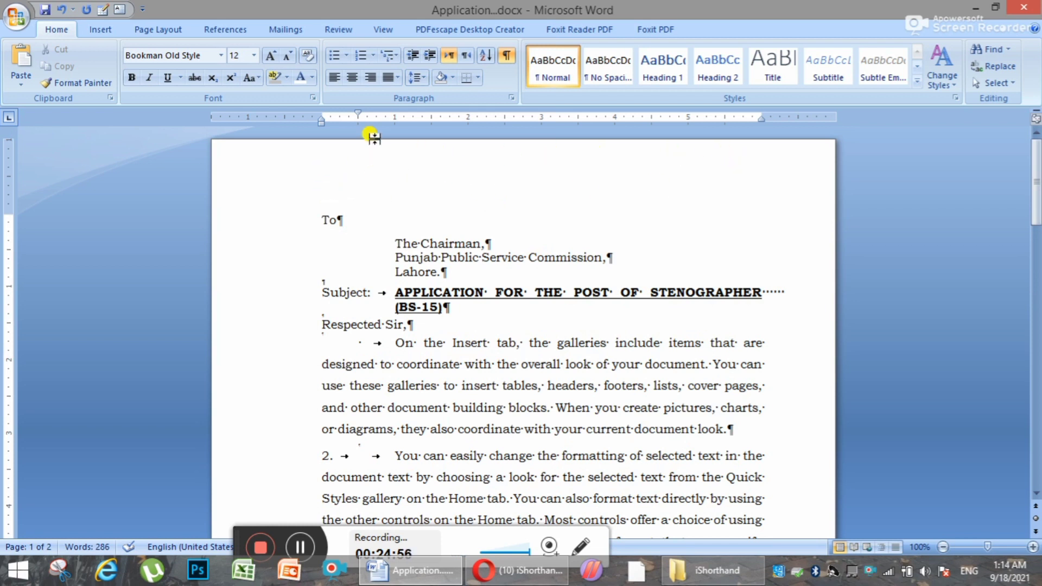
# Open Custom Margins and bring the top margin down to 0.5".
pyautogui.click(154, 30)
pyautogui.click(116, 81)
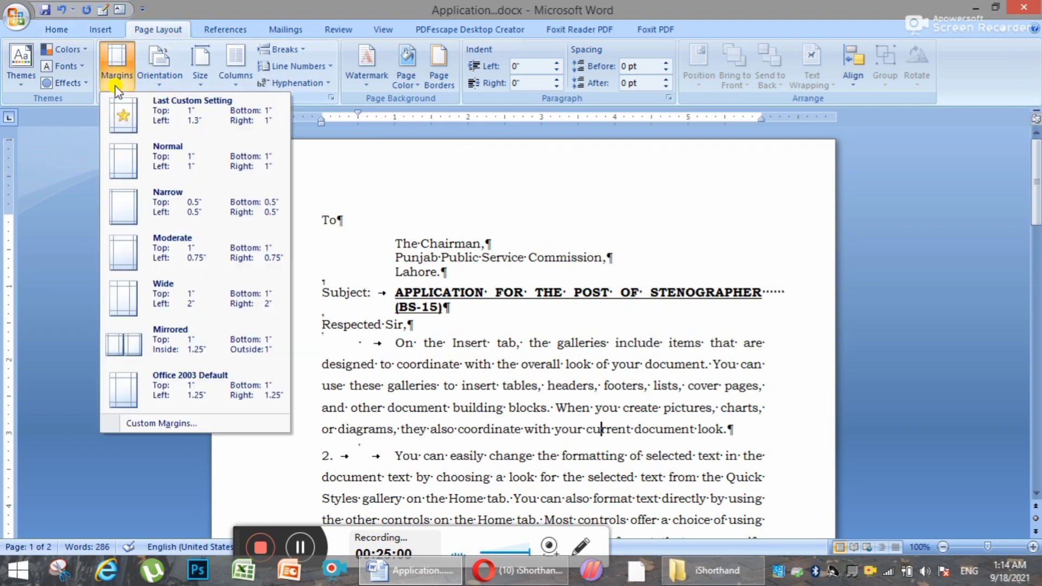
pyautogui.click(174, 422)
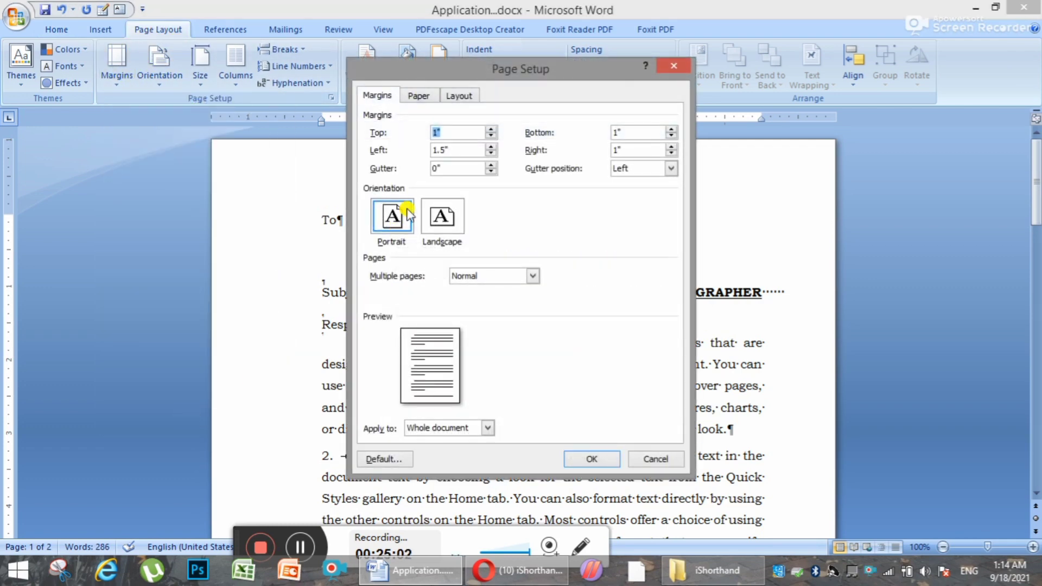
pyautogui.click(444, 132)
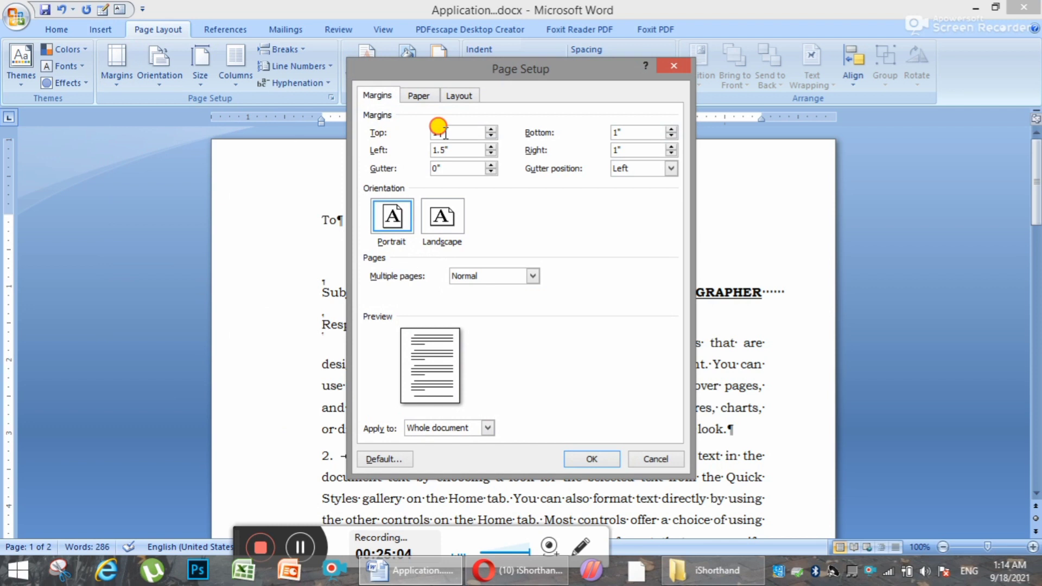
pyautogui.click(491, 137)
pyautogui.click(492, 136)
pyautogui.click(492, 137)
pyautogui.click(492, 136)
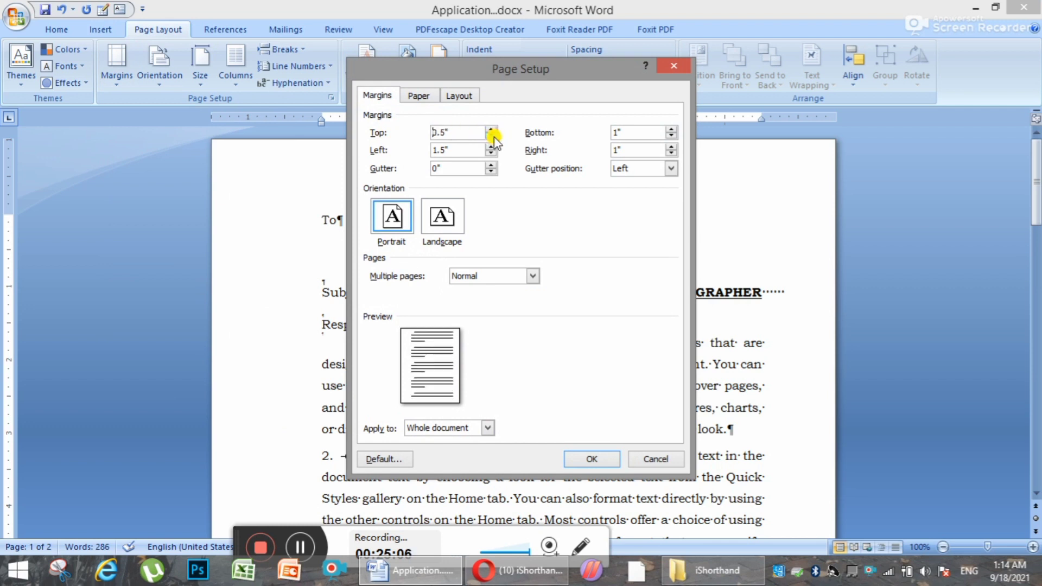
pyautogui.doubleClick(619, 130)
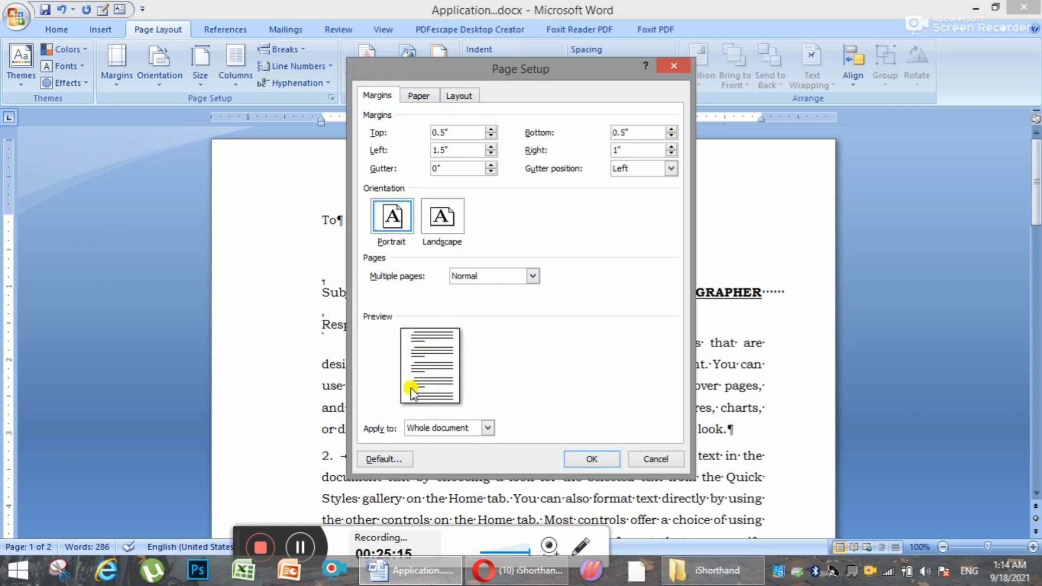
# Nudge the top margin up and back down, settling it at 0.5".
pyautogui.click(492, 131)
pyautogui.click(492, 131)
pyautogui.click(493, 131)
pyautogui.click(493, 131)
pyautogui.click(492, 131)
pyautogui.click(493, 131)
pyautogui.doubleClick(492, 131)
pyautogui.click(493, 131)
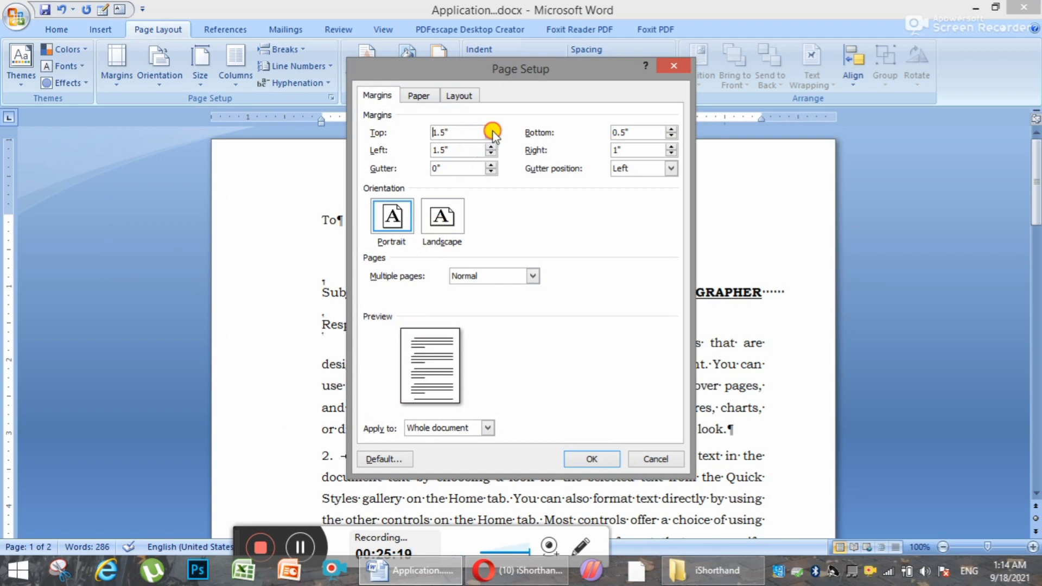
pyautogui.click(492, 131)
pyautogui.click(493, 130)
pyautogui.click(493, 131)
pyautogui.click(492, 131)
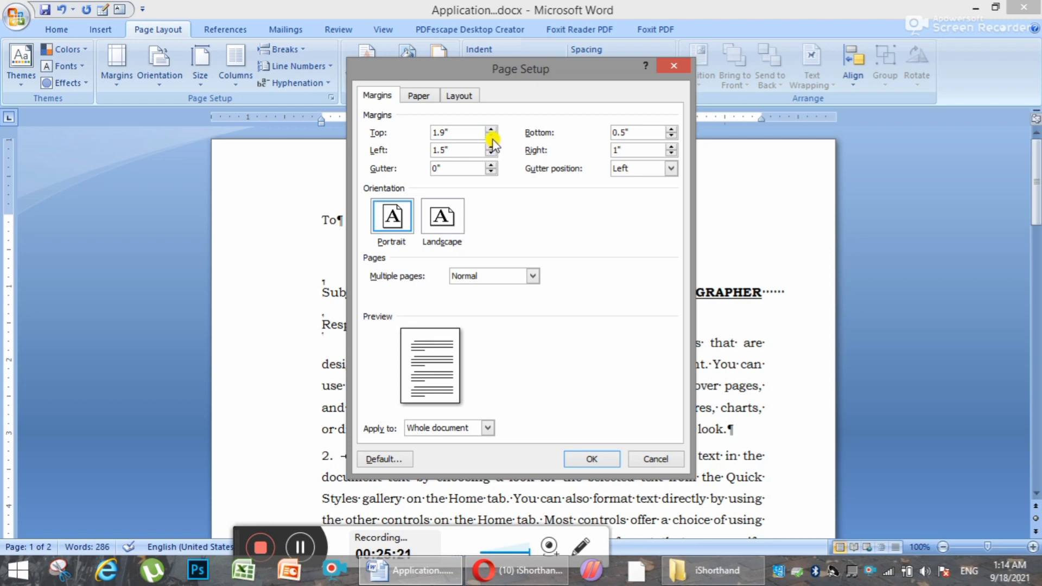
pyautogui.doubleClick(492, 136)
pyautogui.doubleClick(492, 136)
pyautogui.click(492, 136)
pyautogui.doubleClick(492, 136)
pyautogui.click(492, 136)
pyautogui.doubleClick(492, 136)
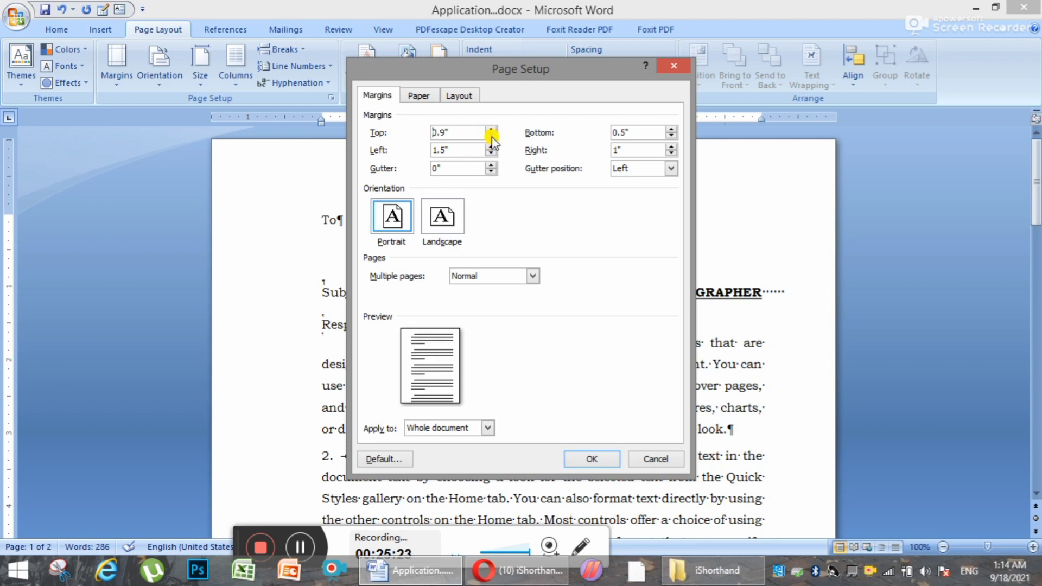
pyautogui.doubleClick(492, 137)
pyautogui.click(492, 136)
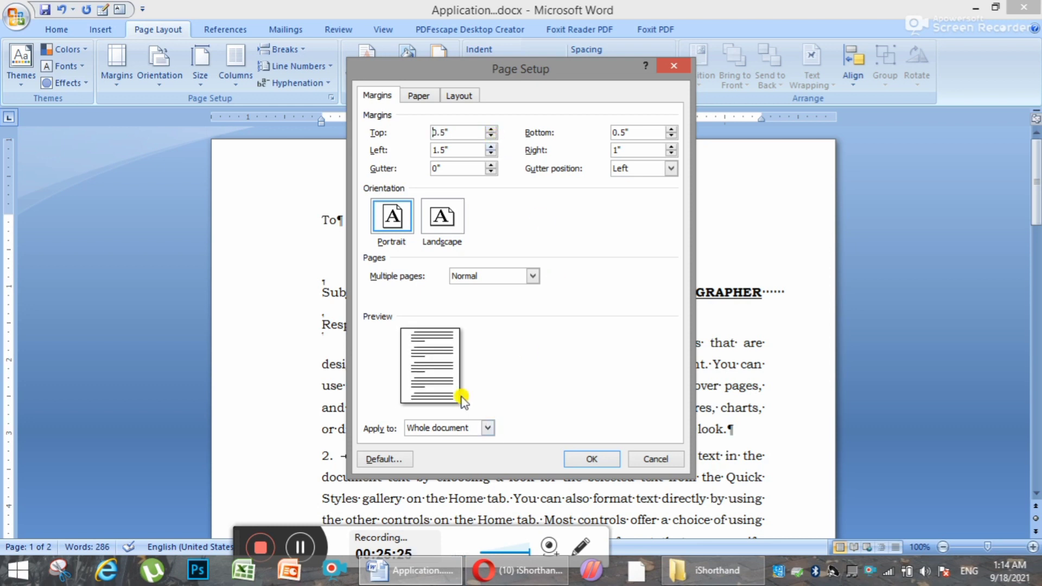
# Adjust the bottom margin, reduce the right margin to 0.5", and apply the new margins.
pyautogui.doubleClick(671, 130)
pyautogui.click(672, 130)
pyautogui.doubleClick(672, 130)
pyautogui.doubleClick(672, 130)
pyautogui.doubleClick(673, 131)
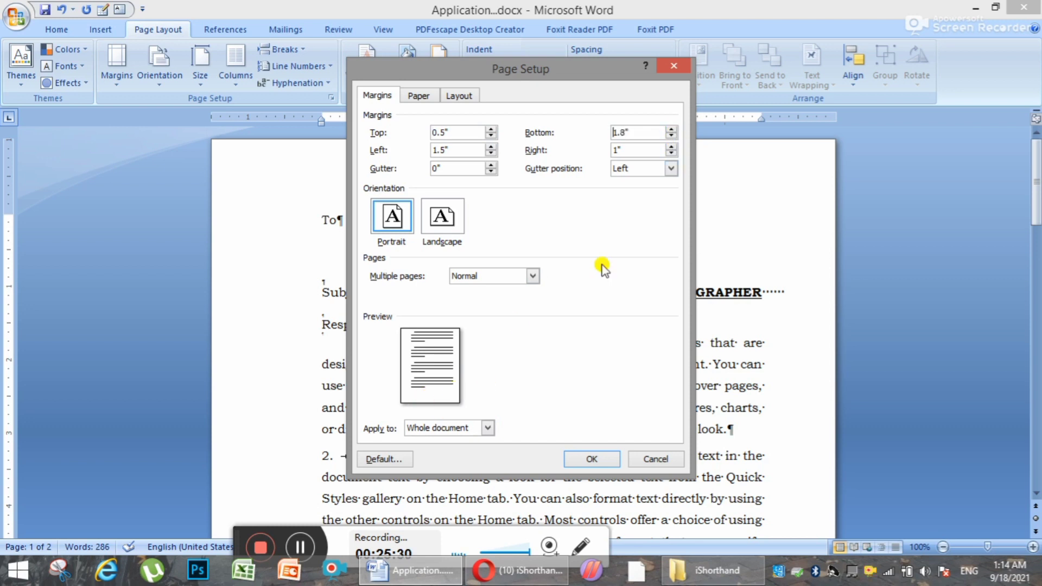
pyautogui.click(674, 155)
pyautogui.click(674, 155)
pyautogui.click(675, 155)
pyautogui.click(674, 156)
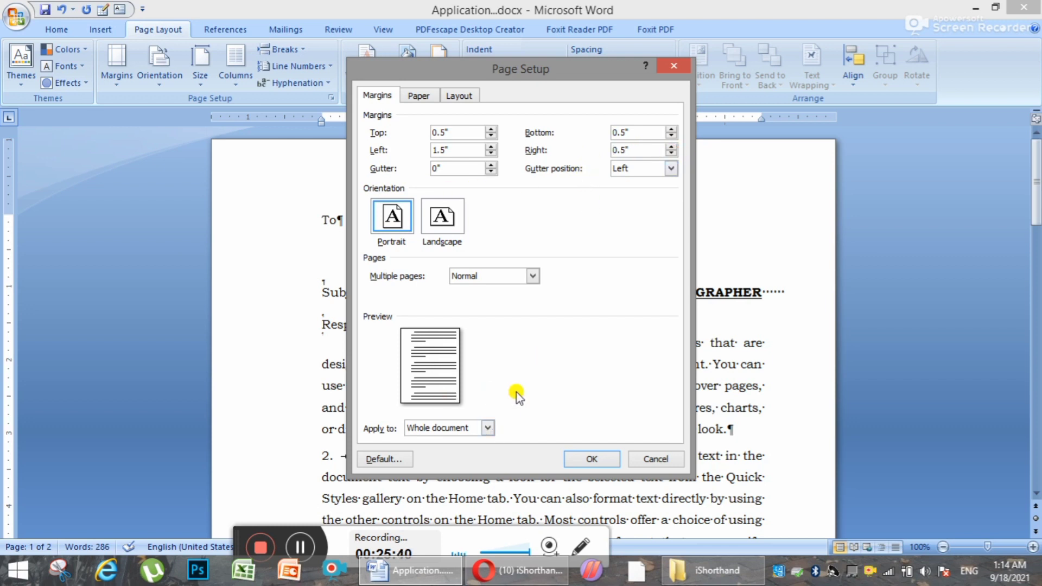
pyautogui.click(592, 459)
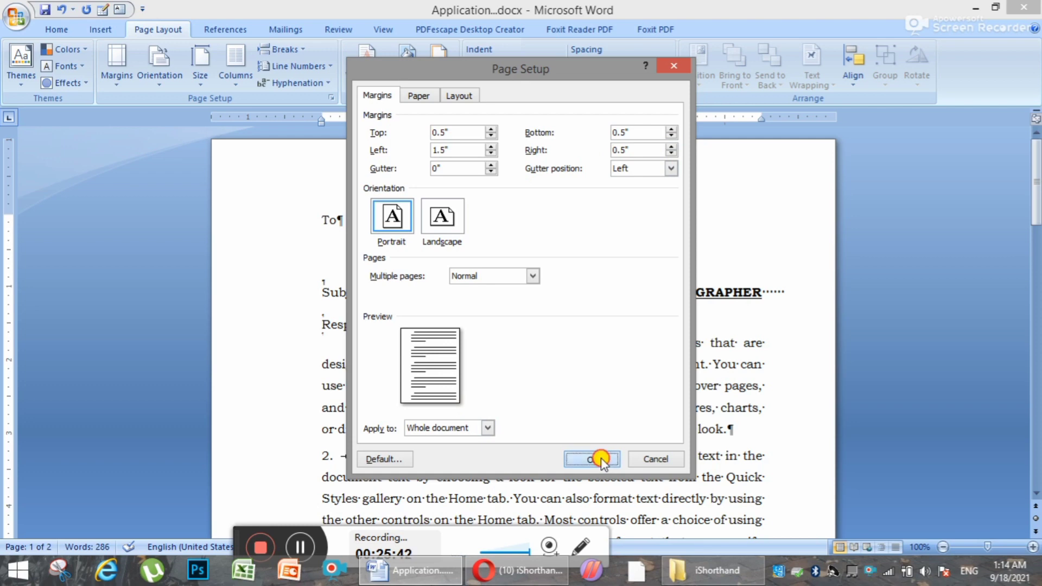
pyautogui.scroll(-6, 388, 233)
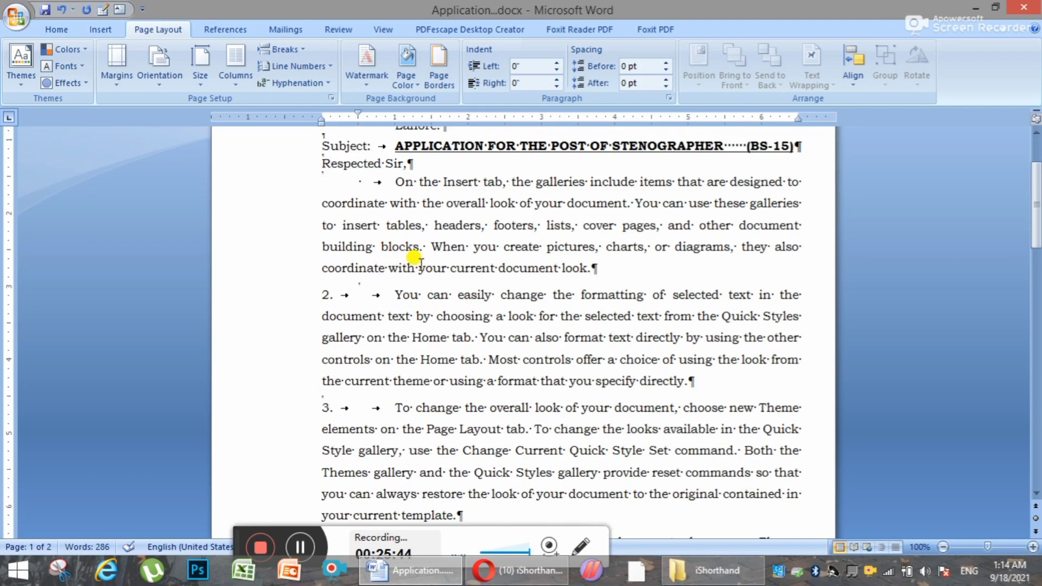
# Look over the signature block, placing the insertion point on the phone number line.
pyautogui.scroll(-1, 465, 302)
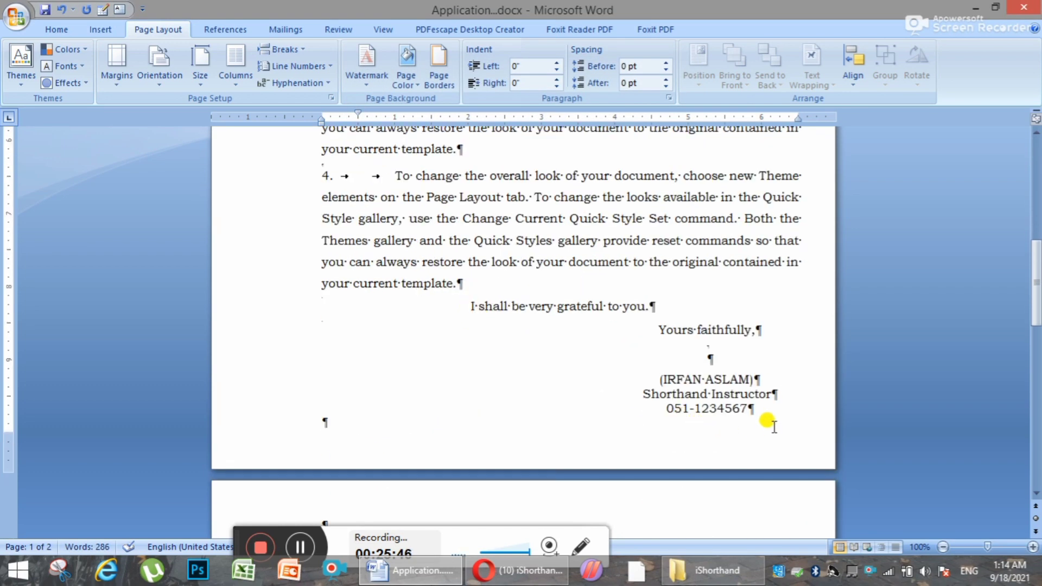
pyautogui.moveTo(759, 413)
pyautogui.mouseDown()
pyautogui.moveTo(663, 365)
pyautogui.moveTo(650, 332)
pyautogui.mouseUp()
pyautogui.click(633, 407)
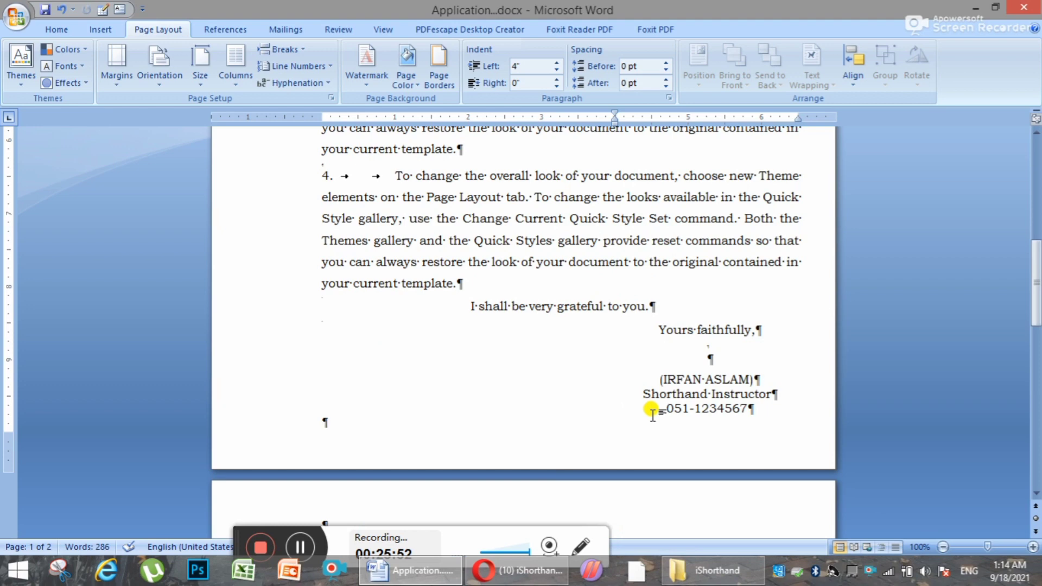
pyautogui.scroll(3, 386, 345)
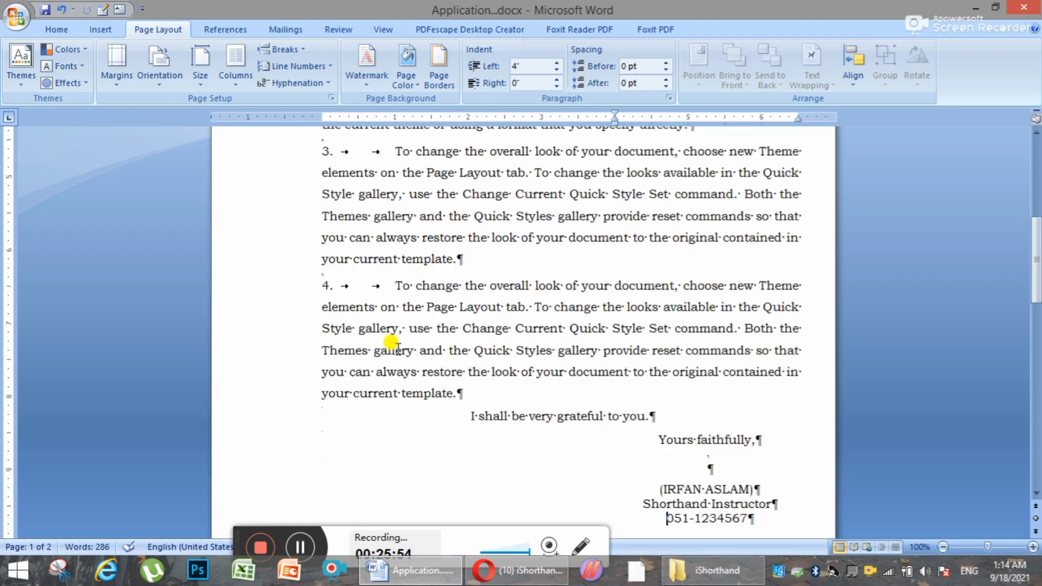
pyautogui.scroll(-2, 491, 402)
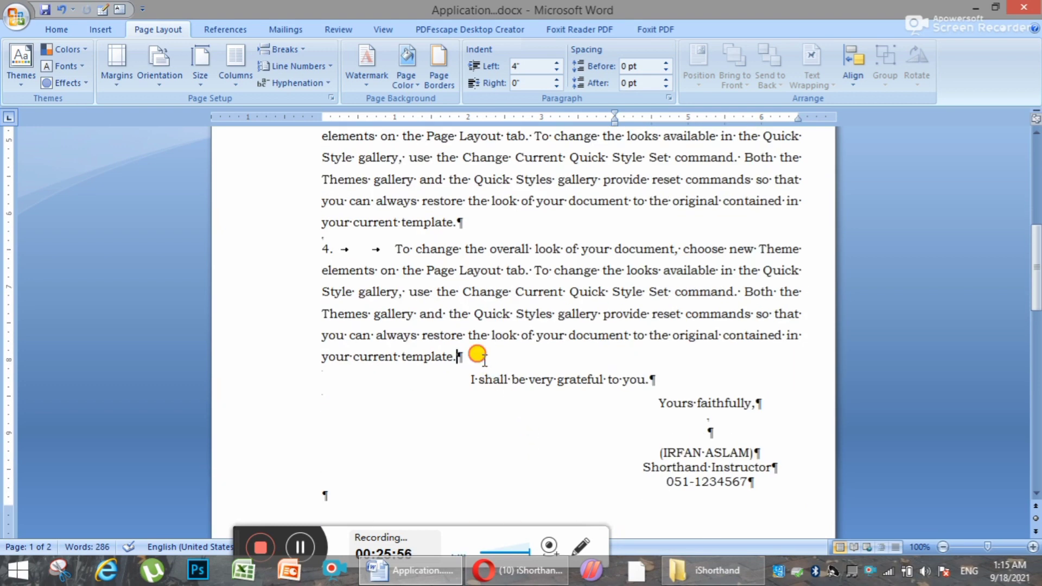
# Add a fifth numbered item by pasting item 4's text below it.
pyautogui.moveTo(485, 358); pyautogui.dragTo(392, 252)
pyautogui.hotkey('ctrl', 'c')
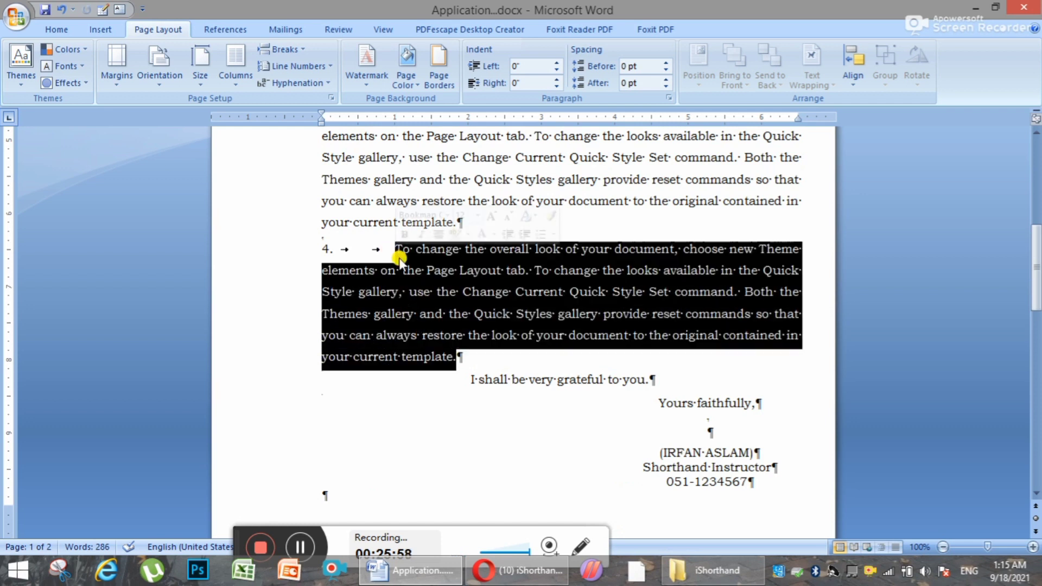
pyautogui.click(494, 361)
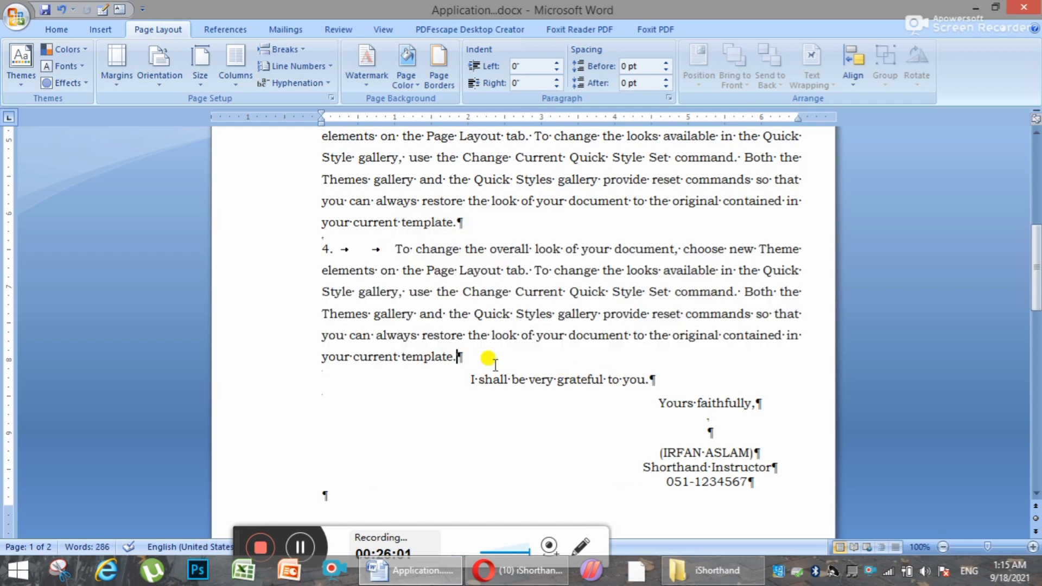
pyautogui.press('Return')
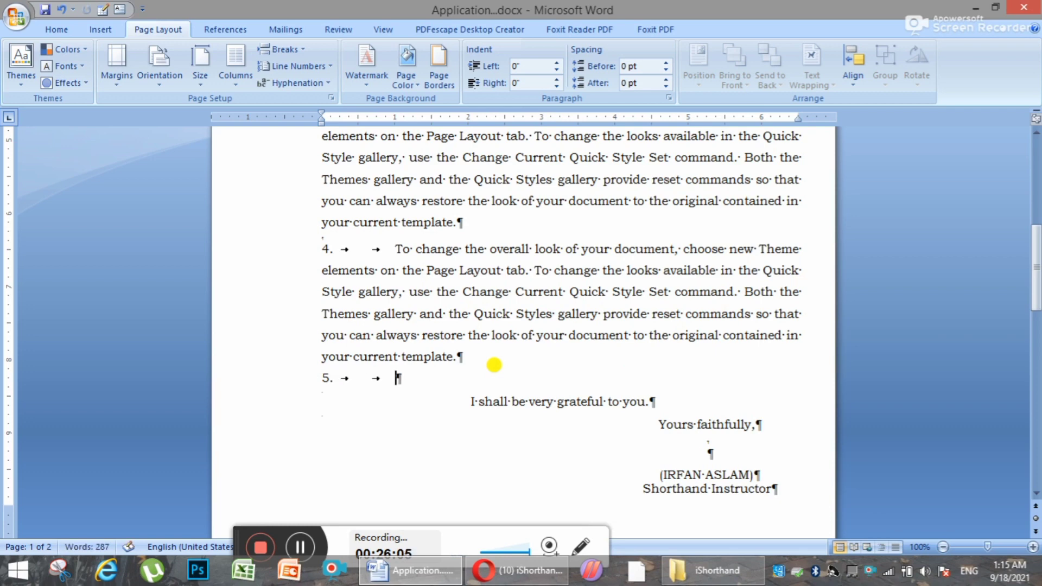
pyautogui.hotkey('ctrl', 'v')
pyautogui.scroll(-3, 503, 349)
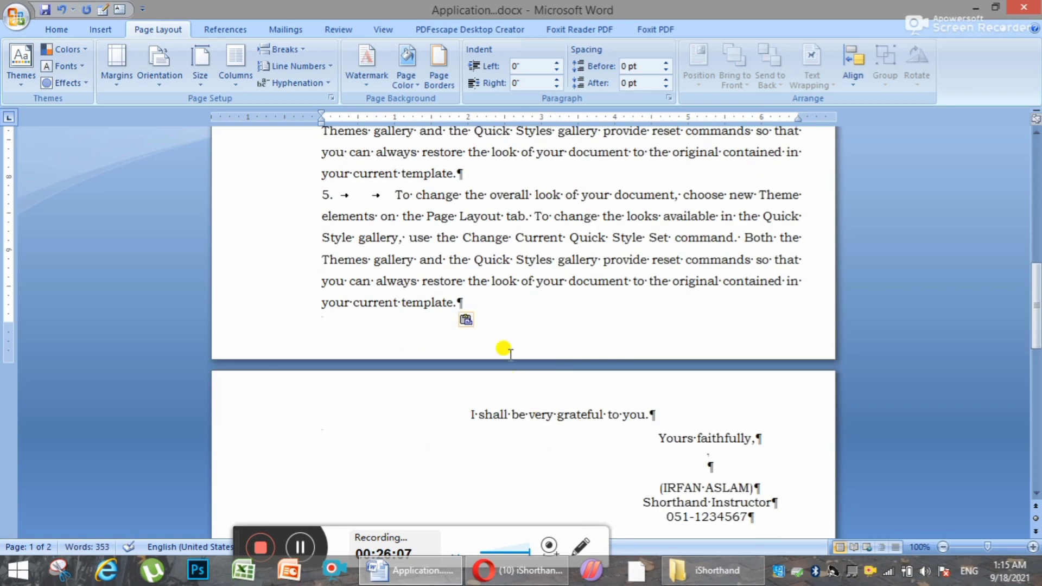
pyautogui.moveTo(449, 419); pyautogui.dragTo(755, 444)
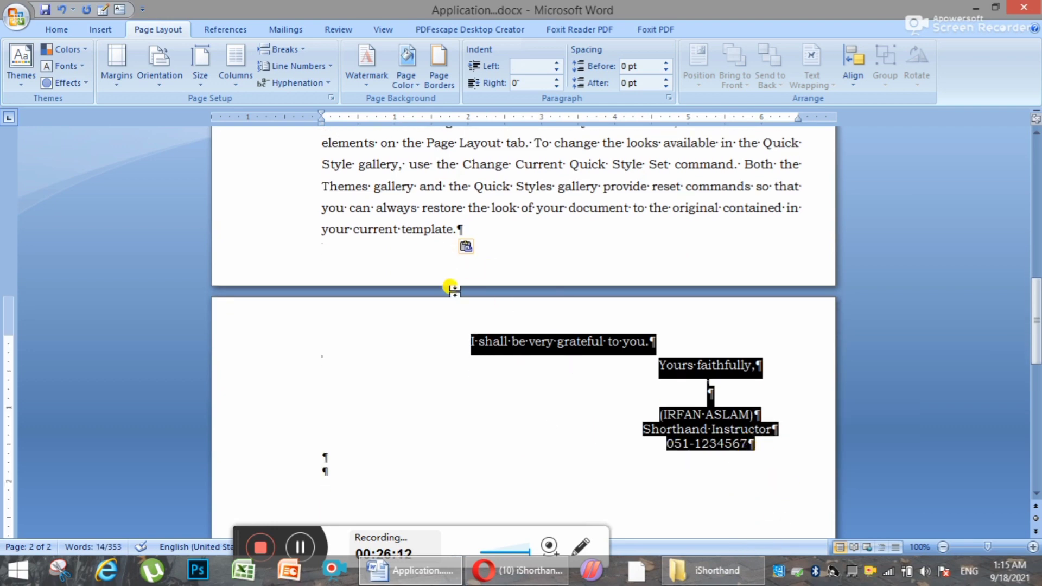
pyautogui.scroll(3, 449, 288)
pyautogui.scroll(7, 376, 320)
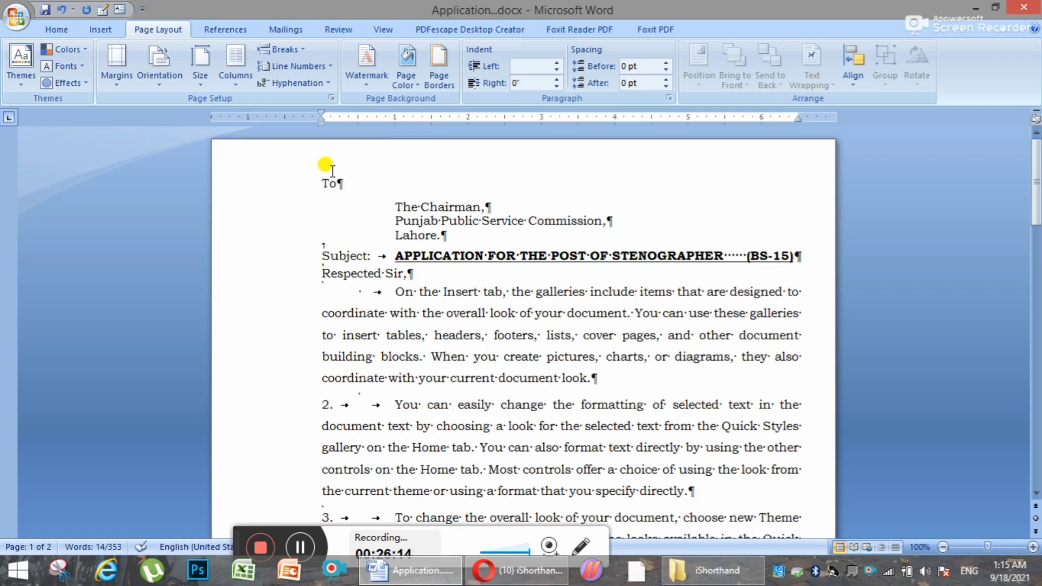
# Set the margins to 0.4" top, bottom and right with a 0.5" left margin.
pyautogui.doubleClick(293, 117)
pyautogui.click(490, 154)
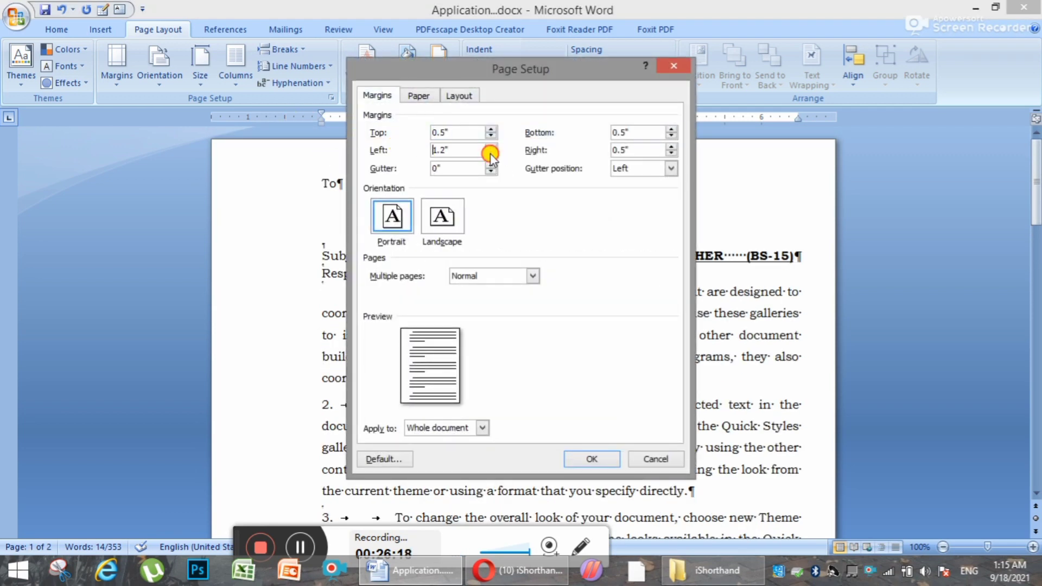
pyautogui.click(490, 155)
pyautogui.click(490, 155)
pyautogui.click(490, 154)
pyautogui.click(490, 154)
pyautogui.click(490, 155)
pyautogui.click(490, 135)
pyautogui.click(672, 135)
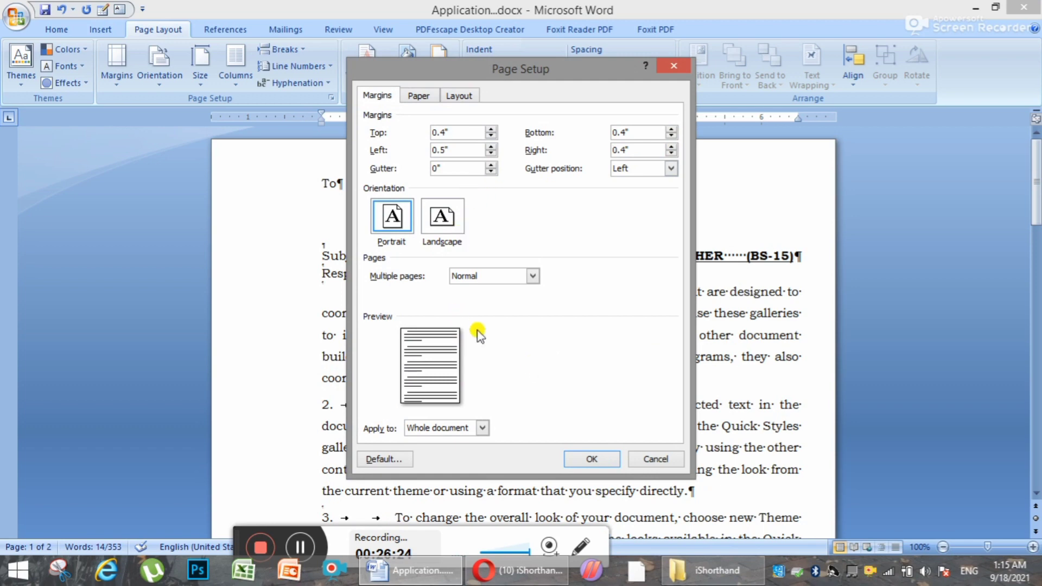
pyautogui.click(592, 459)
# Scroll through the letter and check the signature block's indent.
pyautogui.scroll(-2, 597, 342)
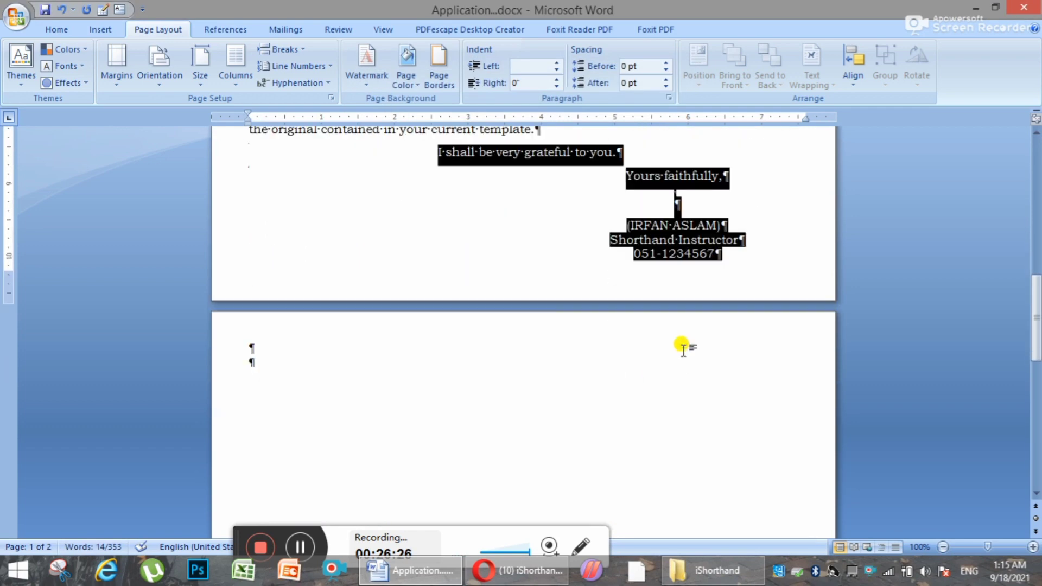
pyautogui.click(672, 260)
pyautogui.scroll(6, 589, 273)
pyautogui.scroll(5, 286, 318)
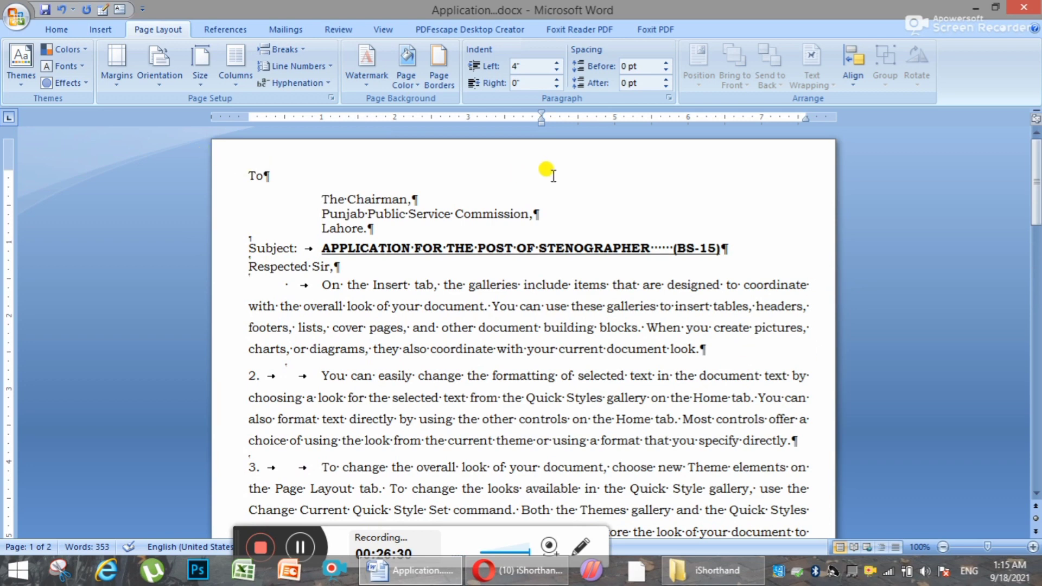
pyautogui.scroll(-5, 401, 328)
pyautogui.scroll(-2, 492, 326)
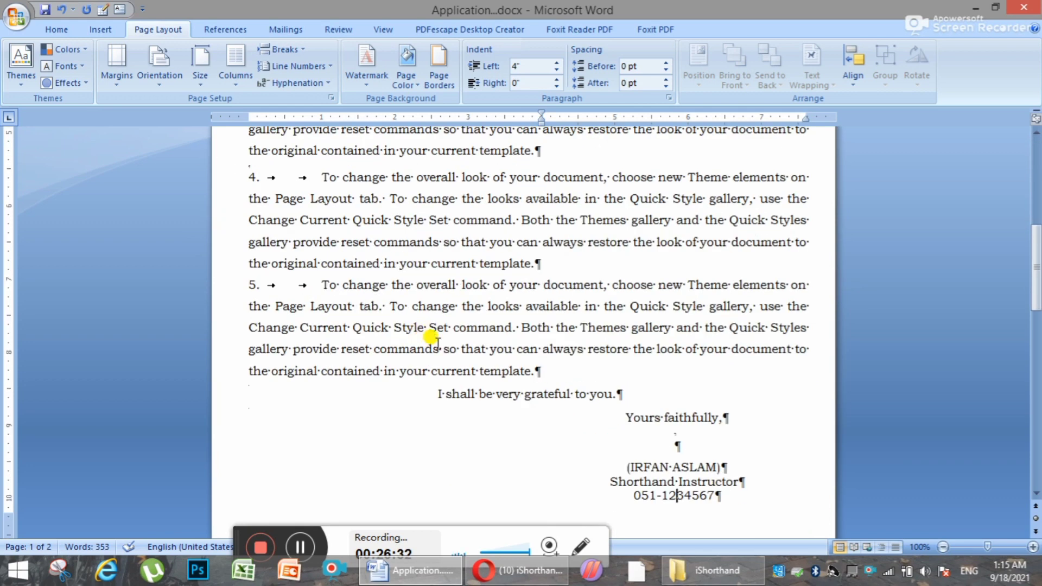
pyautogui.scroll(-2, 728, 394)
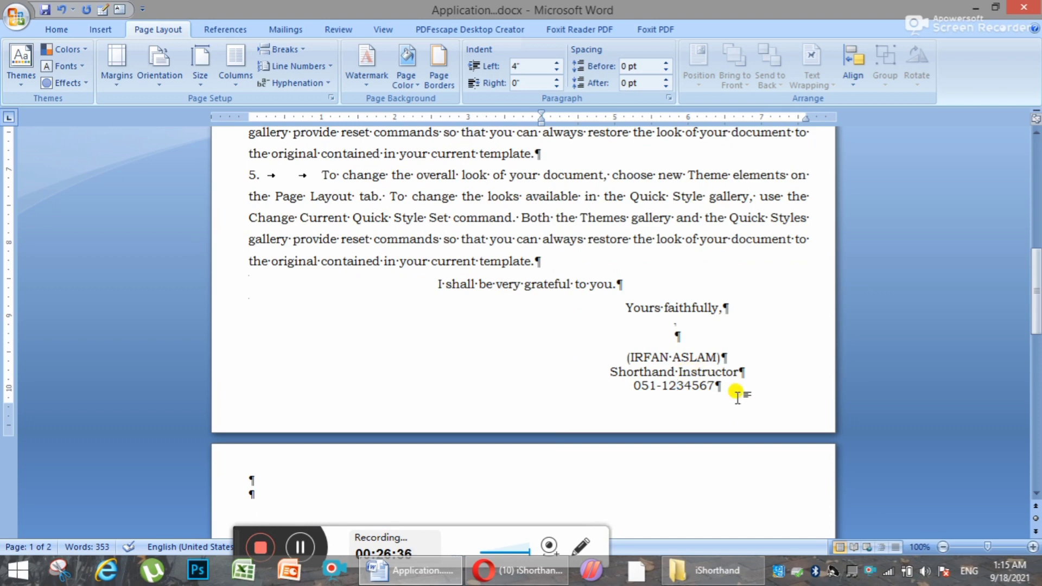
pyautogui.scroll(9, 505, 375)
# Check the recipient address indent and review the two-page layout.
pyautogui.click(578, 200)
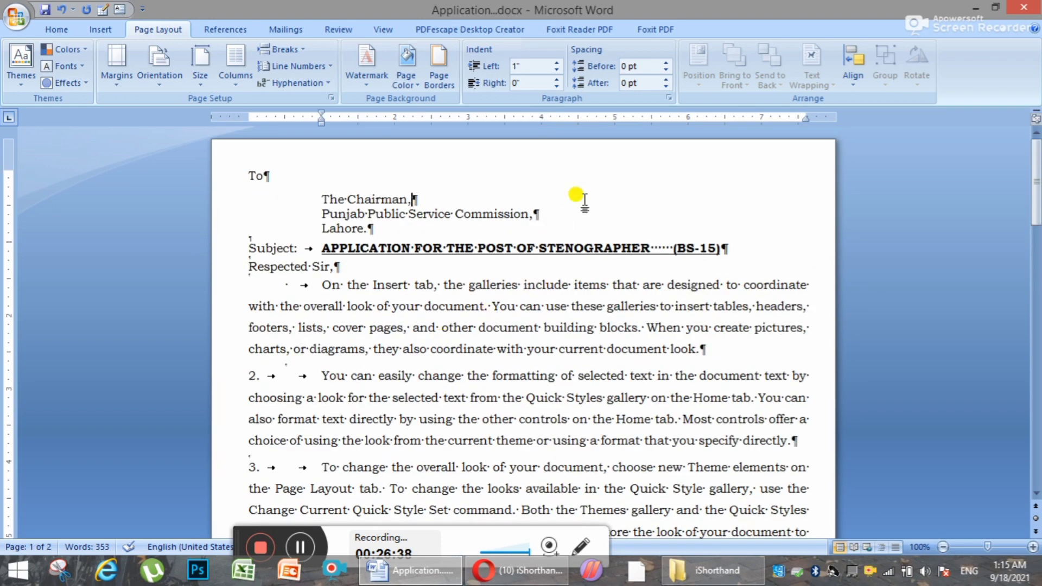
pyautogui.scroll(10, 353, 342)
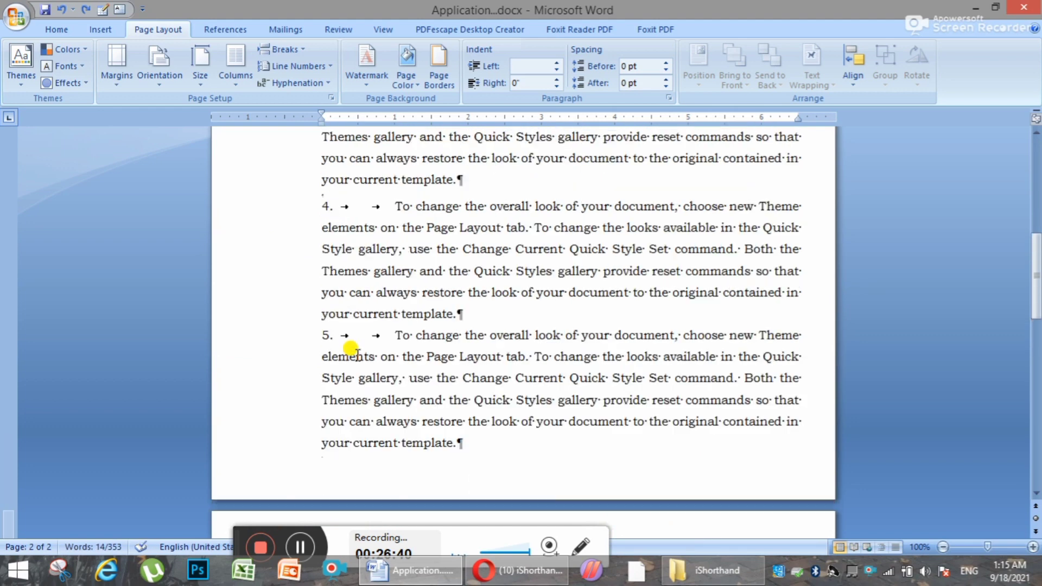
pyautogui.click(370, 182)
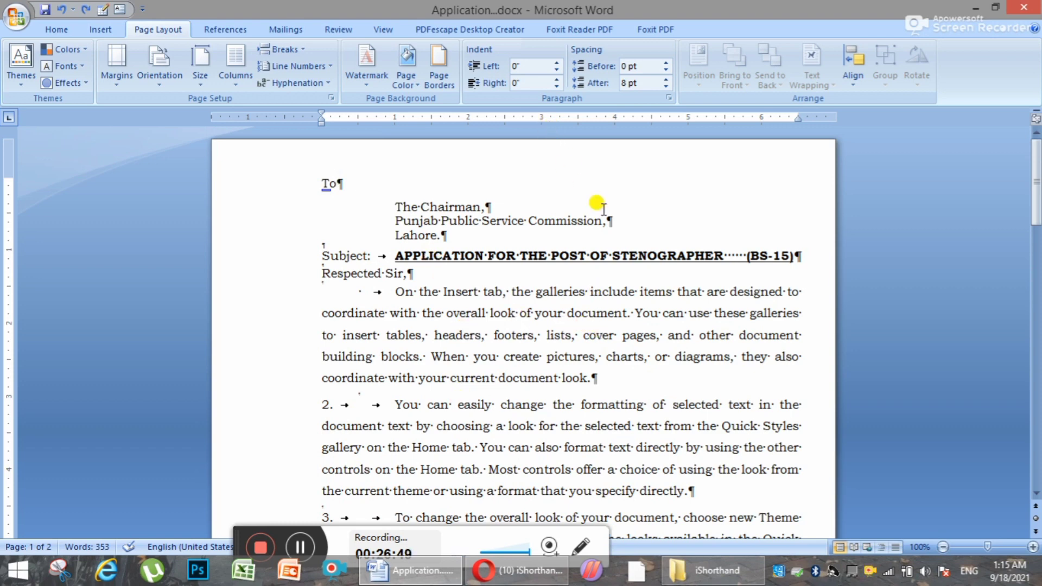
pyautogui.scroll(-15, 543, 343)
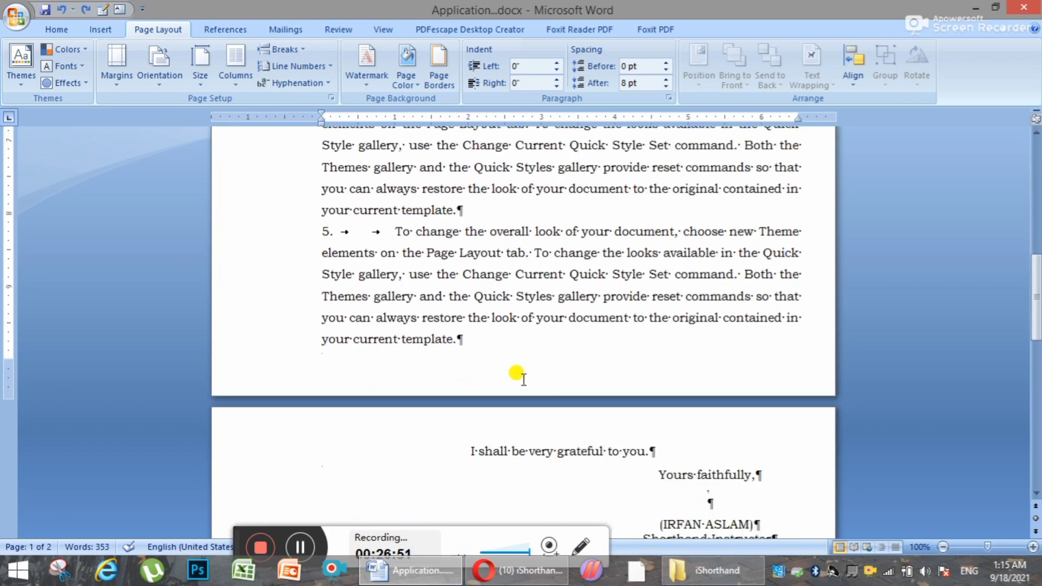
pyautogui.scroll(15, 515, 375)
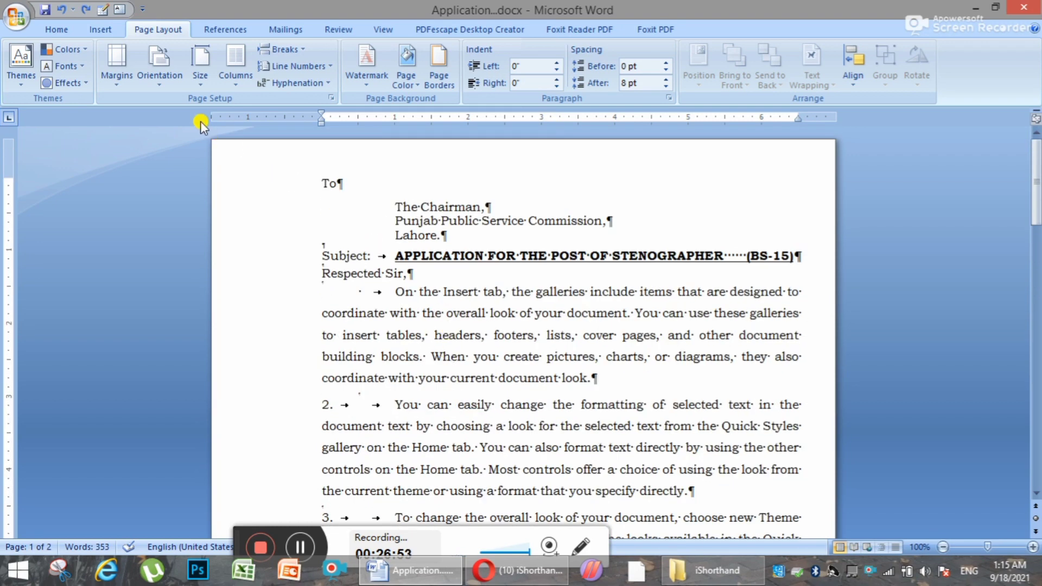
pyautogui.scroll(-6, 438, 217)
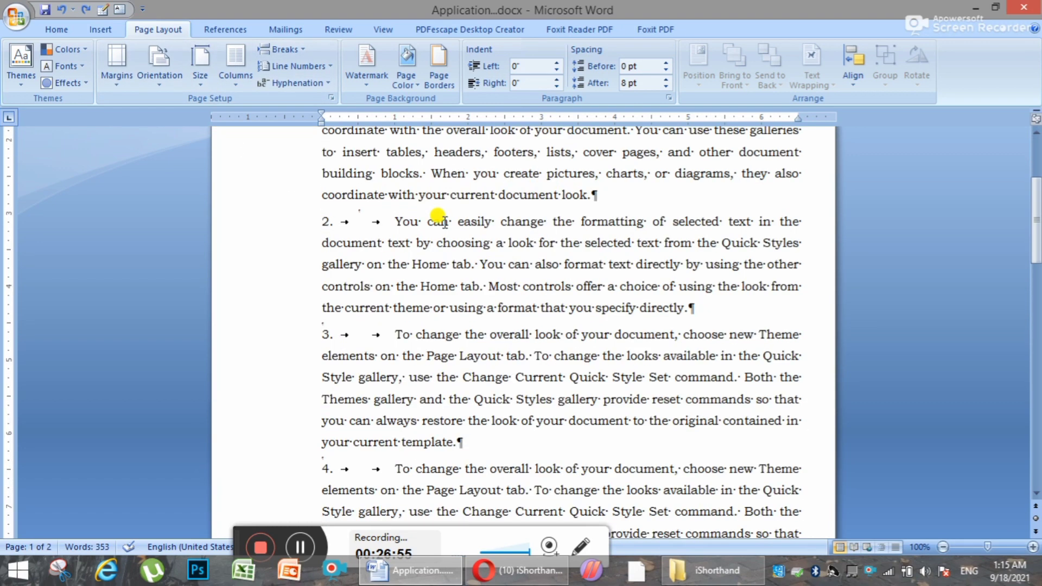
pyautogui.scroll(-6, 438, 217)
# Change the paper size to Legal (8.5" x 14") and check the letter's end.
pyautogui.click(200, 68)
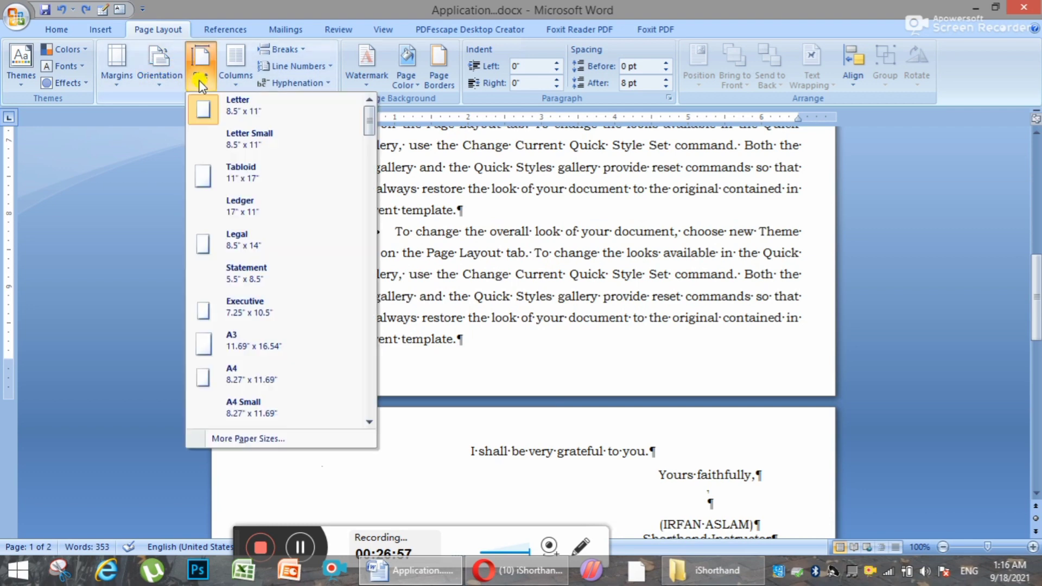
pyautogui.click(237, 247)
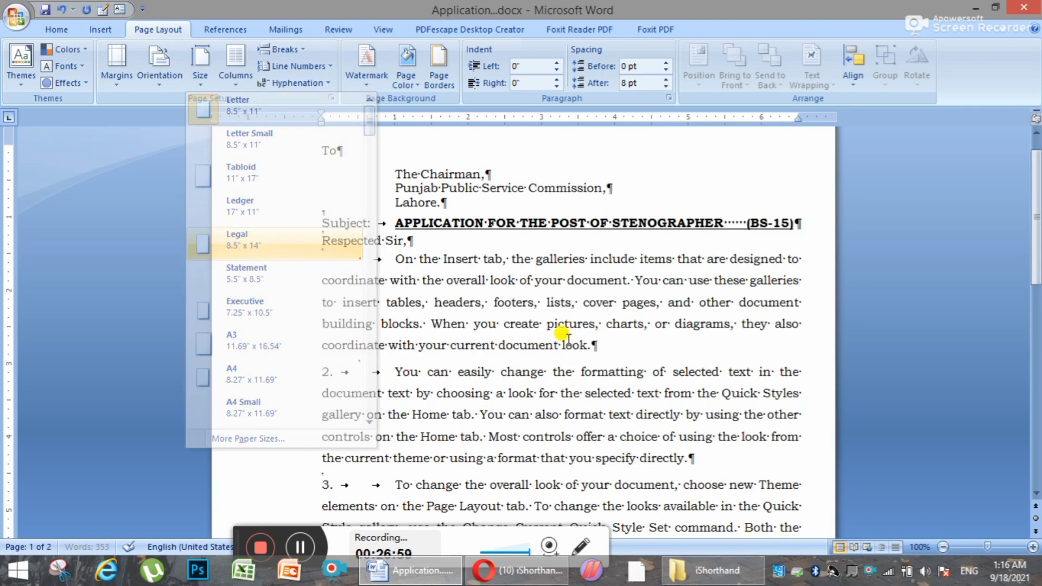
pyautogui.scroll(-5, 439, 331)
pyautogui.scroll(-4, 439, 329)
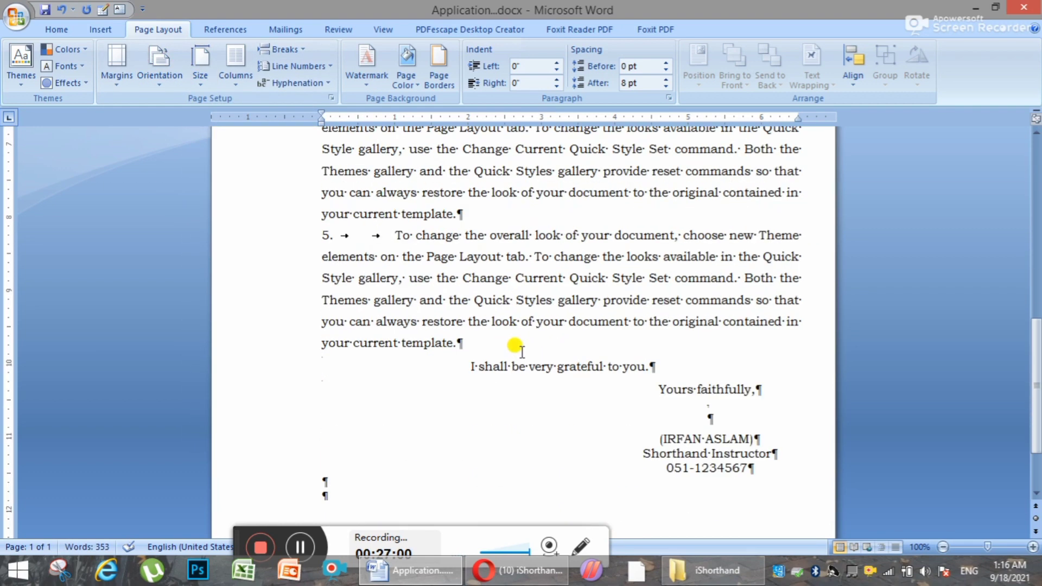
pyautogui.click(470, 441)
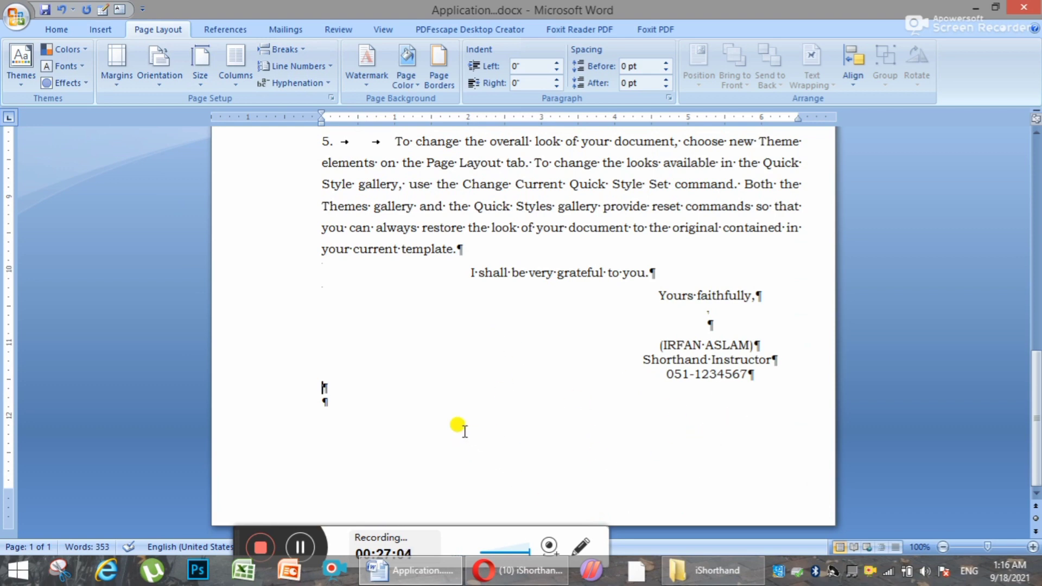
pyautogui.scroll(10, 459, 424)
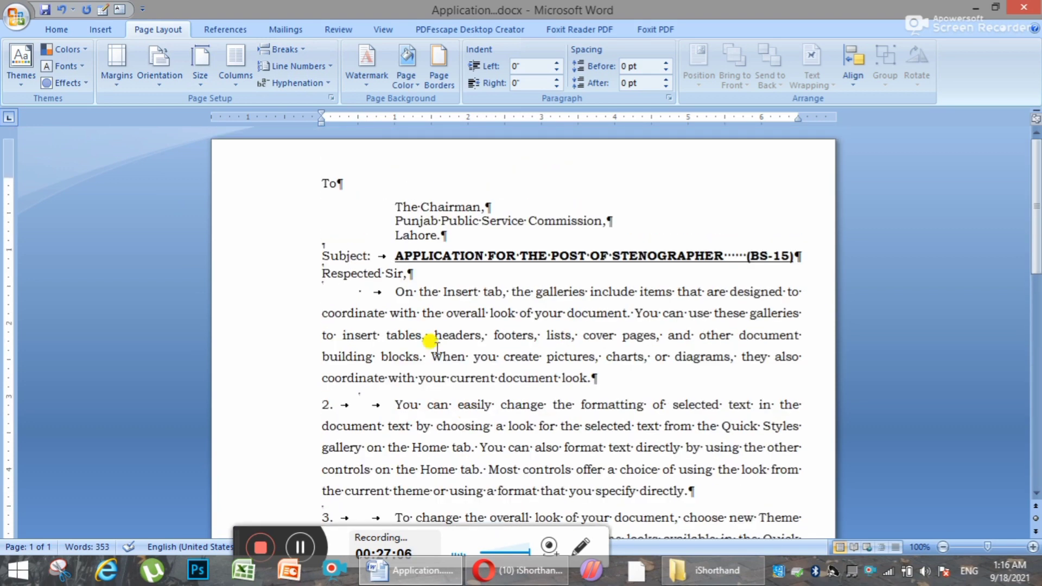
# Turn off the formatting marks with Ctrl+Shift+8.
pyautogui.click(58, 33)
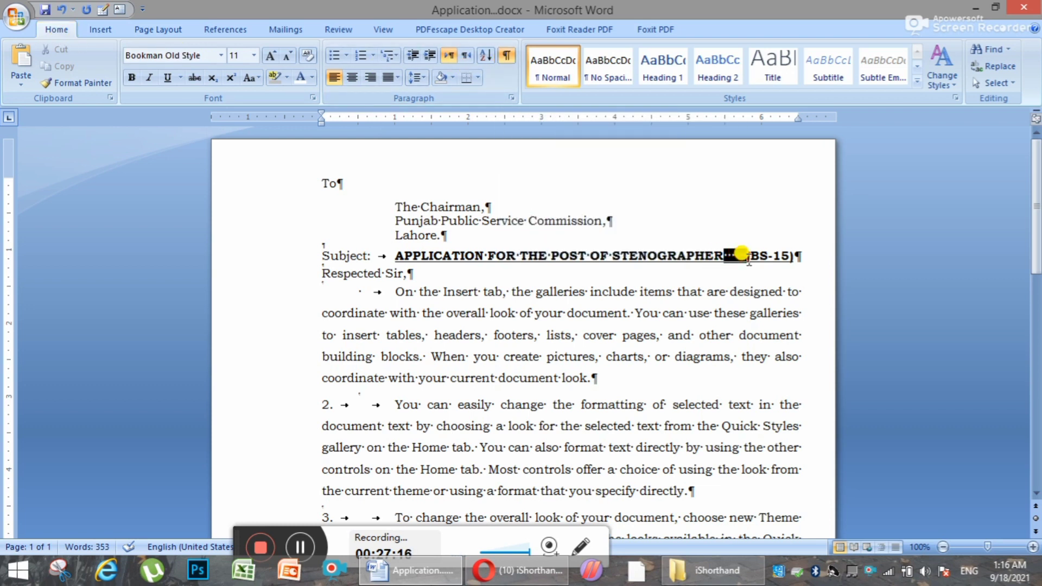
pyautogui.moveTo(742, 253); pyautogui.dragTo(747, 255)
pyautogui.hotkey('ctrl', 'shift', '8')
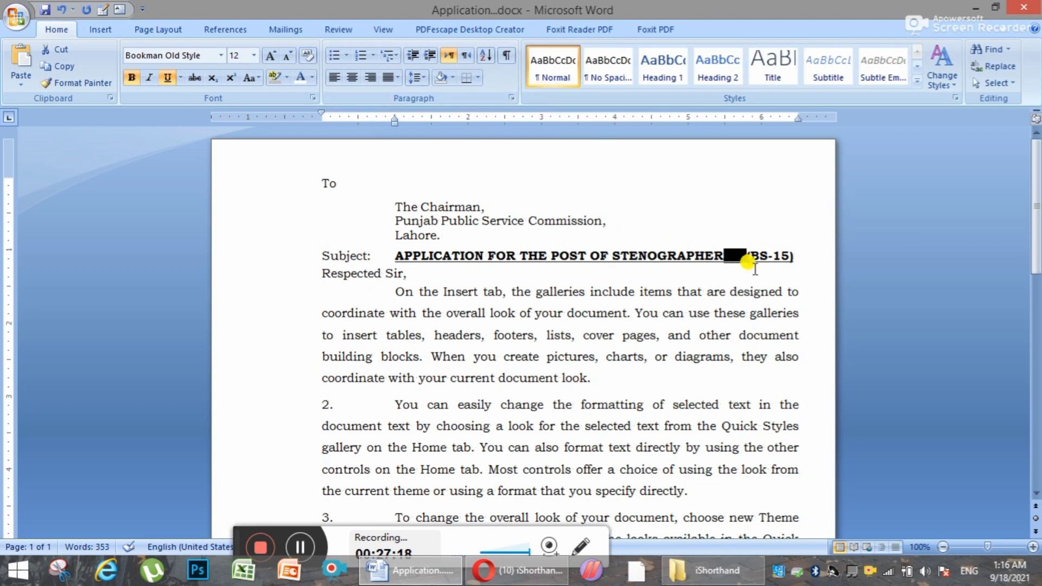
pyautogui.click(748, 263)
pyautogui.click(434, 278)
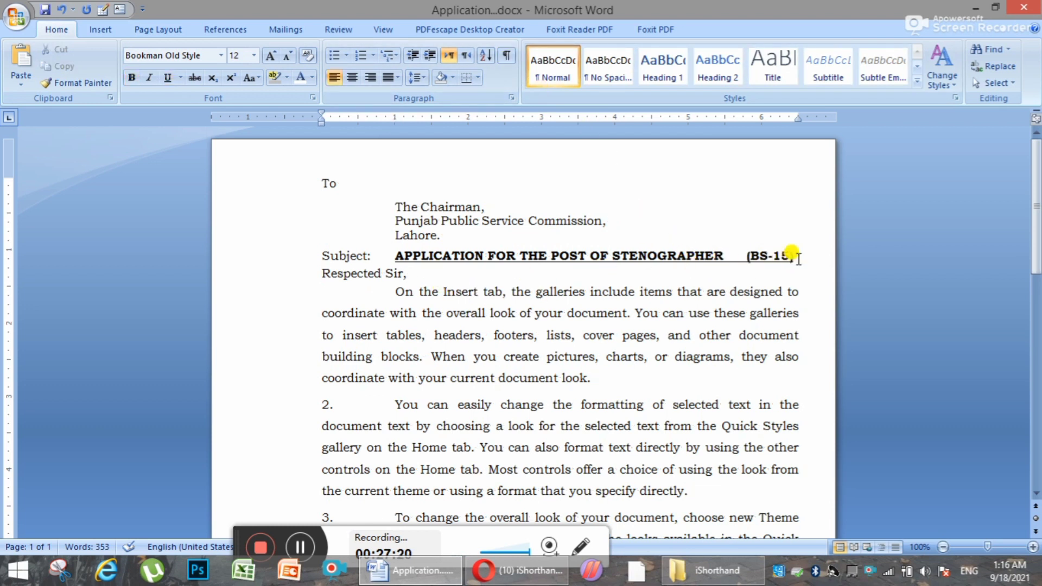
# Paste a copy of the subject text on a new line below the original.
pyautogui.moveTo(395, 251); pyautogui.dragTo(794, 259)
pyautogui.hotkey('ctrl', 'c')
pyautogui.click(805, 266)
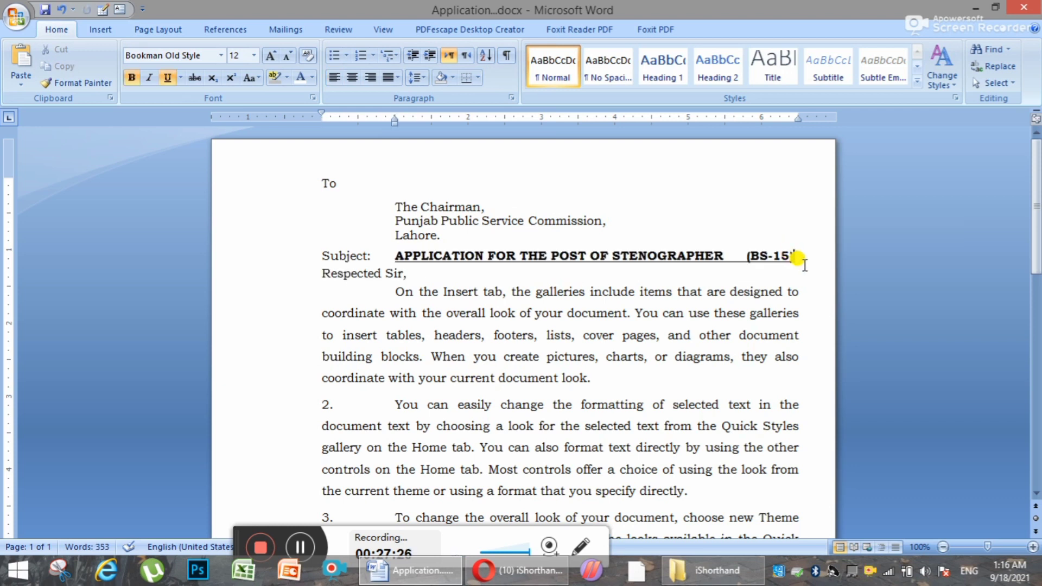
pyautogui.press('Return')
pyautogui.hotkey('ctrl', 'v')
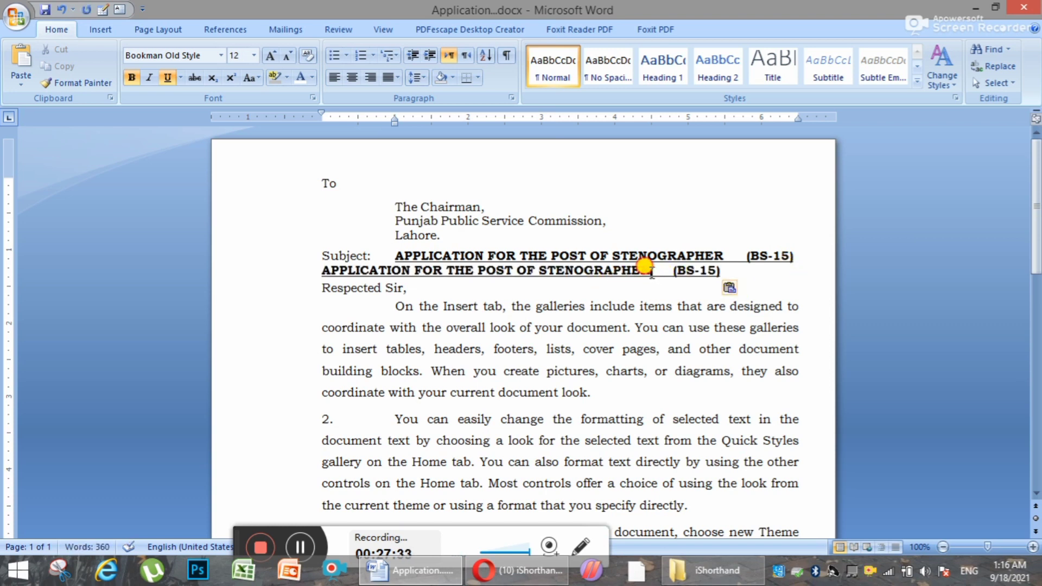
# Delete the extra spaces before (BS-15) in the subject lines.
pyautogui.moveTo(652, 272); pyautogui.dragTo(673, 276)
pyautogui.click(669, 274)
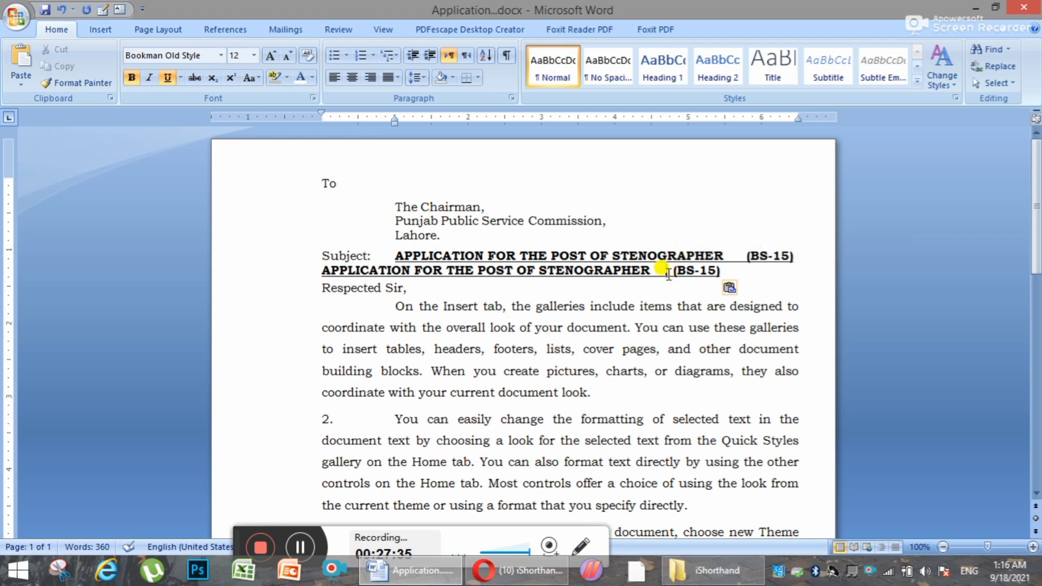
pyautogui.moveTo(793, 257); pyautogui.dragTo(430, 254)
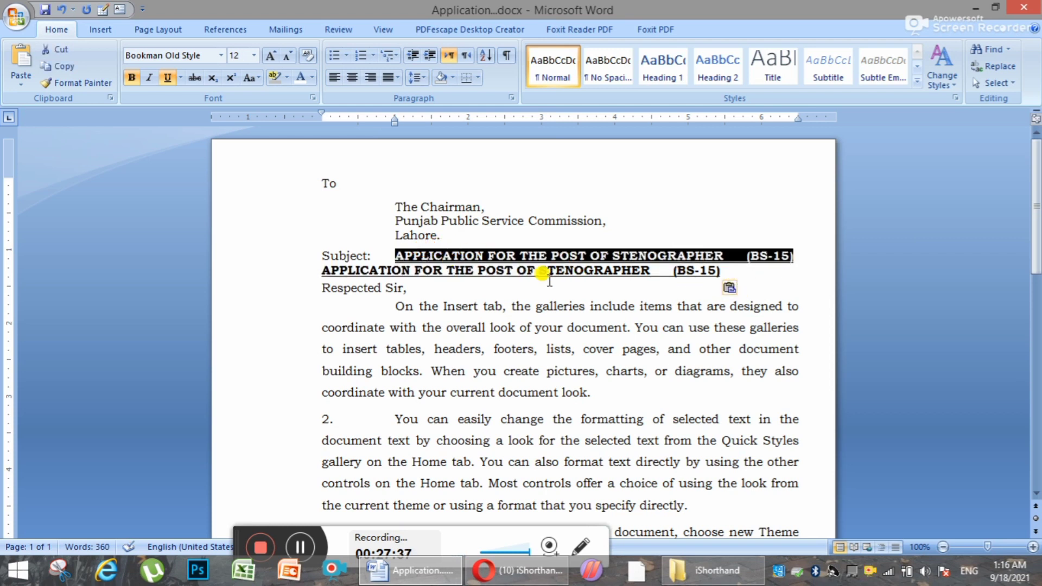
pyautogui.moveTo(723, 270); pyautogui.dragTo(402, 262)
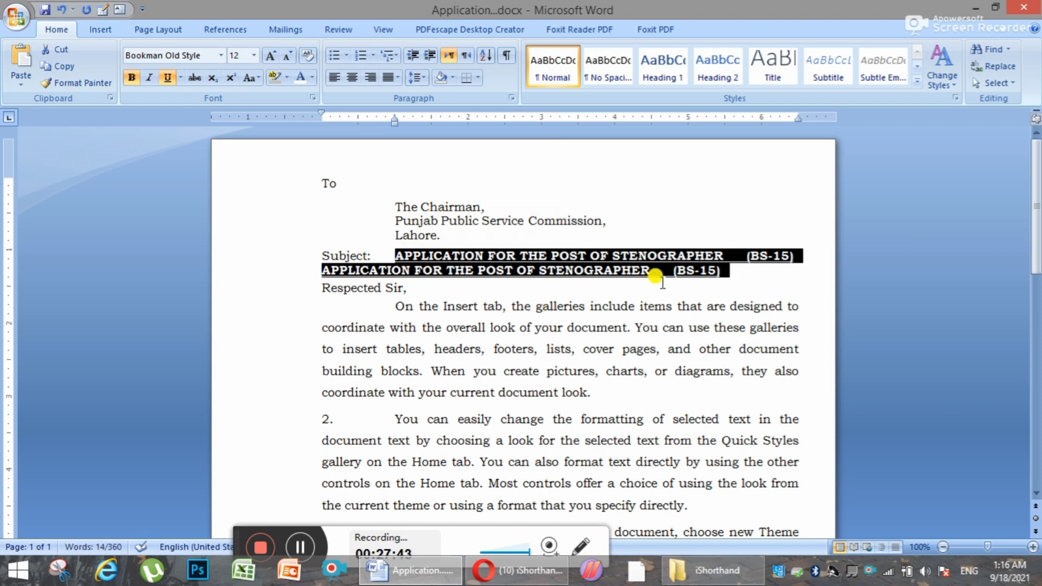
pyautogui.click(657, 278)
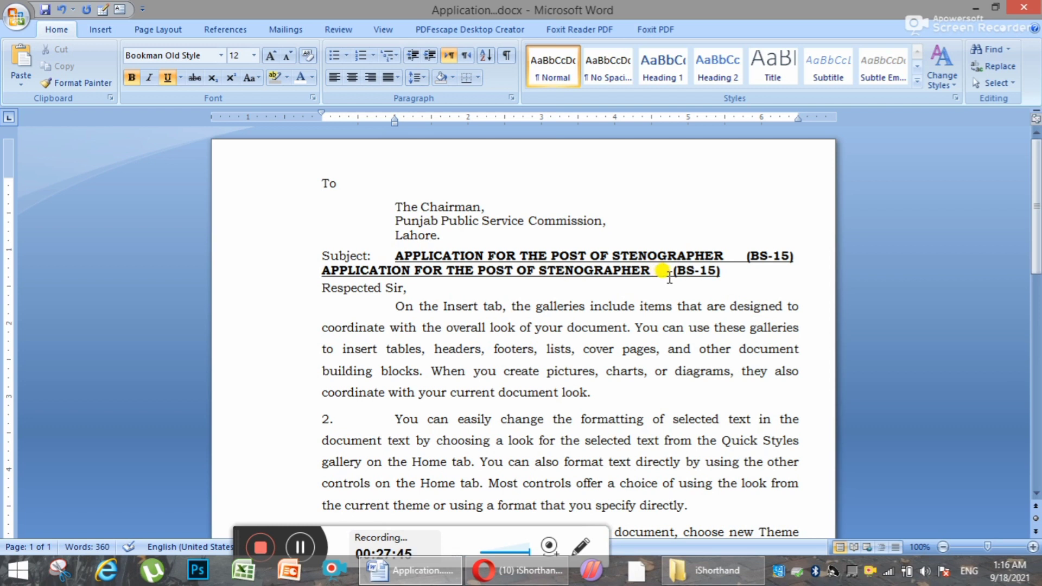
pyautogui.press('Delete')
pyautogui.press('Delete')
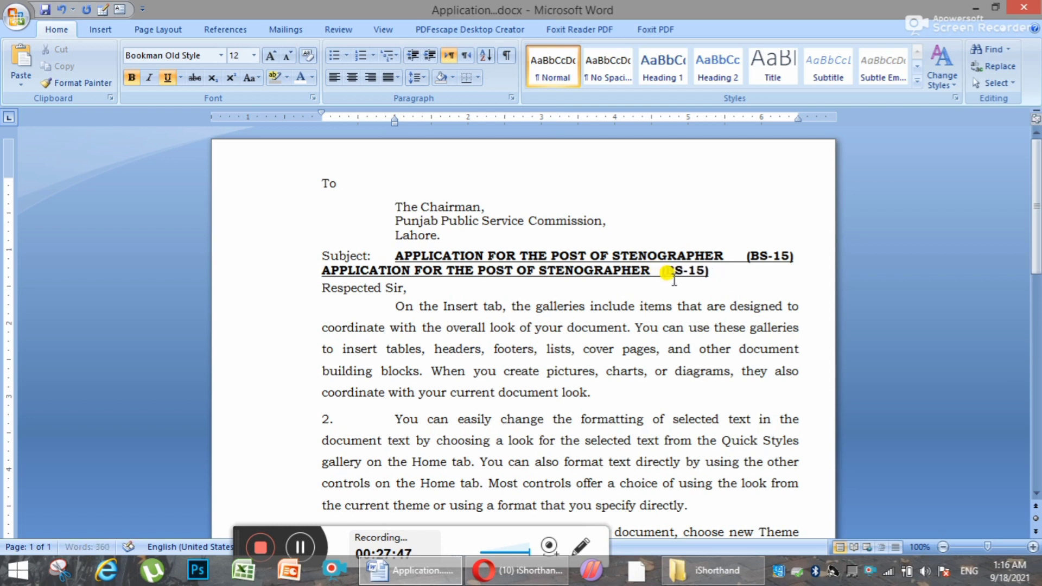
pyautogui.press('BackSpace')
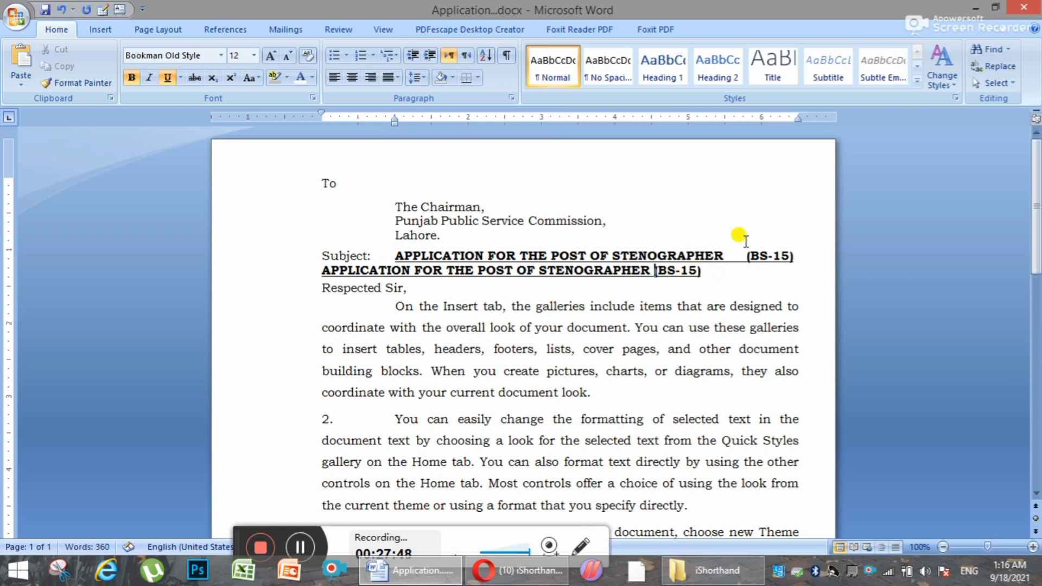
pyautogui.press('BackSpace')
pyautogui.press('BackSpace')
pyautogui.press('BackSpace')
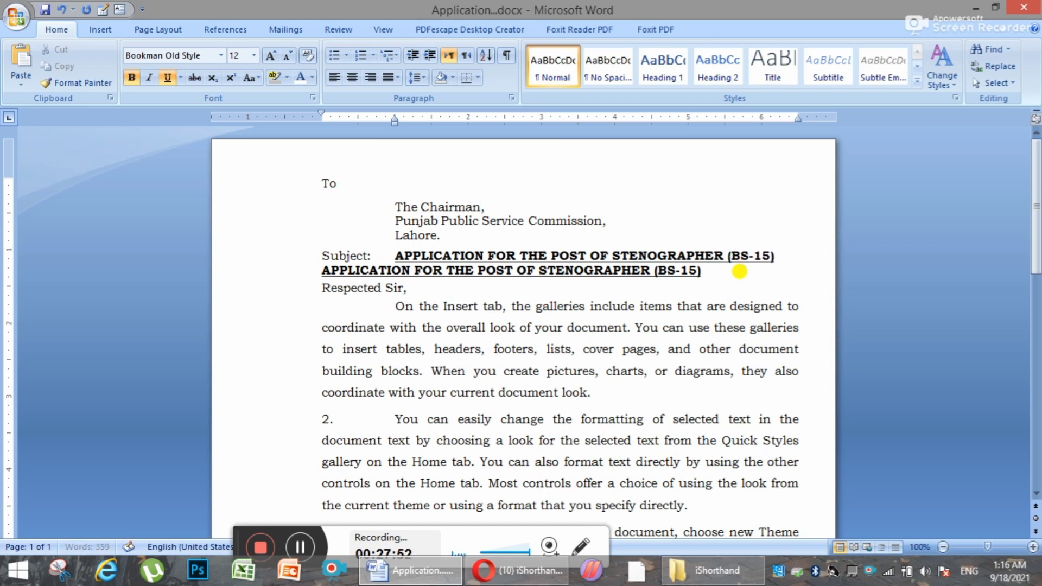
# Indent the second subject line with two tabs to align it under the first.
pyautogui.click(325, 274)
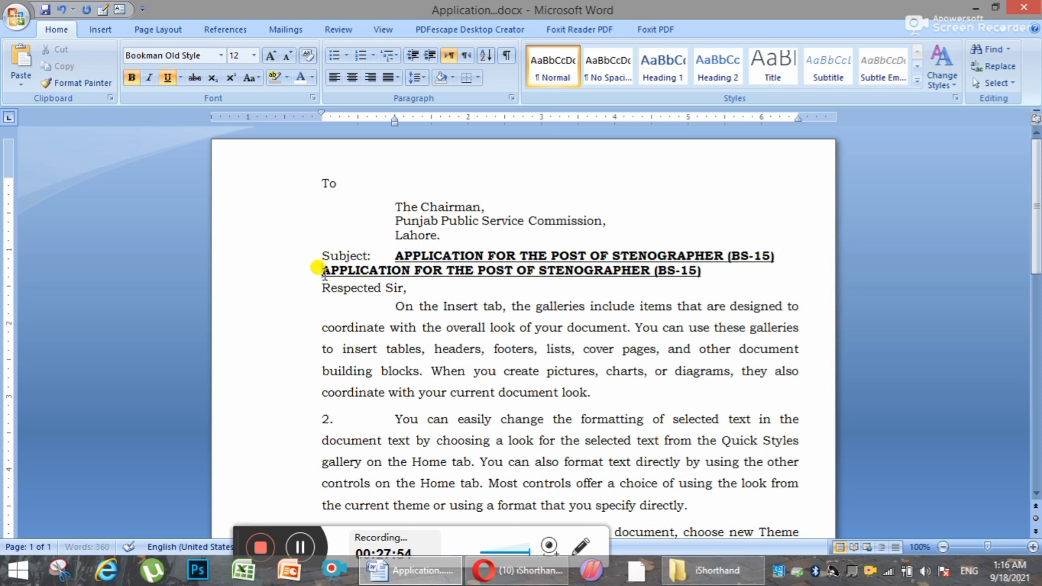
pyautogui.press('Tab')
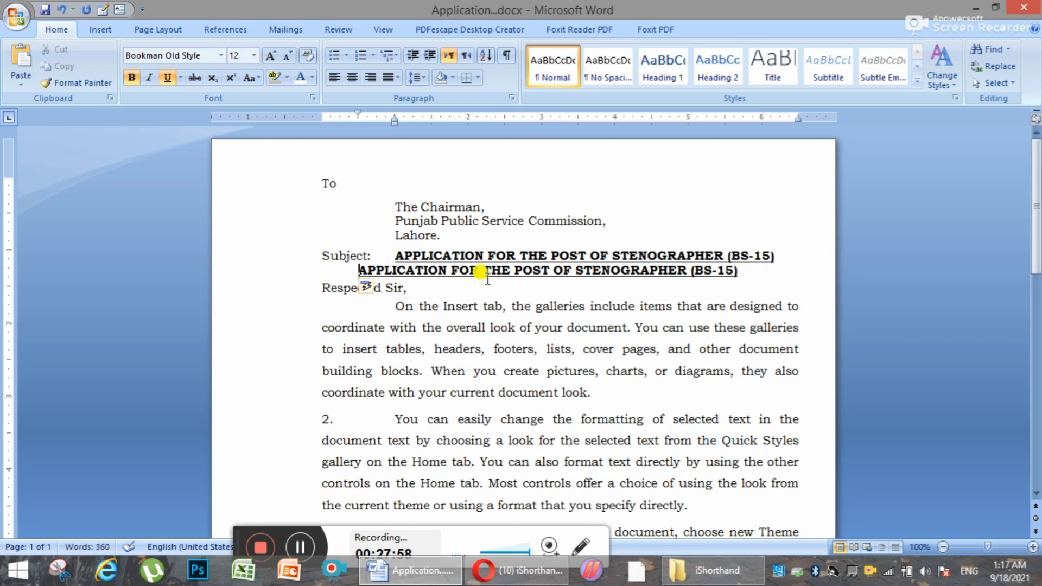
pyautogui.press('Tab')
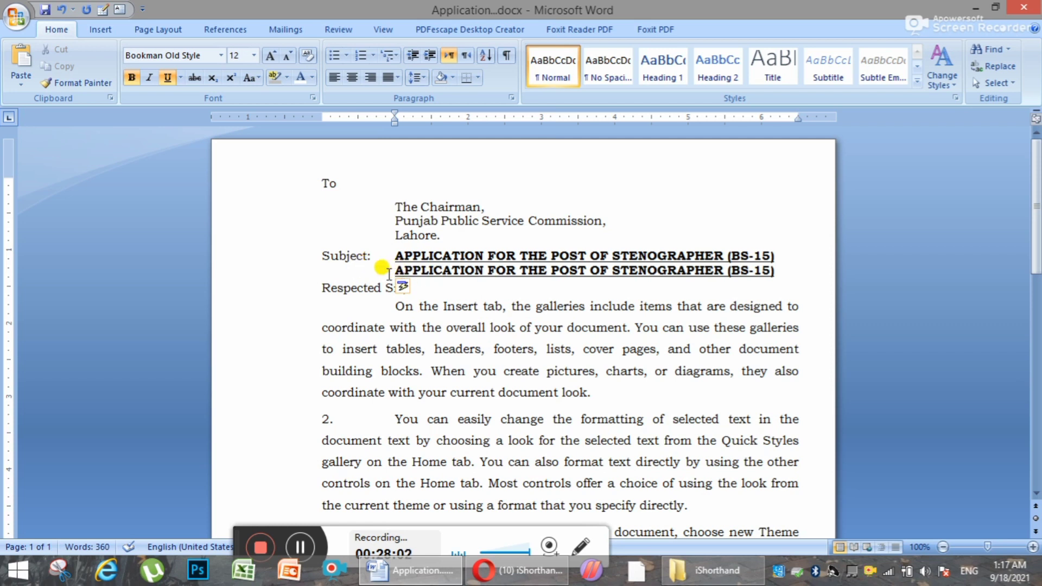
pyautogui.click(395, 257)
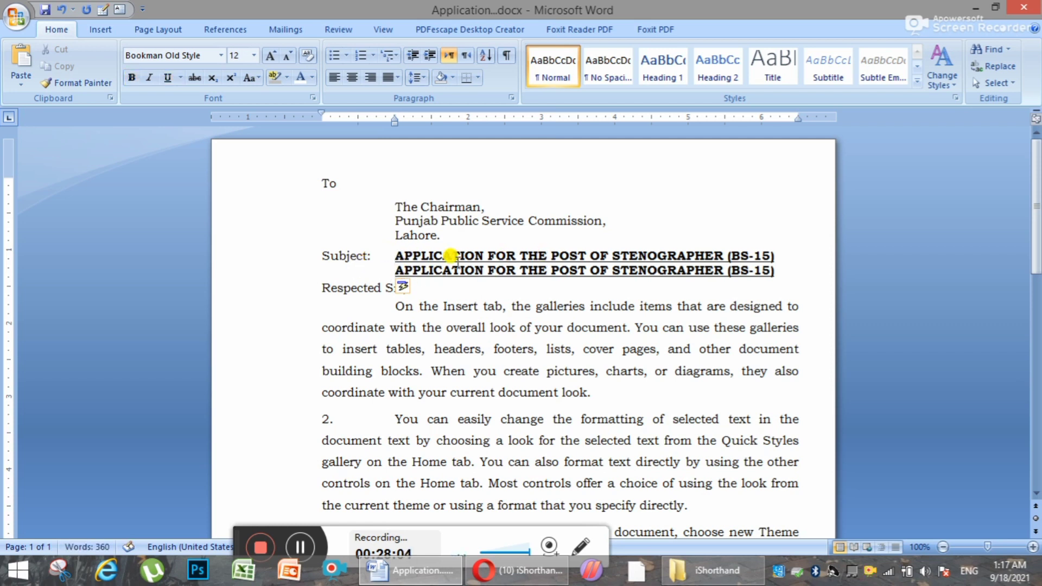
pyautogui.press('Tab')
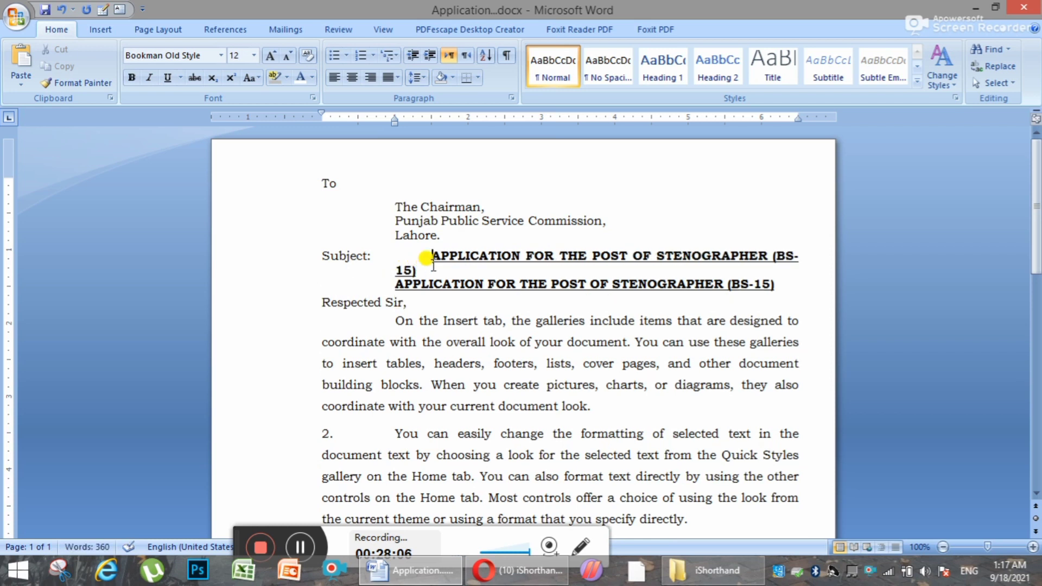
pyautogui.press('BackSpace')
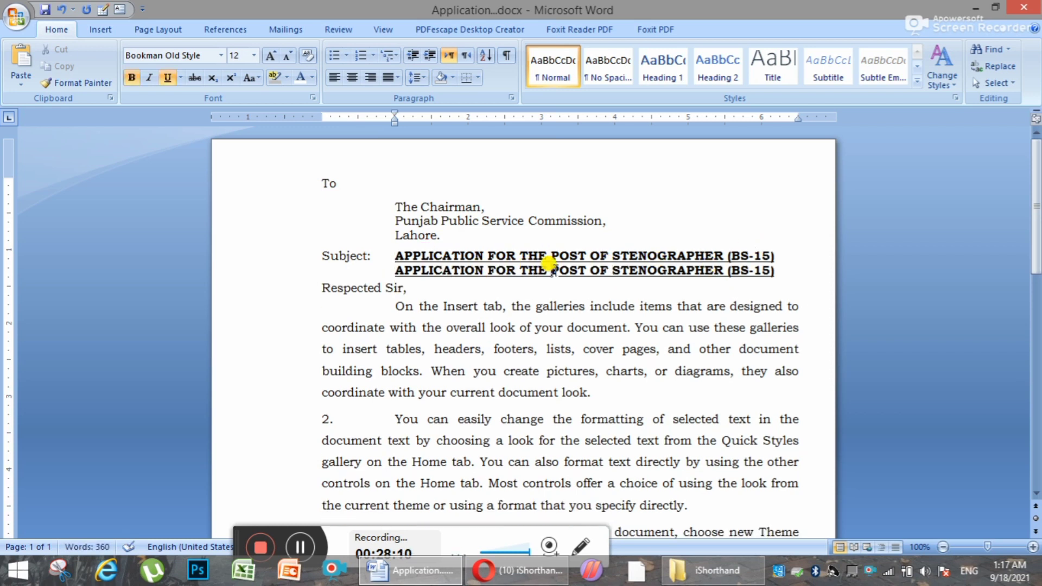
pyautogui.moveTo(395, 255)
pyautogui.mouseDown()
pyautogui.moveTo(386, 305)
pyautogui.moveTo(400, 269)
pyautogui.mouseUp()
pyautogui.click(398, 256)
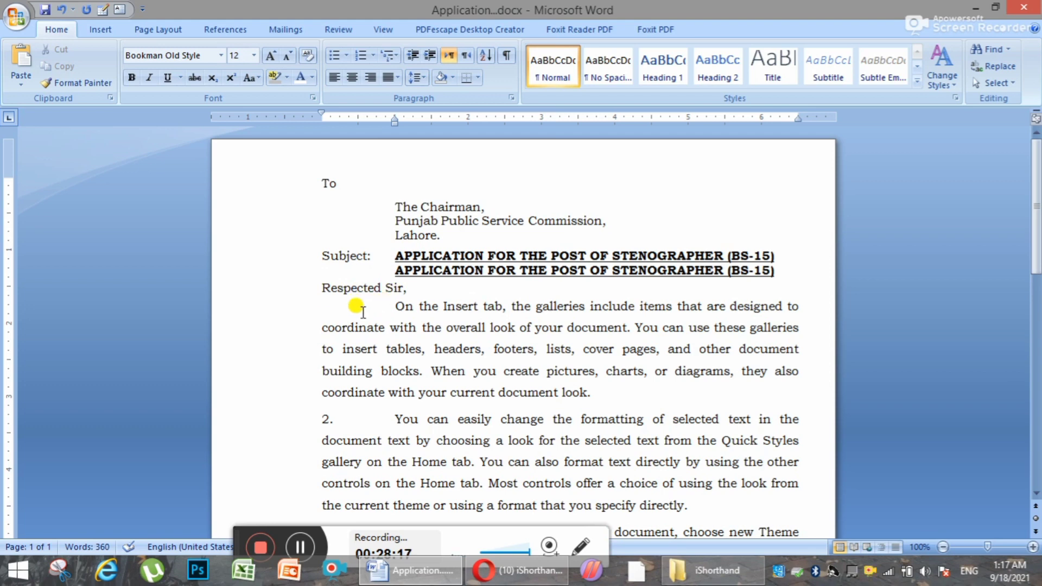
pyautogui.click(402, 307)
pyautogui.scroll(-1, 399, 307)
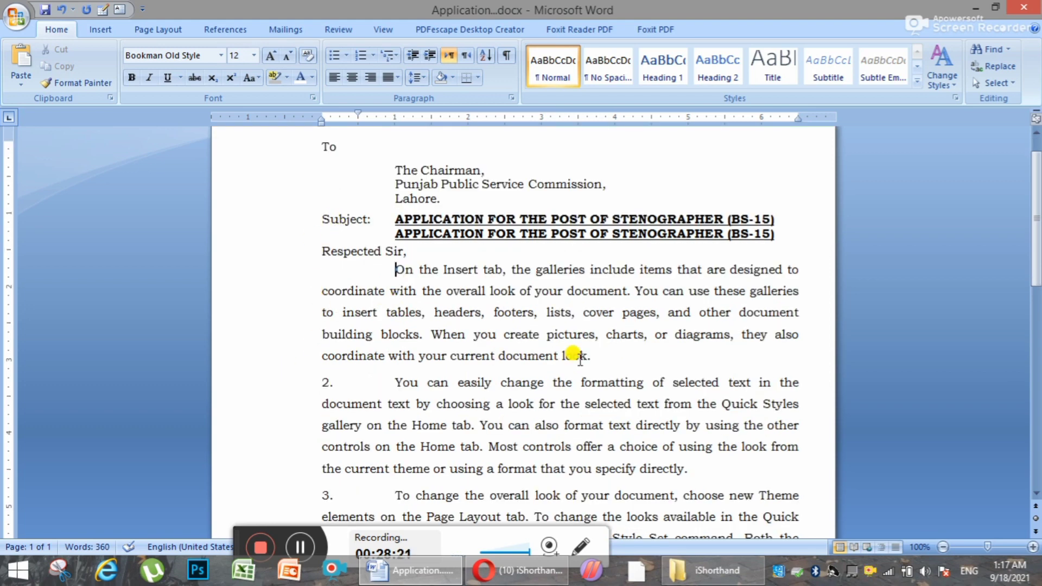
pyautogui.click(604, 356)
pyautogui.scroll(-9, 420, 340)
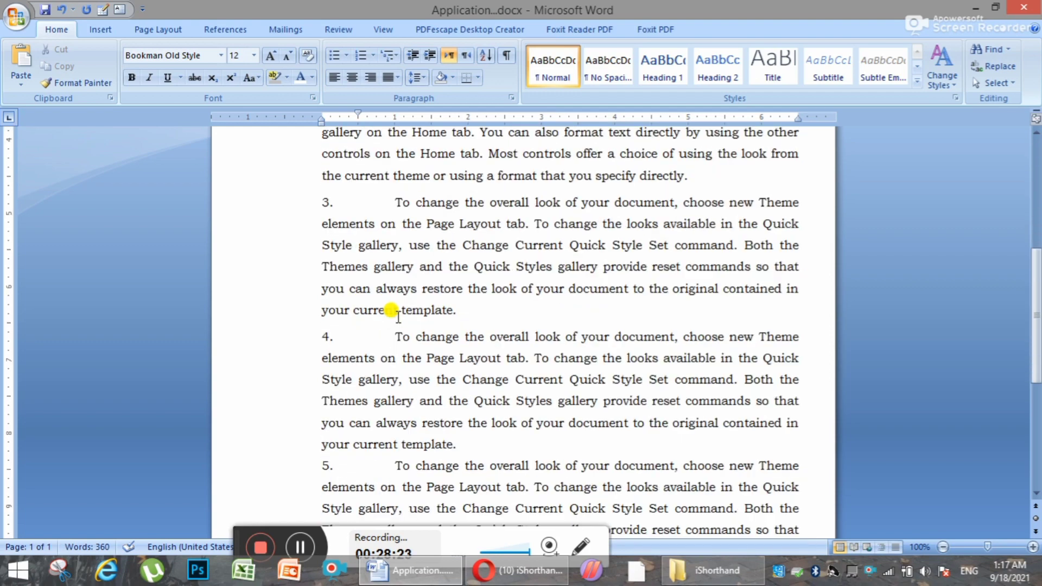
pyautogui.scroll(-1, 348, 317)
pyautogui.scroll(-3, 353, 322)
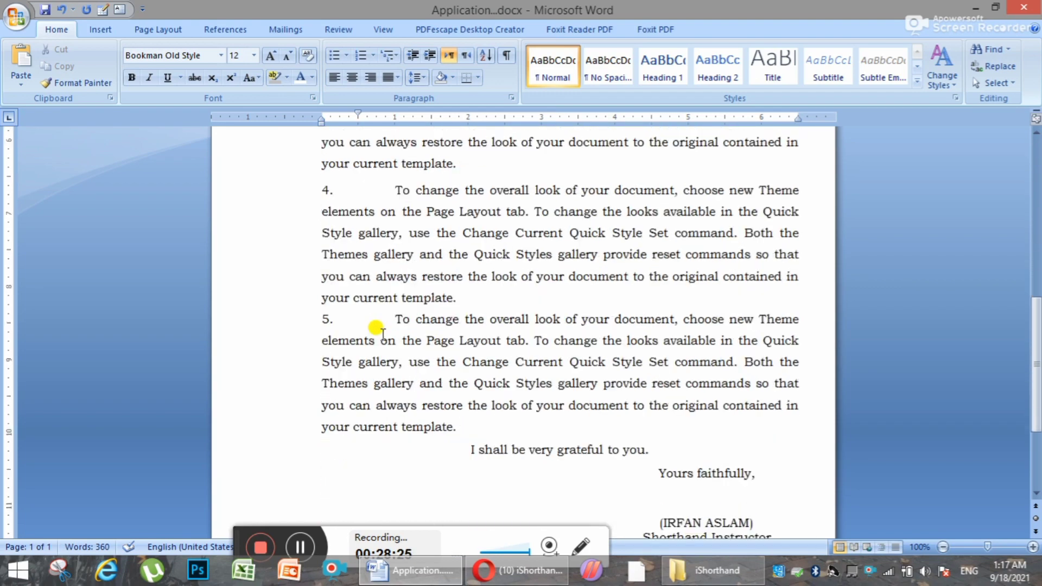
pyautogui.click(348, 281)
pyautogui.scroll(3, 350, 293)
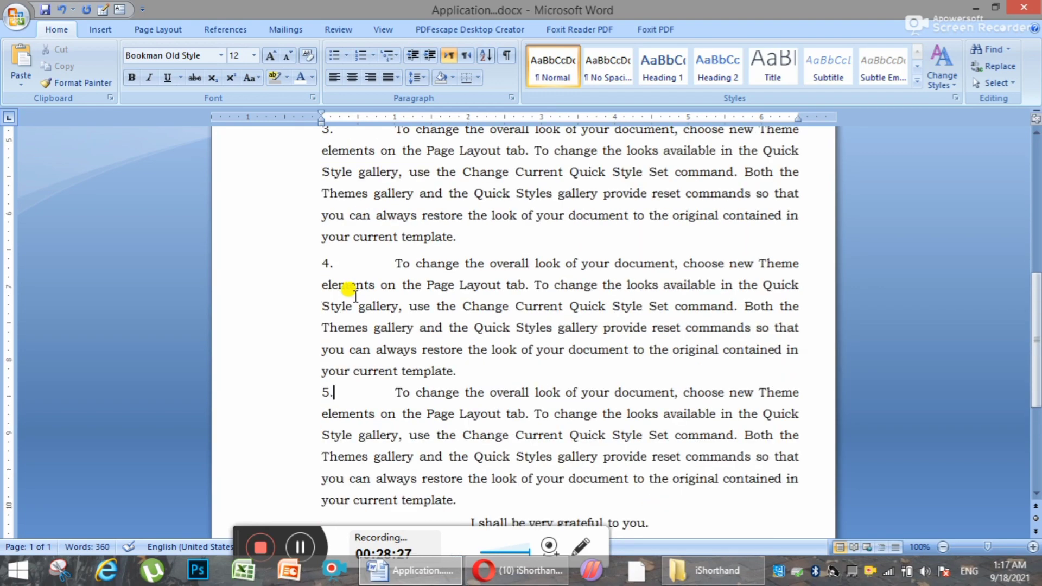
pyautogui.click(349, 269)
pyautogui.scroll(3, 351, 269)
pyautogui.scroll(4, 349, 235)
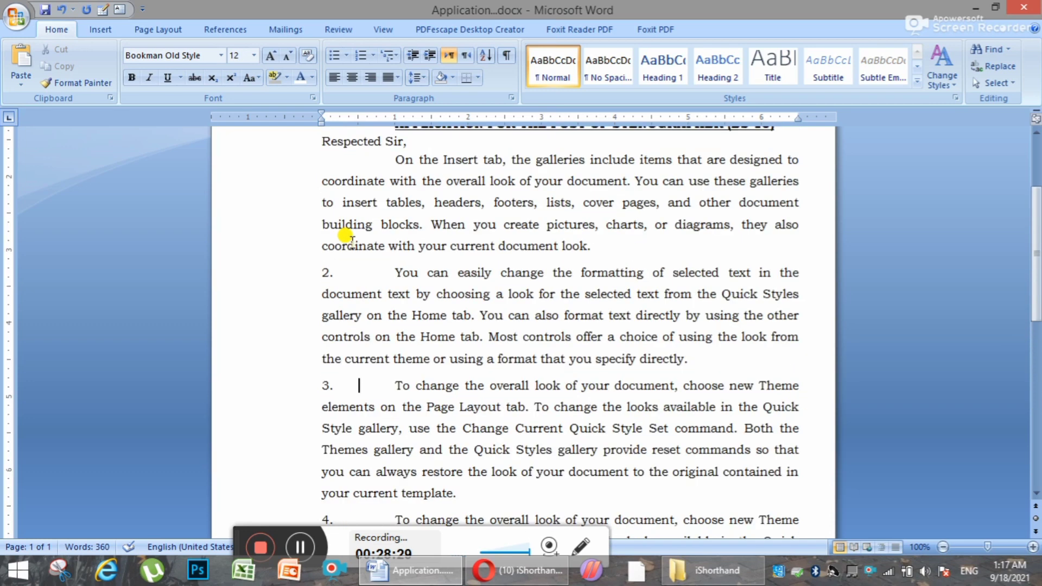
pyautogui.scroll(2, 380, 290)
pyautogui.scroll(-5, 401, 285)
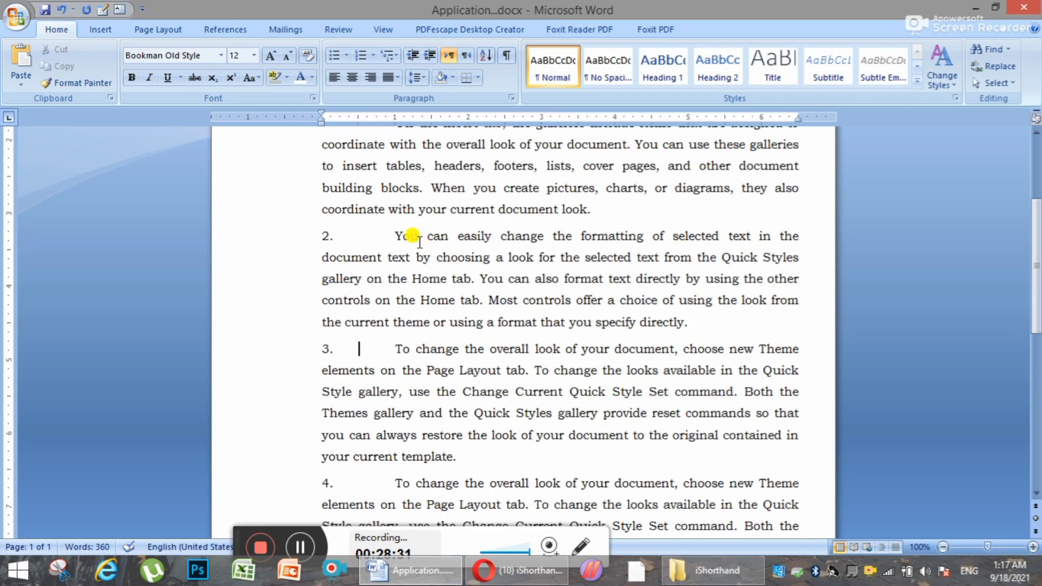
pyautogui.moveTo(394, 236); pyautogui.dragTo(689, 320)
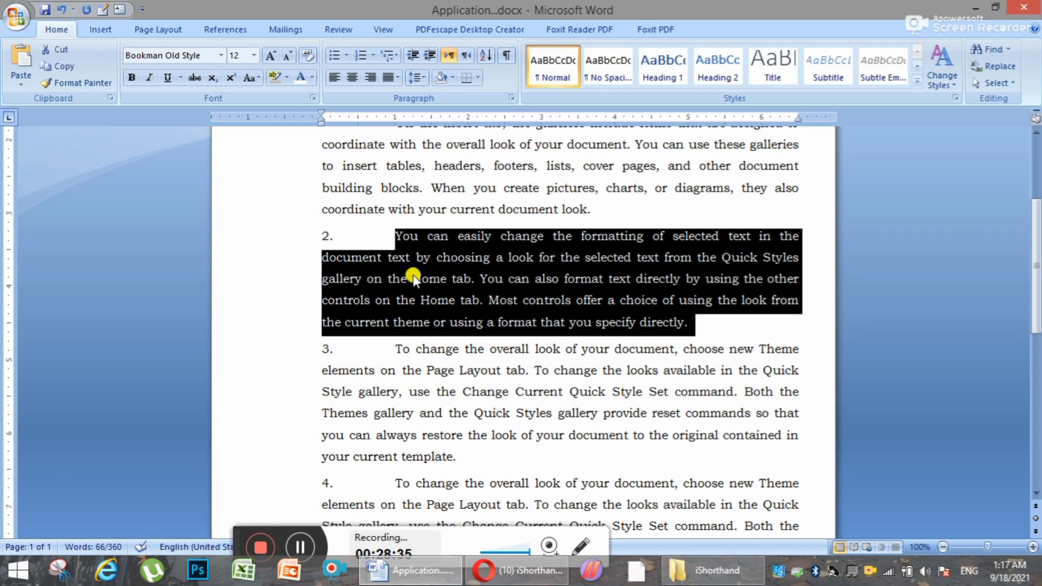
pyautogui.moveTo(387, 233); pyautogui.dragTo(703, 328)
pyautogui.scroll(-7, 496, 361)
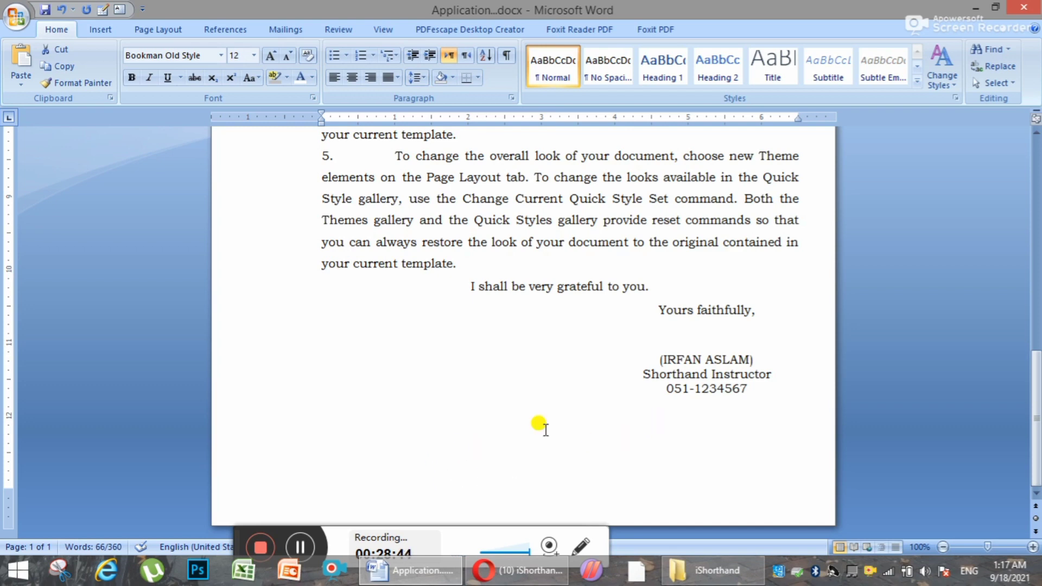
pyautogui.scroll(5, 540, 425)
pyautogui.scroll(1, 355, 284)
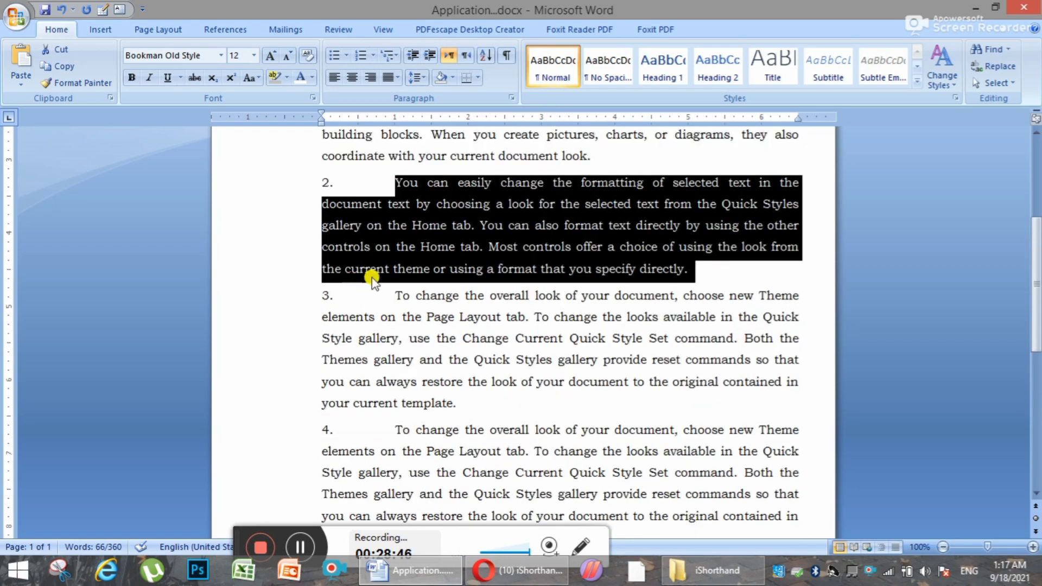
pyautogui.moveTo(392, 184); pyautogui.dragTo(682, 264)
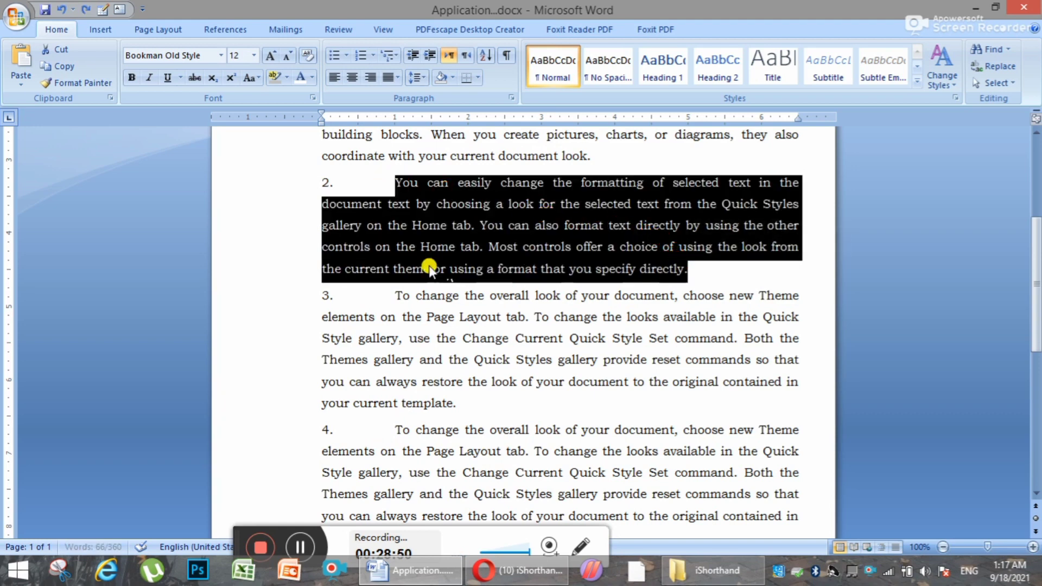
pyautogui.scroll(3, 467, 353)
pyautogui.scroll(1, 467, 369)
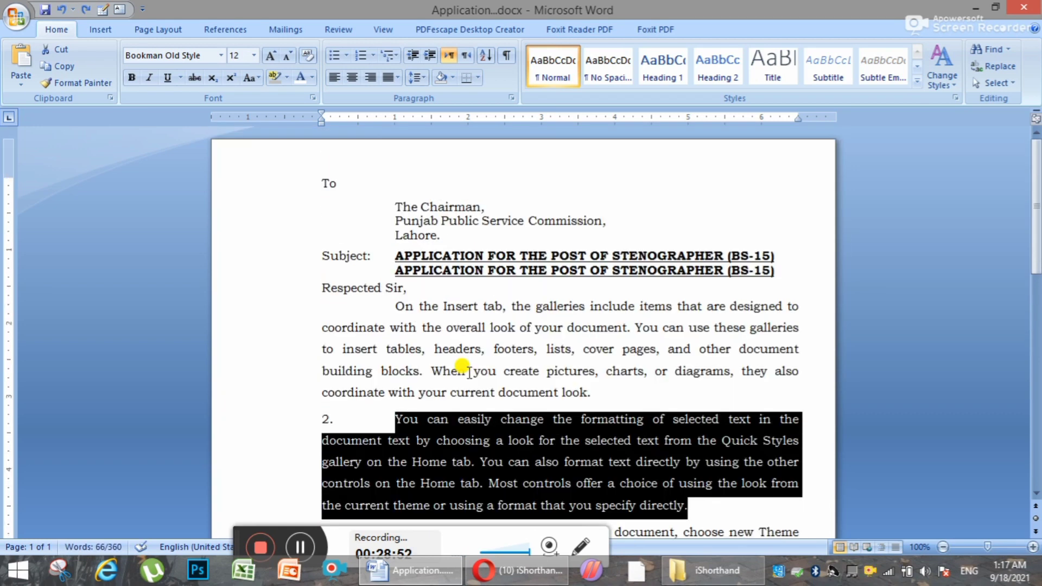
pyautogui.click(396, 274)
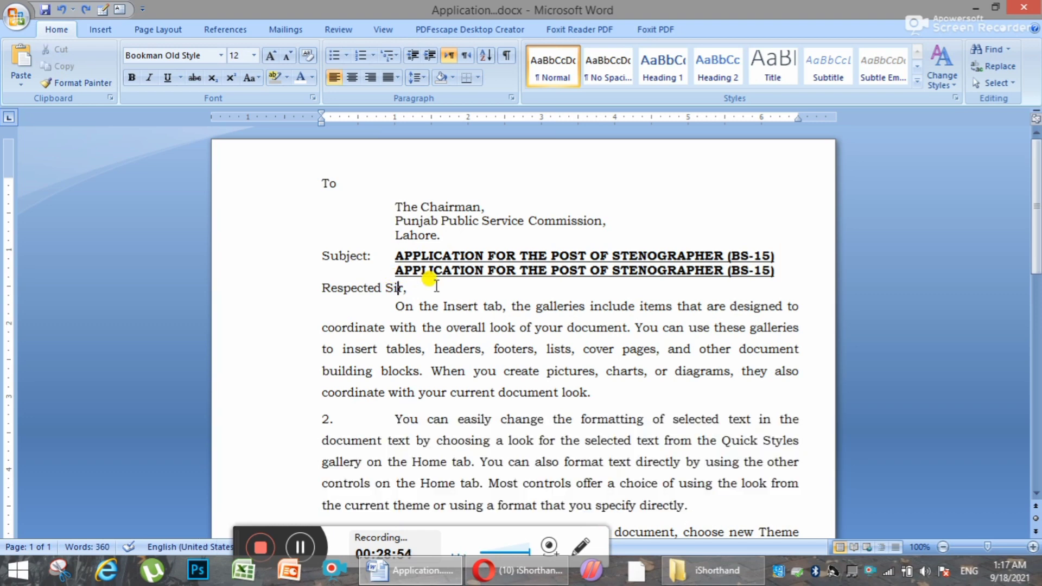
pyautogui.click(776, 271)
pyautogui.scroll(-11, 670, 389)
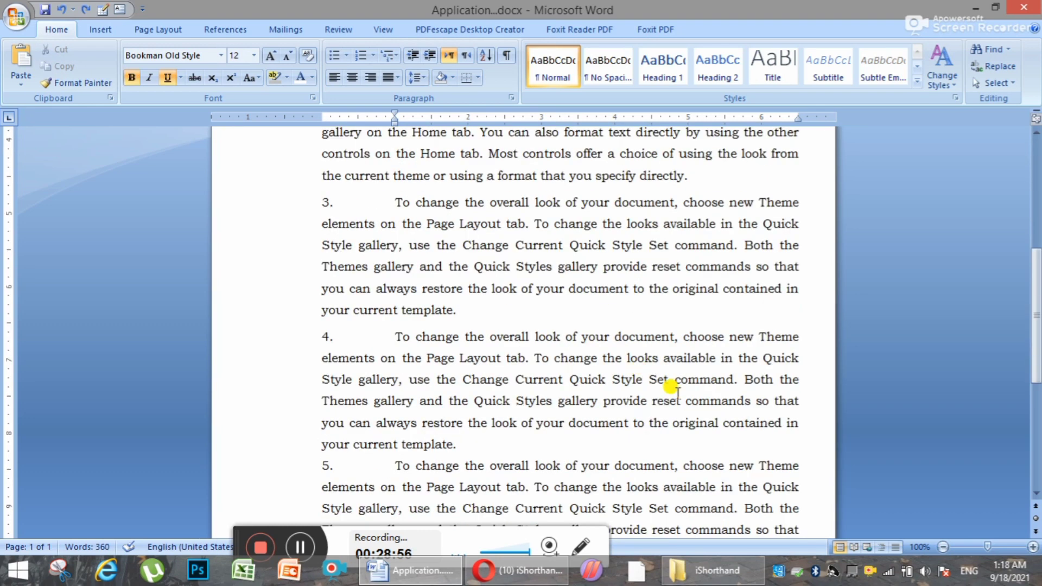
pyautogui.scroll(8, 663, 429)
pyautogui.scroll(3, 651, 437)
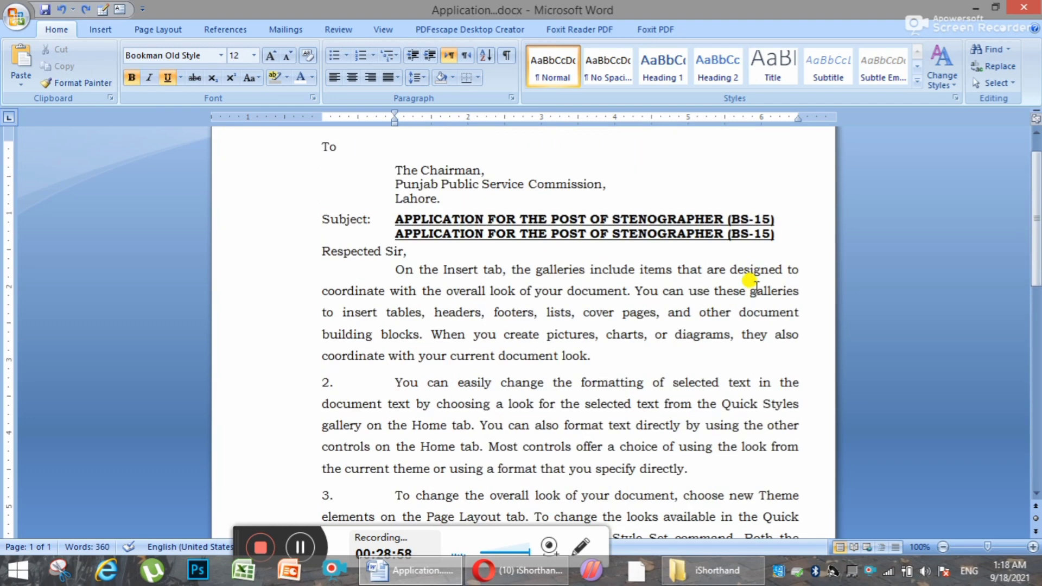
# Add a blank line after the subject lines and check the full page in print preview.
pyautogui.press('Return')
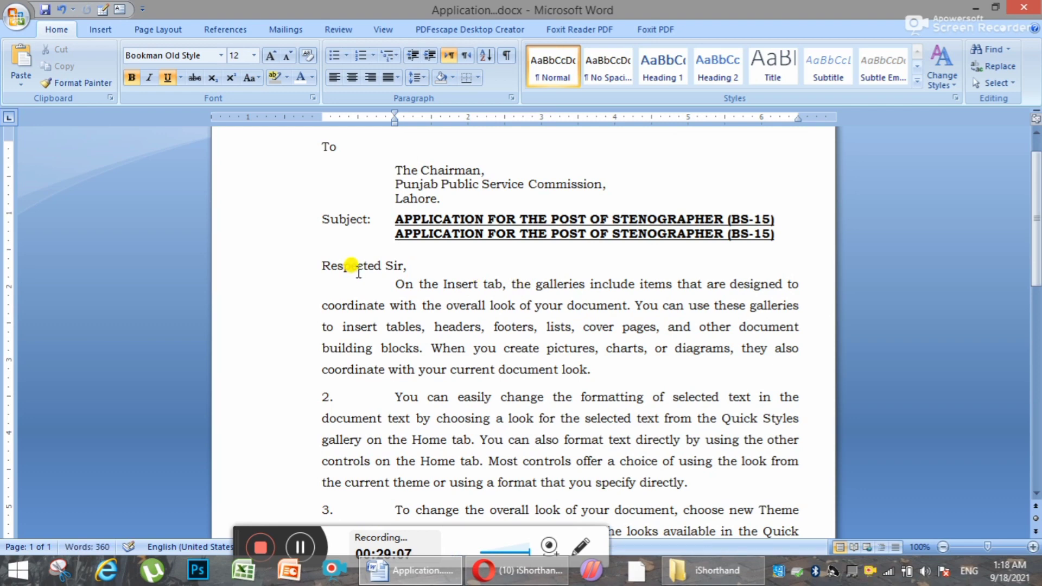
pyautogui.hotkey('ctrl', 'F2')
pyautogui.click(200, 263)
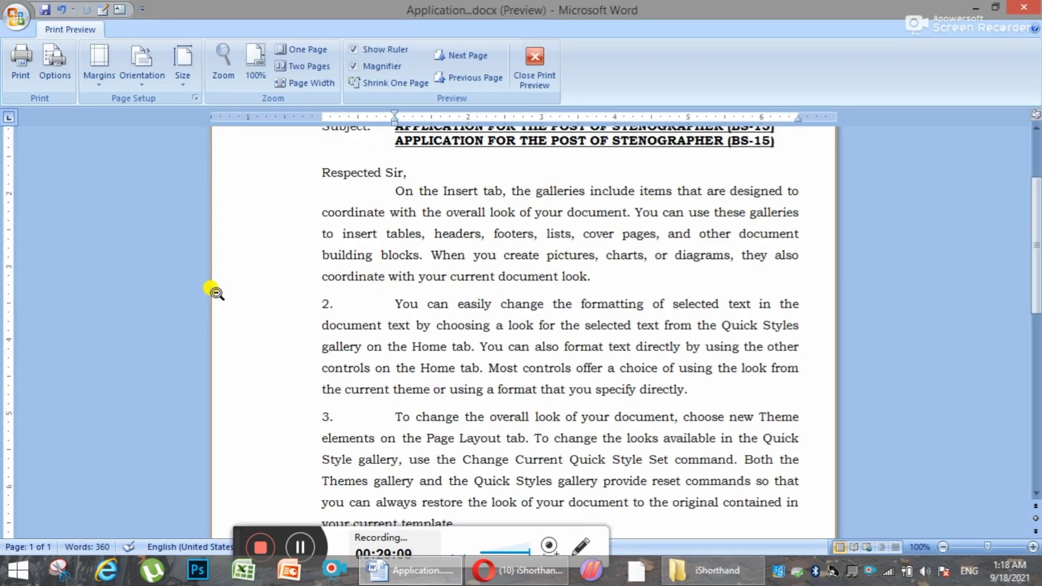
pyautogui.scroll(-8, 403, 326)
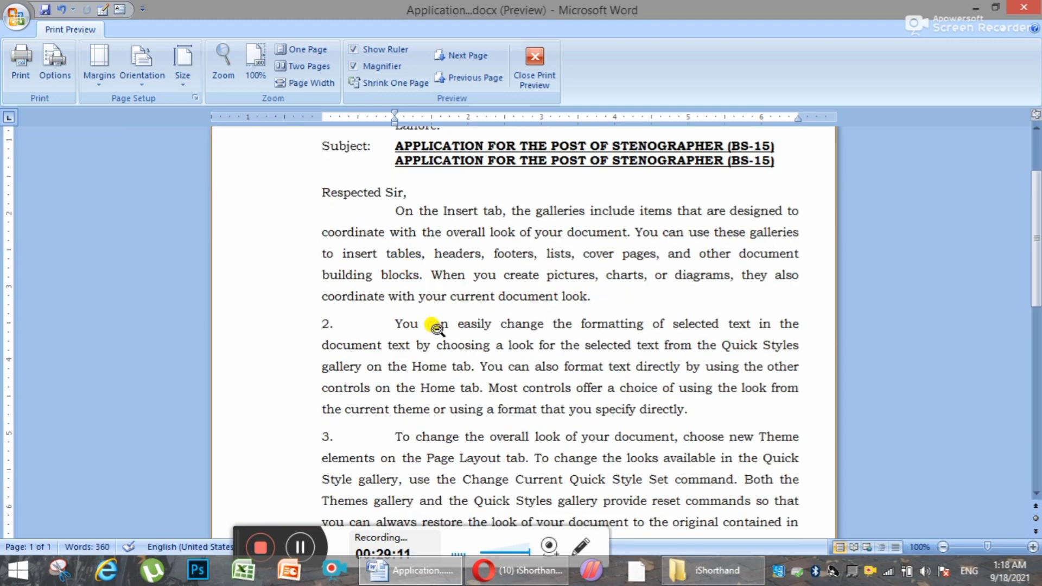
pyautogui.scroll(-2, 437, 338)
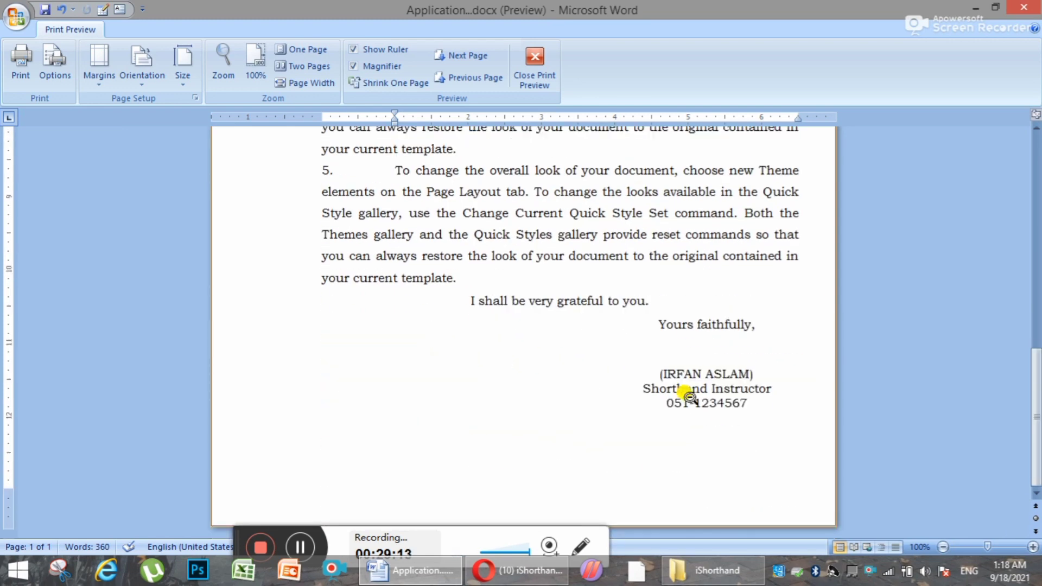
pyautogui.click(697, 418)
pyautogui.click(114, 311)
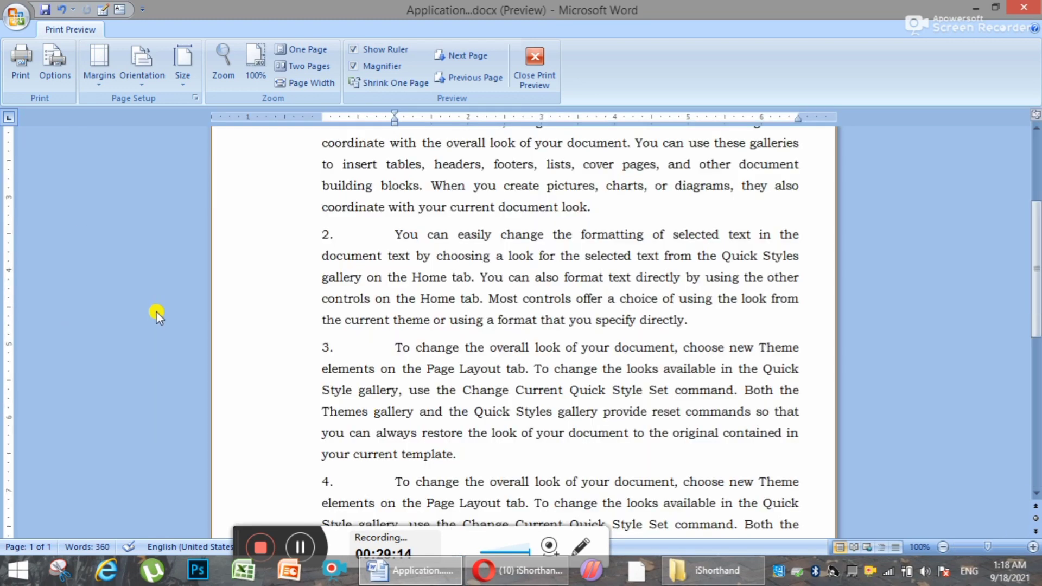
pyautogui.scroll(4, 456, 295)
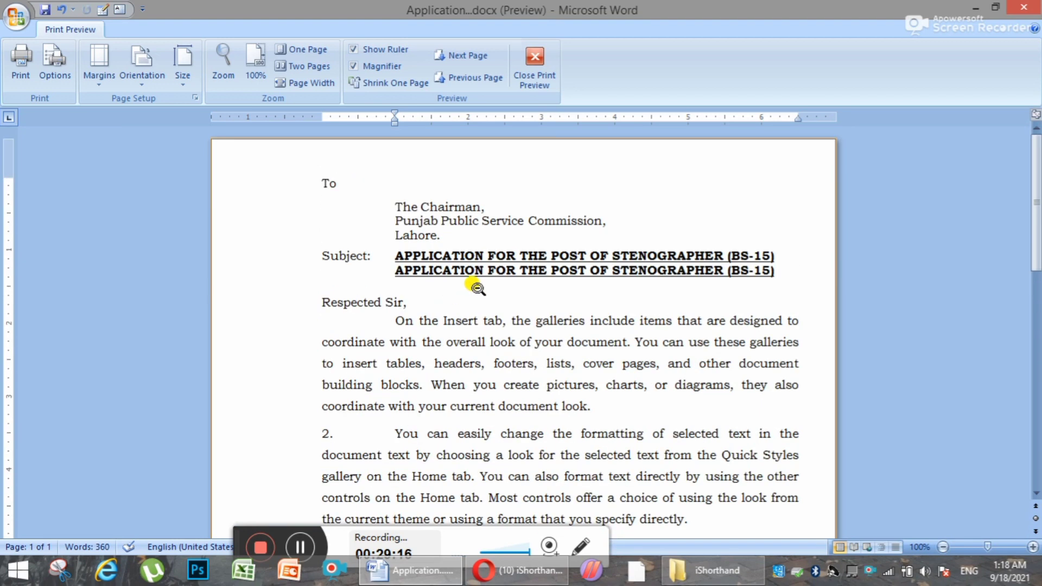
pyautogui.click(545, 61)
# Exit Word, closing the finished application letter.
pyautogui.click(412, 270)
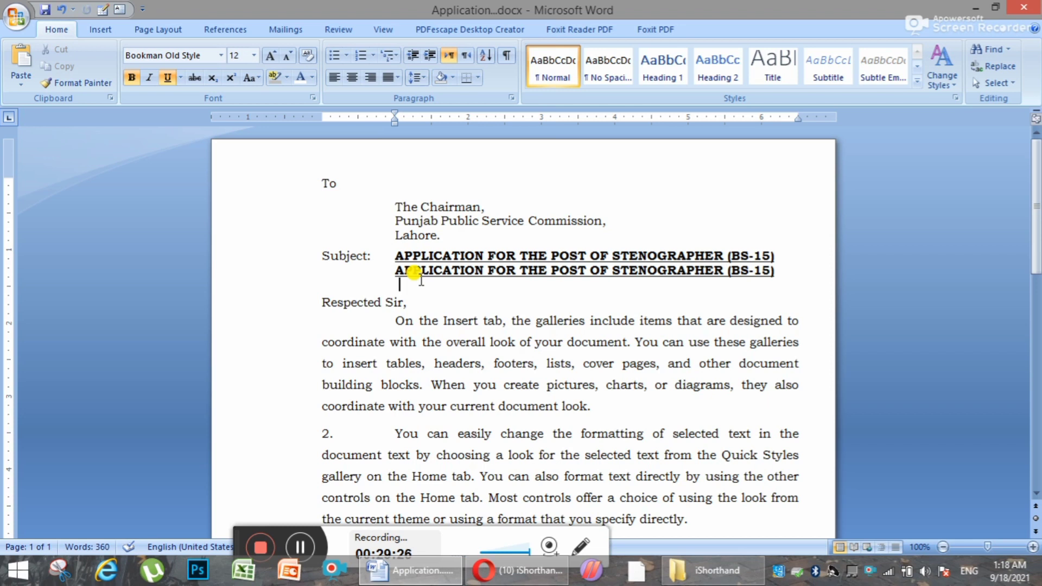
pyautogui.moveTo(1028, 11)
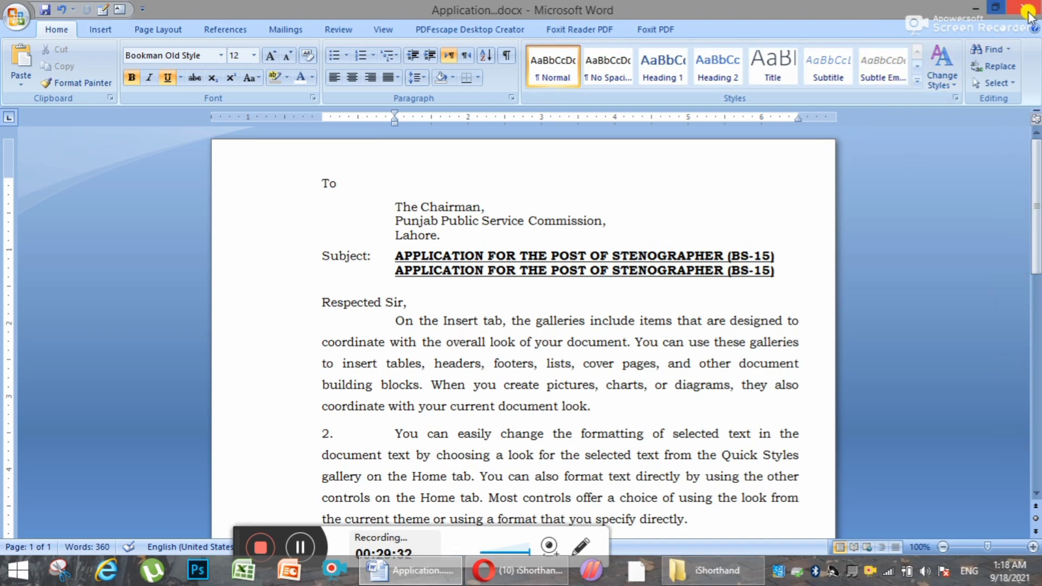
pyautogui.click(1028, 11)
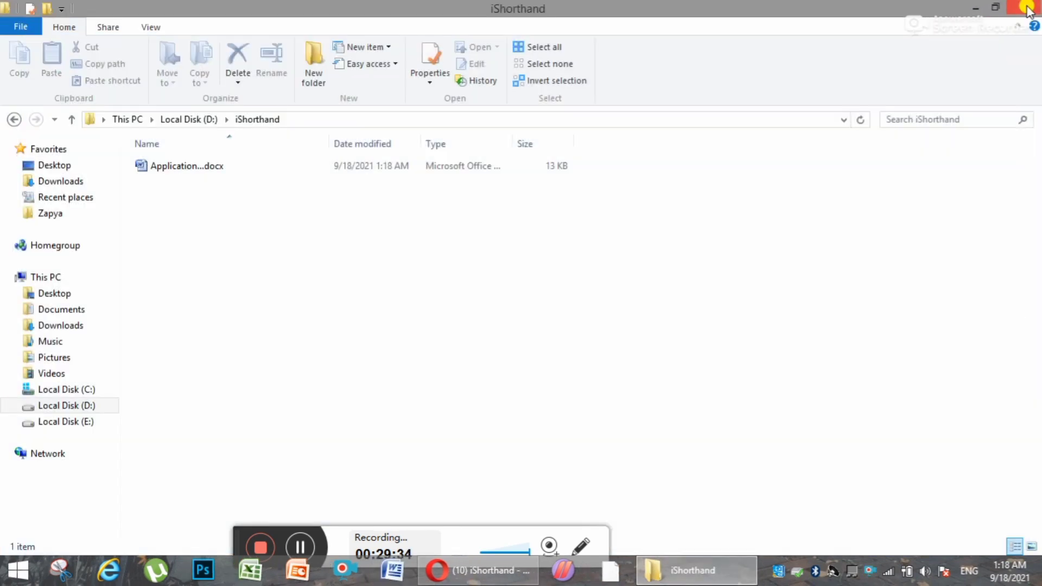
# Close the iShorthand folder, refresh the desktop, and start Word with a new Document1.
pyautogui.click(1028, 11)
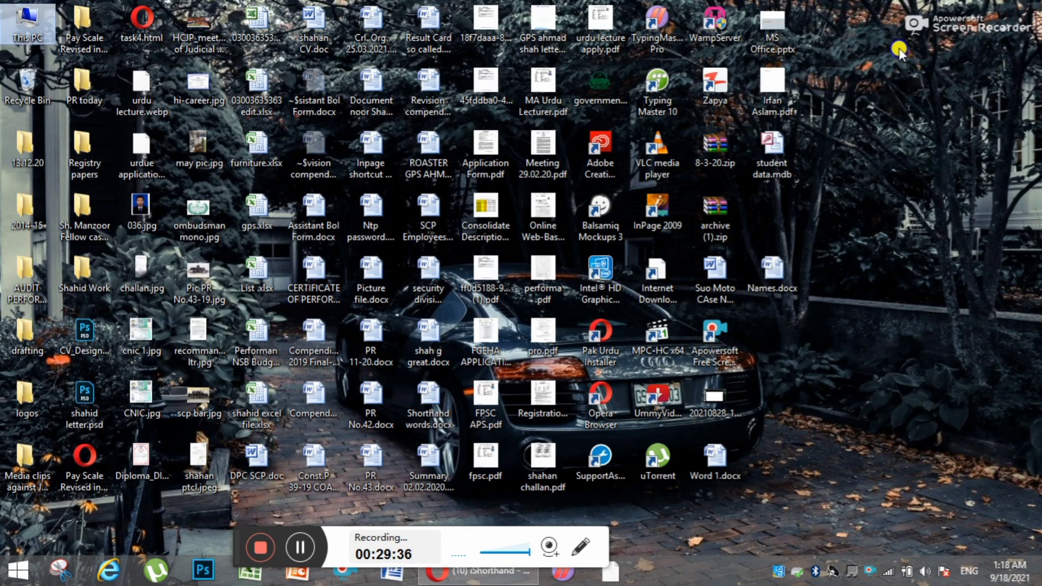
pyautogui.rightClick(1028, 50)
pyautogui.click(930, 101)
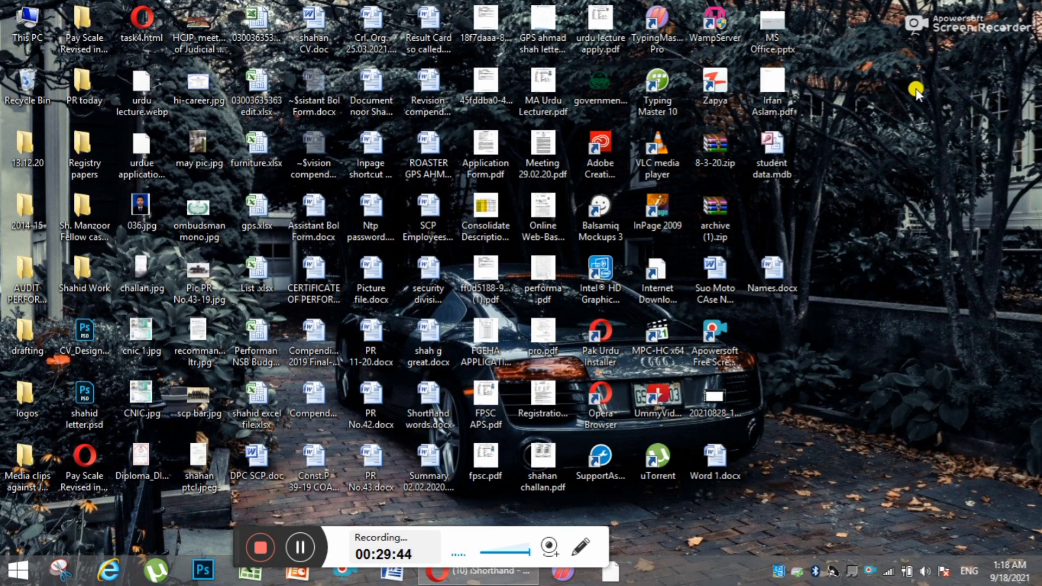
pyautogui.click(401, 571)
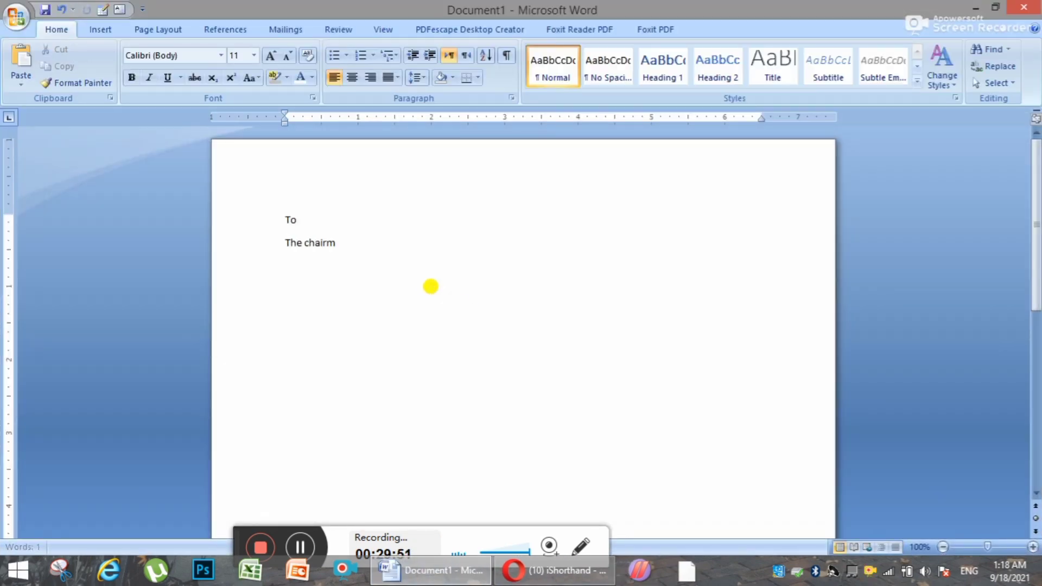
# Delete all the stray text in Document1 and close it without saving.
pyautogui.hotkey('ctrl', 'a')
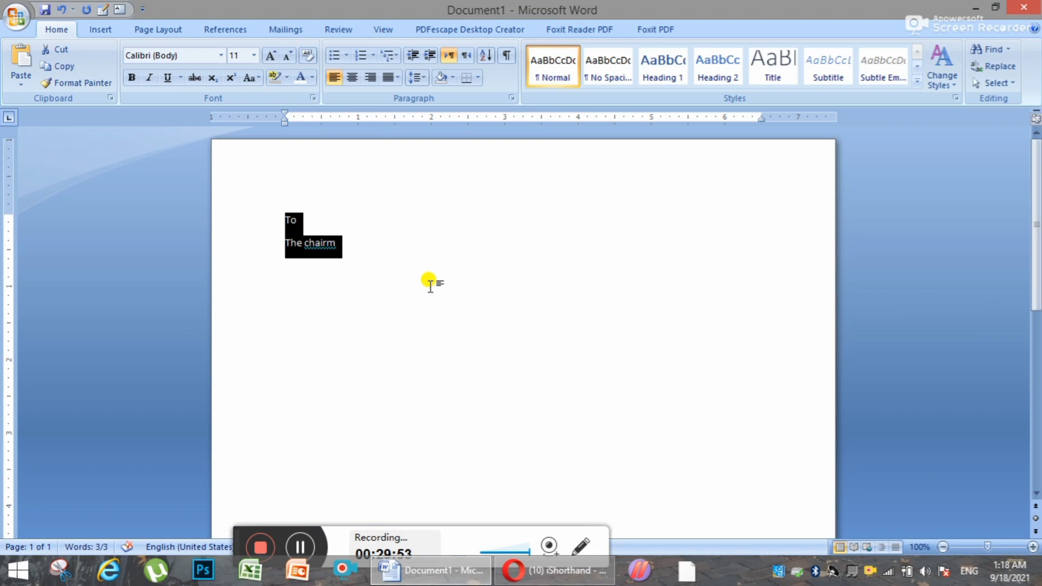
pyautogui.press('Delete')
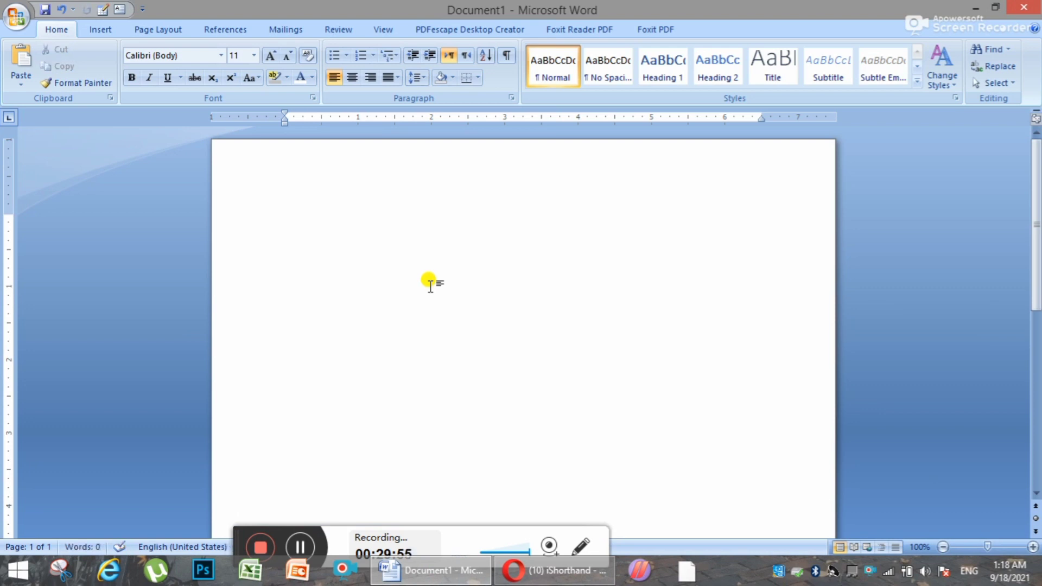
pyautogui.click(1030, 10)
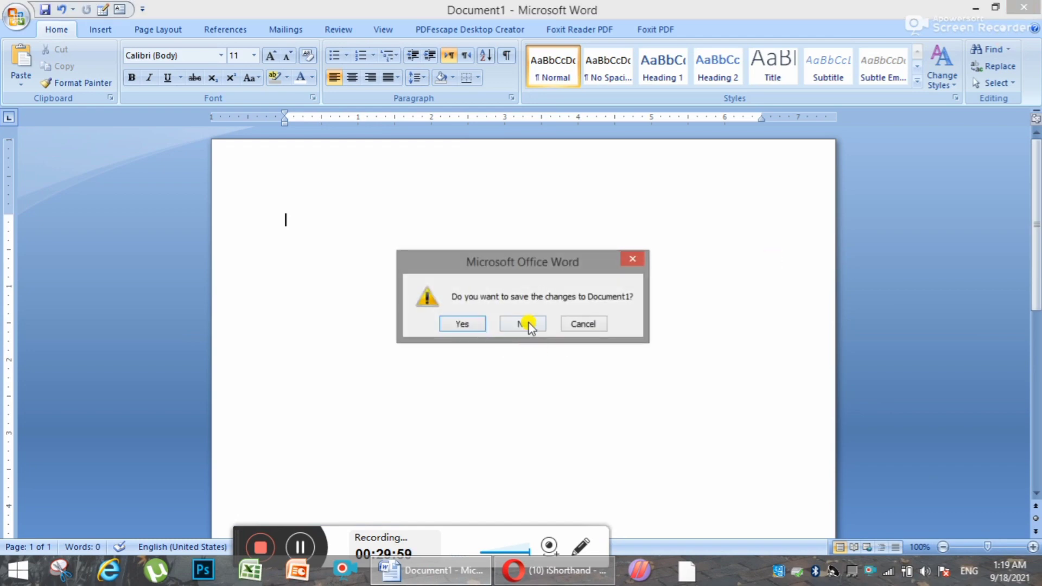
pyautogui.click(524, 324)
# Refresh the desktop, relaunch and close Word, then select PR No.42.docx and bring up Word.
pyautogui.rightClick(875, 21)
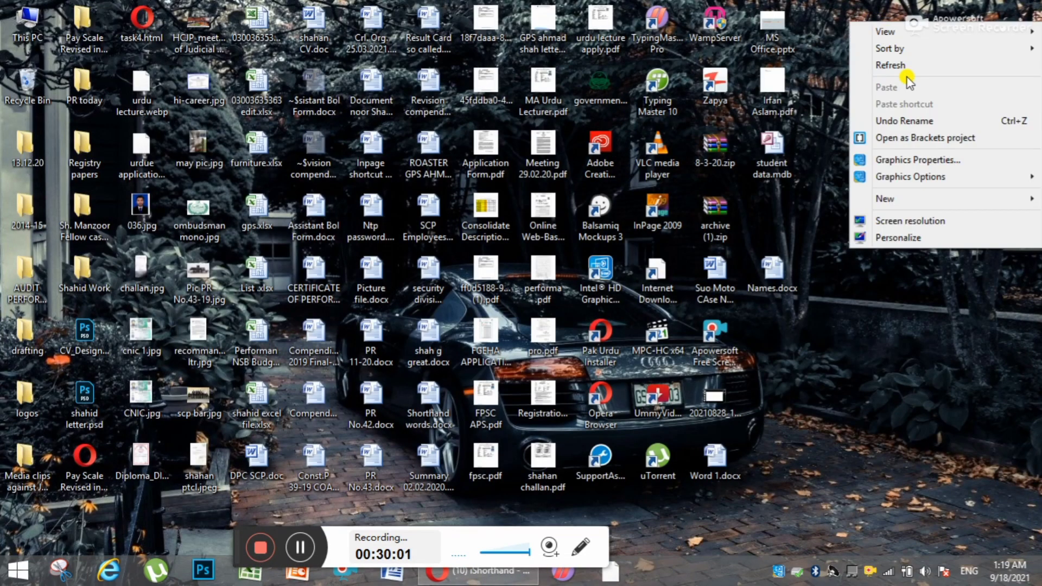
pyautogui.click(903, 70)
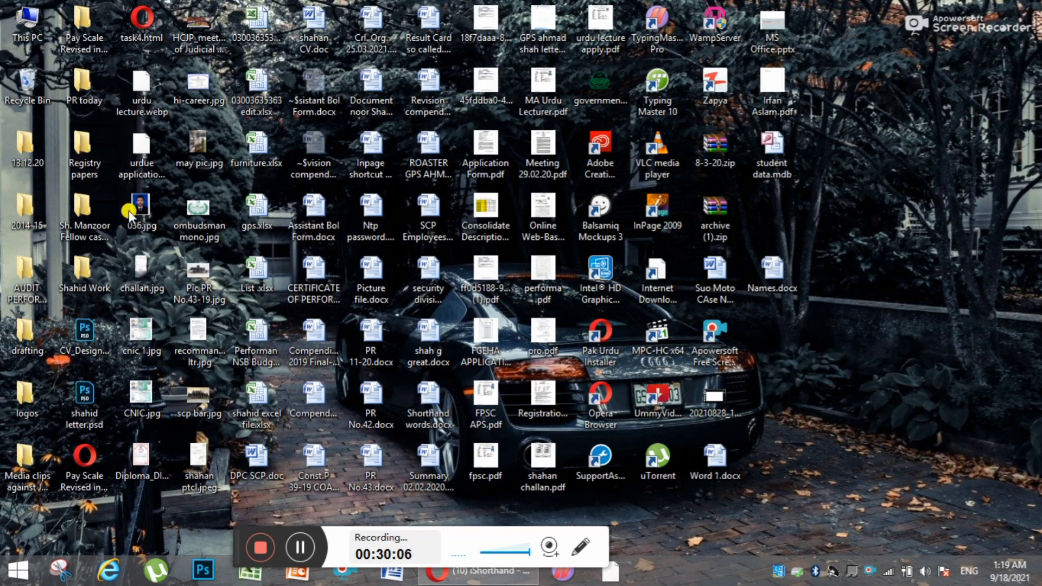
pyautogui.click(390, 575)
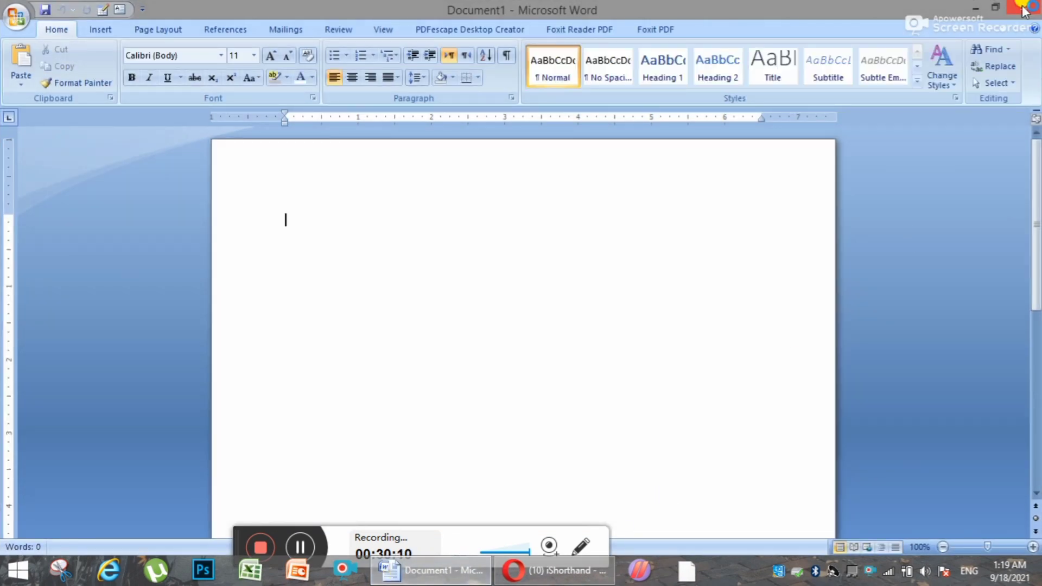
pyautogui.click(1024, 8)
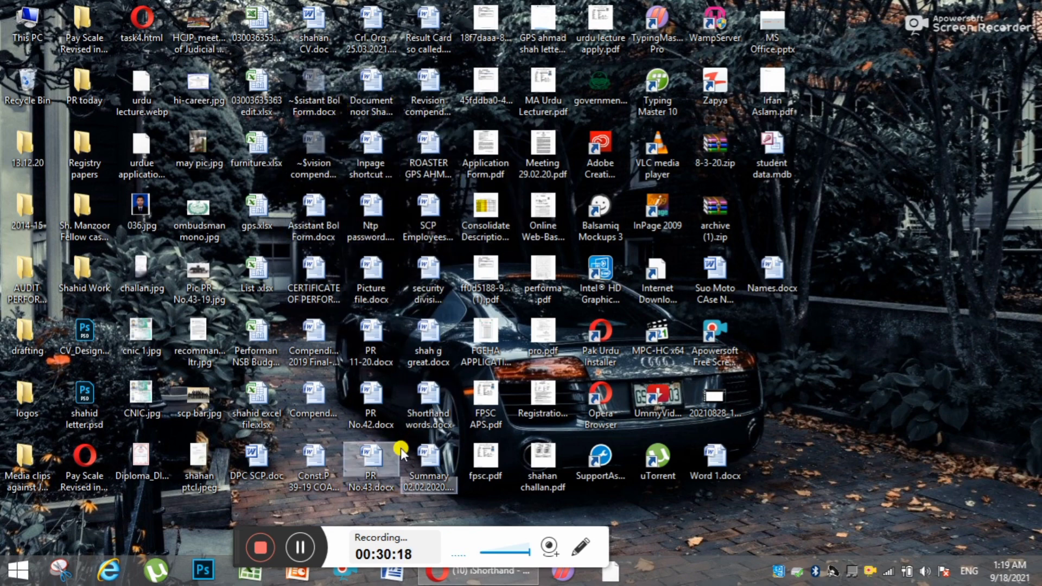
pyautogui.click(368, 416)
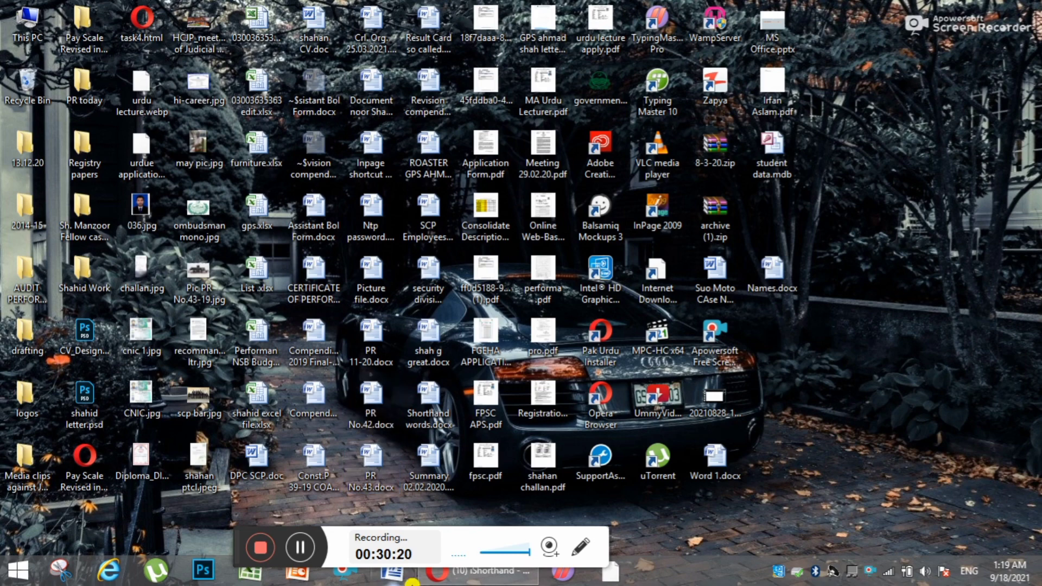
pyautogui.click(392, 571)
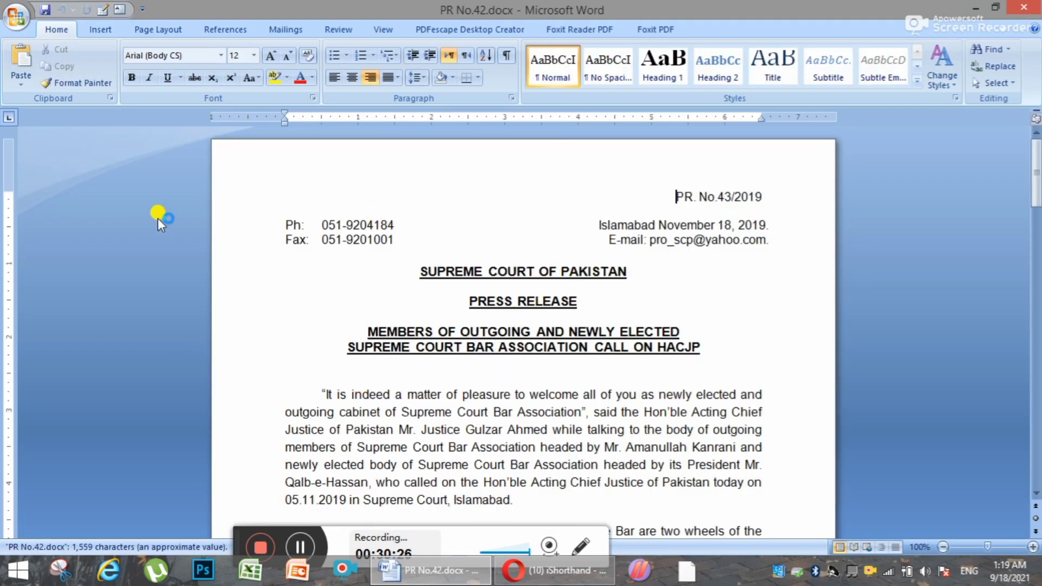
pyautogui.click(16, 22)
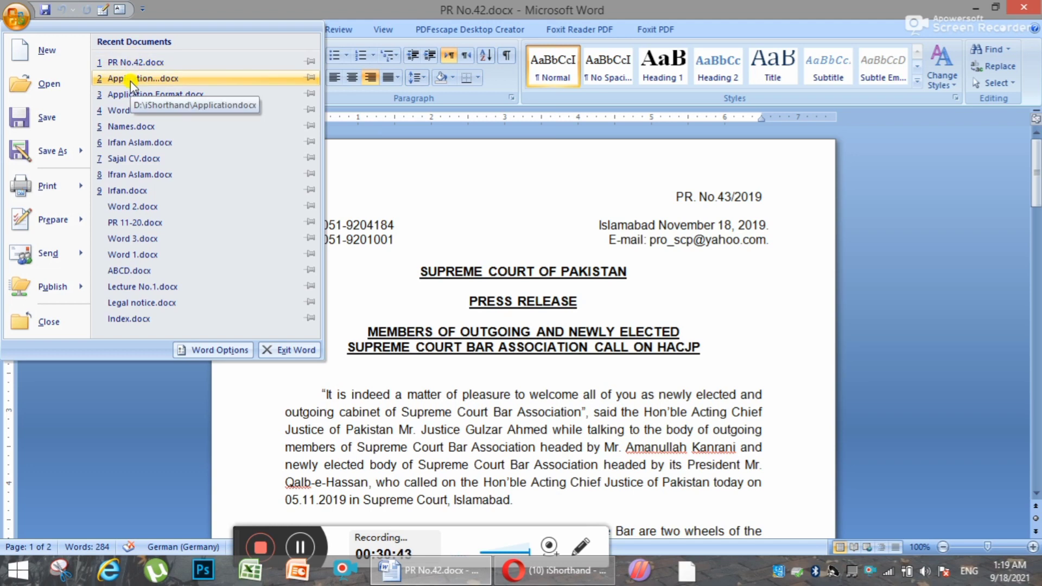
pyautogui.click(1023, 7)
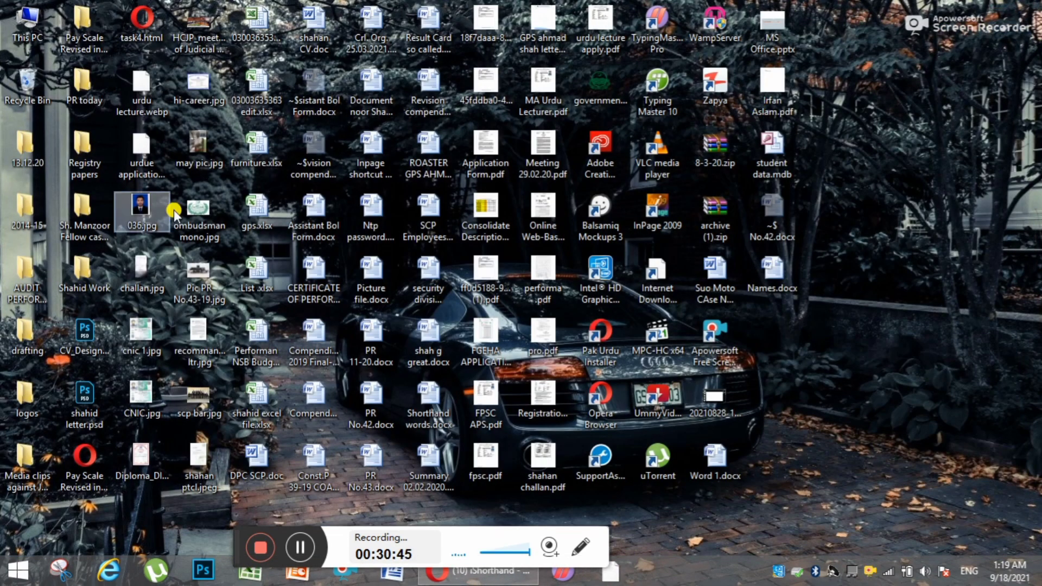
# Go to This PC > Local Disk (D:) > iShorthand and open the Application .docx in Word.
pyautogui.doubleClick(16, 24)
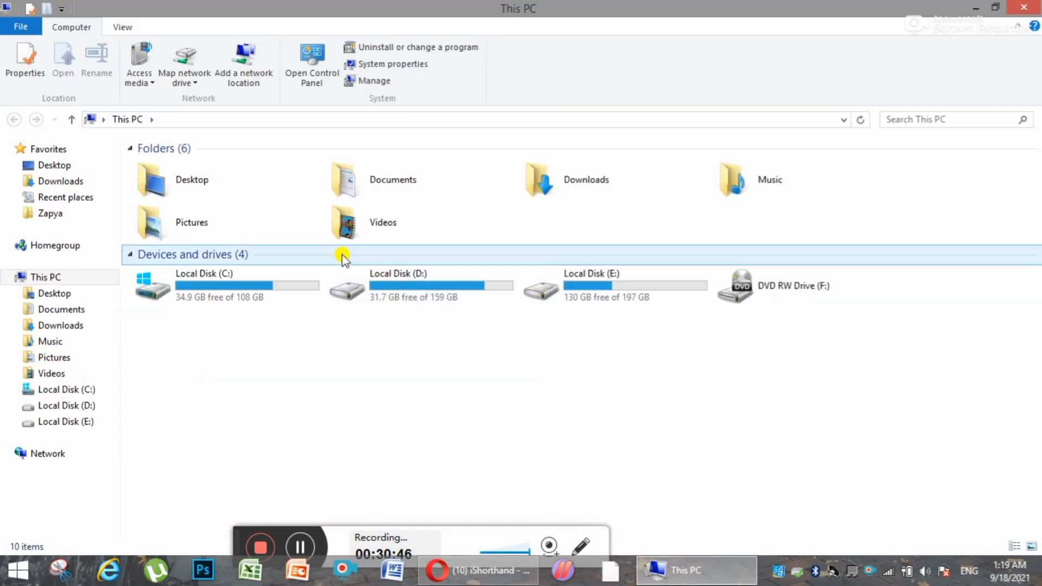
pyautogui.doubleClick(472, 282)
pyautogui.click(353, 260)
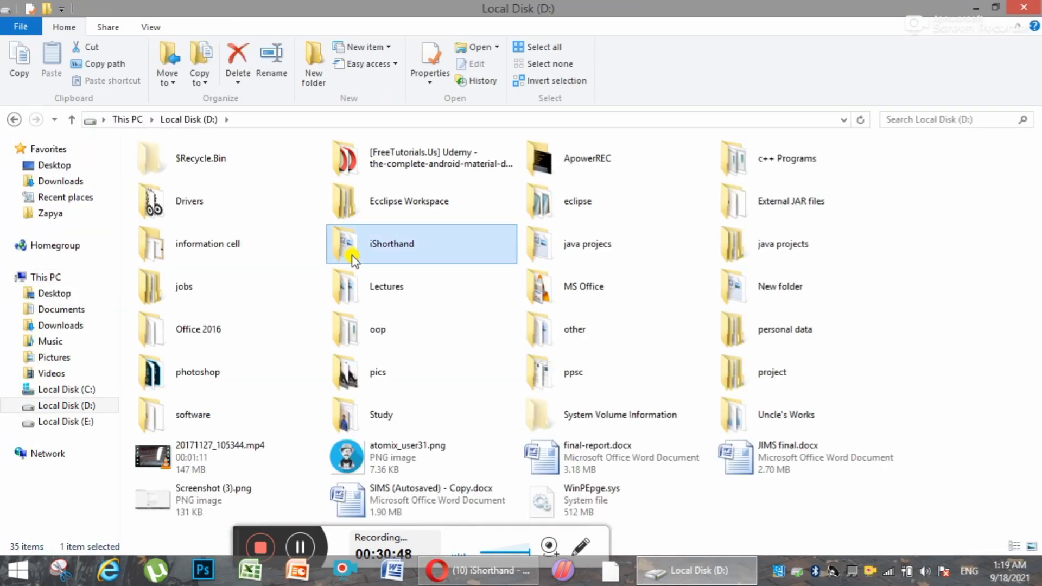
pyautogui.press('Left')
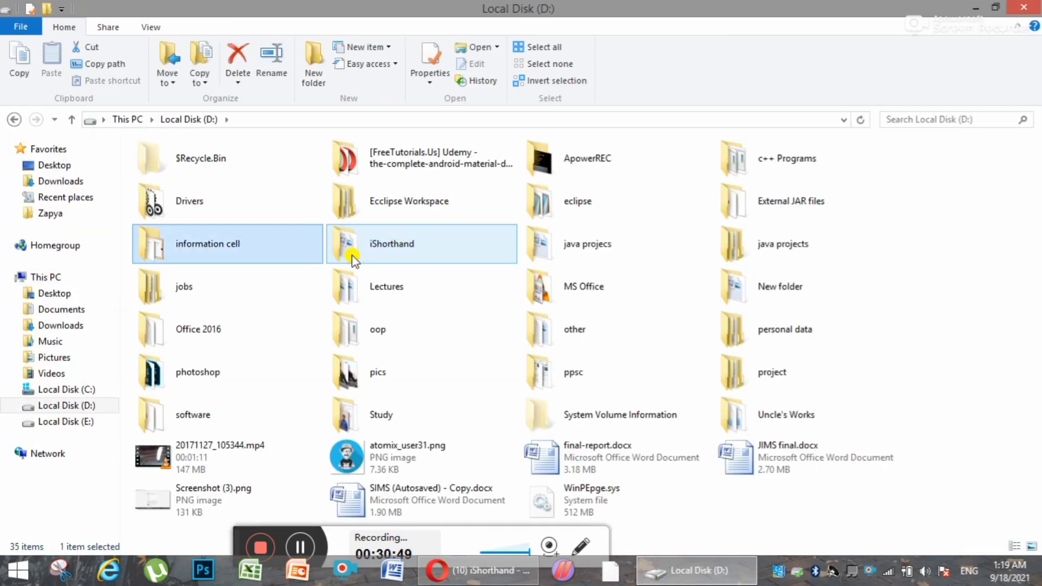
pyautogui.doubleClick(389, 245)
pyautogui.click(171, 167)
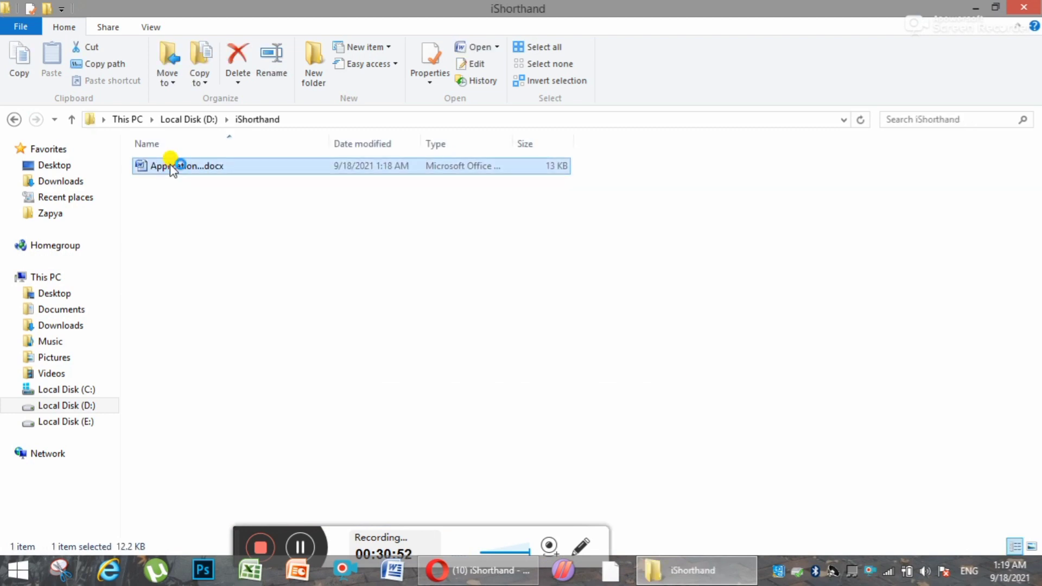
pyautogui.doubleClick(172, 167)
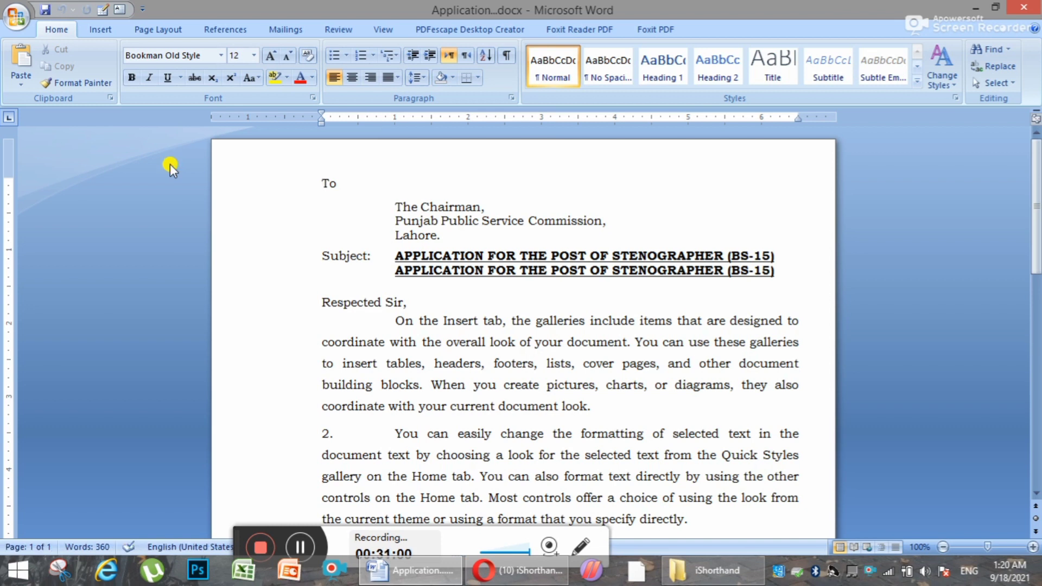
pyautogui.scroll(-7, 459, 320)
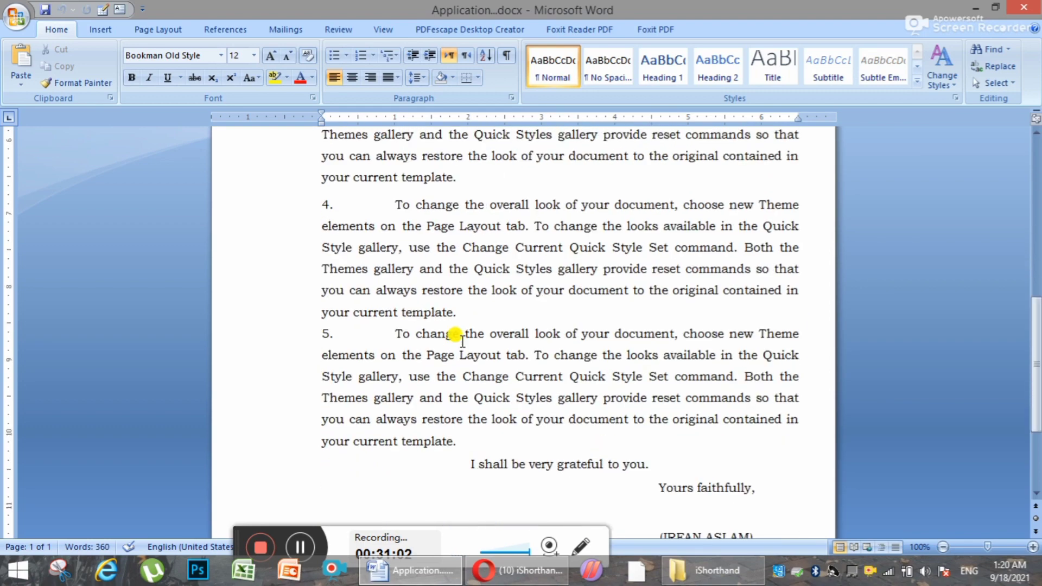
pyautogui.scroll(-3, 462, 341)
pyautogui.scroll(3, 688, 434)
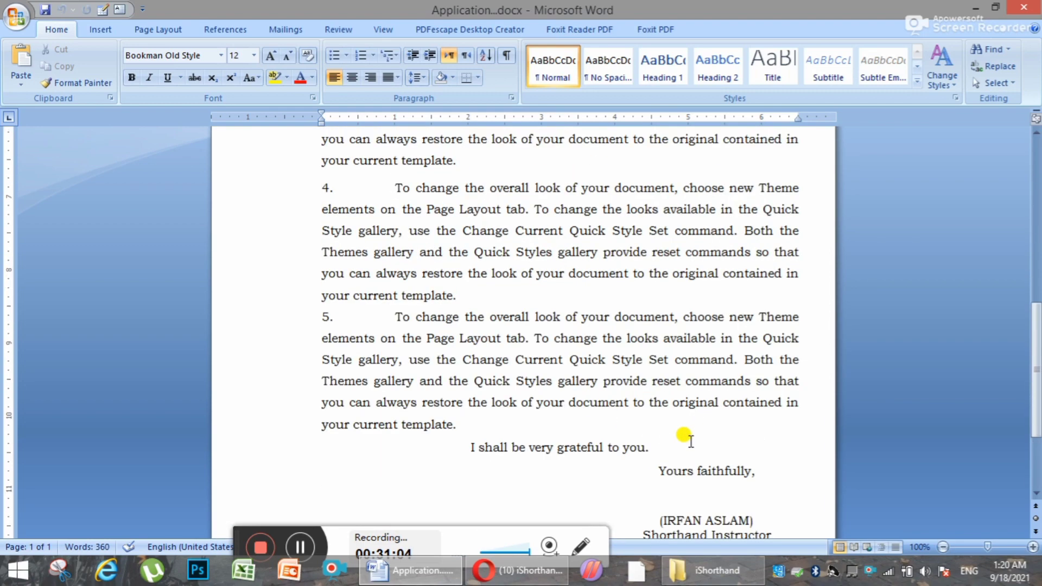
pyautogui.scroll(10, 459, 384)
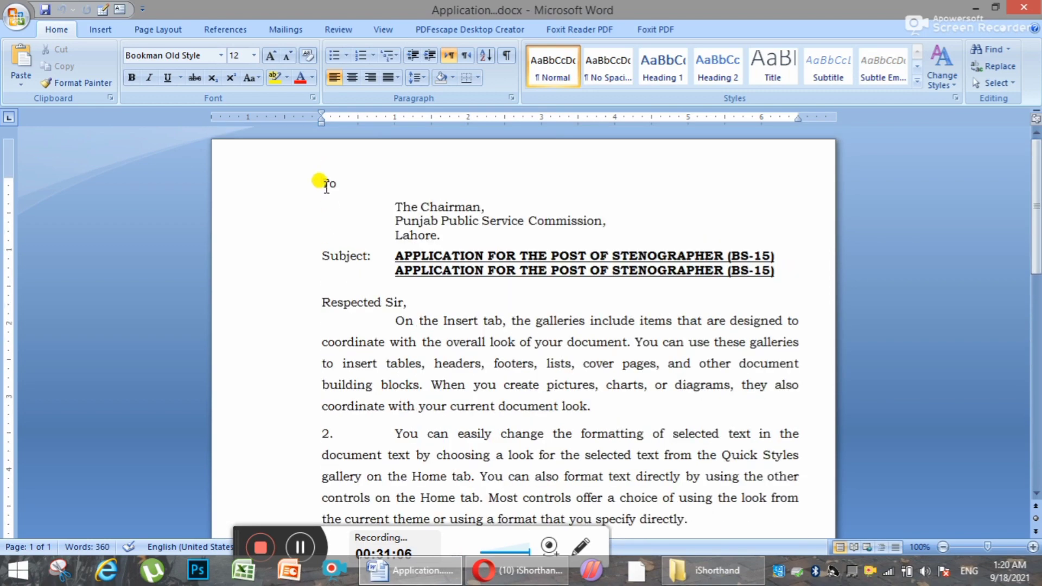
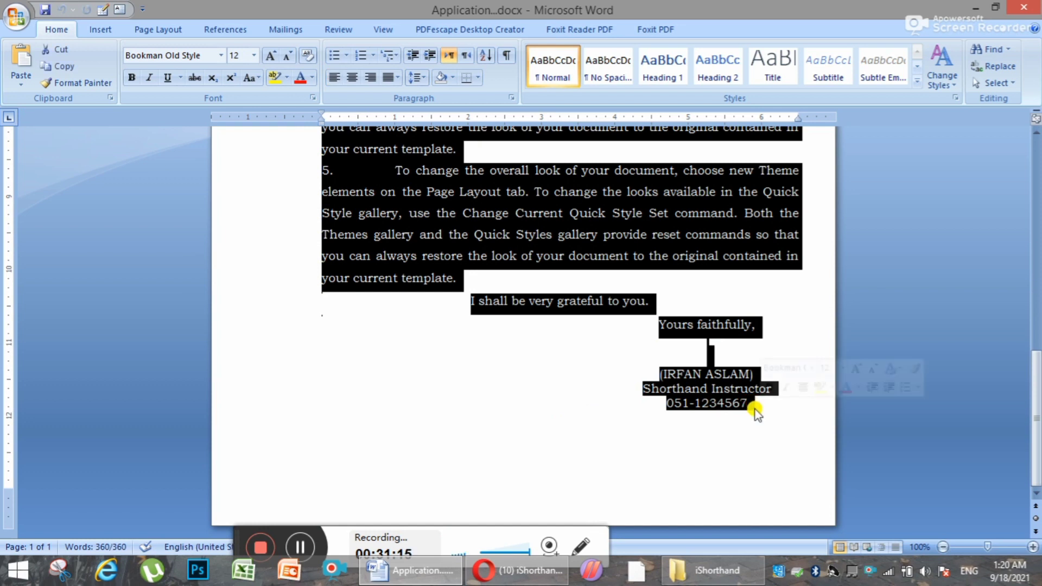
# Deselect the whole letter and scroll down toward the next page.
pyautogui.click(757, 407)
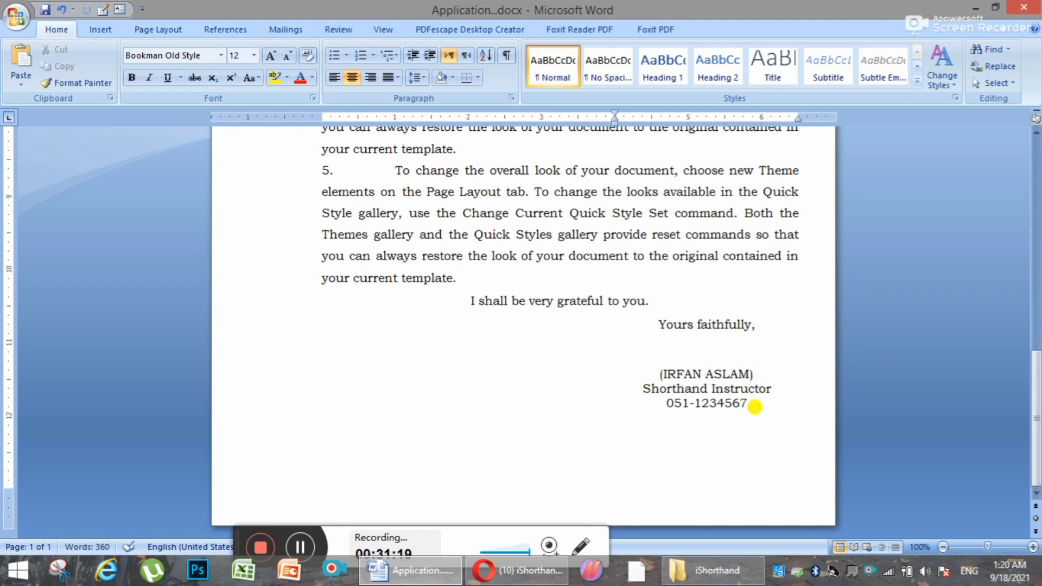
pyautogui.scroll(-1, 755, 406)
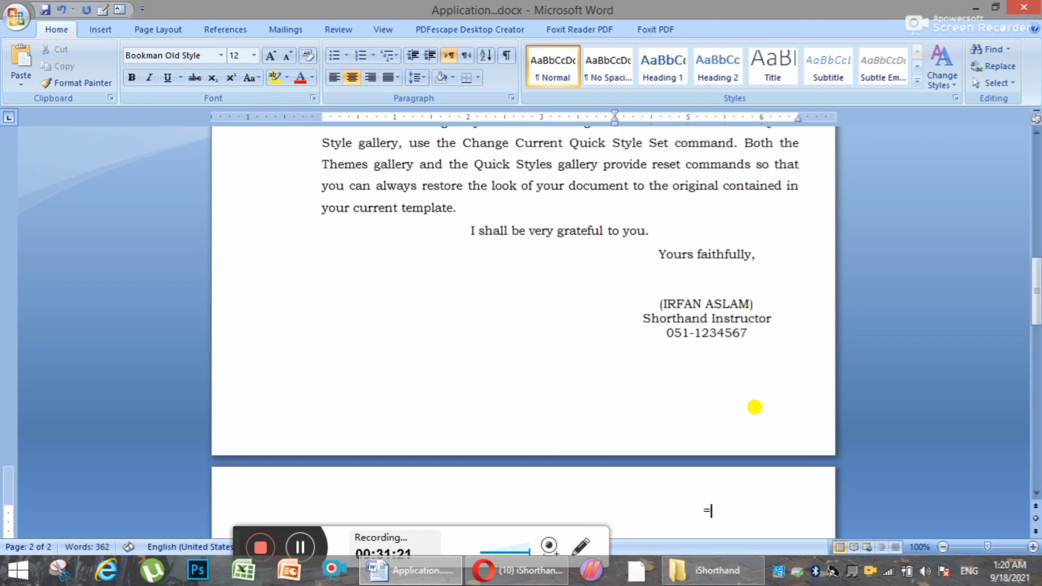
# Enter =rand(100) on page 2 to generate sample paragraphs, then undo the result.
pyautogui.write('=rand(100')
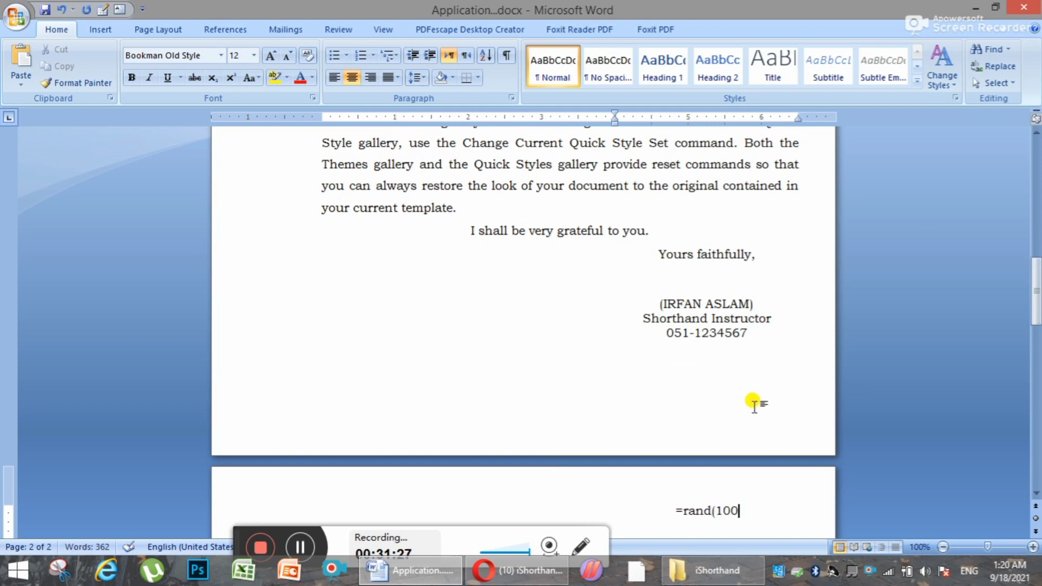
pyautogui.write(')')
pyautogui.press('Return')
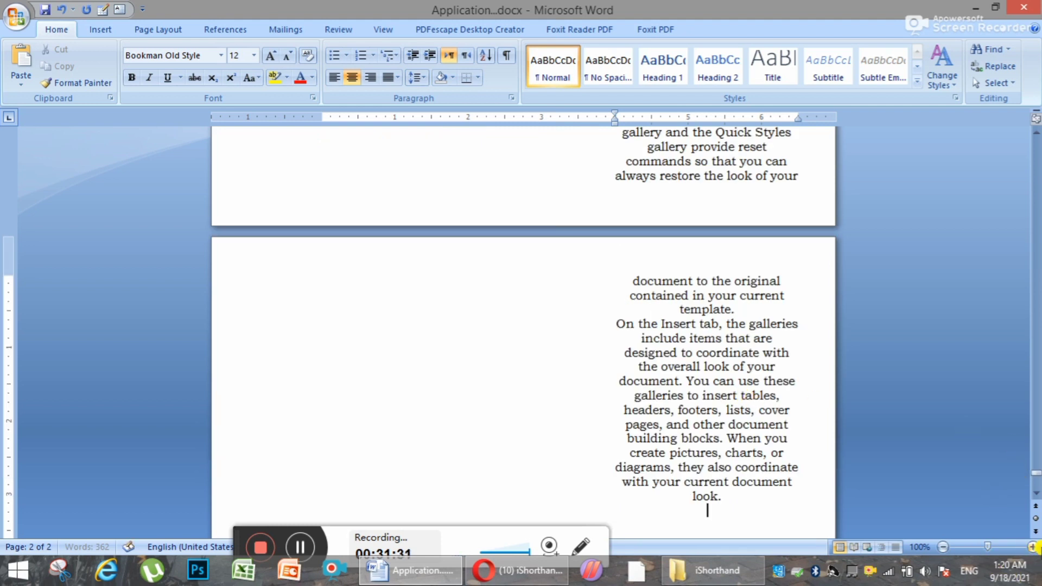
pyautogui.hotkey('ctrl', 'z')
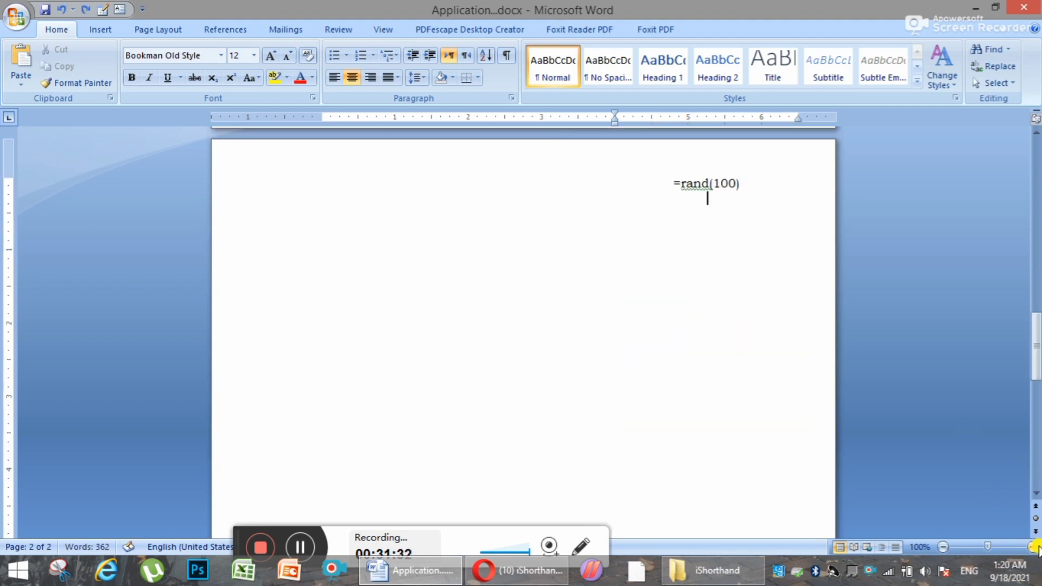
# Zoom in, left-align the =rand(100) line and run it again to generate the sample paragraphs.
pyautogui.click(1036, 550)
pyautogui.click(1035, 549)
pyautogui.click(1036, 548)
pyautogui.click(1036, 549)
pyautogui.click(1036, 548)
pyautogui.click(1036, 548)
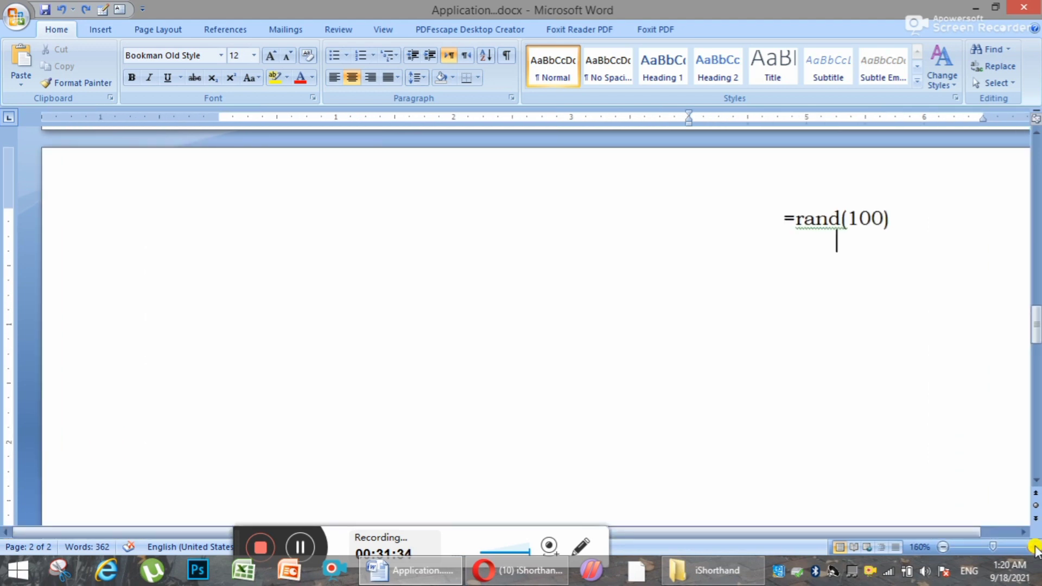
pyautogui.click(776, 221)
pyautogui.press('BackSpace')
pyautogui.press('BackSpace')
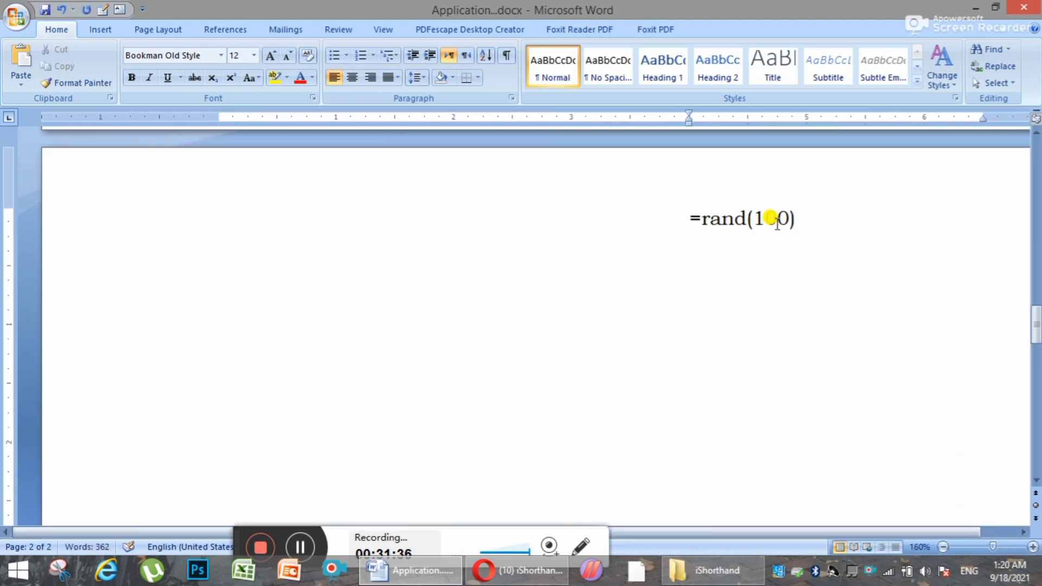
pyautogui.click(321, 222)
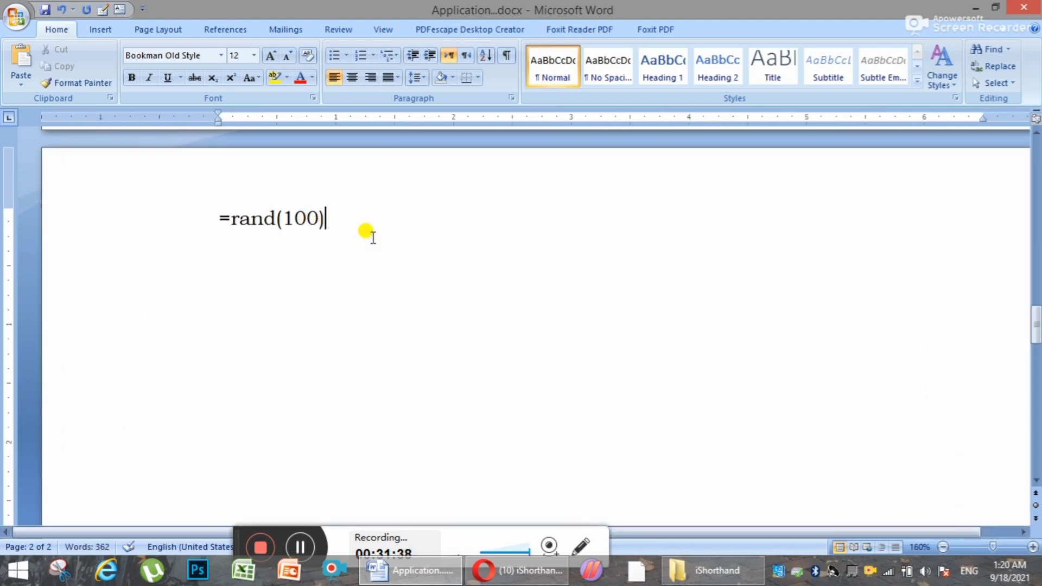
pyautogui.press('Return')
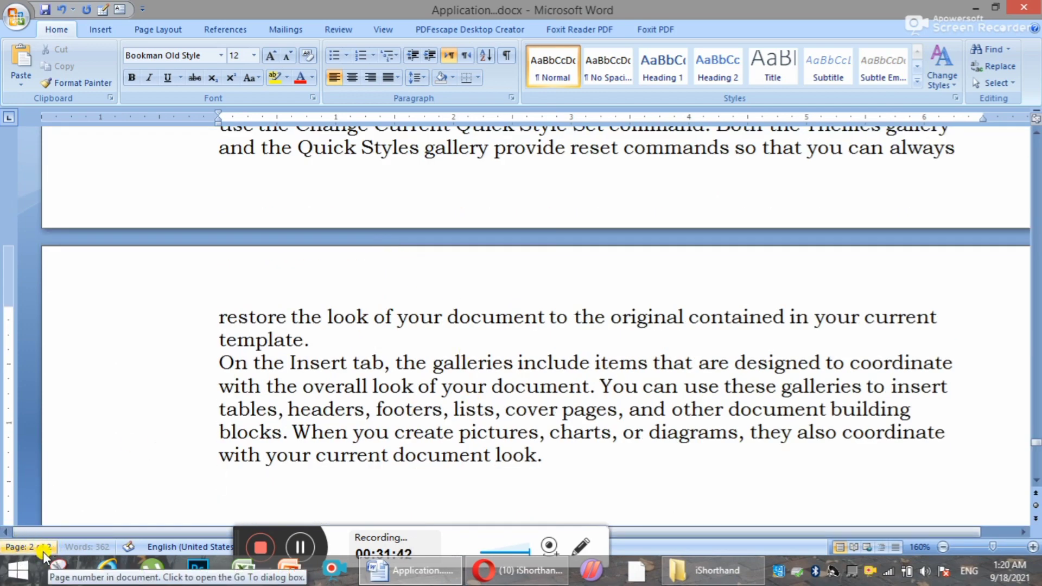
# Scroll through the generated sample paragraphs to check the new pages.
pyautogui.scroll(13, 422, 482)
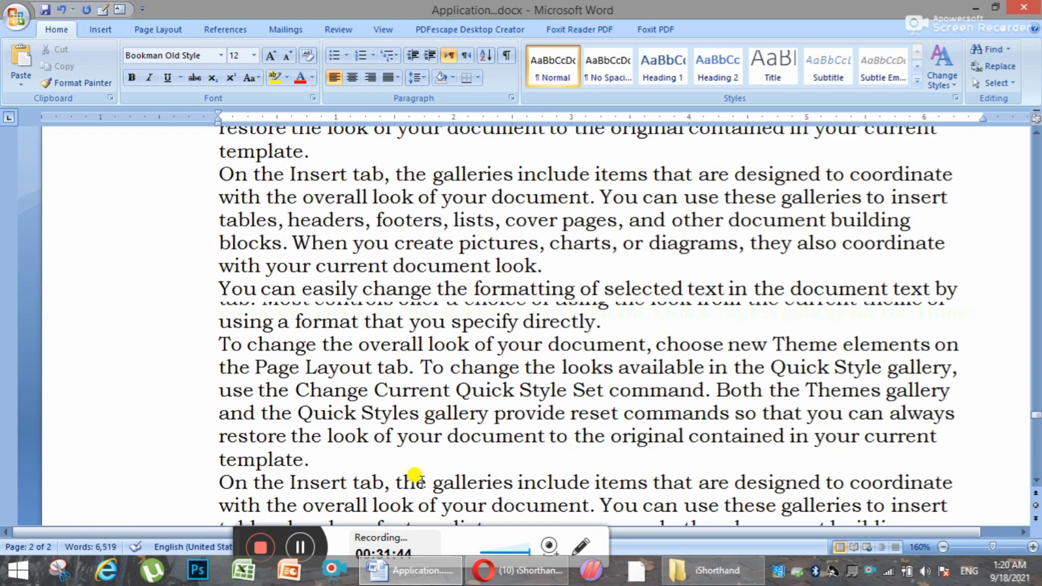
pyautogui.click(266, 488)
pyautogui.scroll(-5, 266, 472)
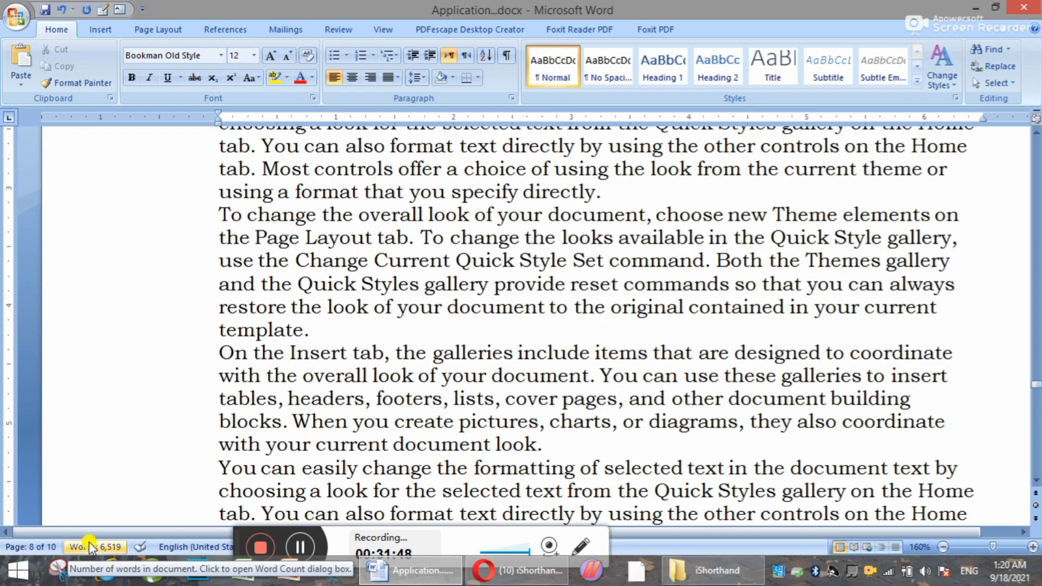
pyautogui.scroll(-8, 477, 353)
pyautogui.scroll(-10, 484, 363)
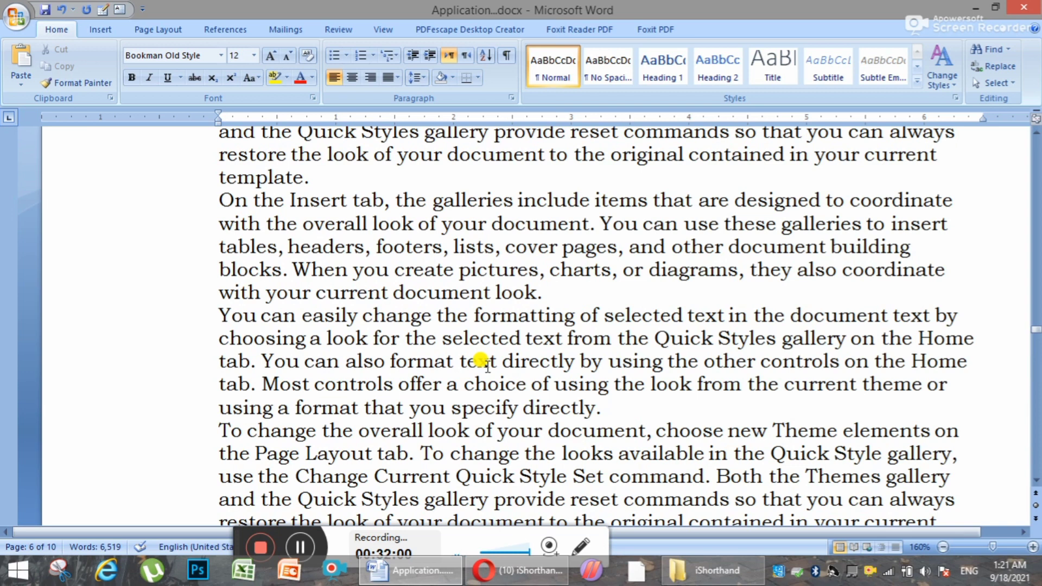
# Find 'punjab public' in the document until the search-finished message appears, then close the search.
pyautogui.hotkey('ctrl', 'f')
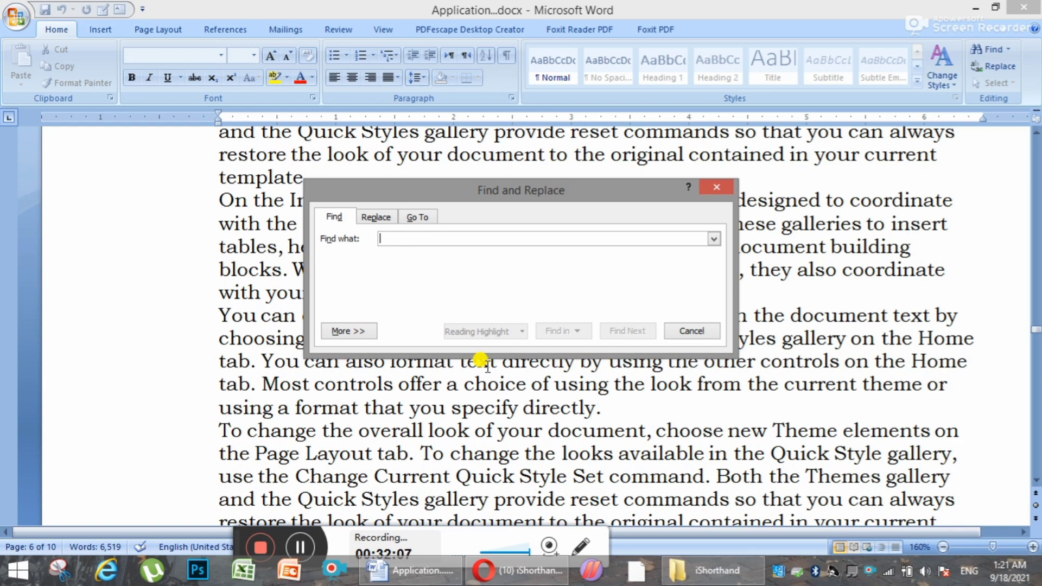
pyautogui.write('punjab public')
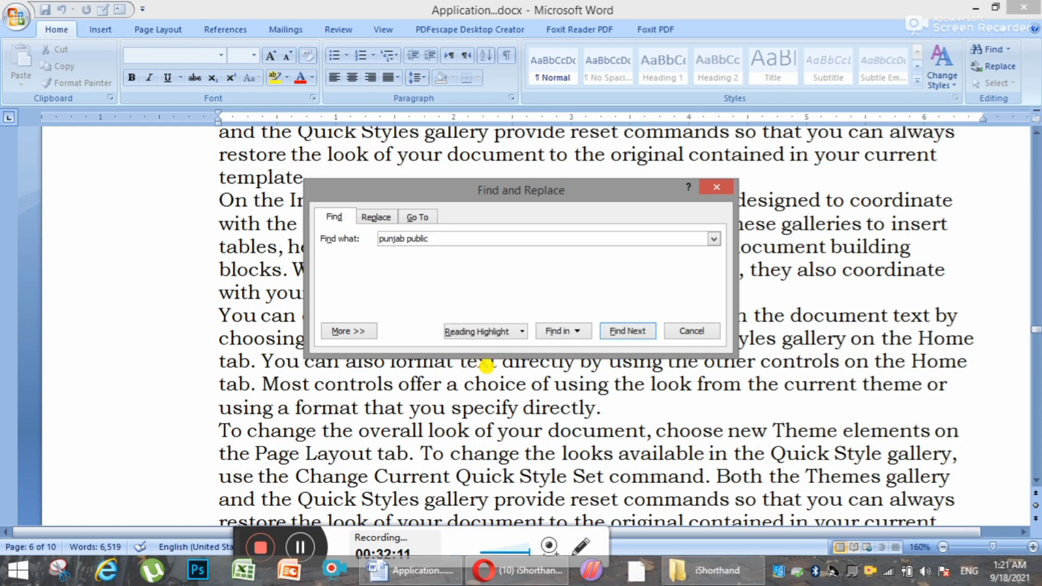
pyautogui.click(627, 332)
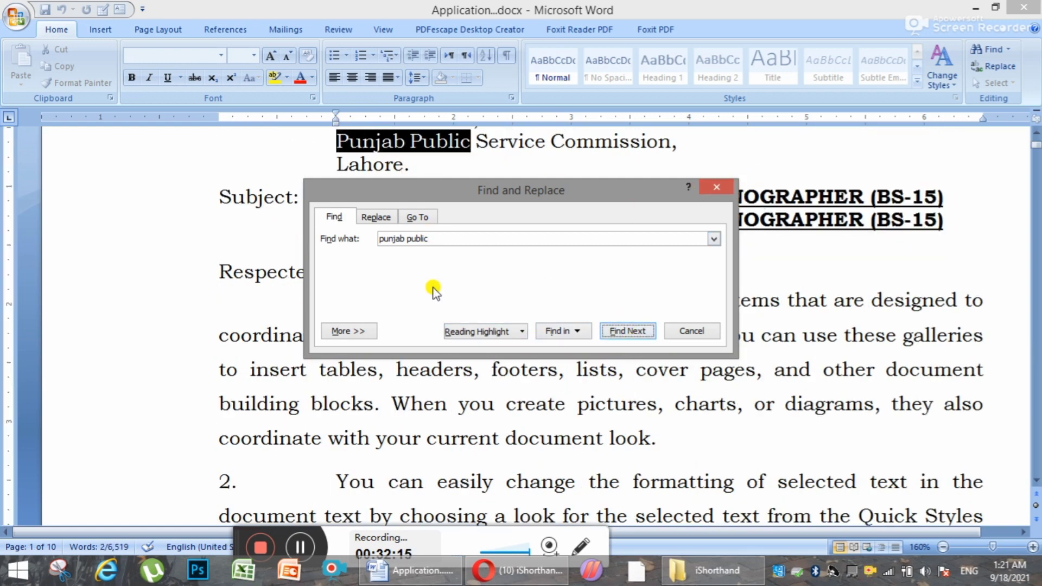
pyautogui.click(216, 204)
pyautogui.scroll(2, 237, 266)
pyautogui.scroll(-3, 240, 293)
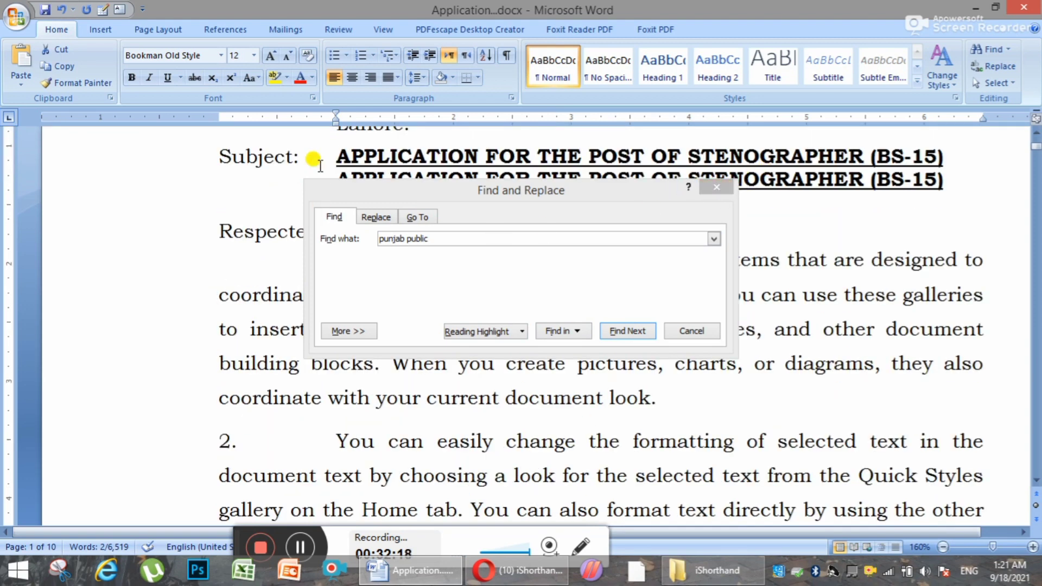
pyautogui.scroll(2, 342, 216)
pyautogui.scroll(-1, 373, 214)
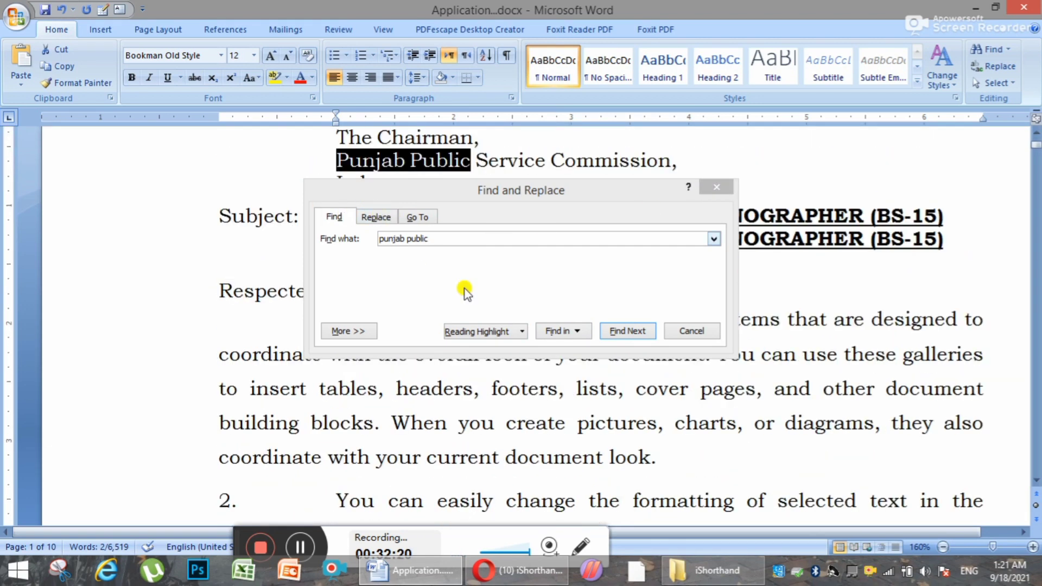
pyautogui.click(633, 332)
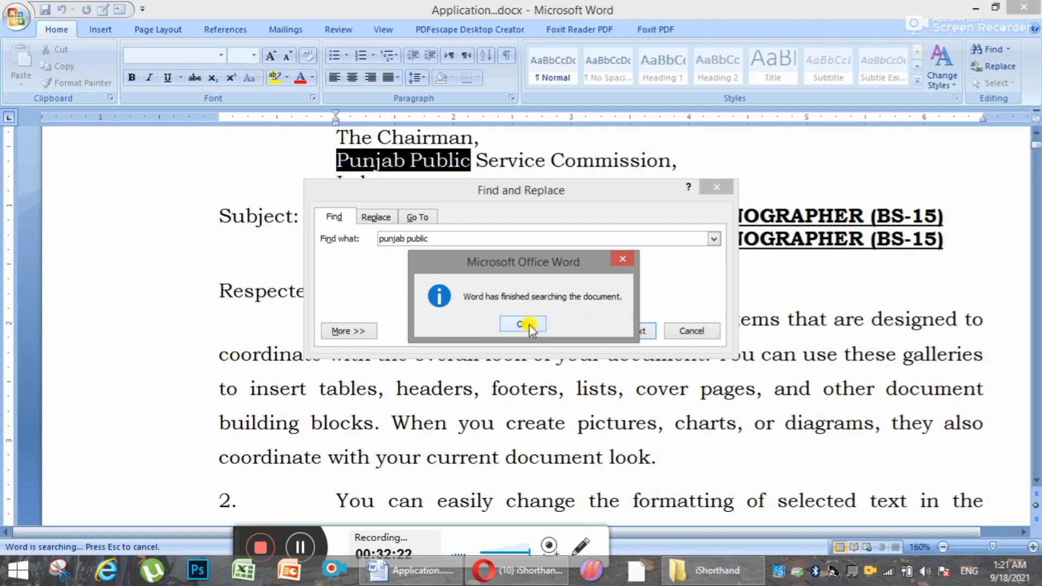
pyautogui.click(529, 324)
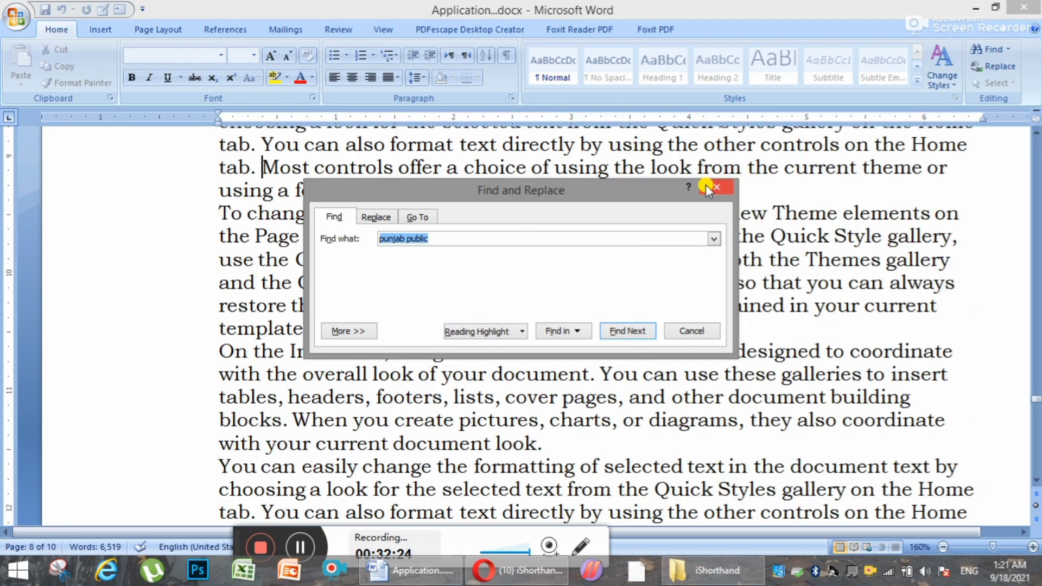
pyautogui.click(707, 187)
pyautogui.scroll(-2, 516, 302)
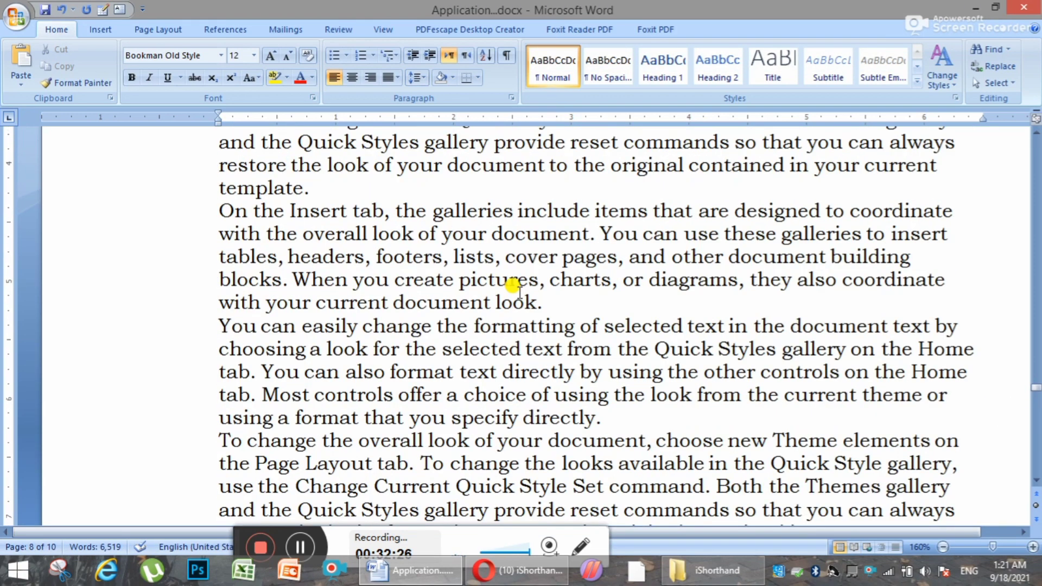
# Search 'punjab public' again to land on it in the page-1 address block.
pyautogui.hotkey('ctrl', 'f')
pyautogui.click(416, 239)
pyautogui.click(628, 332)
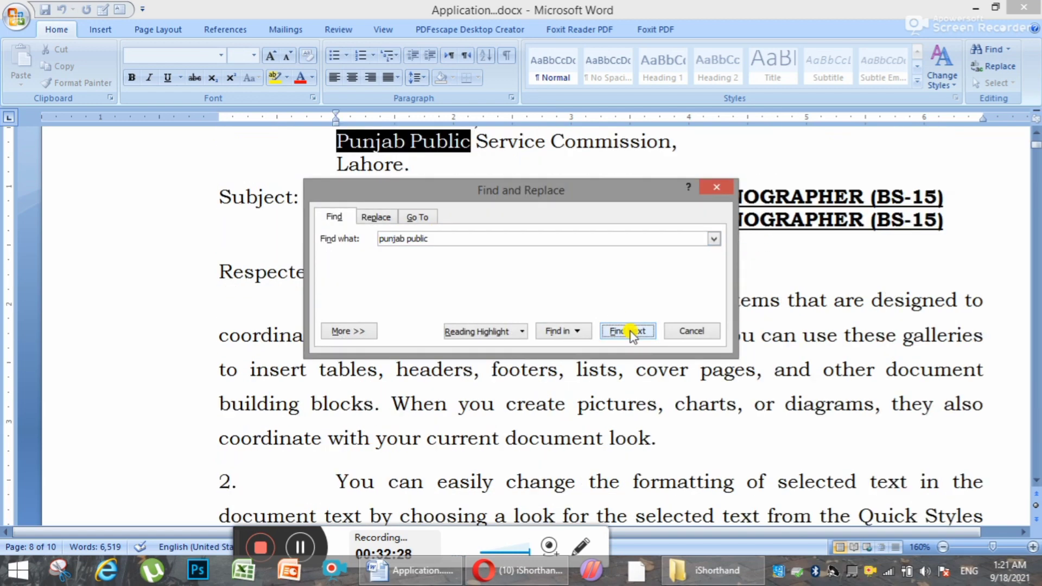
pyautogui.click(716, 187)
pyautogui.scroll(2, 612, 239)
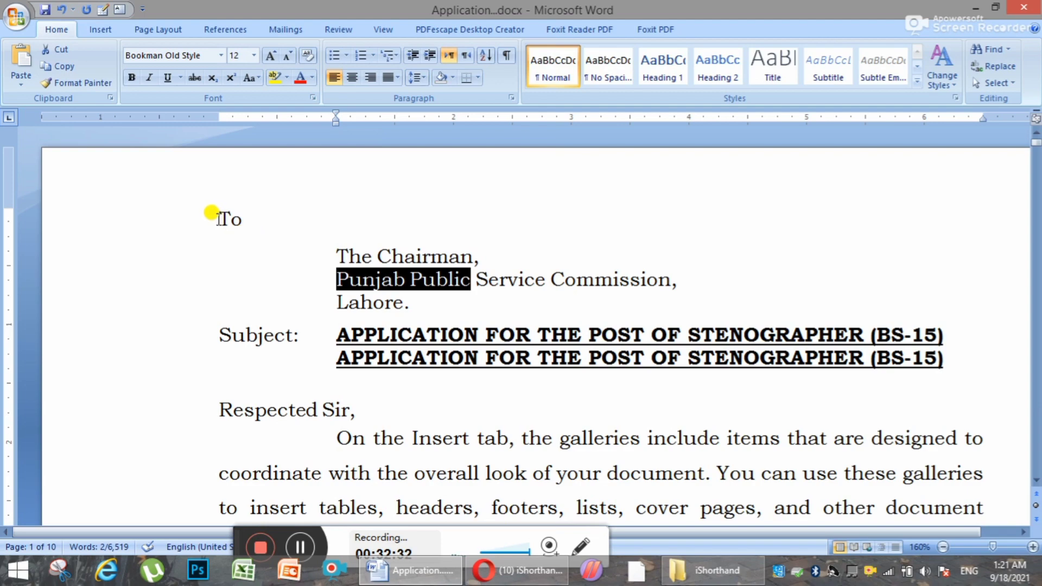
pyautogui.moveTo(211, 213)
pyautogui.mouseDown()
pyautogui.moveTo(344, 380)
pyautogui.moveTo(407, 505)
pyautogui.moveTo(447, 552)
pyautogui.moveTo(495, 458)
pyautogui.moveTo(548, 549)
pyautogui.moveTo(670, 226)
pyautogui.moveTo(735, 105)
pyautogui.moveTo(748, 142)
pyautogui.moveTo(736, 224)
pyautogui.moveTo(747, 251)
pyautogui.moveTo(901, 261)
pyautogui.mouseUp()
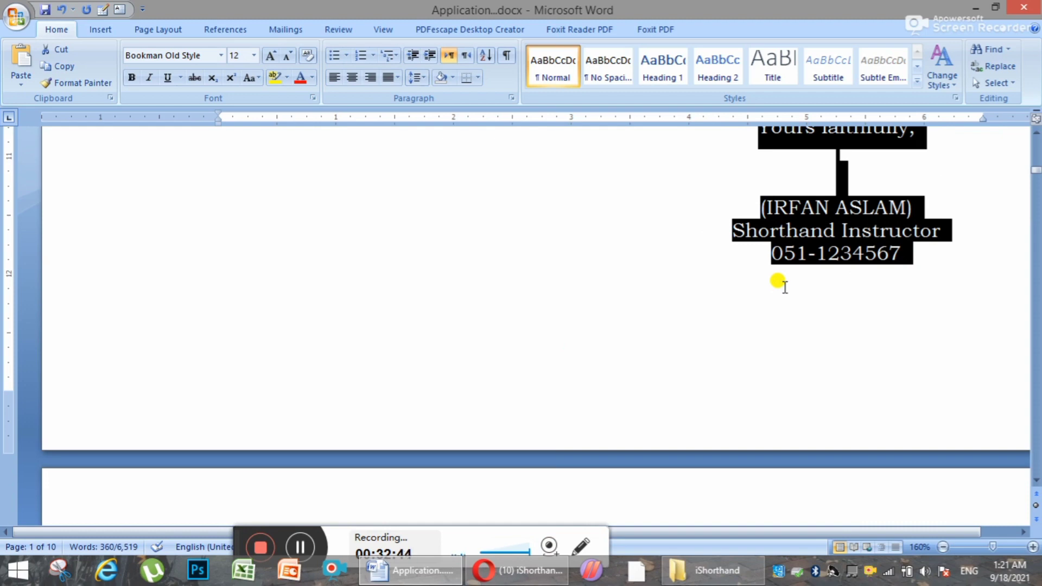
pyautogui.scroll(15, 539, 346)
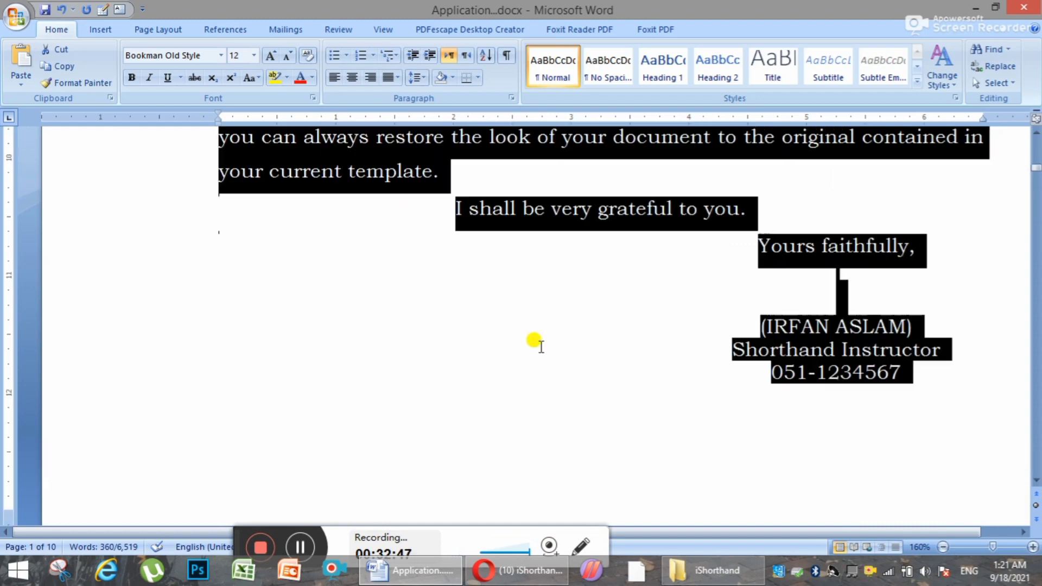
pyautogui.scroll(2, 451, 304)
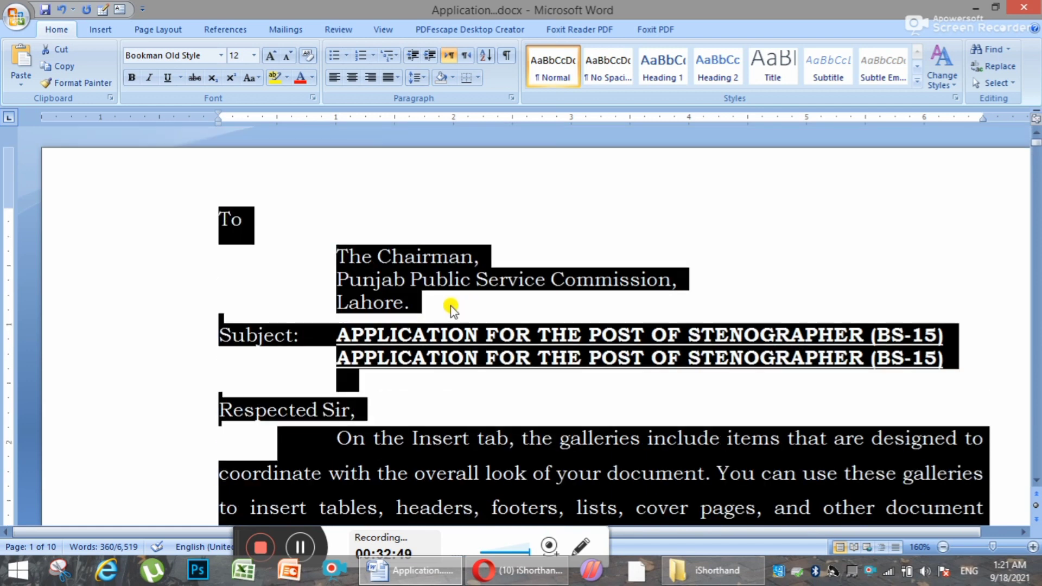
pyautogui.click(376, 259)
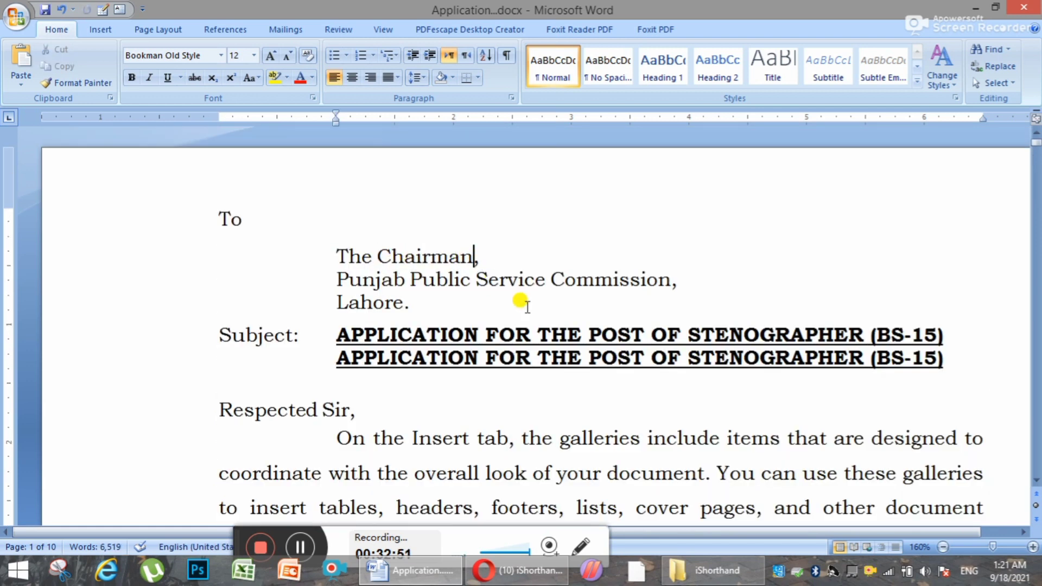
pyautogui.moveTo(671, 279); pyautogui.dragTo(384, 283)
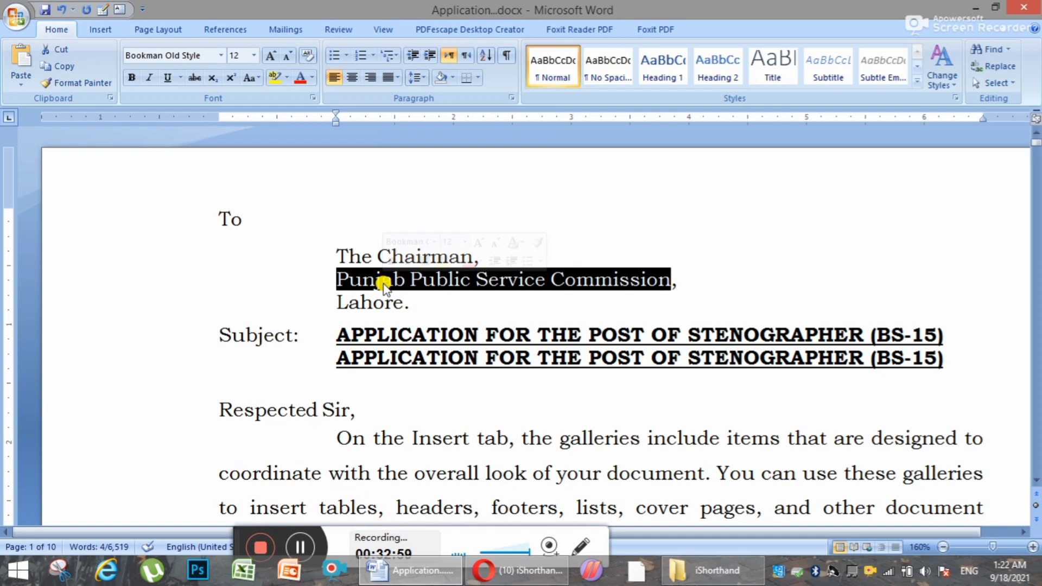
pyautogui.click(445, 293)
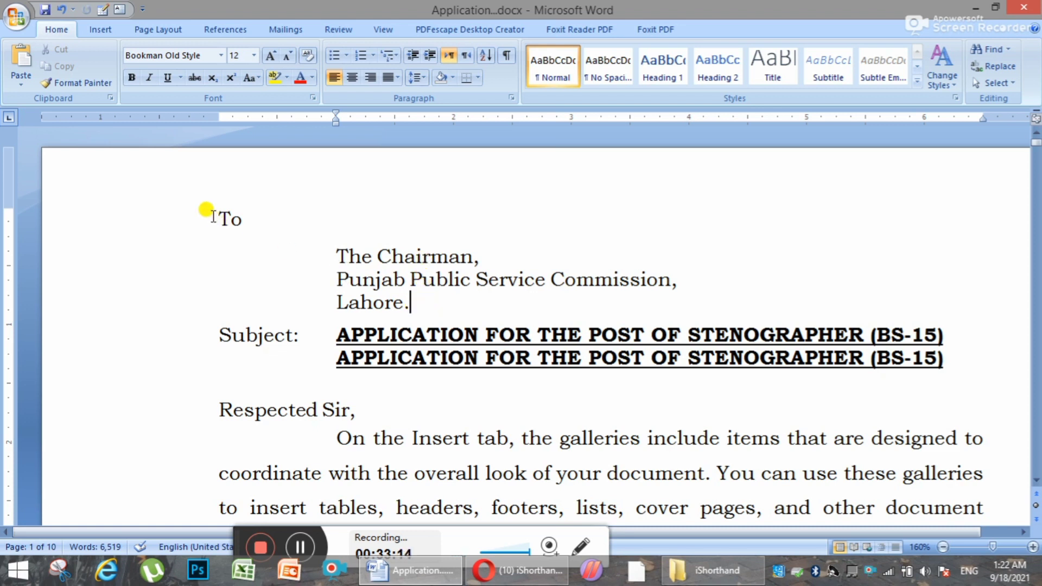
# Select the letter text from 'To' onward, then deselect it.
pyautogui.moveTo(208, 211); pyautogui.dragTo(901, 148)
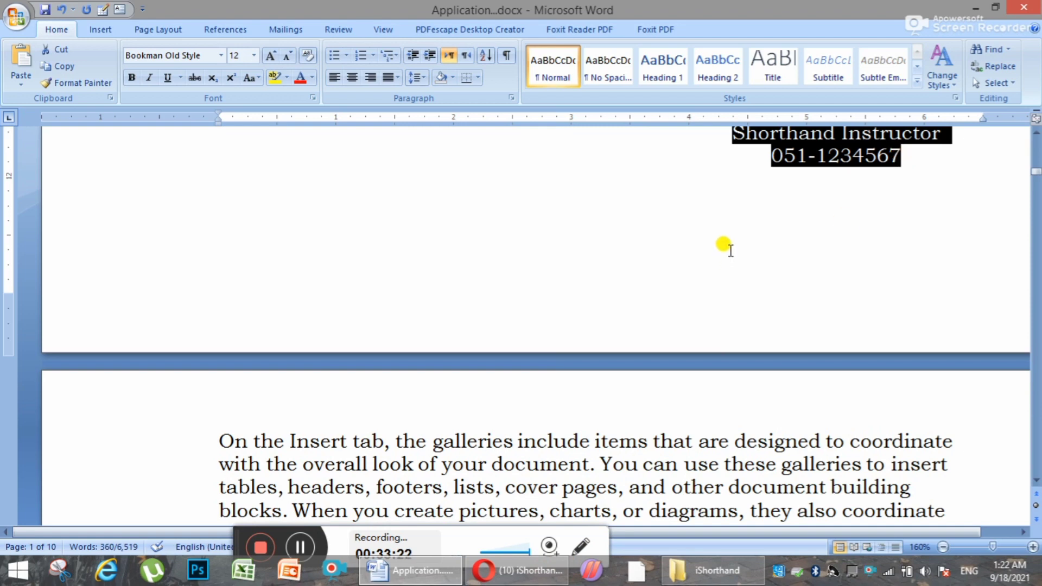
pyautogui.scroll(15, 580, 298)
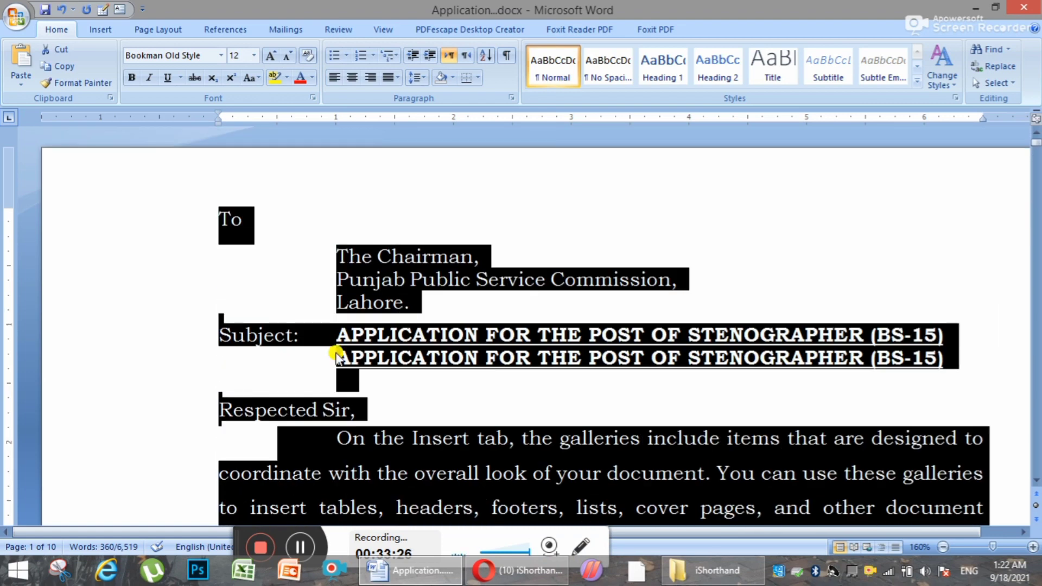
pyautogui.scroll(-15, 342, 354)
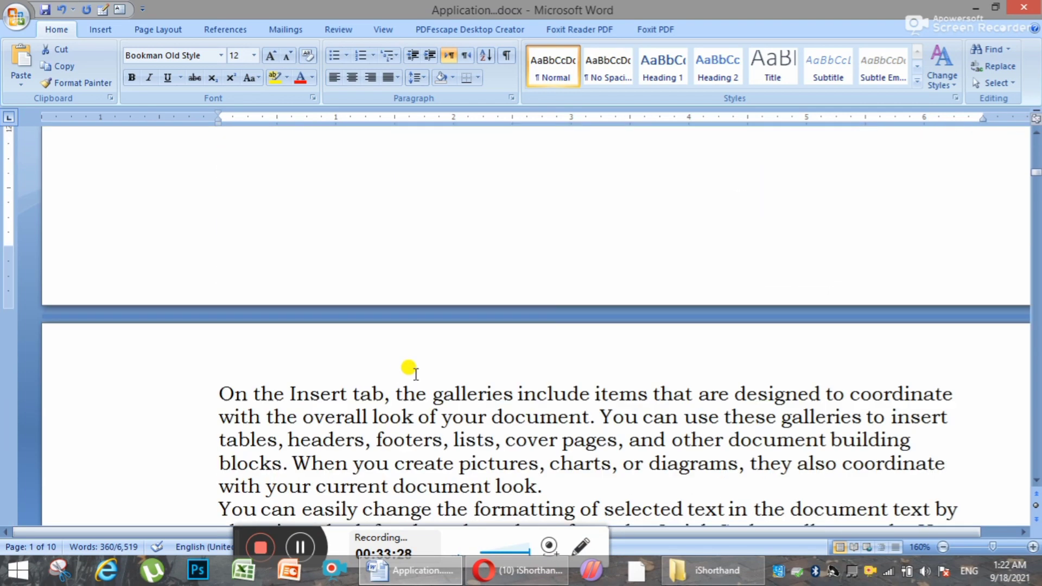
pyautogui.click(504, 254)
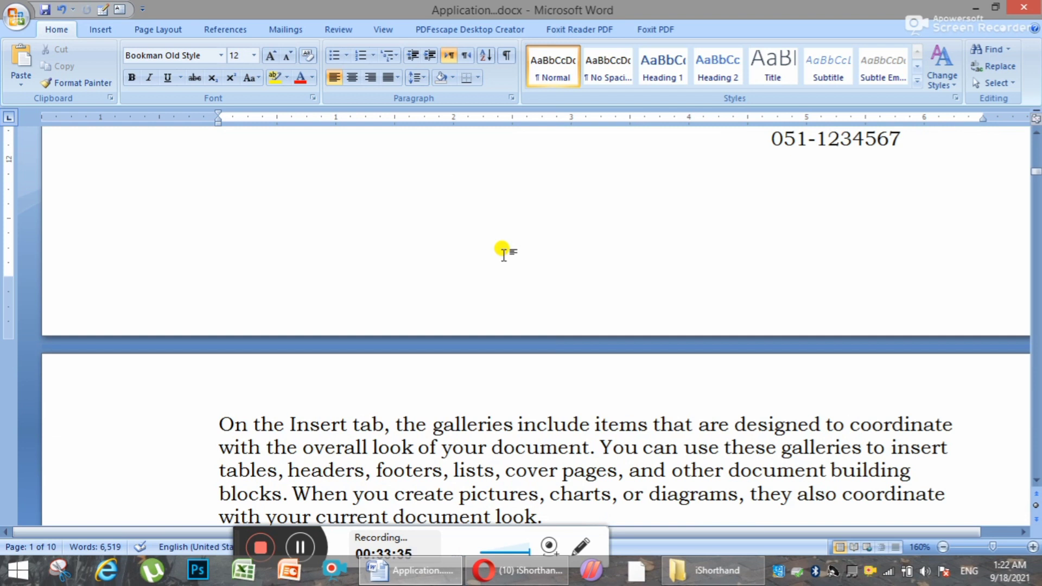
# Insert a page break after the last page to start a new page 11.
pyautogui.hotkey('ctrl', 'End')
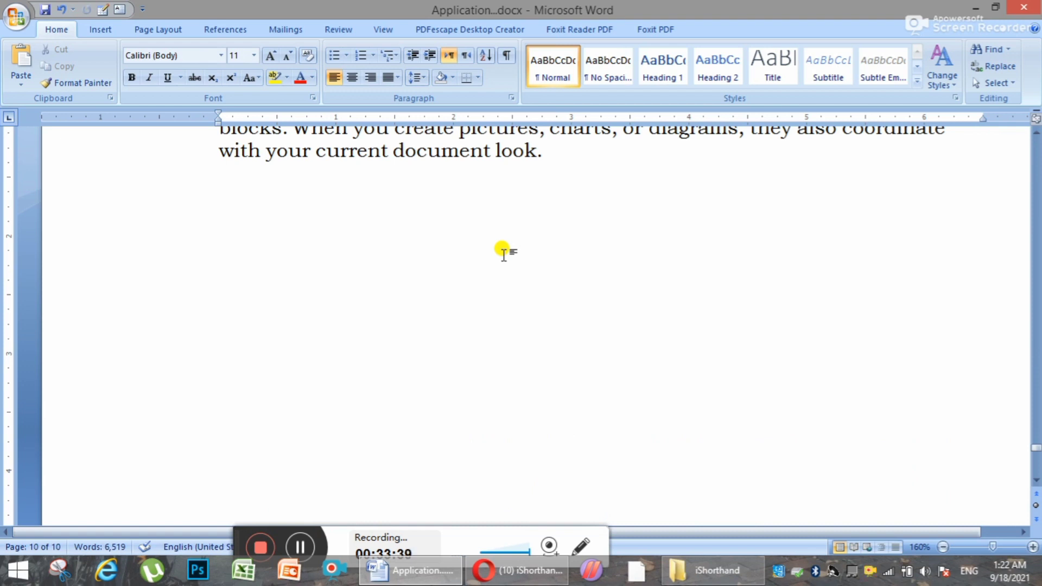
pyautogui.hotkey('ctrl', 'Home')
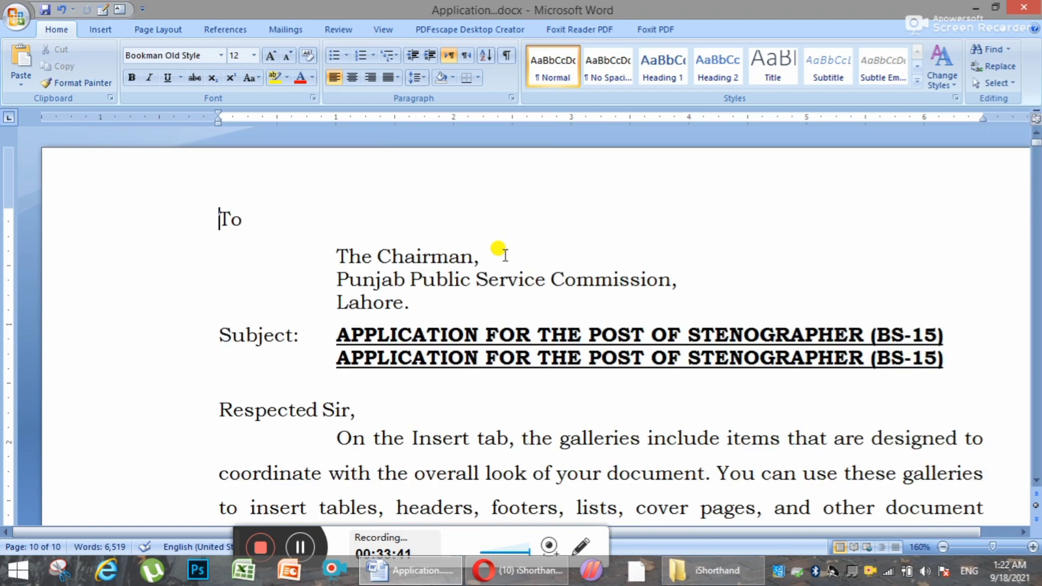
pyautogui.hotkey('ctrl', 'End')
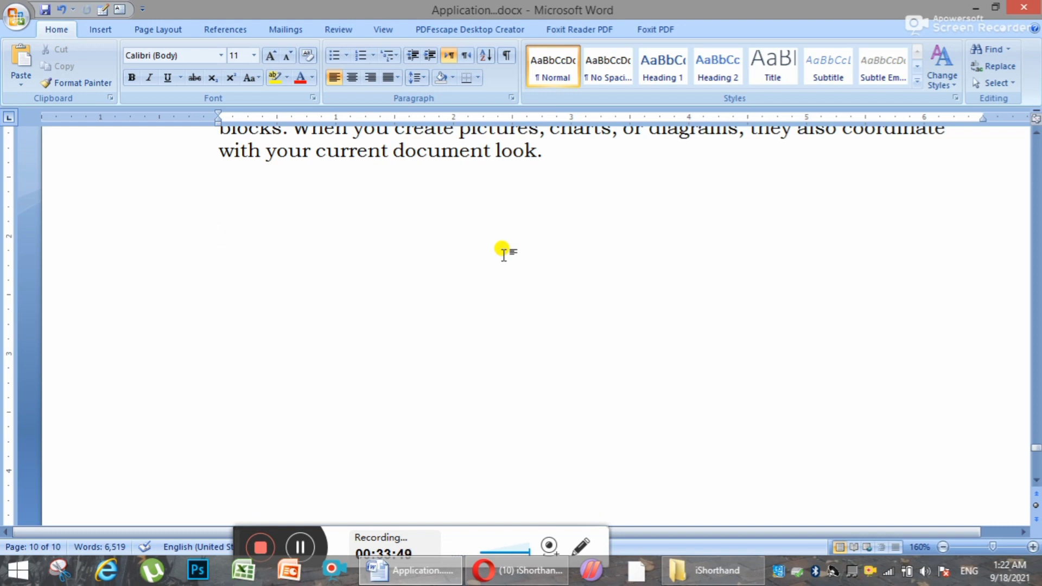
pyautogui.hotkey('ctrl', 'Return')
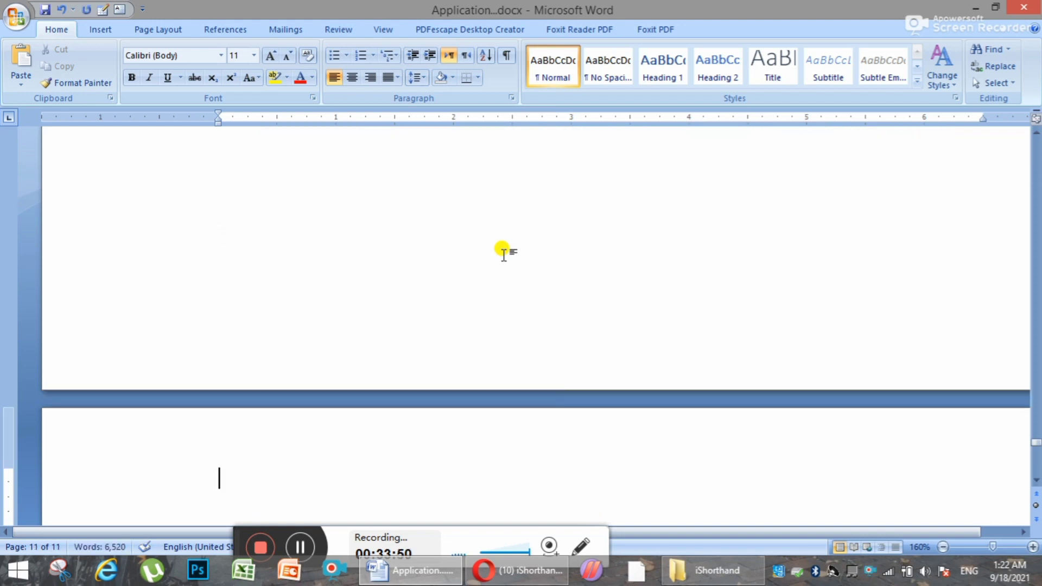
pyautogui.scroll(3, 494, 276)
pyautogui.scroll(10, 489, 296)
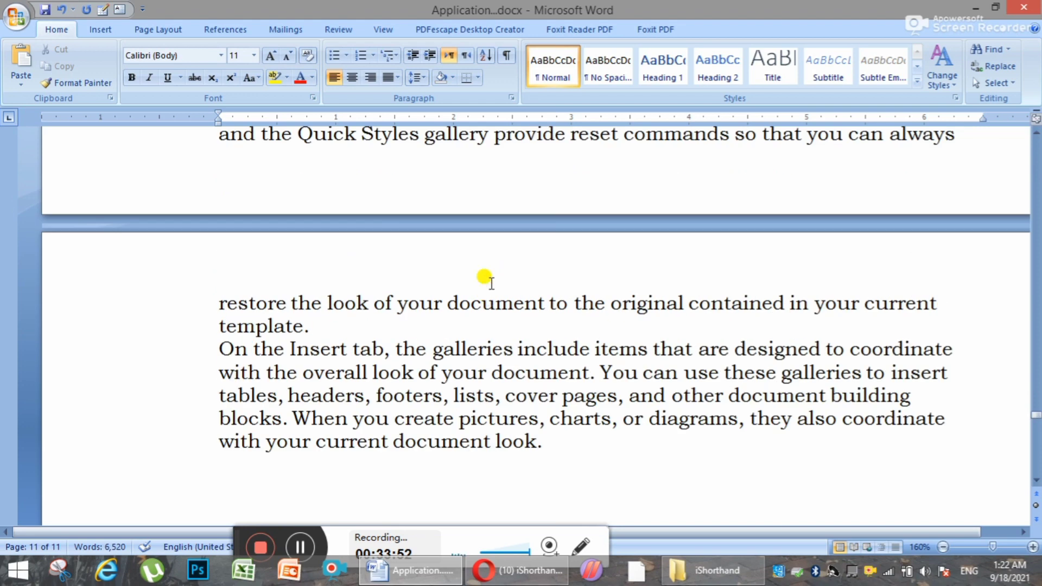
pyautogui.scroll(-10, 277, 347)
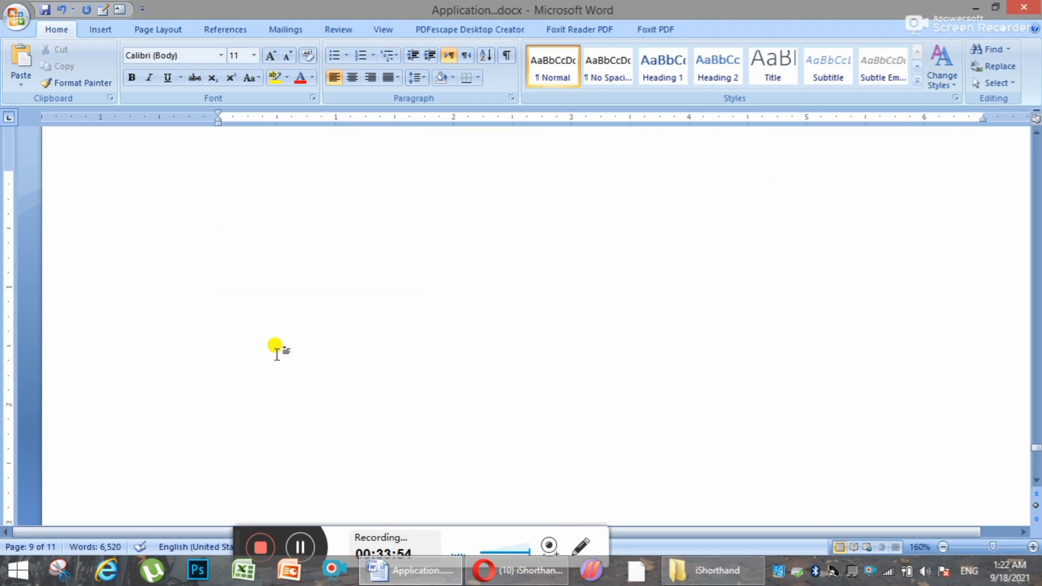
pyautogui.scroll(1, 259, 234)
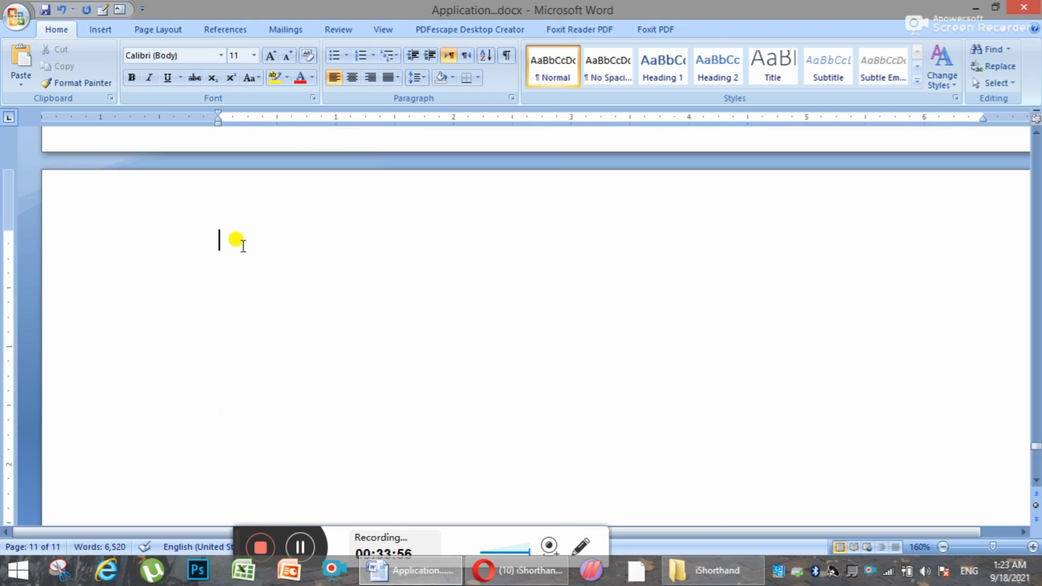
# Paste the copied letter onto page 11 and place the caret in the recipient address.
pyautogui.hotkey('ctrl', 'v')
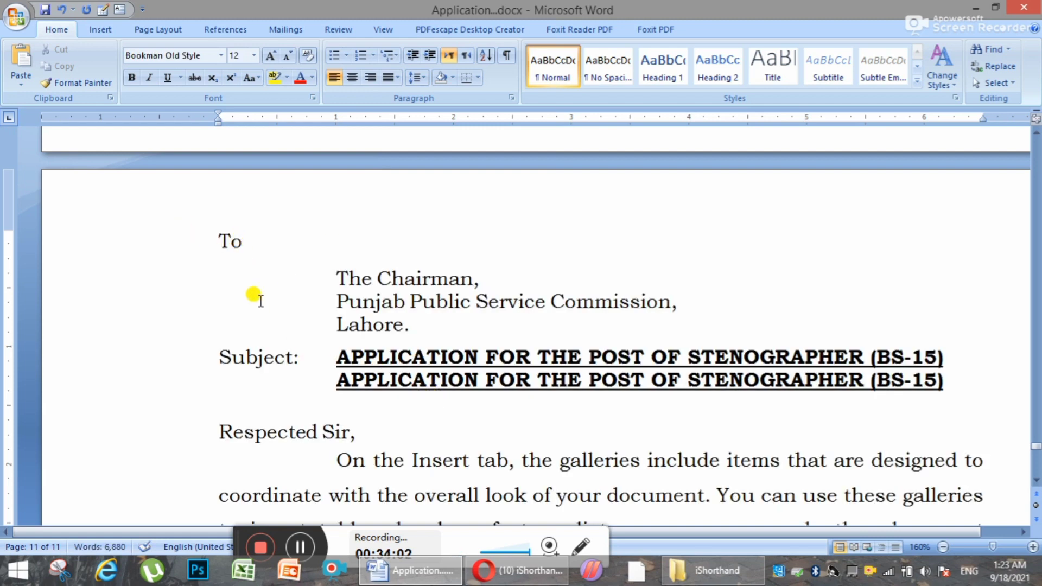
pyautogui.scroll(-2, 472, 363)
pyautogui.scroll(3, 472, 366)
pyautogui.click(219, 301)
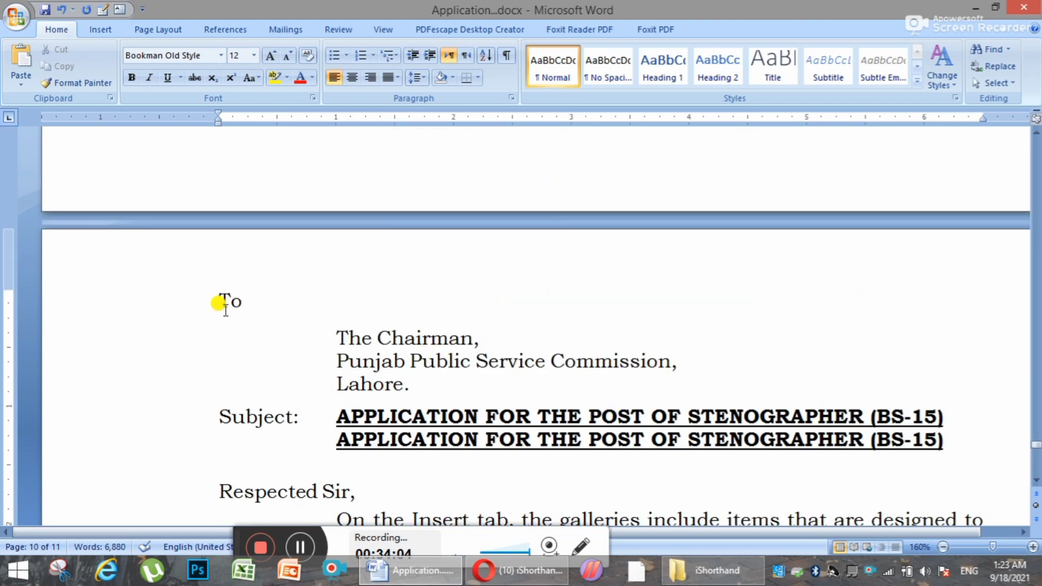
pyautogui.click(432, 338)
# Replace 'Punjab Public Service Commission' with 'National Accountability Bureau' in the address.
pyautogui.click(474, 338)
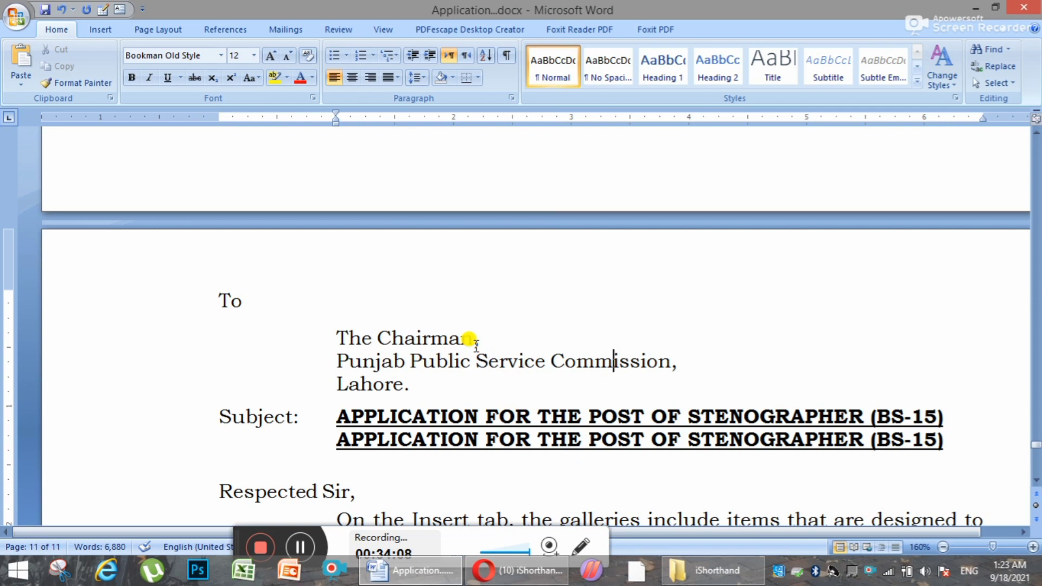
pyautogui.hotkey('ctrl', 'shift', 'Left')
pyautogui.hotkey('ctrl', 'shift', 'Left')
pyautogui.hotkey('ctrl', 'shift', 'Left')
pyautogui.hotkey('ctrl', 'shift', 'Left')
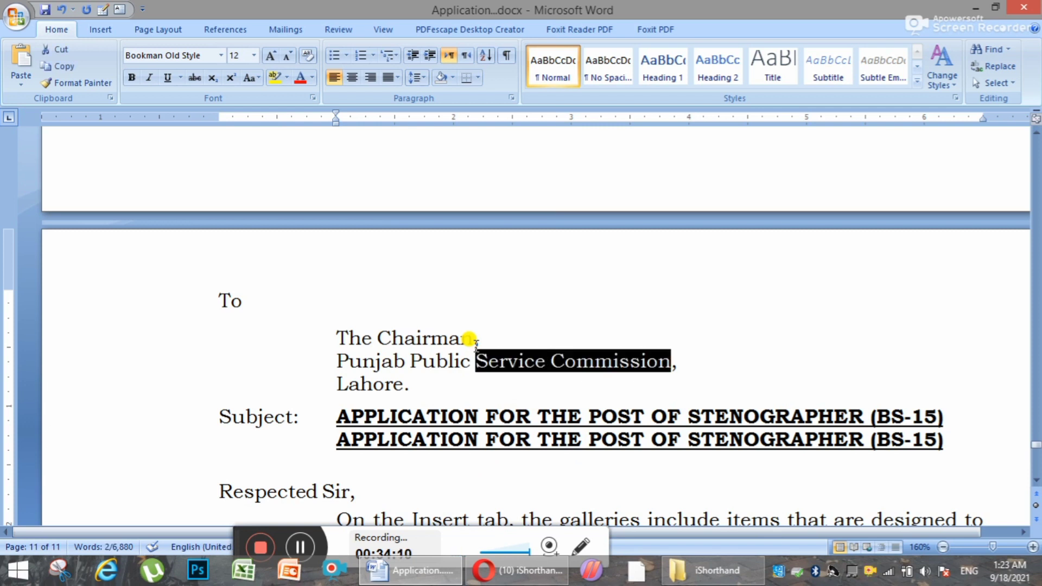
pyautogui.write('Nationa')
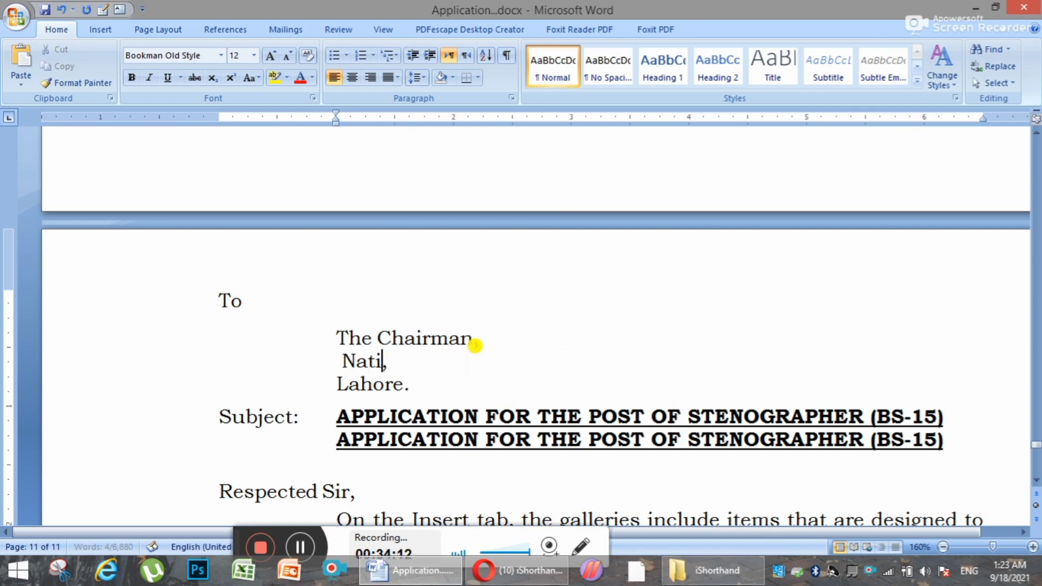
pyautogui.write('l Accounta')
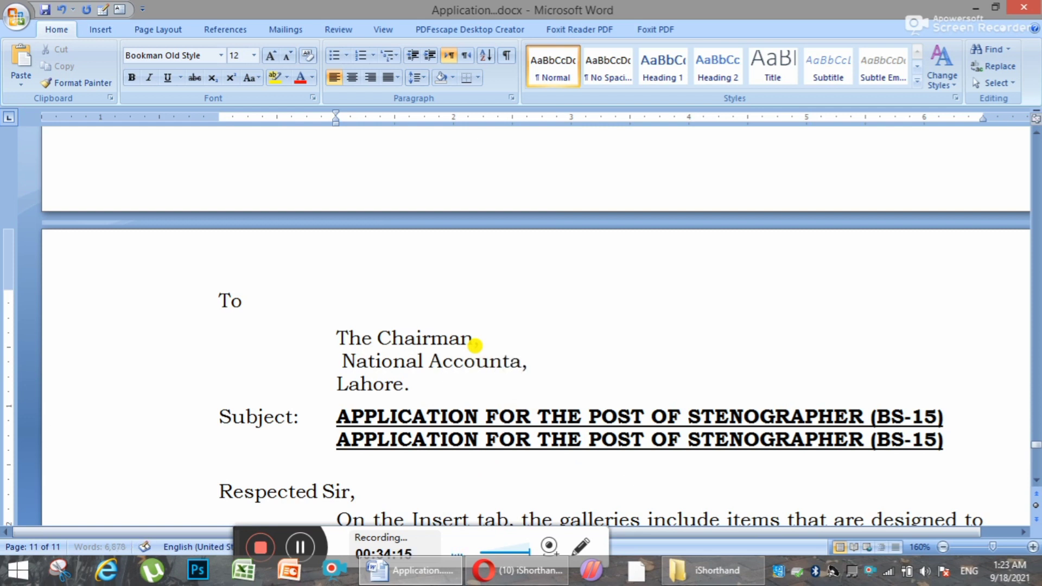
pyautogui.write('bility of B')
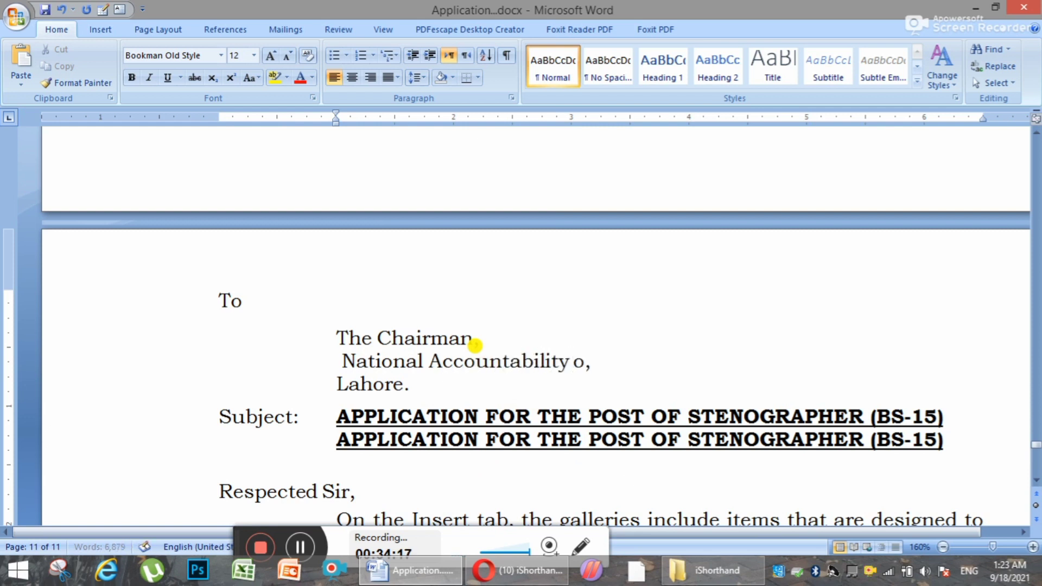
pyautogui.press('BackSpace')
pyautogui.press('BackSpace')
pyautogui.press('BackSpace')
pyautogui.press('BackSpace')
pyautogui.write('Bureau')
# Change 'Lahore' to 'Islamabad' and make the 'Islamabad.' line bold and underlined.
pyautogui.click(411, 384)
pyautogui.doubleClick(411, 384)
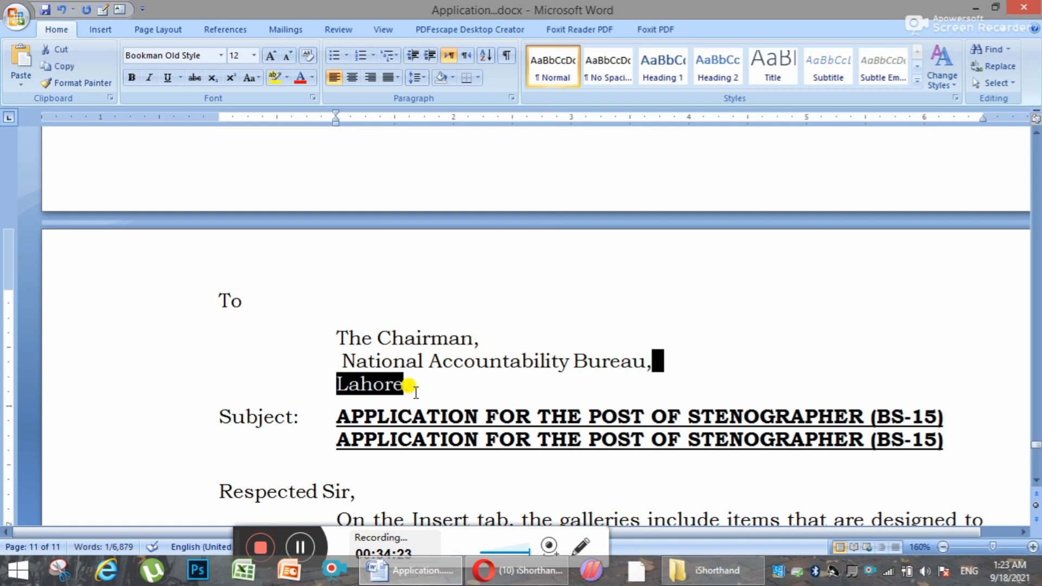
pyautogui.write('Islamabad.')
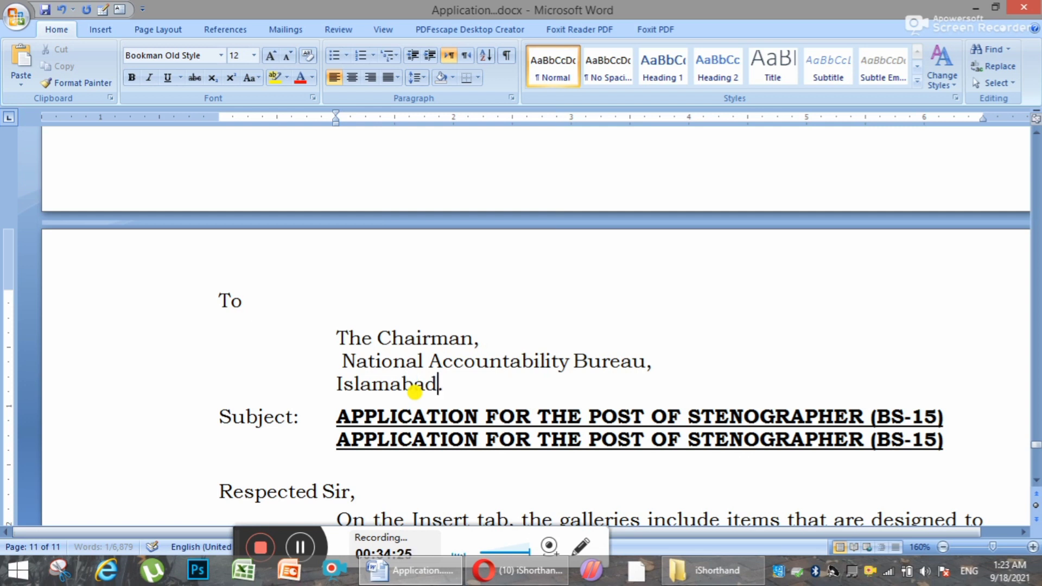
pyautogui.hotkey('ctrl', 'Right')
pyautogui.hotkey('ctrl', 'Right')
pyautogui.hotkey('ctrl', 'Left')
pyautogui.hotkey('ctrl', 'Left')
pyautogui.hotkey('ctrl', 'shift', 'Left')
pyautogui.hotkey('ctrl', 'shift', 'Left')
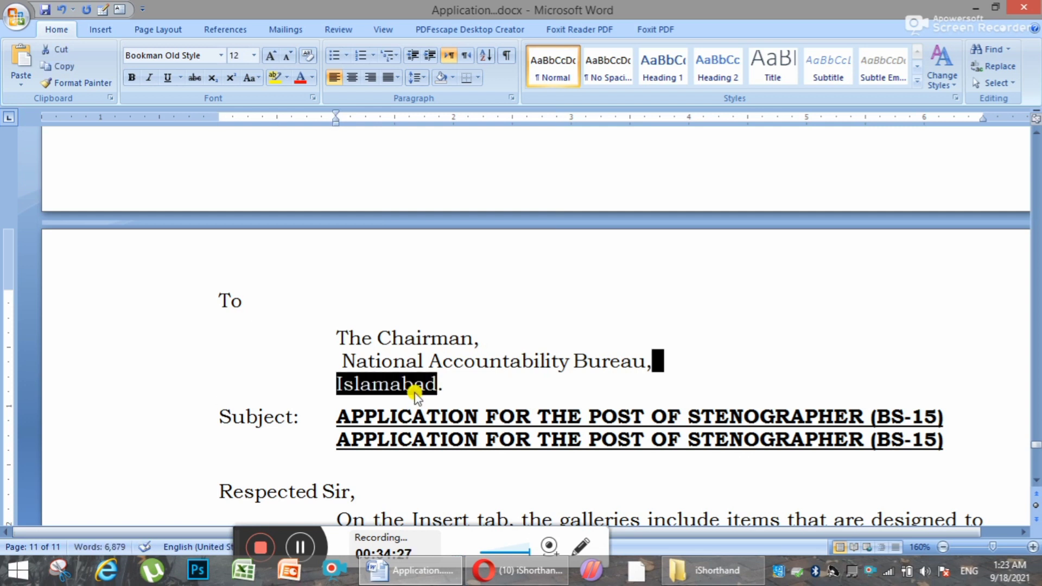
pyautogui.hotkey('ctrl', 'shift', 'Right')
pyautogui.press('End')
pyautogui.hotkey('shift', 'Home')
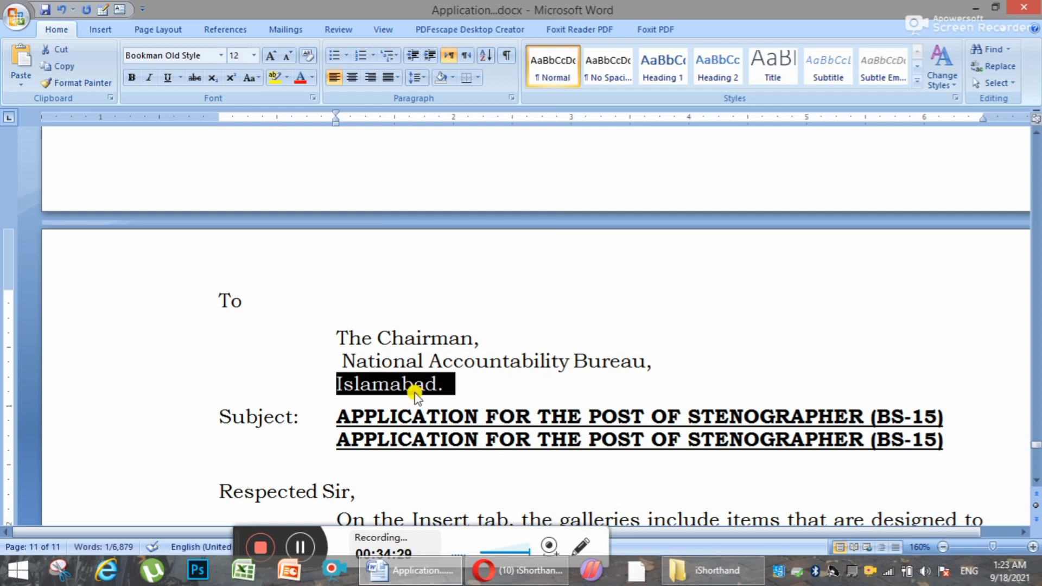
pyautogui.hotkey('ctrl', 'b')
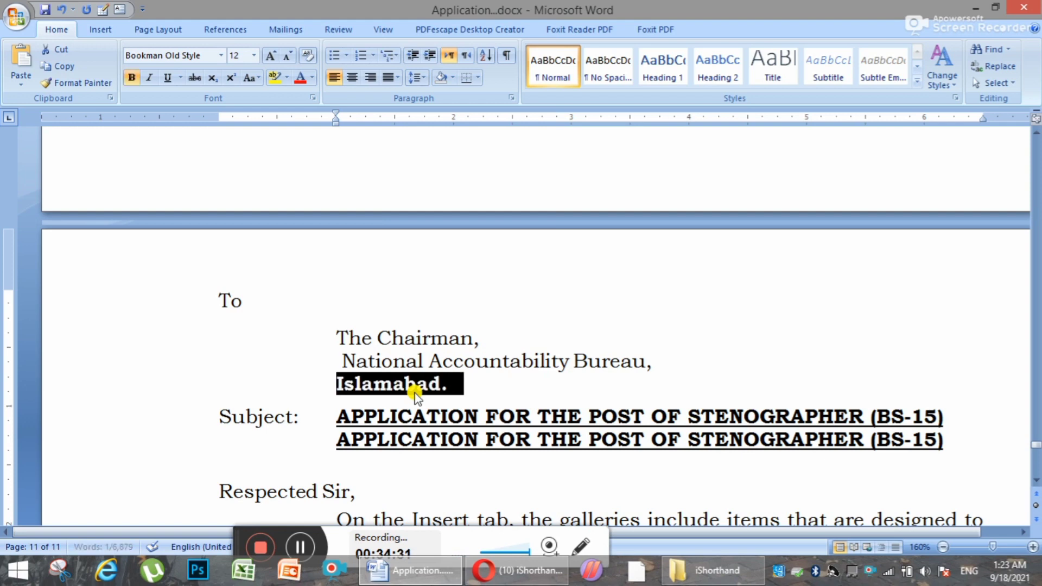
pyautogui.hotkey('ctrl', 'u')
pyautogui.scroll(-3, 543, 424)
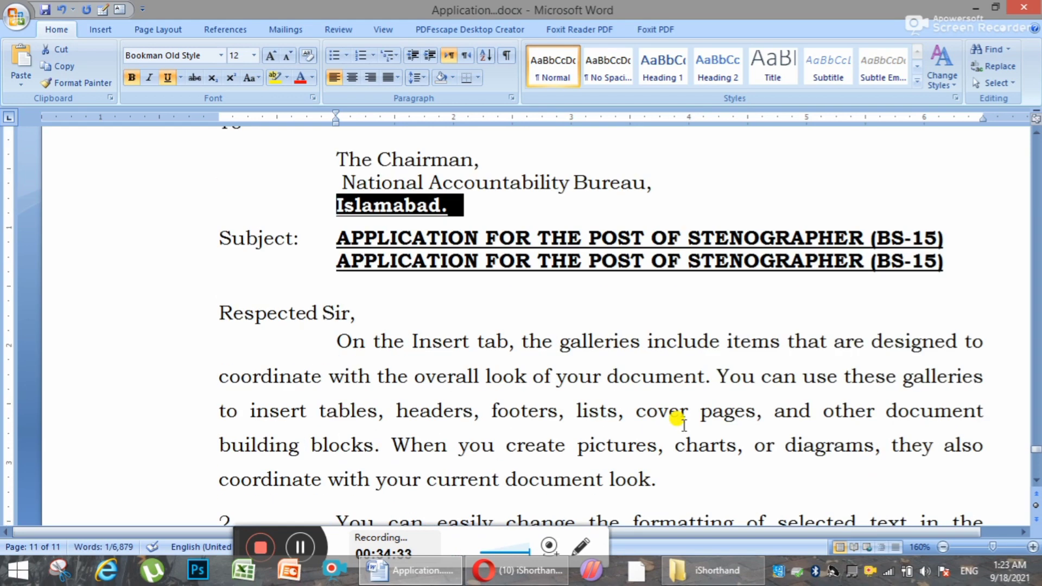
# Replace STENOGRAPHER with ASSISTANT in the first subject line.
pyautogui.click(689, 239)
pyautogui.hotkey('ctrl', 'shift', 'Right')
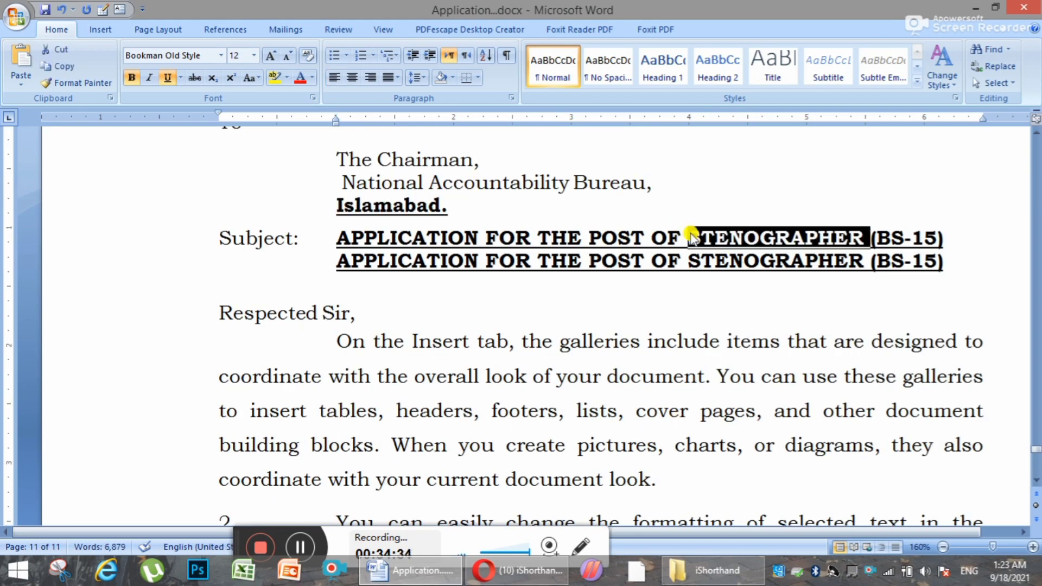
pyautogui.click(690, 238)
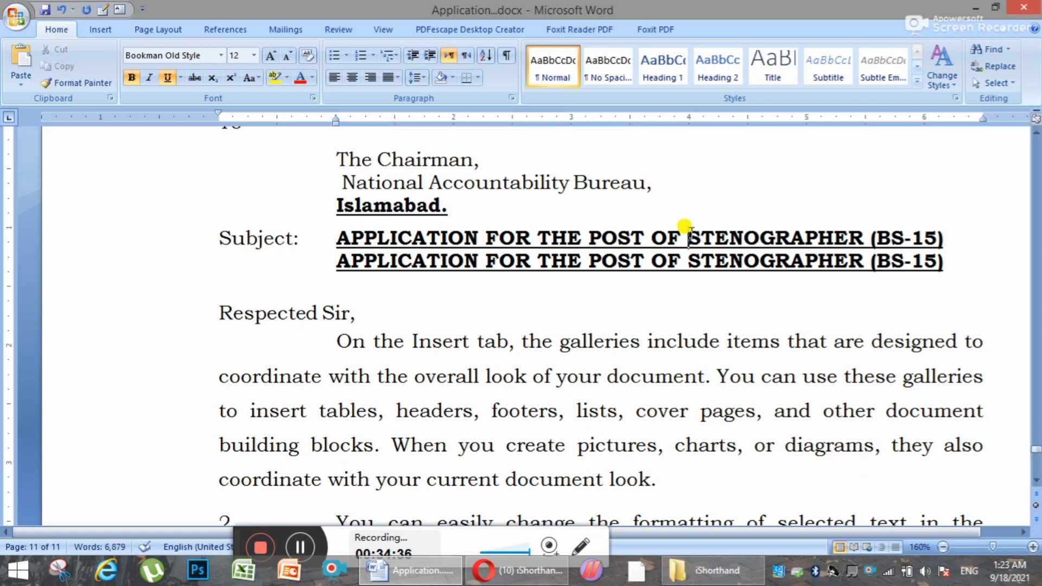
pyautogui.hotkey('ctrl', 'shift', 'Right')
pyautogui.write('Assistant')
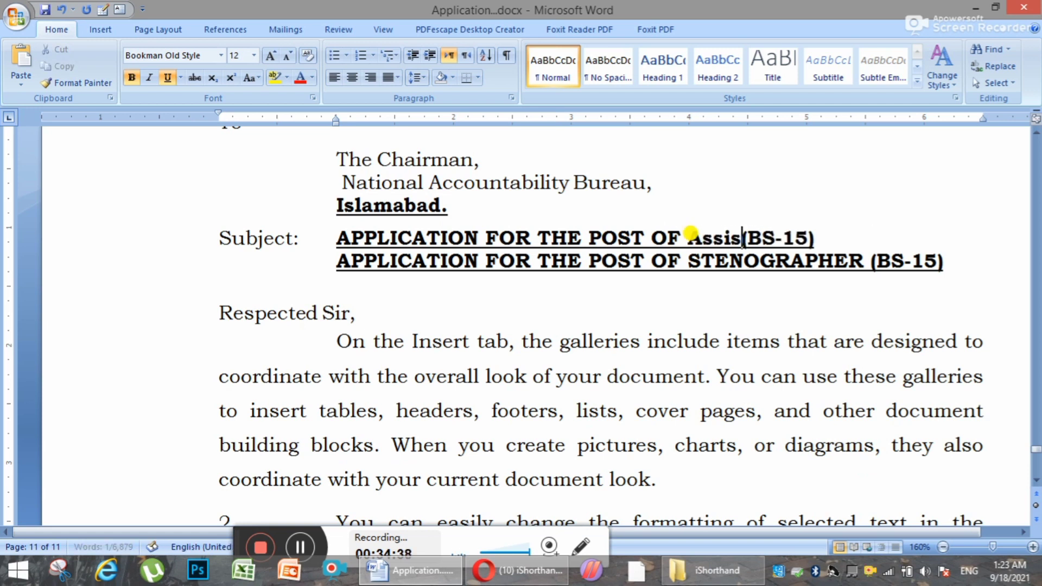
pyautogui.hotkey('ctrl', 'shift', 'Left')
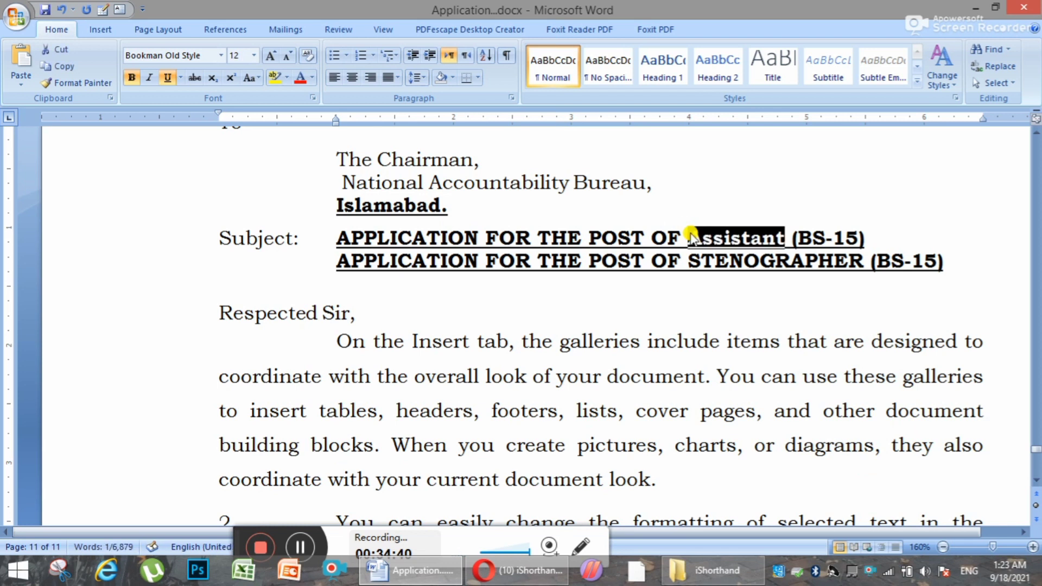
pyautogui.hotkey('shift', 'F3')
pyautogui.click(692, 234)
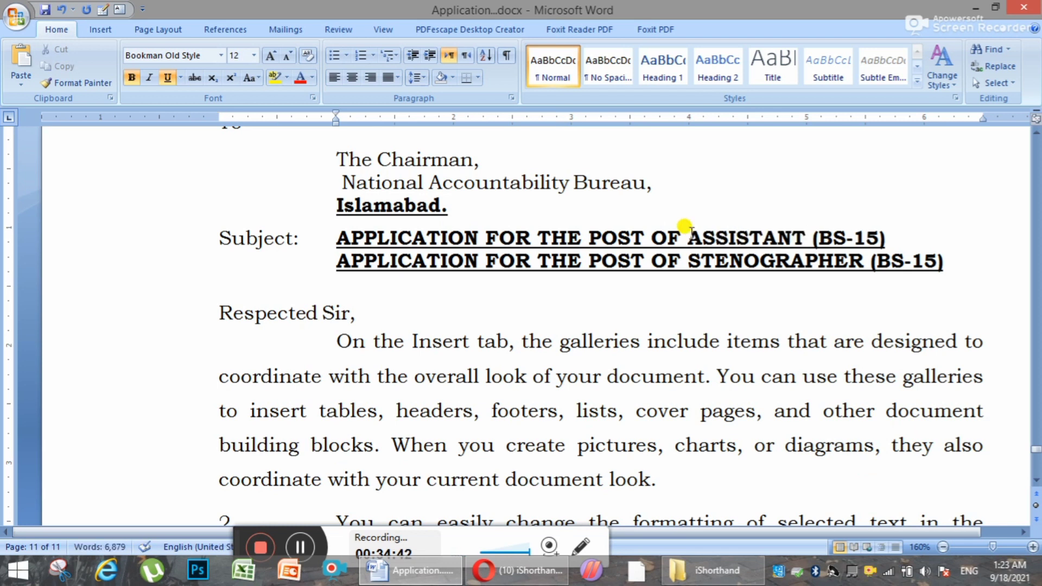
# Replace STENOGRAPHER with ASSISTANT in the second subject line.
pyautogui.press('Right')
pyautogui.hotkey('ctrl', 'shift', 'Left')
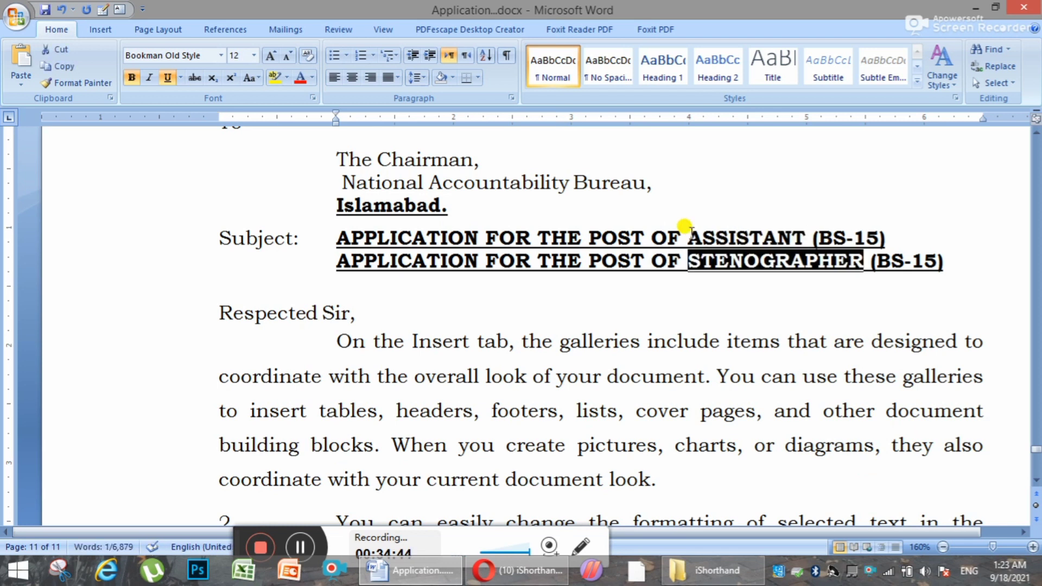
pyautogui.write('Assistnt')
pyautogui.press('BackSpace')
pyautogui.press('BackSpace')
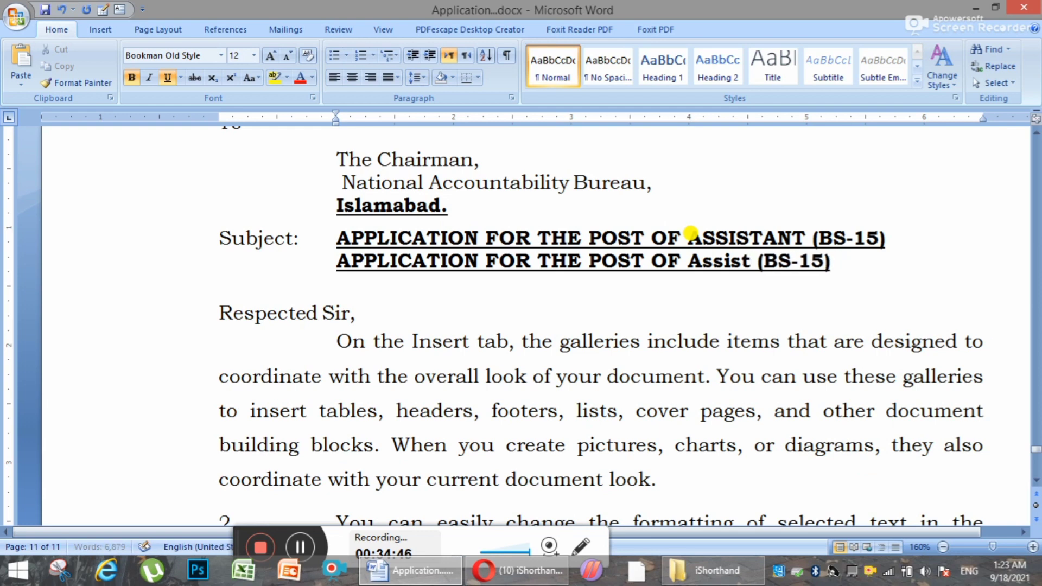
pyautogui.write('ant')
pyautogui.hotkey('ctrl', 'shift', 'Left')
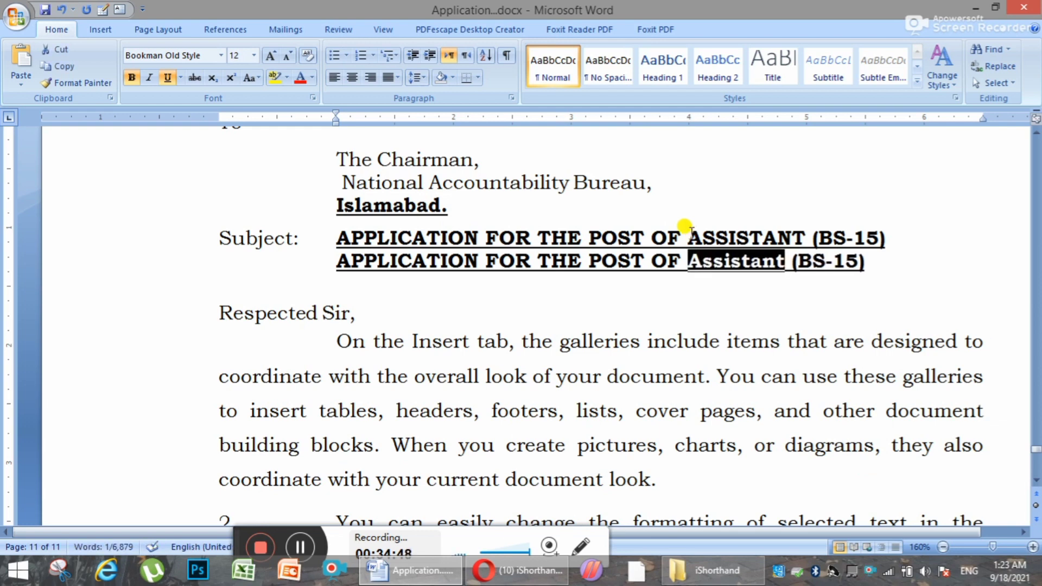
pyautogui.hotkey('shift', 'F3')
pyautogui.scroll(4, 360, 282)
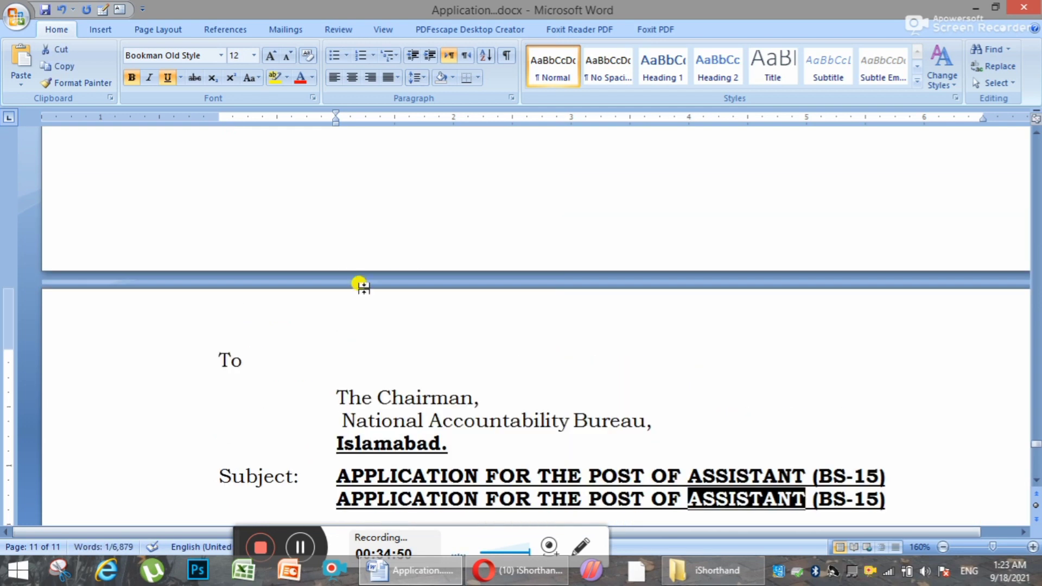
# Delete numbered paragraph 2 along with its number and the empty line left behind.
pyautogui.scroll(-10, 419, 344)
pyautogui.moveTo(817, 363); pyautogui.dragTo(353, 212)
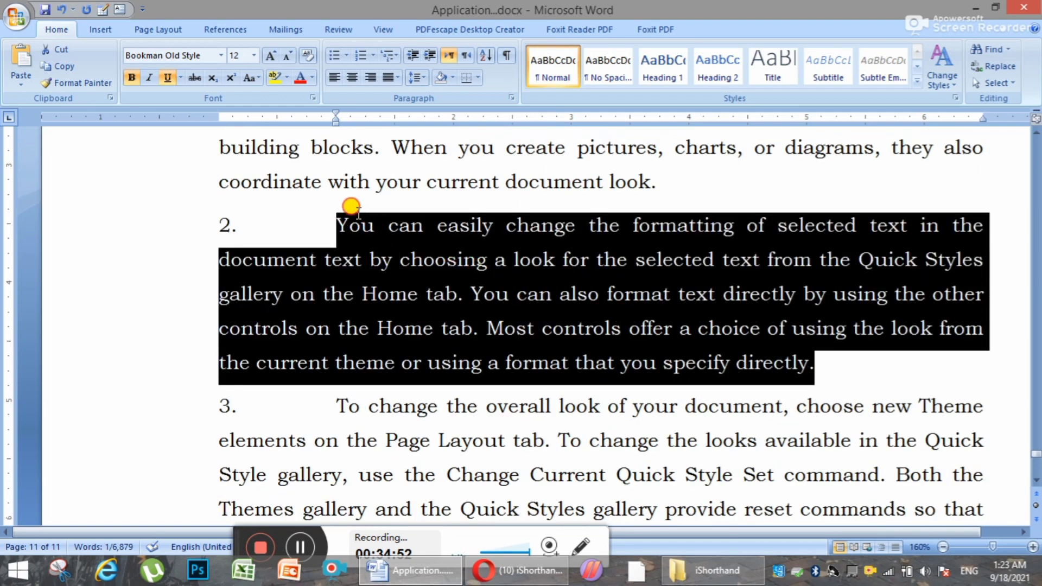
pyautogui.press('Delete')
pyautogui.click(276, 219)
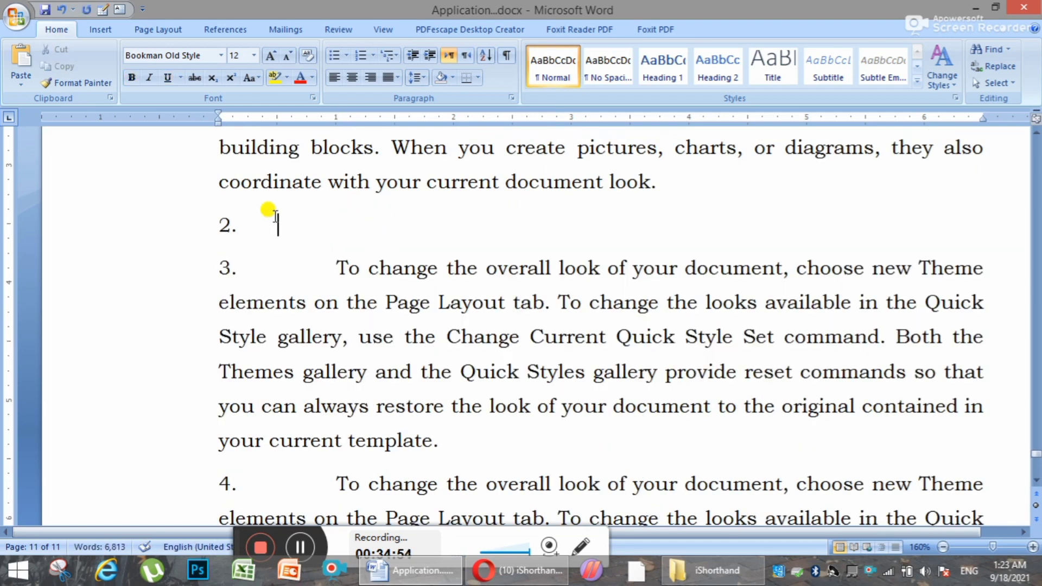
pyautogui.press('BackSpace')
pyautogui.press('BackSpace')
pyautogui.press('BackSpace')
pyautogui.press('BackSpace')
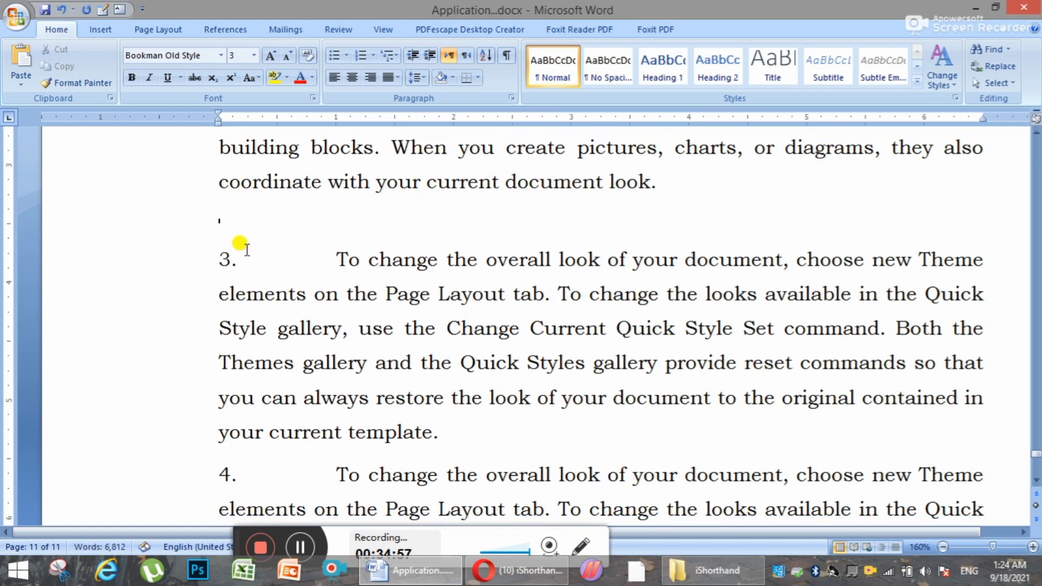
pyautogui.click(218, 258)
pyautogui.press('BackSpace')
pyautogui.press('BackSpace')
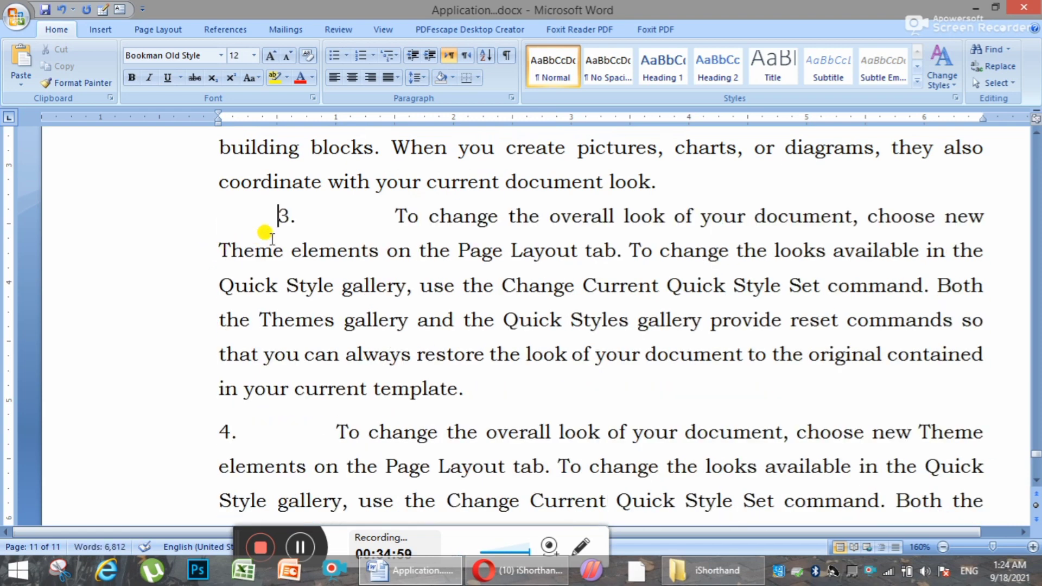
pyautogui.press('BackSpace')
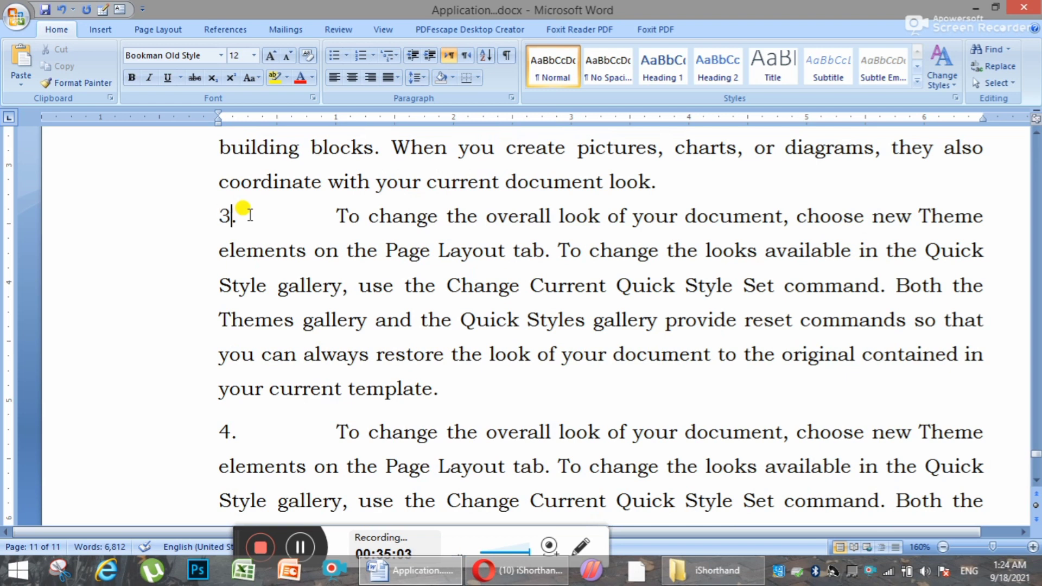
# Renumber the remaining items 3, 4 and 5 as 2, 3 and 4.
pyautogui.hotkey('shift', 'Left')
pyautogui.write('2')
pyautogui.press('Down')
pyautogui.press('Down')
pyautogui.press('Down')
pyautogui.hotkey('shift', 'Right')
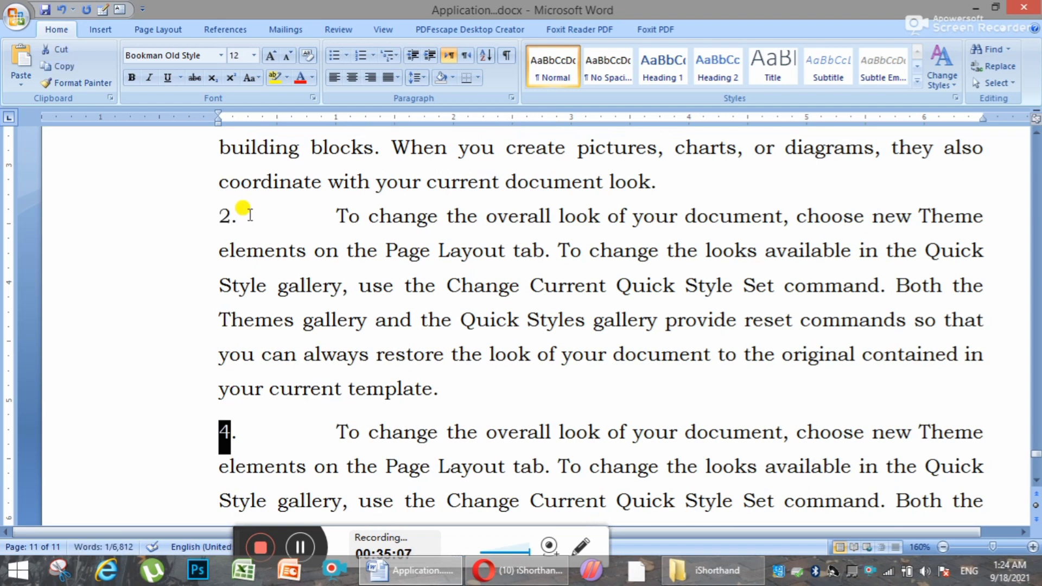
pyautogui.write('3')
pyautogui.press('Down')
pyautogui.press('Down')
pyautogui.press('Down')
pyautogui.press('Down')
pyautogui.press('Down')
pyautogui.press('Down')
pyautogui.press('Down')
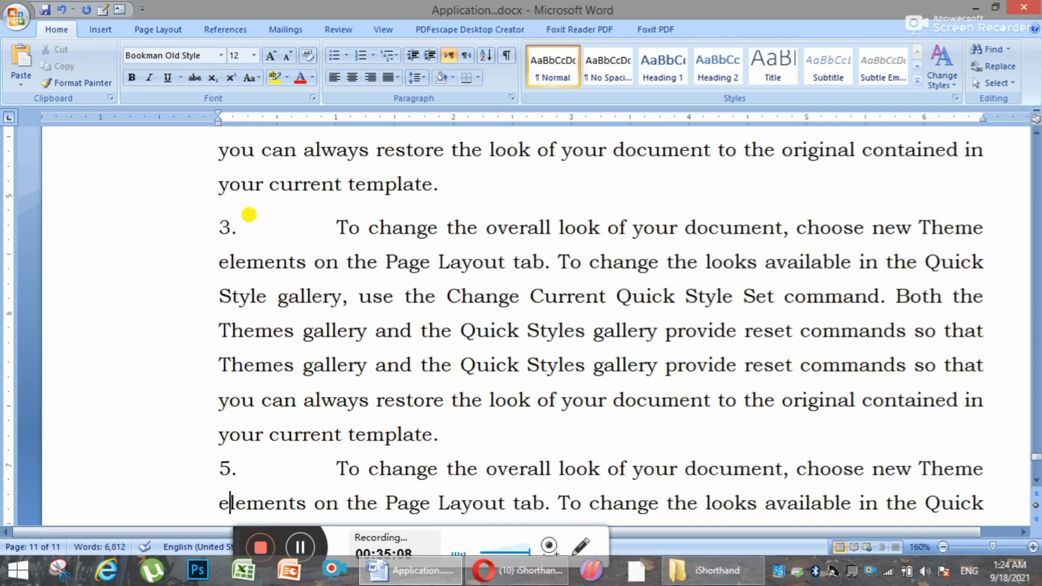
pyautogui.press('Up')
pyautogui.hotkey('shift', 'Left')
pyautogui.write('4')
pyautogui.press('Down')
pyautogui.press('Down')
pyautogui.press('Down')
pyautogui.press('Down')
pyautogui.press('Down')
pyautogui.press('Down')
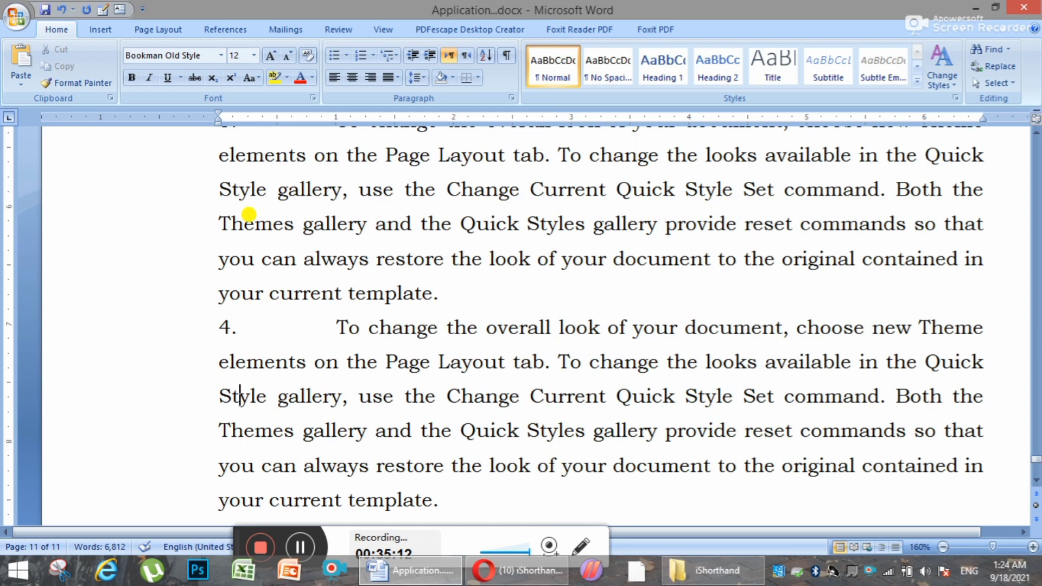
# Delete item 4's last sentence, starting at 'Both', so it ends after 'template.'.
pyautogui.moveTo(881, 399); pyautogui.dragTo(888, 400)
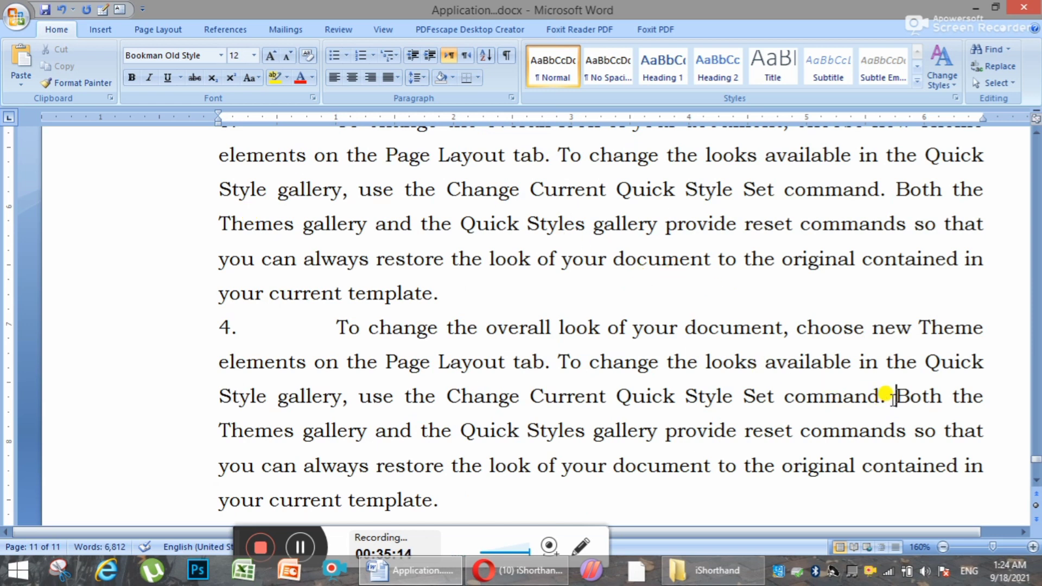
pyautogui.click(892, 402)
pyautogui.hotkey('ctrl', 'shift', 'Down')
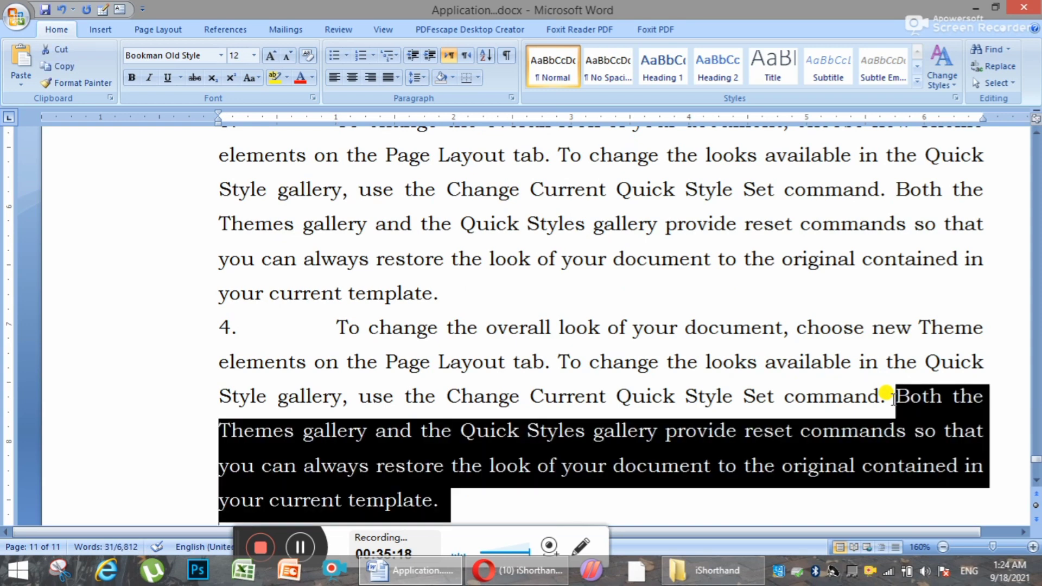
pyautogui.hotkey('ctrl', 'shift', 'Down')
pyautogui.hotkey('ctrl', 'shift', 'Down')
pyautogui.hotkey('ctrl', 'shift', 'Down')
pyautogui.hotkey('ctrl', 'shift', 'Up')
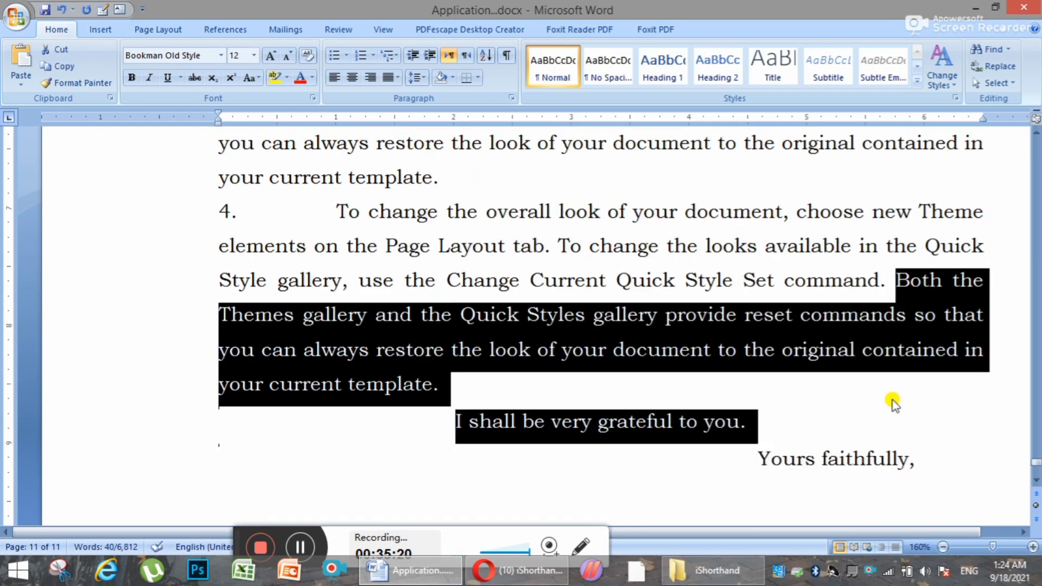
pyautogui.hotkey('ctrl', 'shift', 'Up')
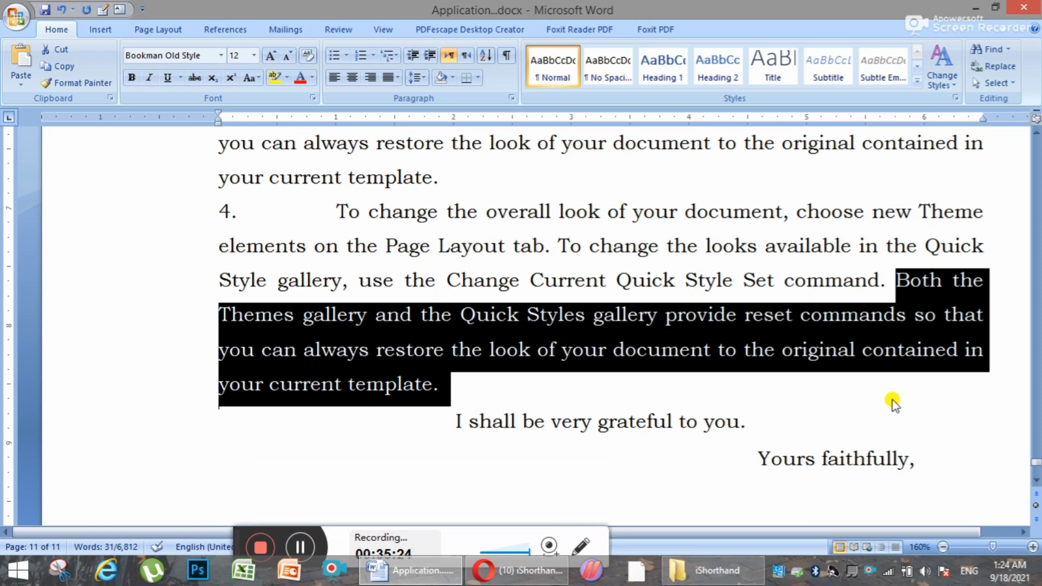
pyautogui.press('Delete')
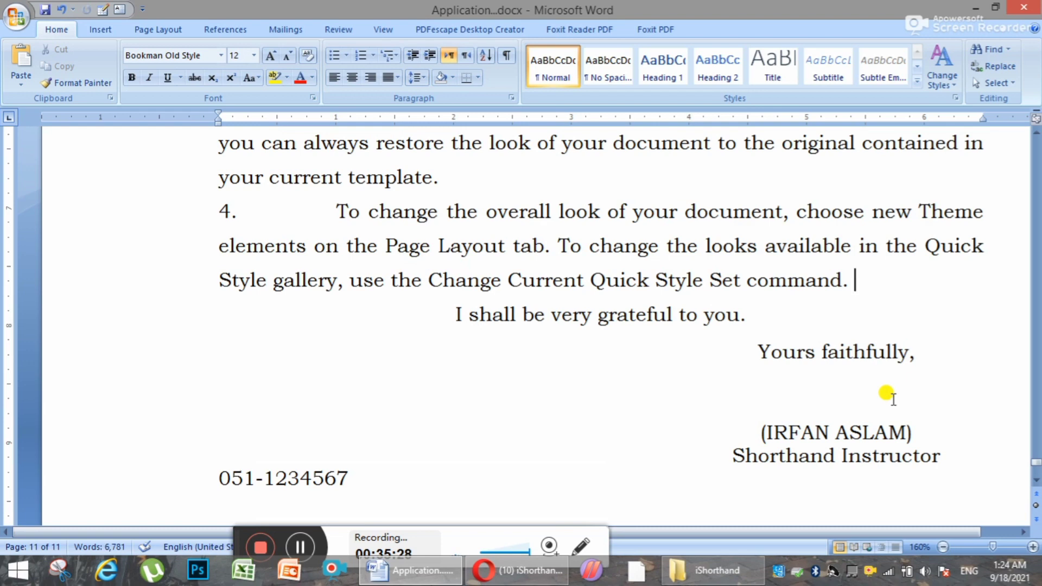
pyautogui.scroll(-3, 652, 435)
pyautogui.click(221, 301)
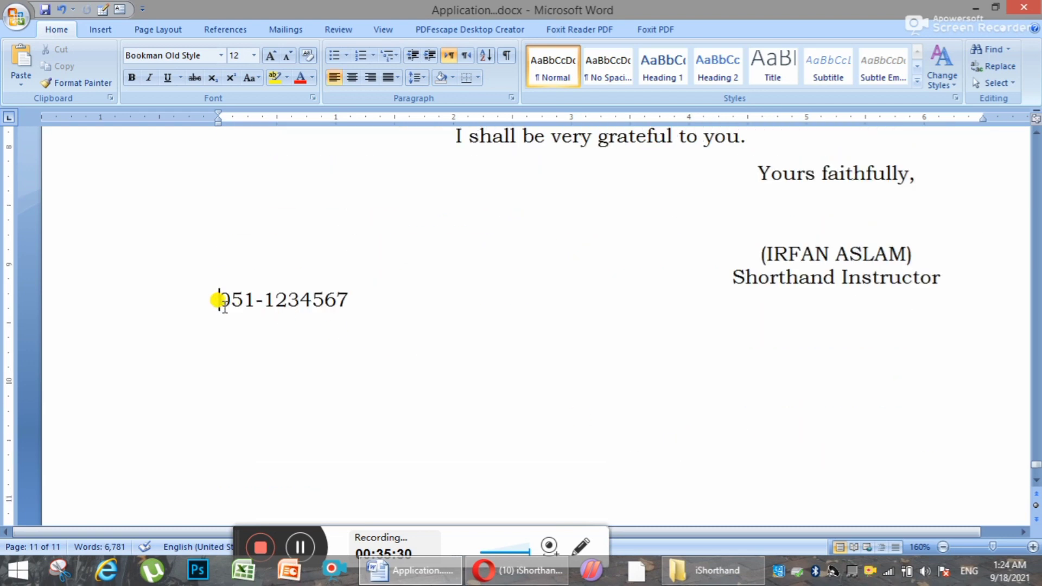
# Tab the phone number right and undo it, then return the Shorthand Instructor title to the left margin.
pyautogui.scroll(2, 716, 298)
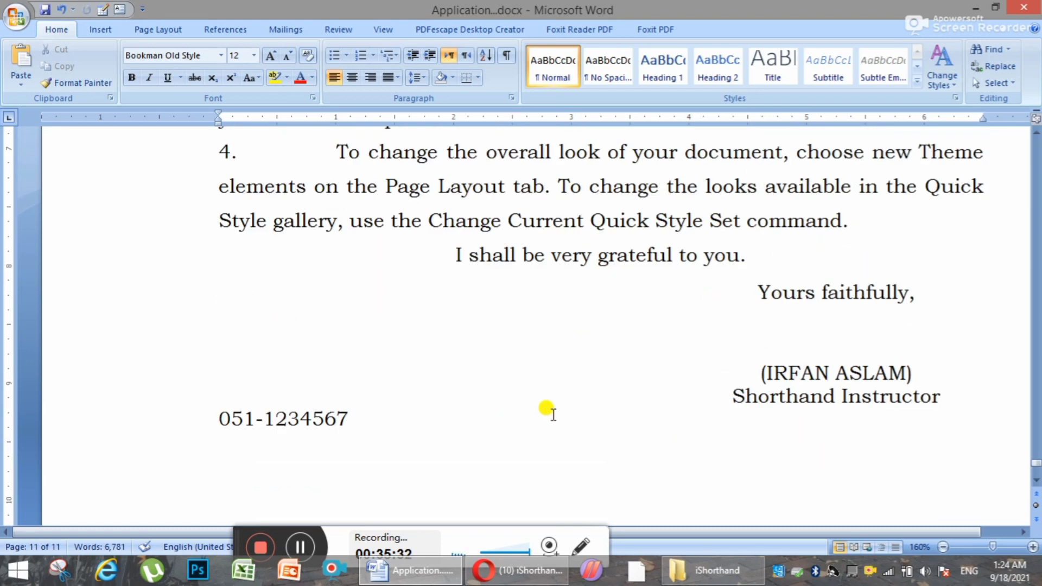
pyautogui.press('Tab')
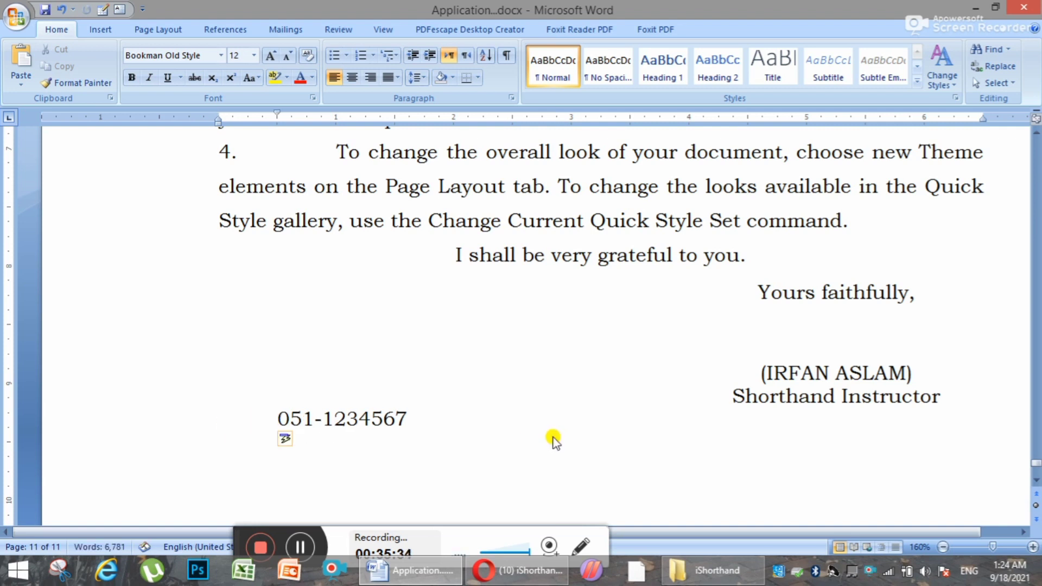
pyautogui.press('Tab')
pyautogui.press('Tab')
pyautogui.press('Tab')
pyautogui.press('Tab')
pyautogui.press('Tab')
pyautogui.press('Tab')
pyautogui.press('Tab')
pyautogui.press('Tab')
pyautogui.press('Tab')
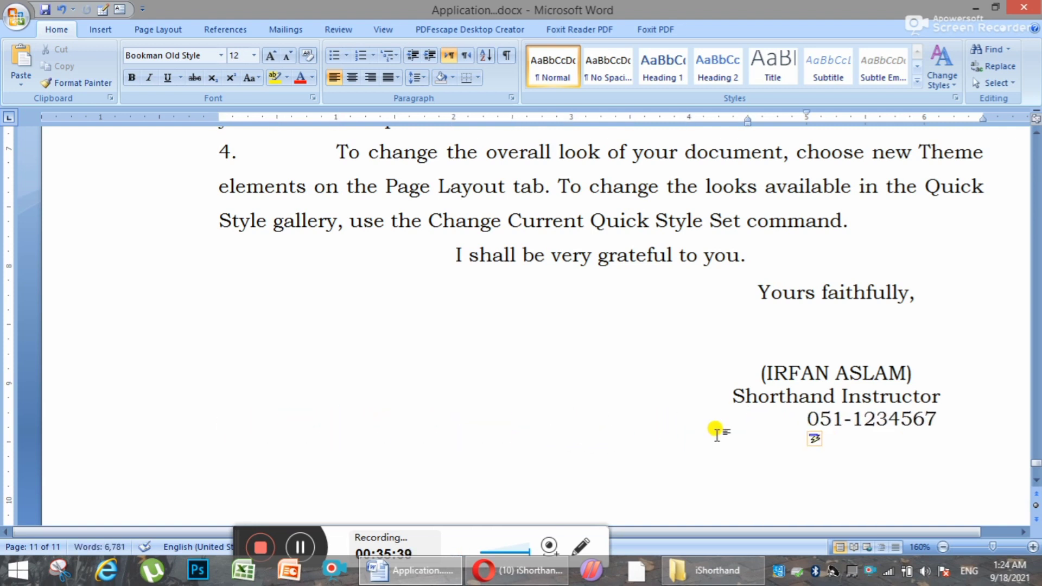
pyautogui.hotkey('ctrl', 'z')
pyautogui.hotkey('ctrl', 'z')
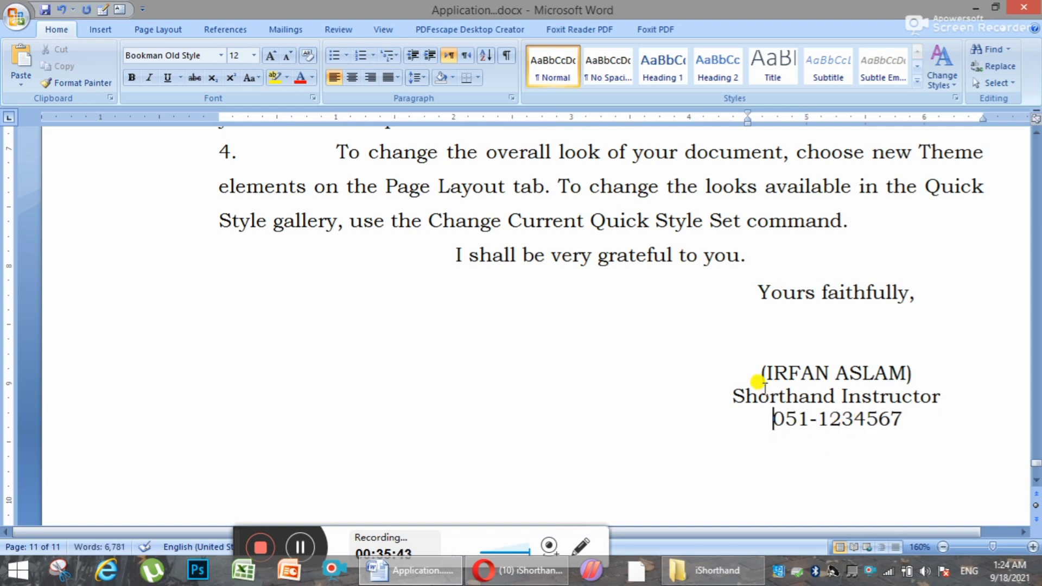
pyautogui.click(729, 395)
pyautogui.press('BackSpace')
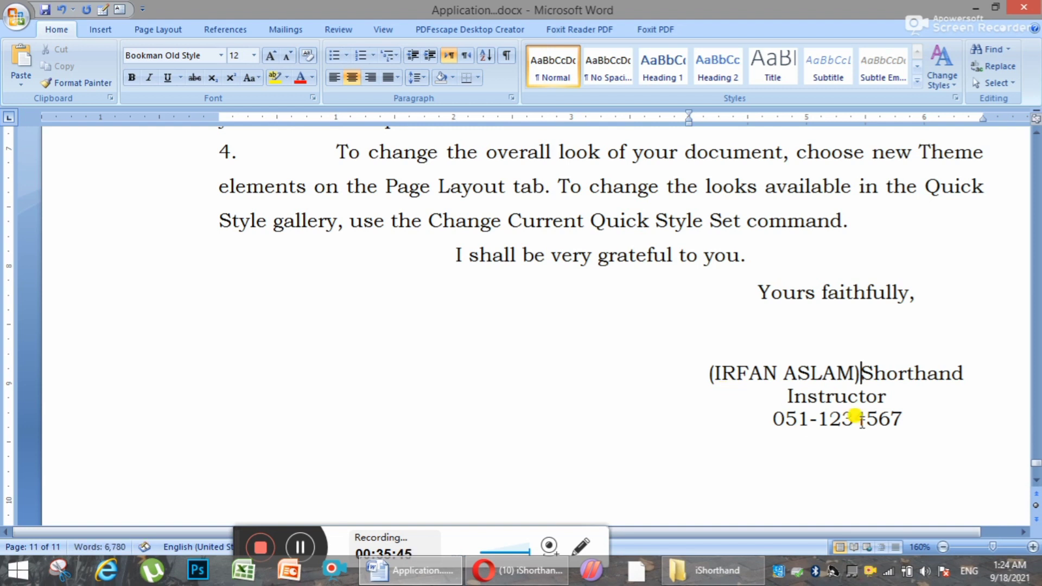
pyautogui.press('Return')
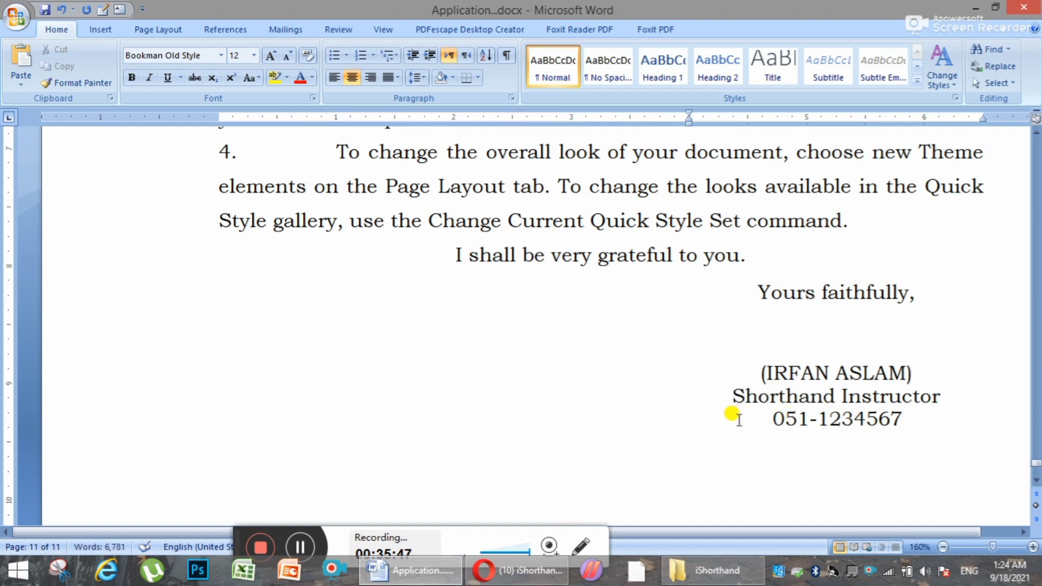
pyautogui.press('BackSpace')
pyautogui.press('BackSpace')
pyautogui.click(746, 379)
pyautogui.press('BackSpace')
pyautogui.press('BackSpace')
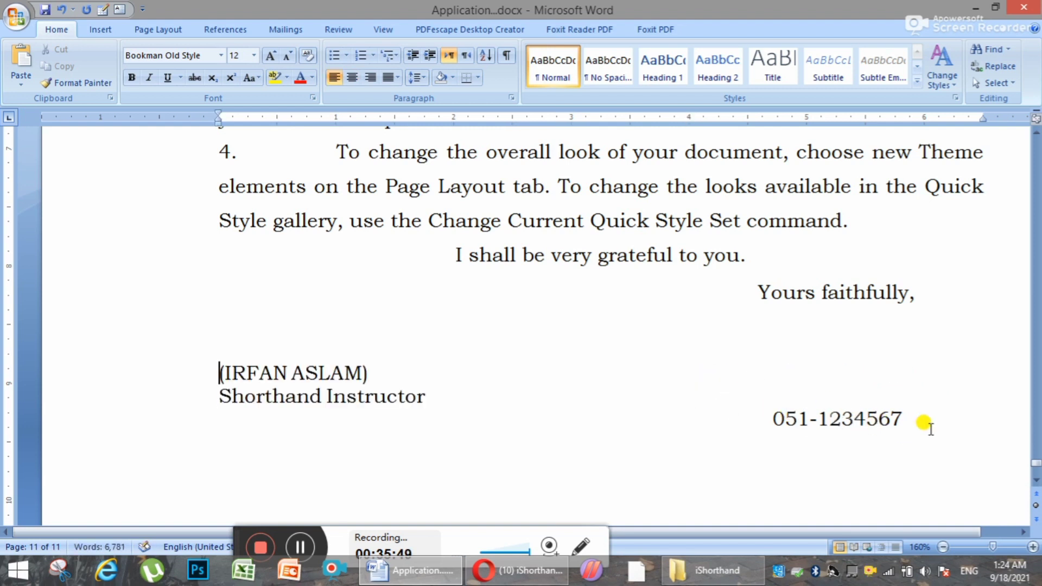
# Left-align the closing, name, title and phone number lines of the signature block.
pyautogui.moveTo(924, 426); pyautogui.dragTo(748, 284)
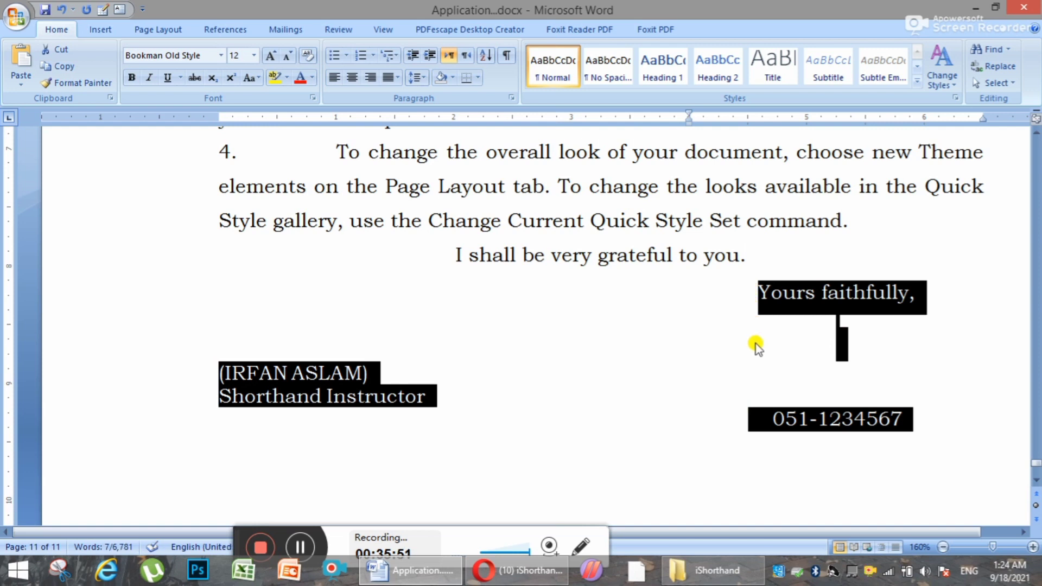
pyautogui.hotkey('ctrl', 'l')
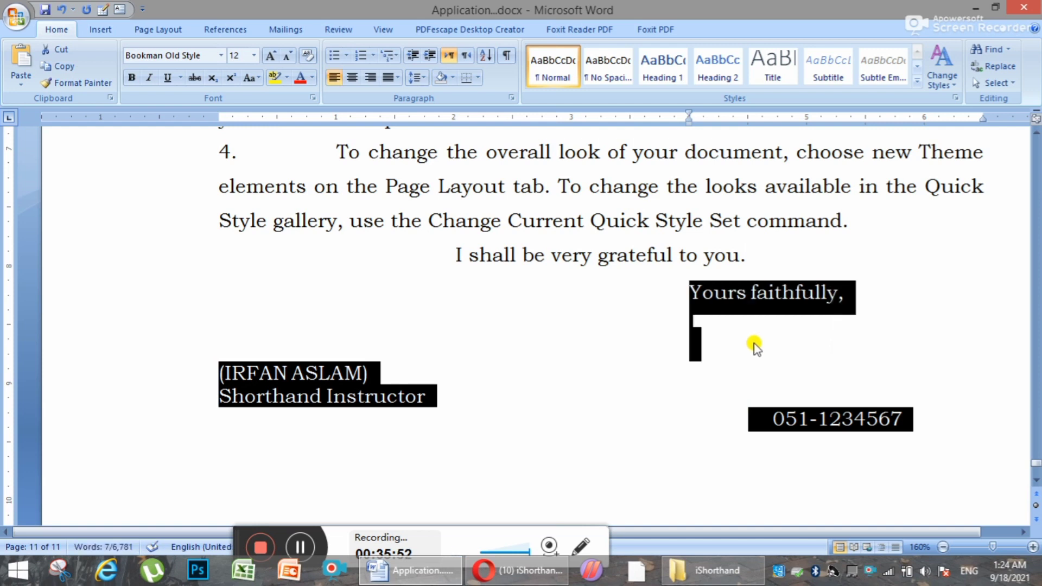
pyautogui.hotkey('ctrl', 'e')
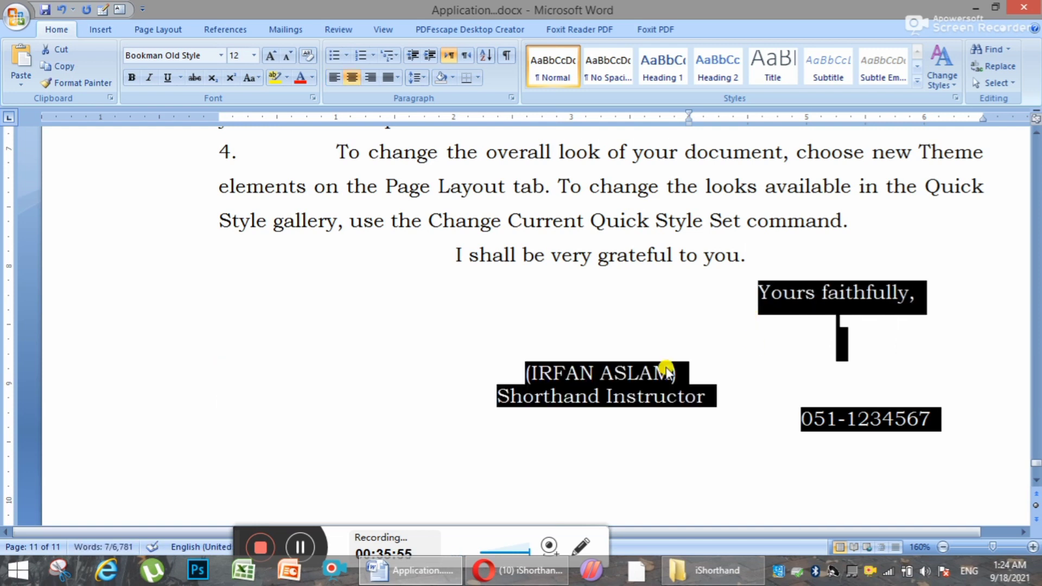
pyautogui.click(520, 378)
pyautogui.hotkey('ctrl', 'l')
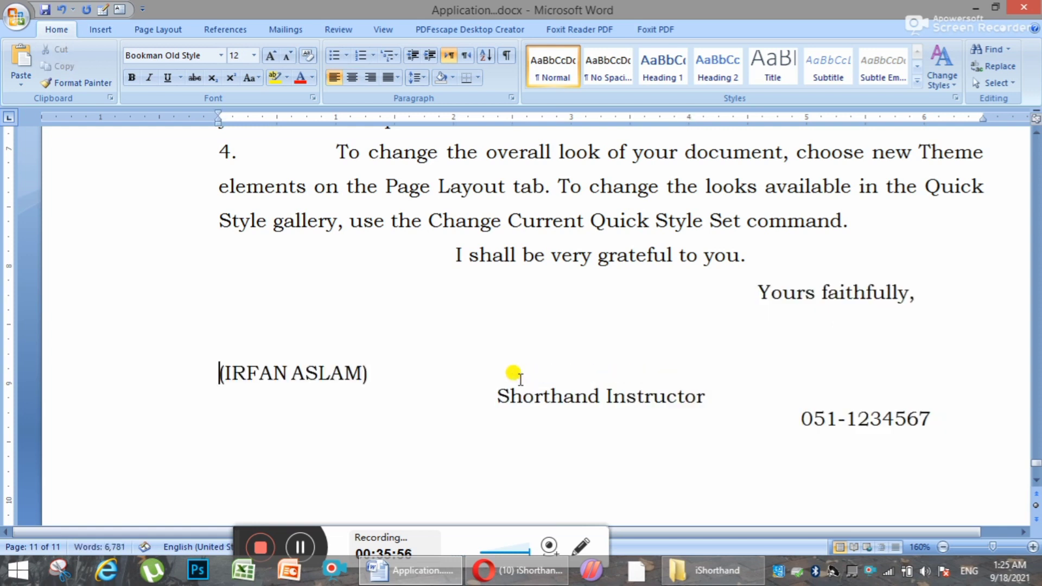
pyautogui.click(493, 396)
pyautogui.hotkey('ctrl', 'l')
pyautogui.click(757, 295)
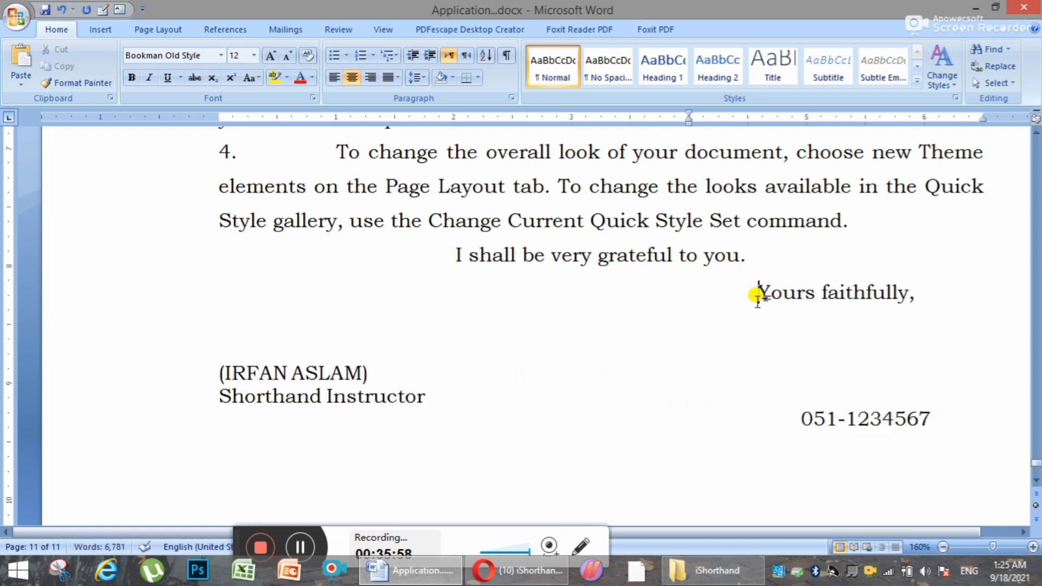
pyautogui.hotkey('ctrl', 'l')
pyautogui.click(797, 424)
pyautogui.press('BackSpace')
pyautogui.press('BackSpace')
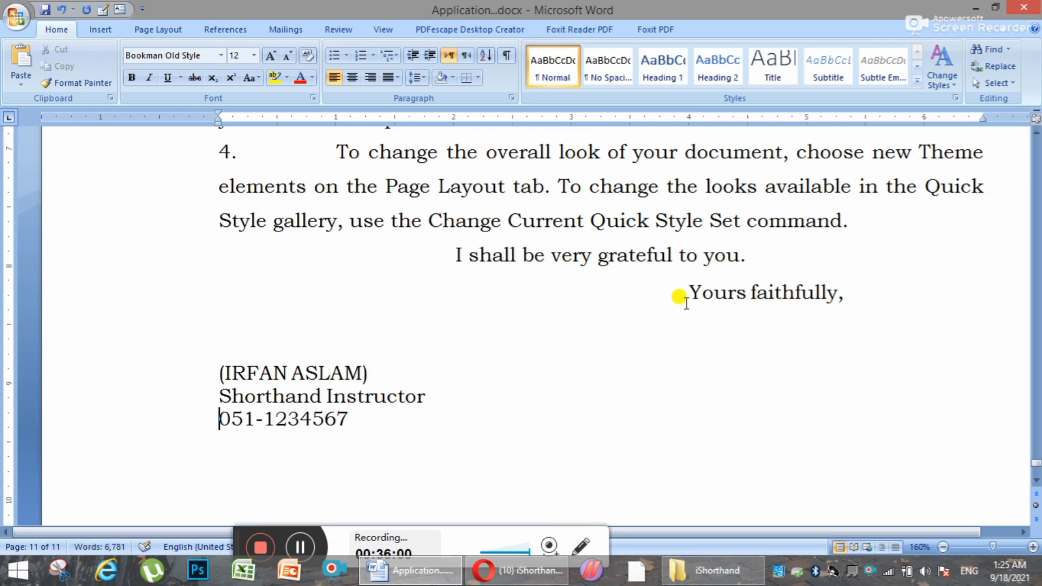
pyautogui.click(690, 295)
pyautogui.press('BackSpace')
# Centre the block from 'Yours faithfully,' to the phone number and indent it right with Ctrl+M.
pyautogui.moveTo(348, 422); pyautogui.dragTo(223, 289)
pyautogui.hotkey('ctrl', 'e')
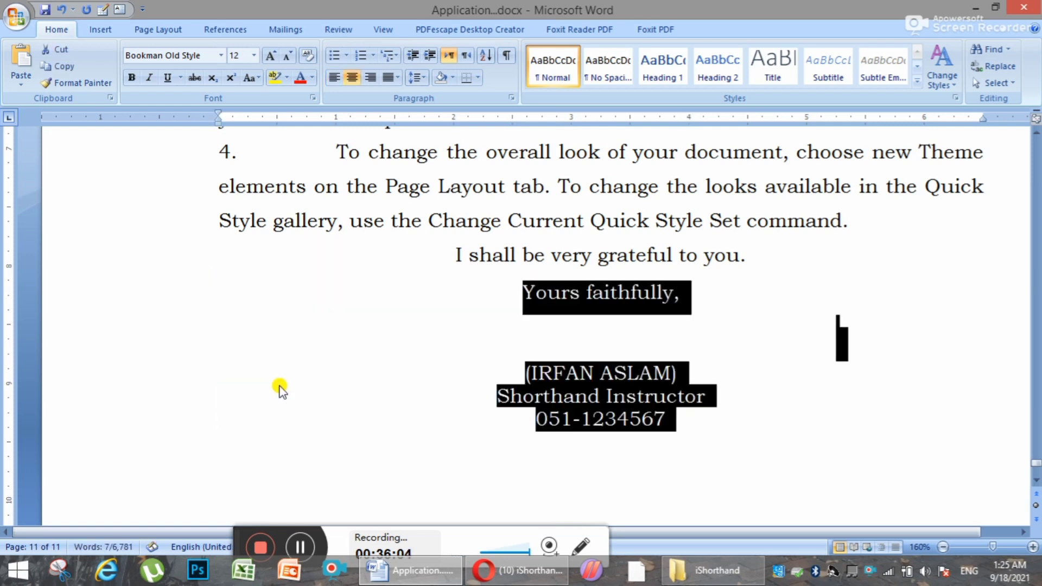
pyautogui.hotkey('ctrl', 'm')
pyautogui.hotkey('ctrl', 'm')
pyautogui.hotkey('ctrl', 'm')
pyautogui.hotkey('ctrl', 'm')
pyautogui.hotkey('ctrl', 'm')
pyautogui.hotkey('ctrl', 'm')
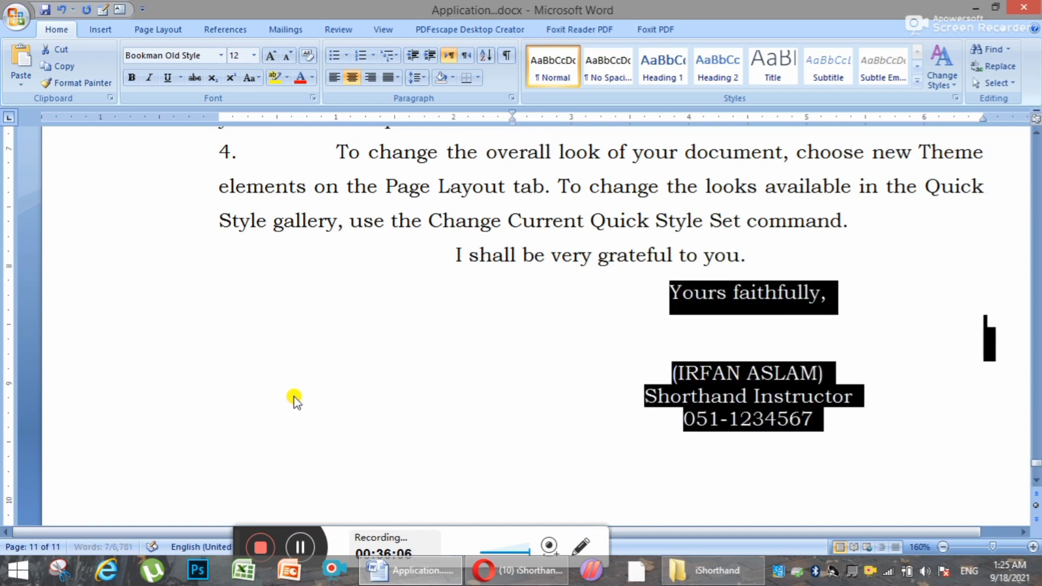
pyautogui.click(819, 340)
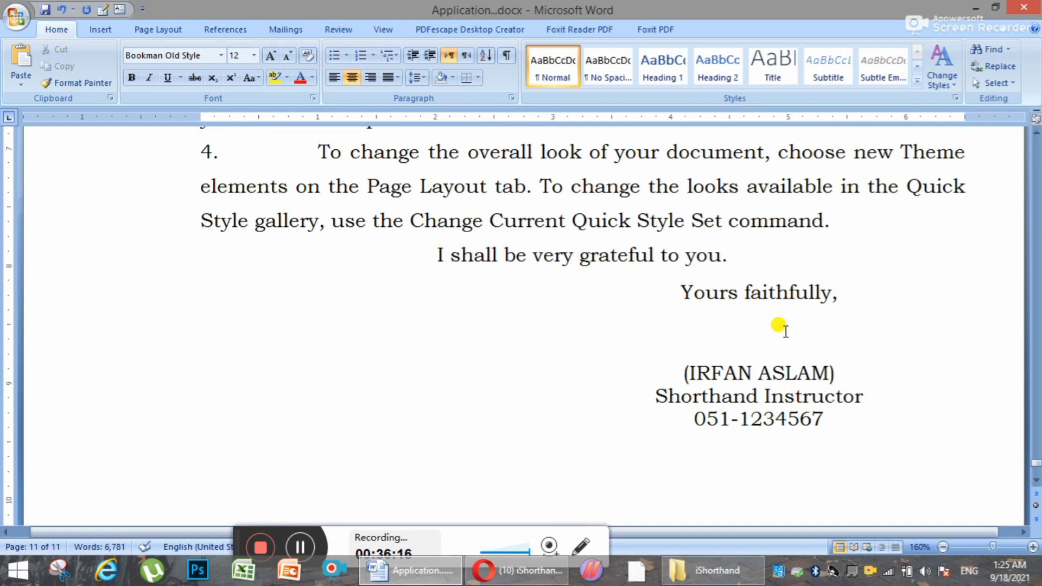
# Enlarge the blank line above the signature with Ctrl+Shift+> and Grow Font to push the signature down.
pyautogui.scroll(6, 857, 319)
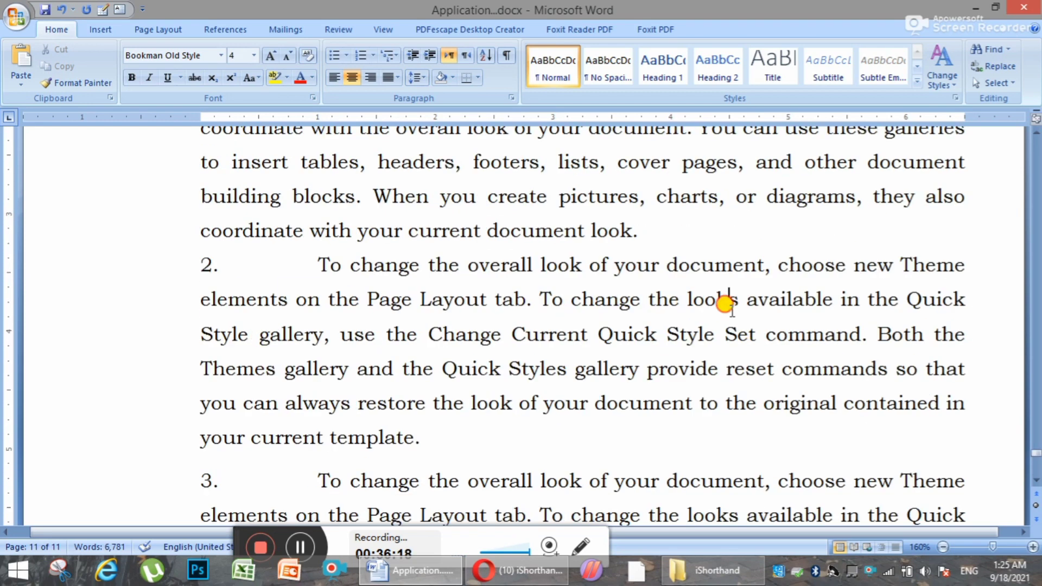
pyautogui.scroll(-6, 698, 313)
pyautogui.click(750, 283)
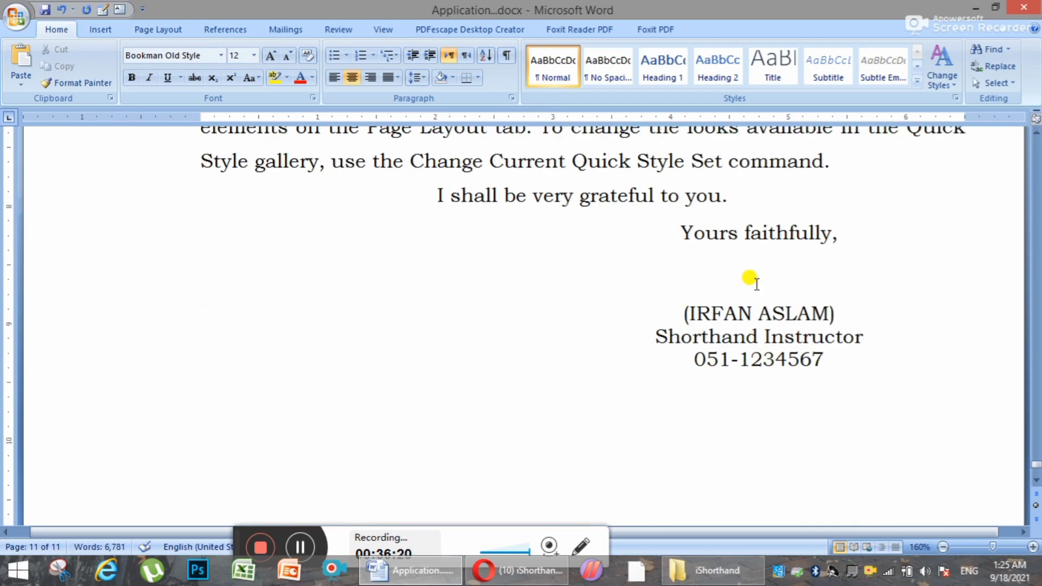
pyautogui.scroll(-3, 755, 302)
pyautogui.scroll(5, 612, 319)
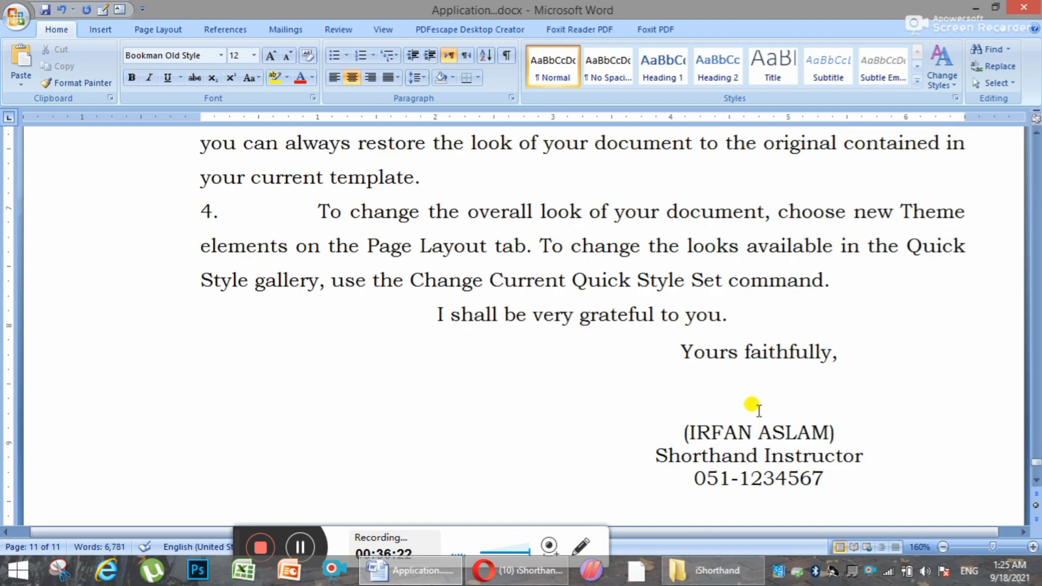
pyautogui.hotkey('ctrl', 'shift', '.')
pyautogui.hotkey('ctrl', 'shift', '.')
pyautogui.hotkey('ctrl', 'shift', '.')
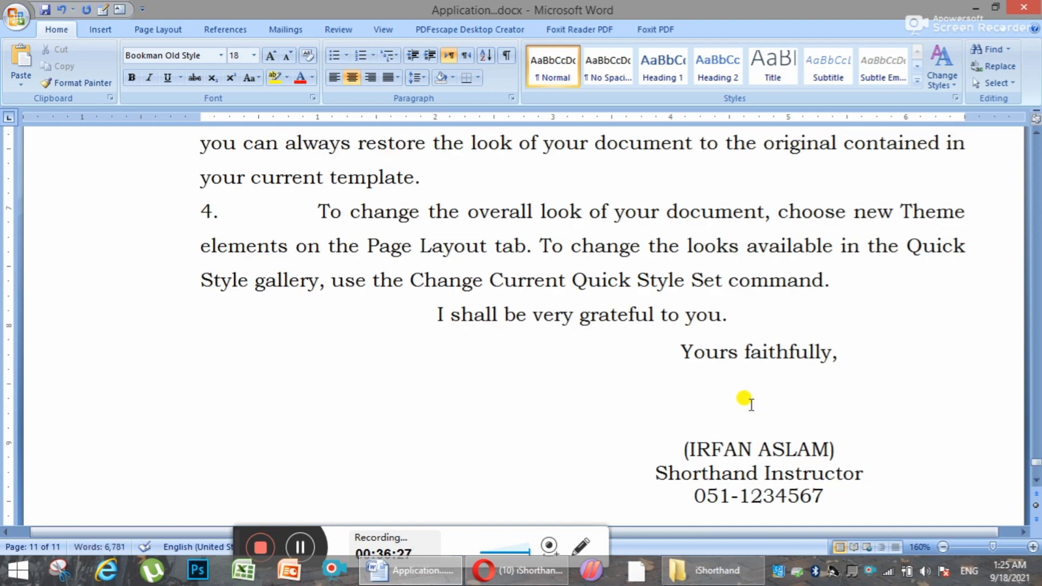
pyautogui.click(271, 59)
pyautogui.click(271, 58)
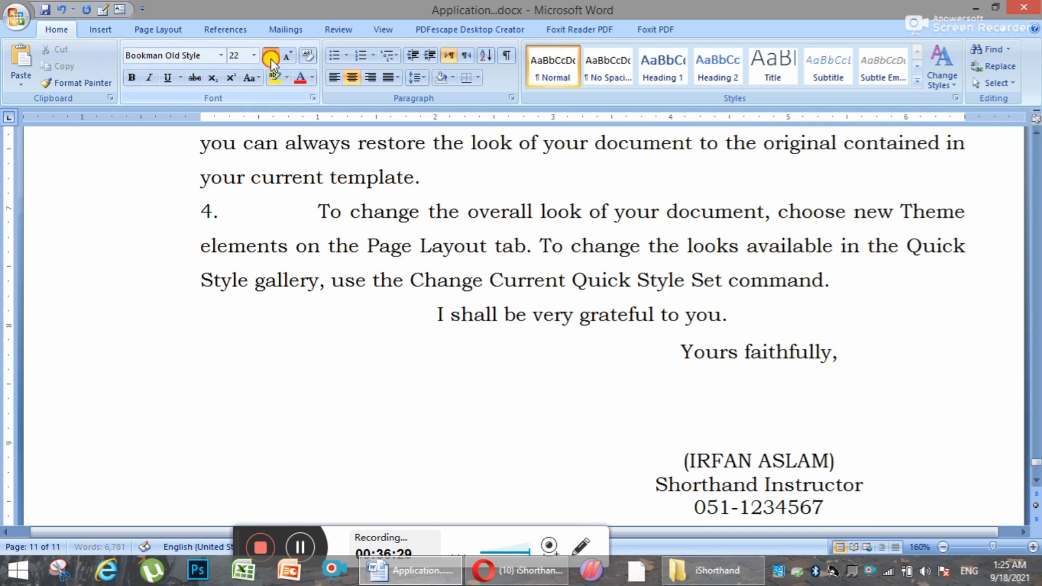
pyautogui.click(272, 59)
pyautogui.click(272, 58)
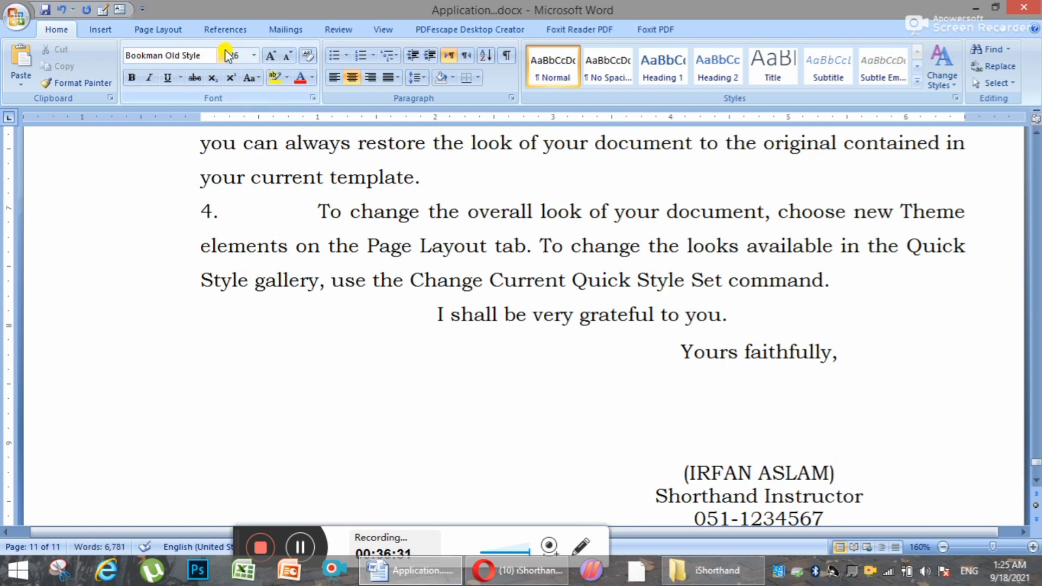
# Shrink the blank line with Shrink Font so the signature rises, then grow it back slightly.
pyautogui.click(283, 57)
pyautogui.click(283, 57)
pyautogui.click(284, 56)
pyautogui.click(284, 57)
pyautogui.click(283, 57)
pyautogui.click(284, 57)
pyautogui.click(284, 56)
pyautogui.click(283, 56)
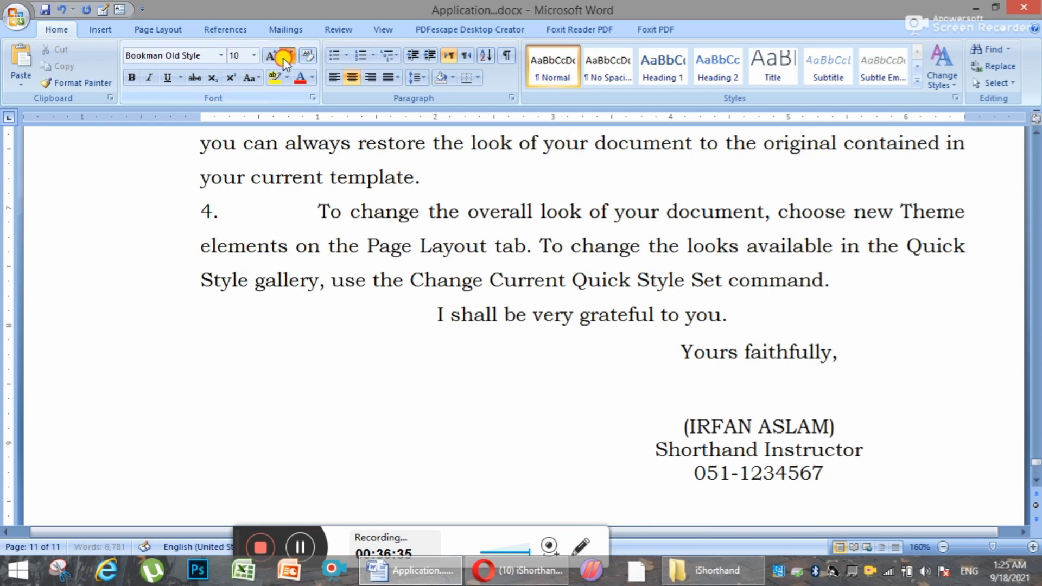
pyautogui.click(283, 56)
pyautogui.click(284, 56)
pyautogui.click(283, 56)
pyautogui.click(283, 57)
pyautogui.click(283, 57)
pyautogui.click(284, 57)
pyautogui.click(284, 58)
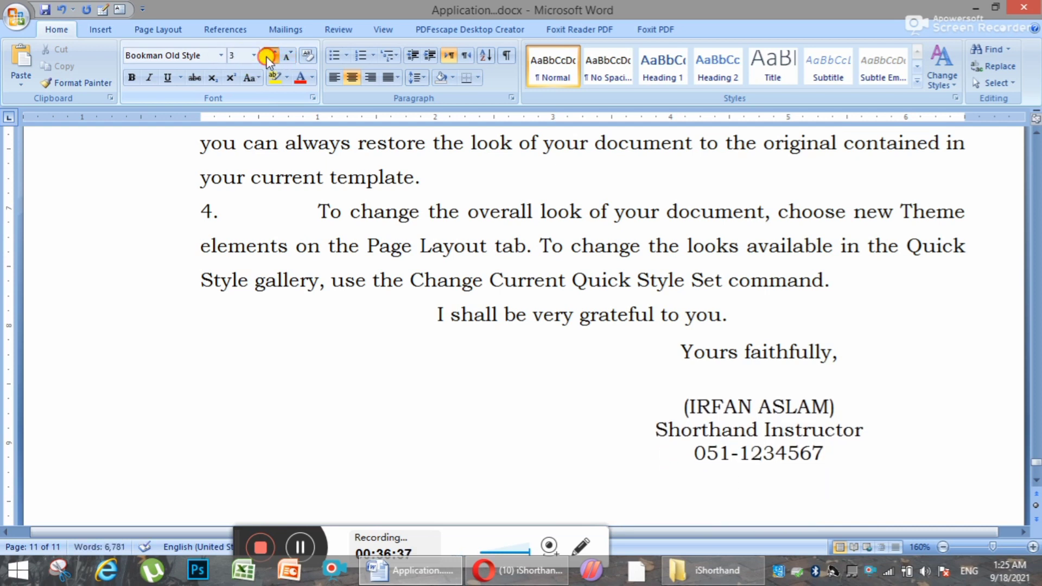
pyautogui.click(266, 56)
pyautogui.click(266, 56)
pyautogui.click(266, 57)
pyautogui.click(266, 57)
# Review the signature spacing and leave the caret in the body text on page 9.
pyautogui.click(696, 356)
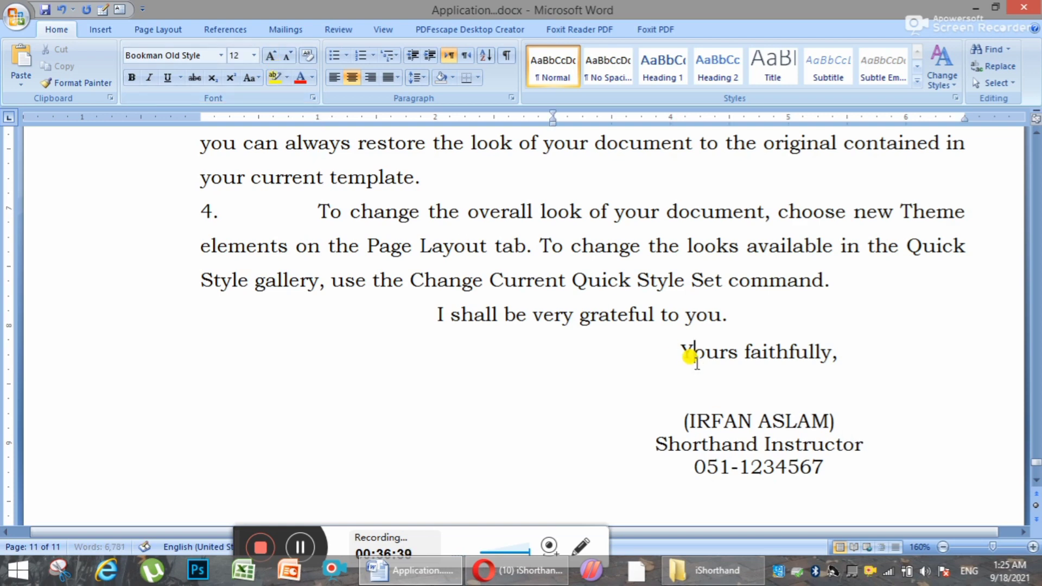
pyautogui.scroll(5, 695, 356)
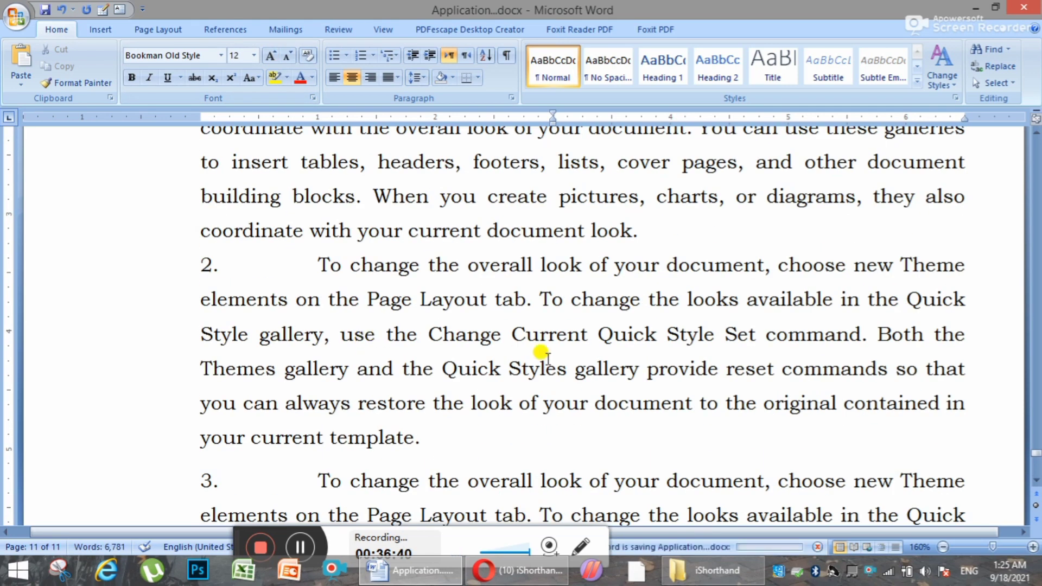
pyautogui.scroll(-5, 541, 344)
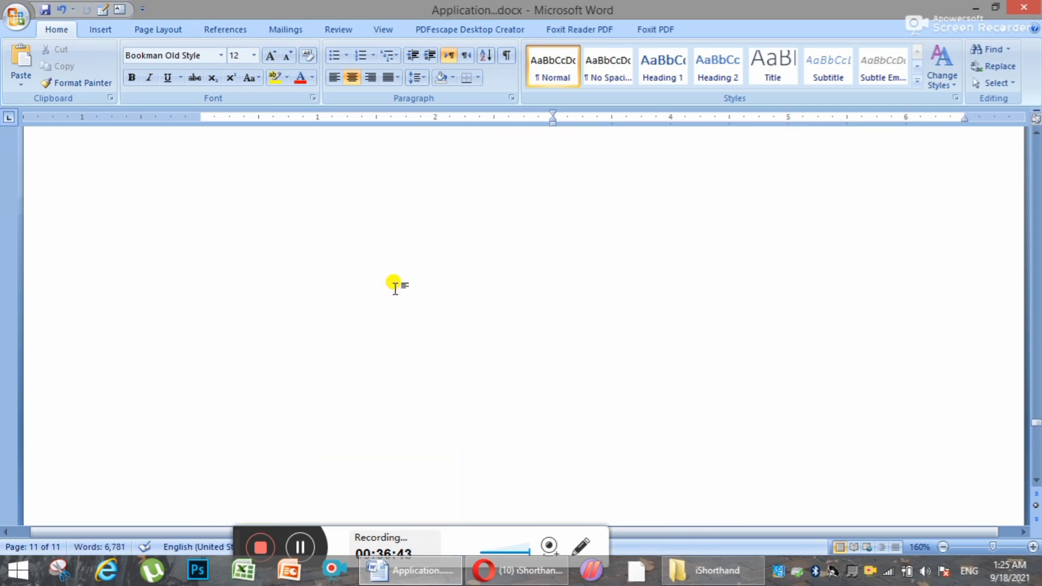
pyautogui.scroll(15, 389, 283)
pyautogui.scroll(-1, 473, 369)
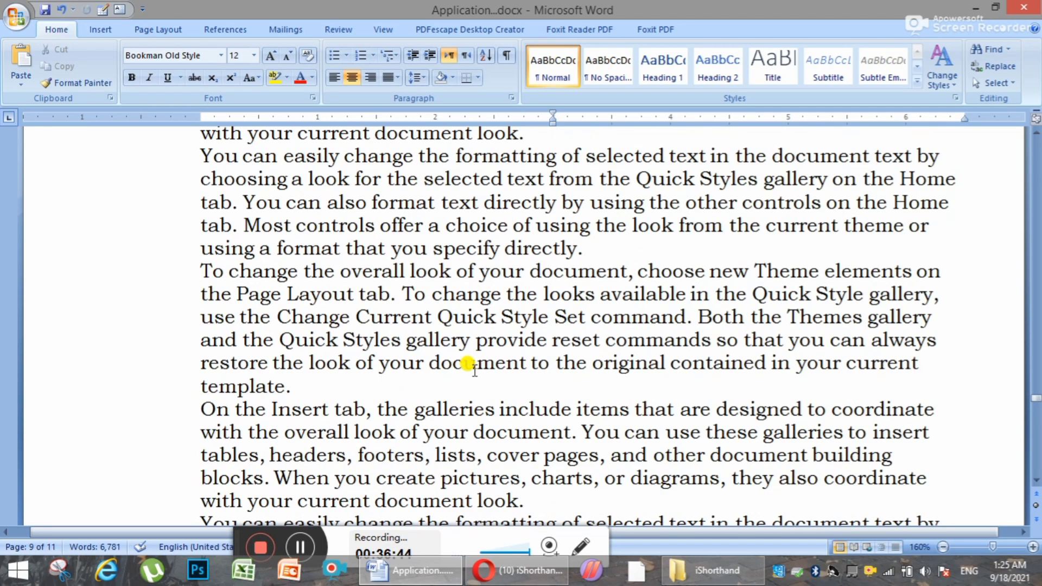
pyautogui.scroll(-2, 470, 365)
pyautogui.click(463, 296)
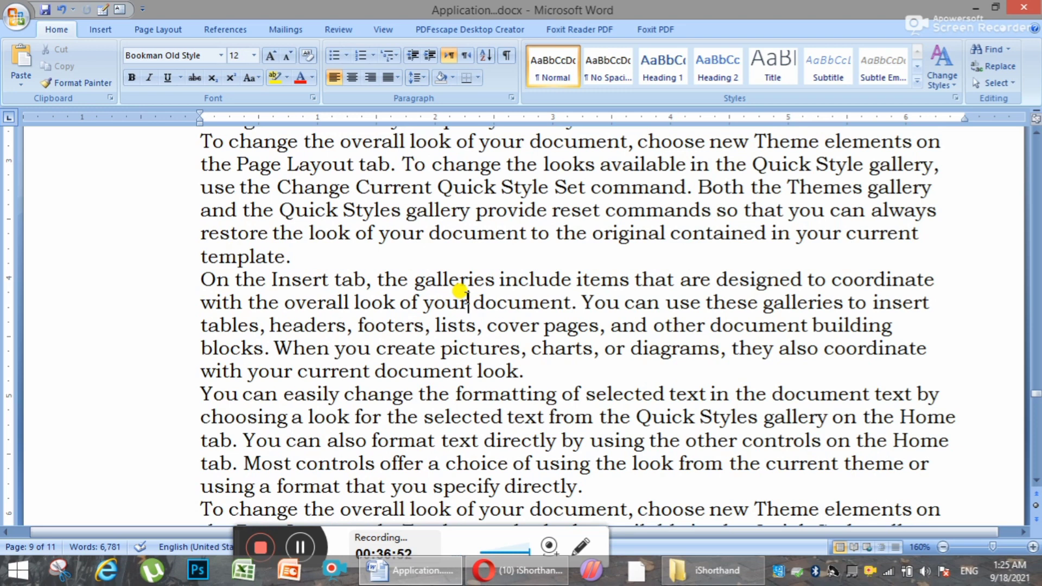
# Search the document for 'ASSI' to find the ASSISTANT subject line, then close the search window.
pyautogui.hotkey('ctrl', 'f')
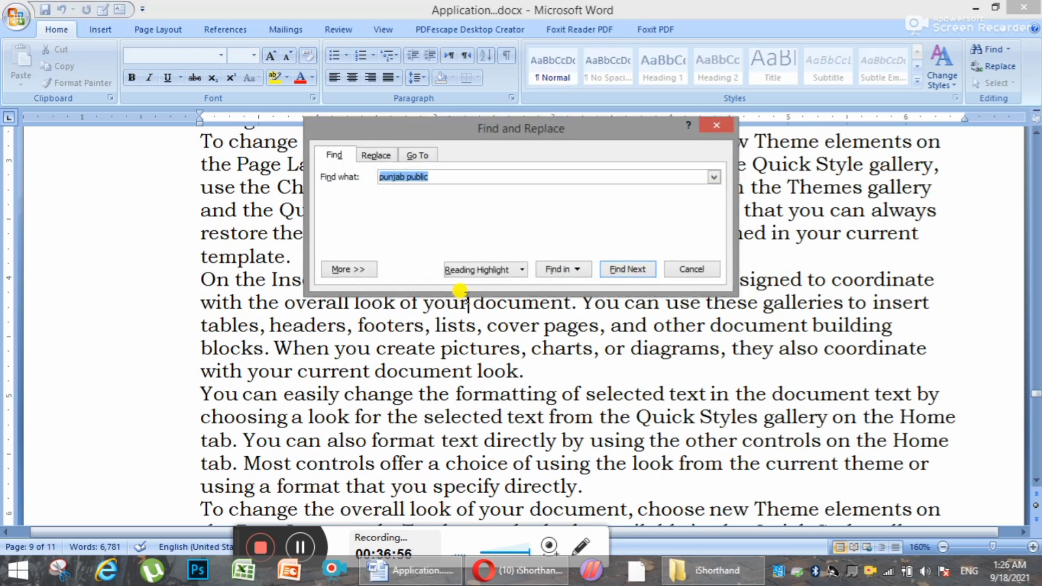
pyautogui.write('ASSISTANT')
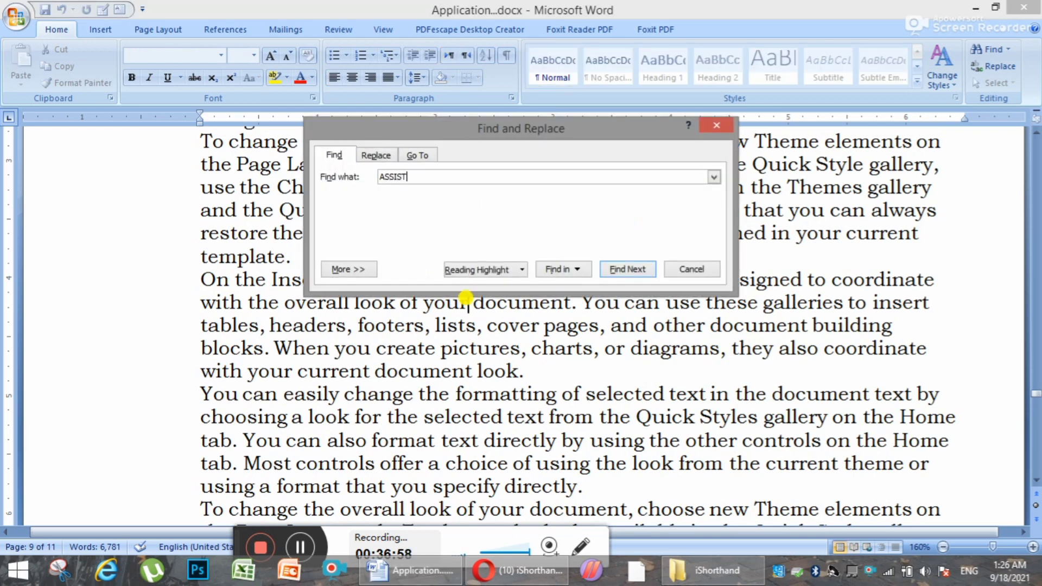
pyautogui.click(628, 270)
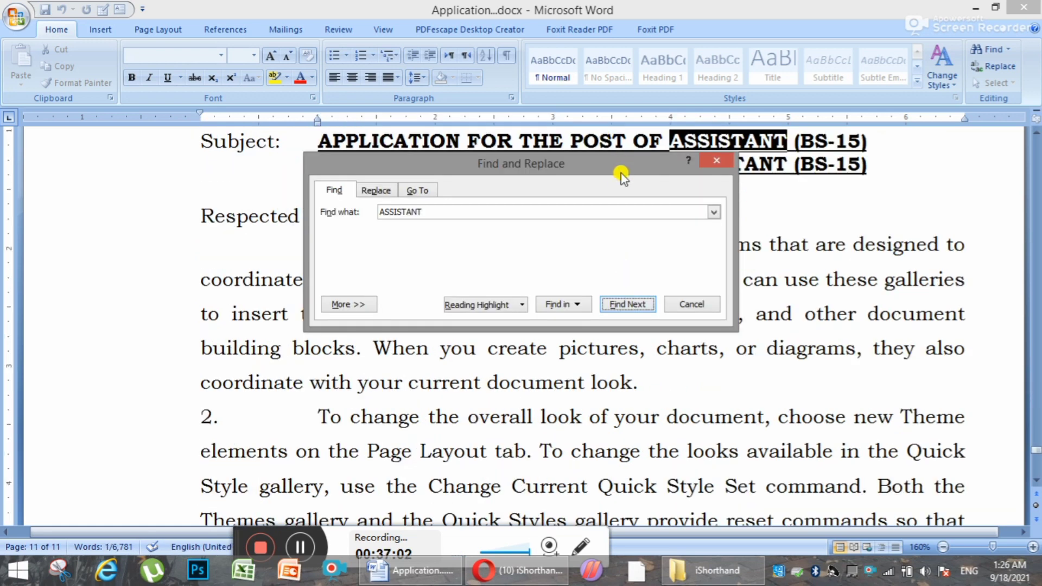
pyautogui.moveTo(610, 134); pyautogui.dragTo(694, 391)
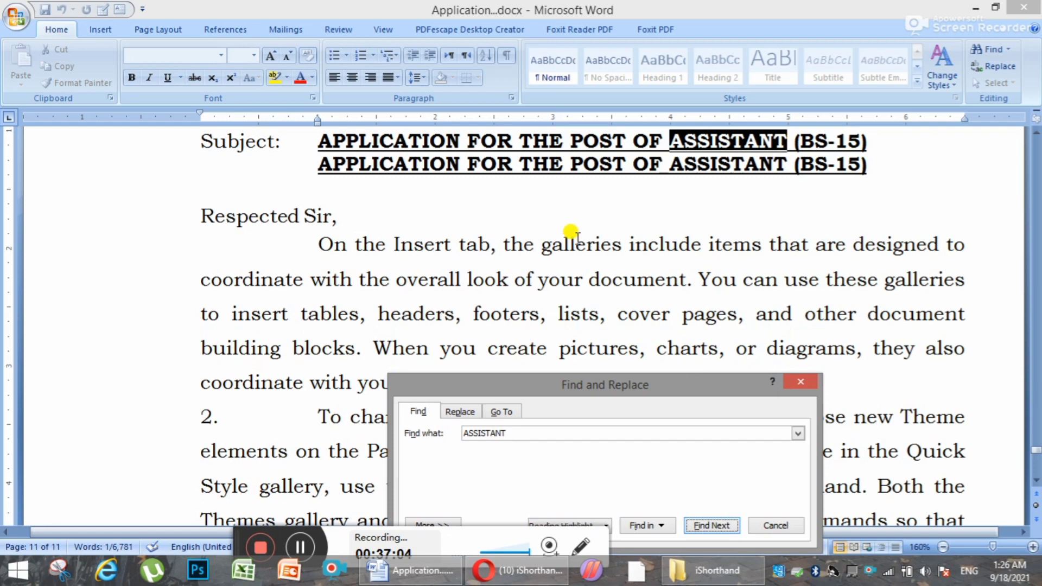
pyautogui.scroll(3, 567, 204)
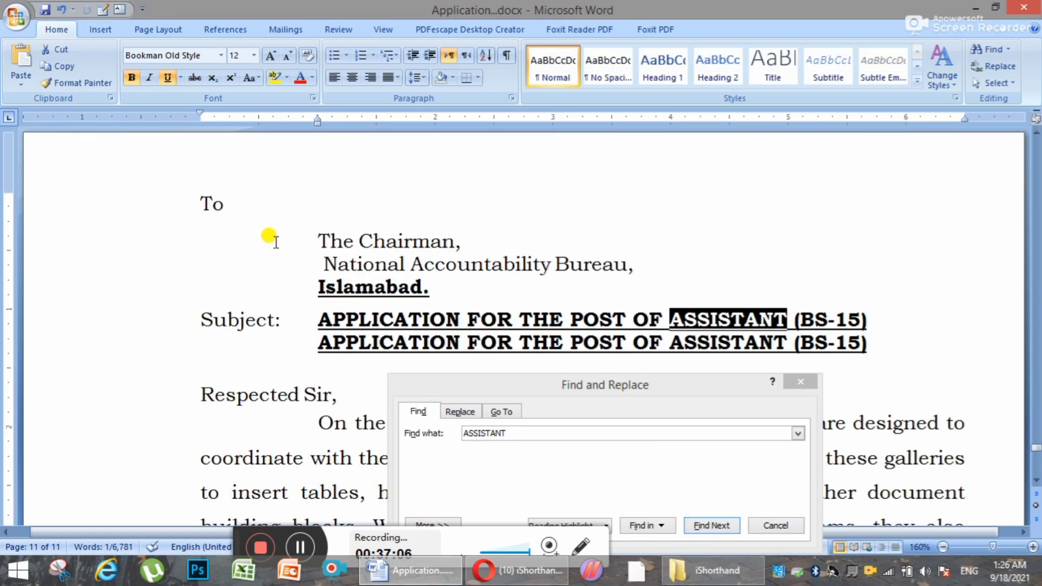
pyautogui.click(801, 382)
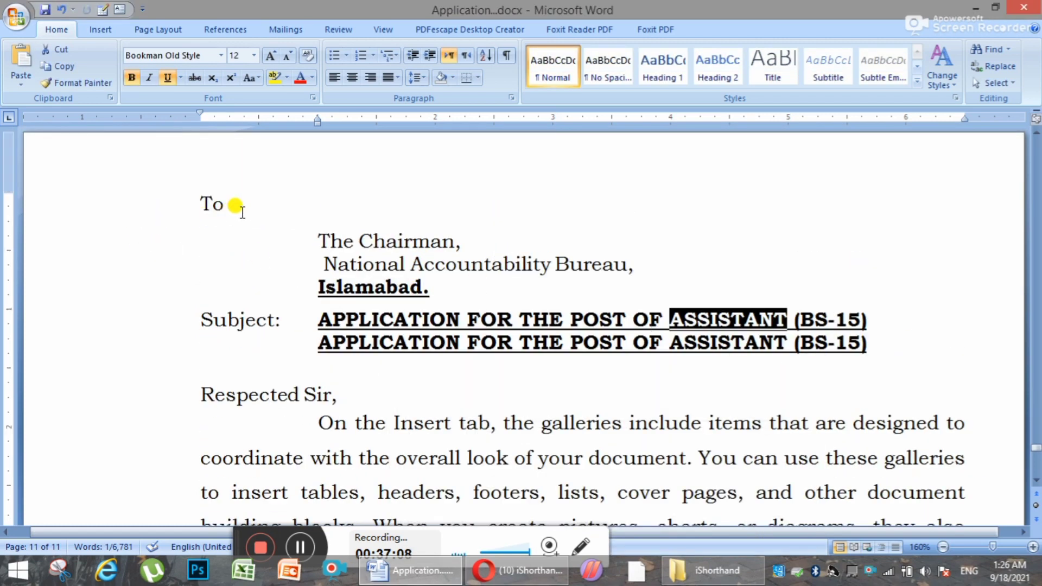
# Select and deselect the address block, leaving the caret on the National Accountability Bureau line.
pyautogui.click(211, 230)
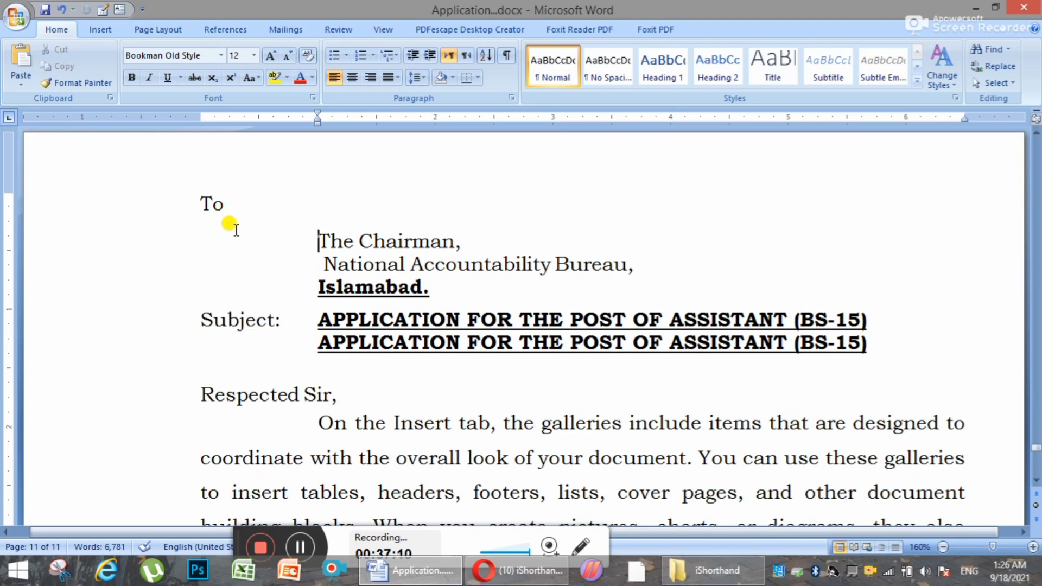
pyautogui.click(196, 204)
pyautogui.moveTo(196, 204); pyautogui.dragTo(658, 471)
pyautogui.scroll(8, 364, 378)
pyautogui.click(320, 392)
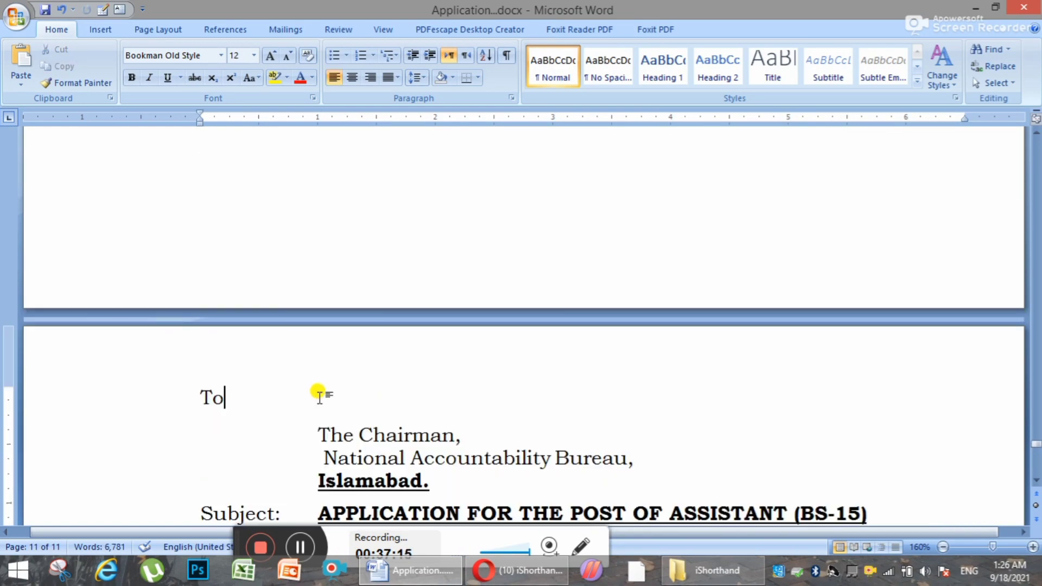
pyautogui.scroll(-3, 232, 363)
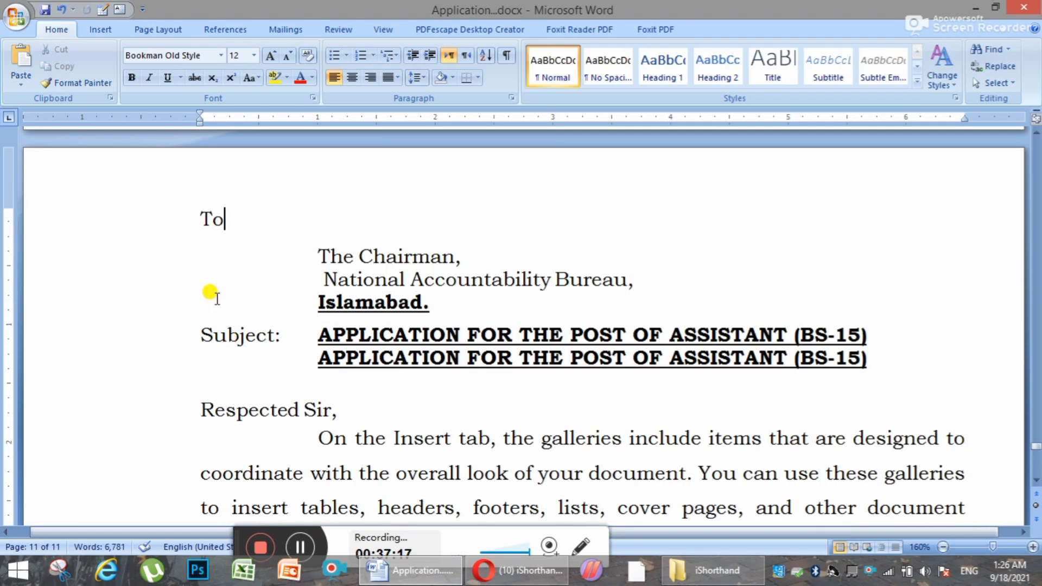
pyautogui.click(275, 278)
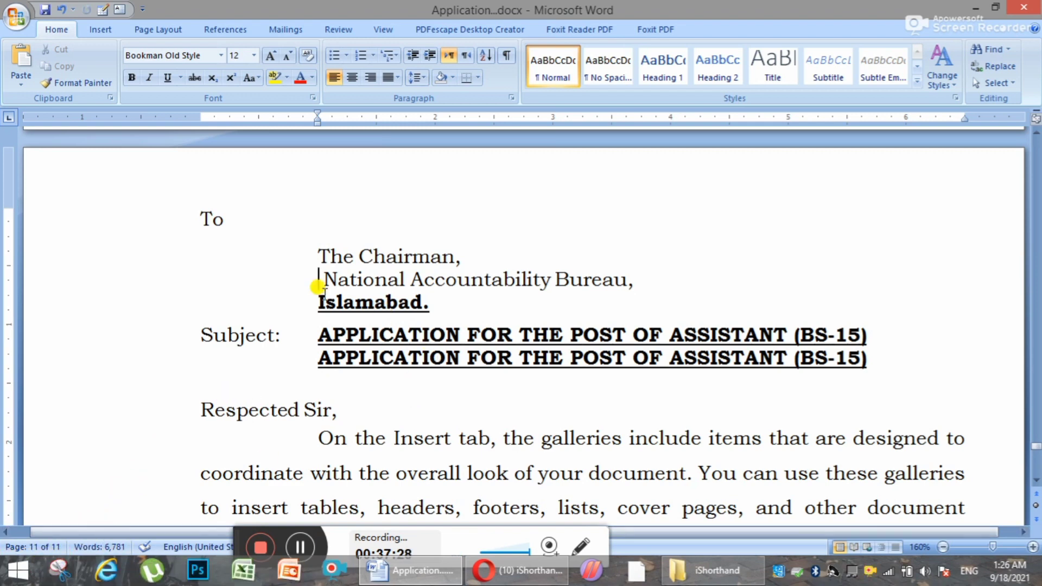
pyautogui.scroll(-3, 483, 417)
pyautogui.scroll(-7, 485, 418)
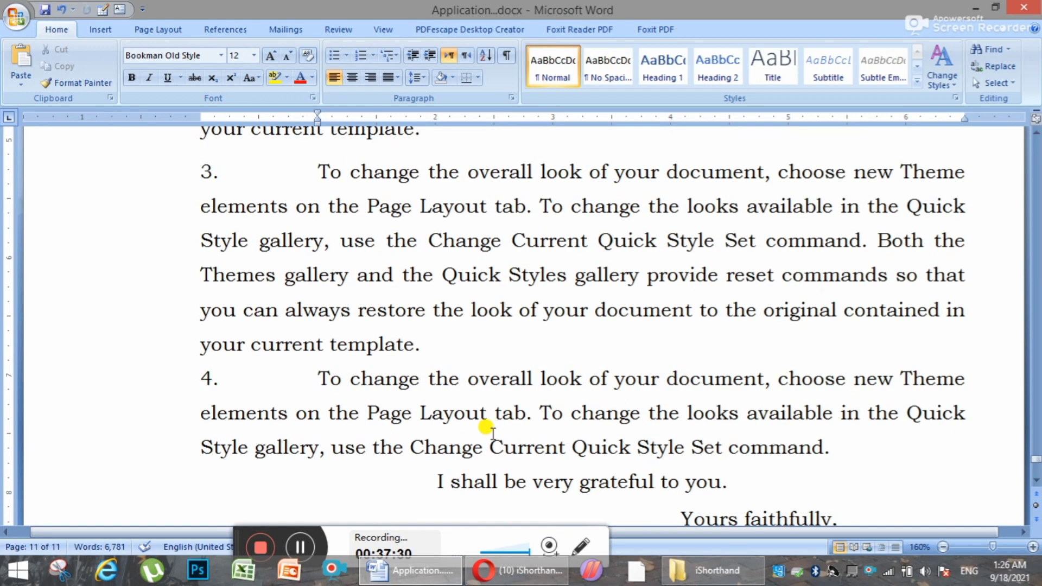
pyautogui.scroll(-4, 489, 425)
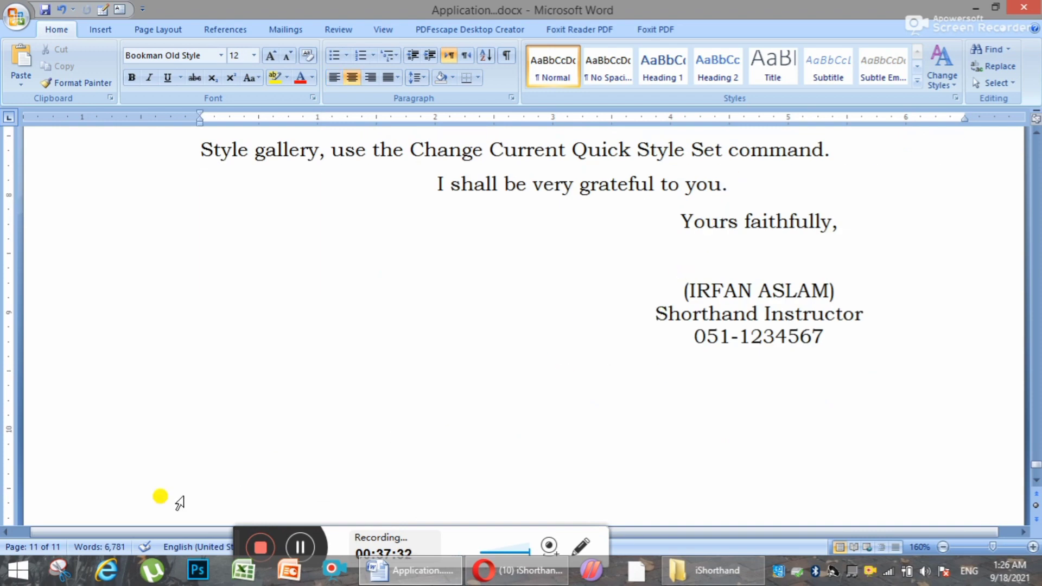
pyautogui.scroll(2, 369, 442)
pyautogui.scroll(10, 367, 434)
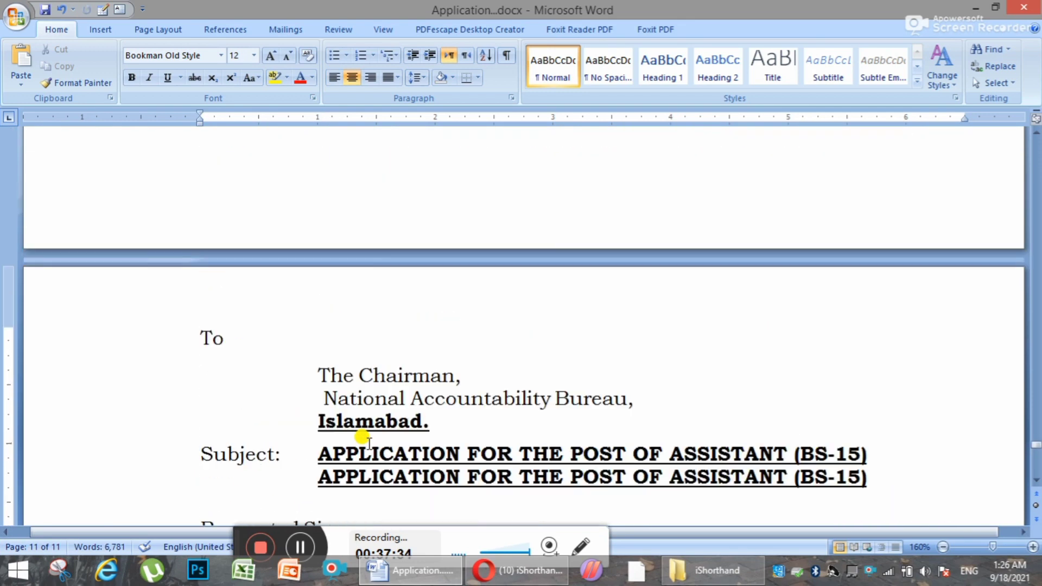
pyautogui.scroll(-3, 289, 365)
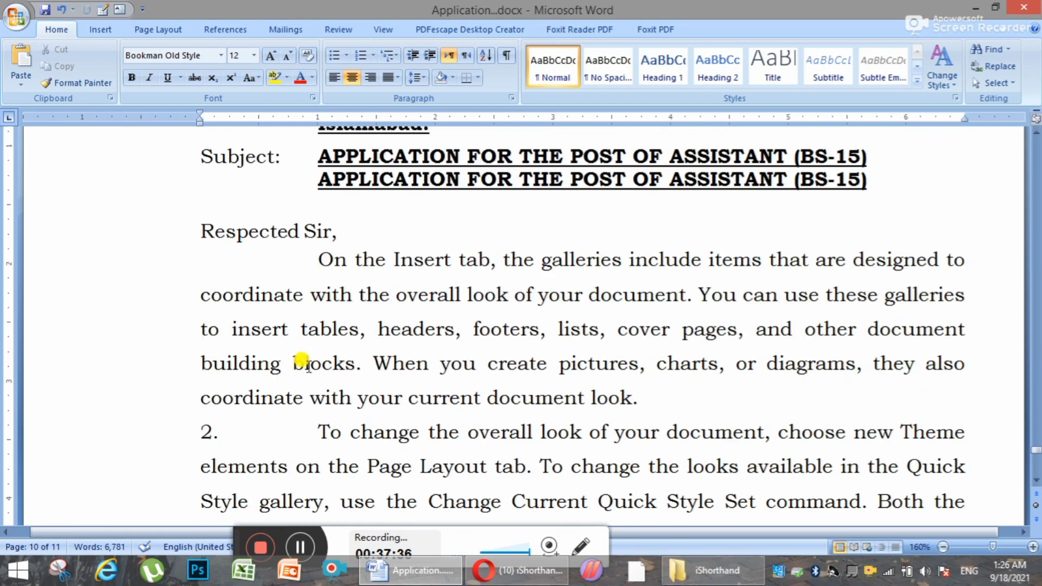
pyautogui.scroll(2, 276, 364)
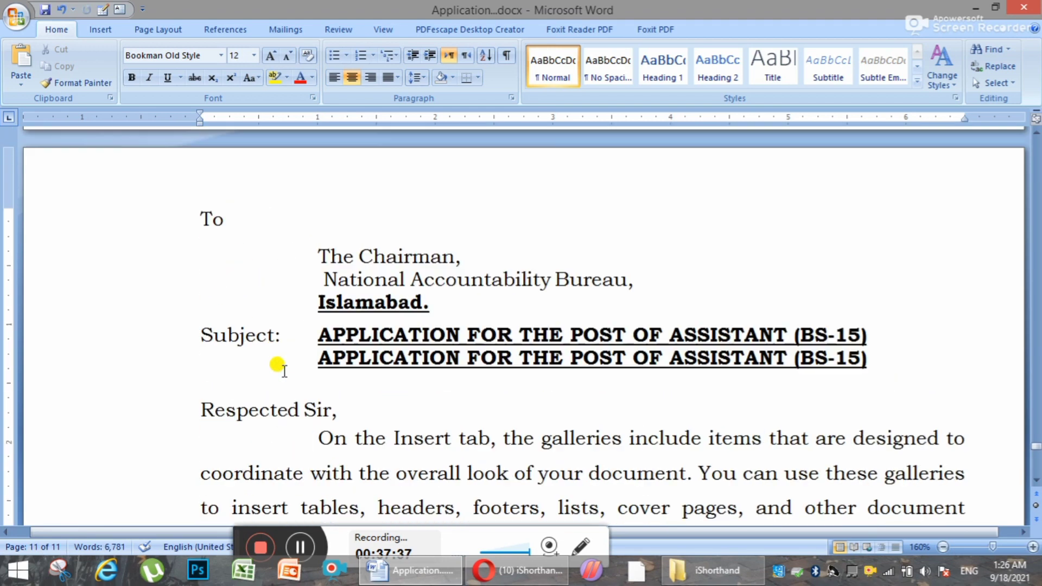
pyautogui.click(286, 260)
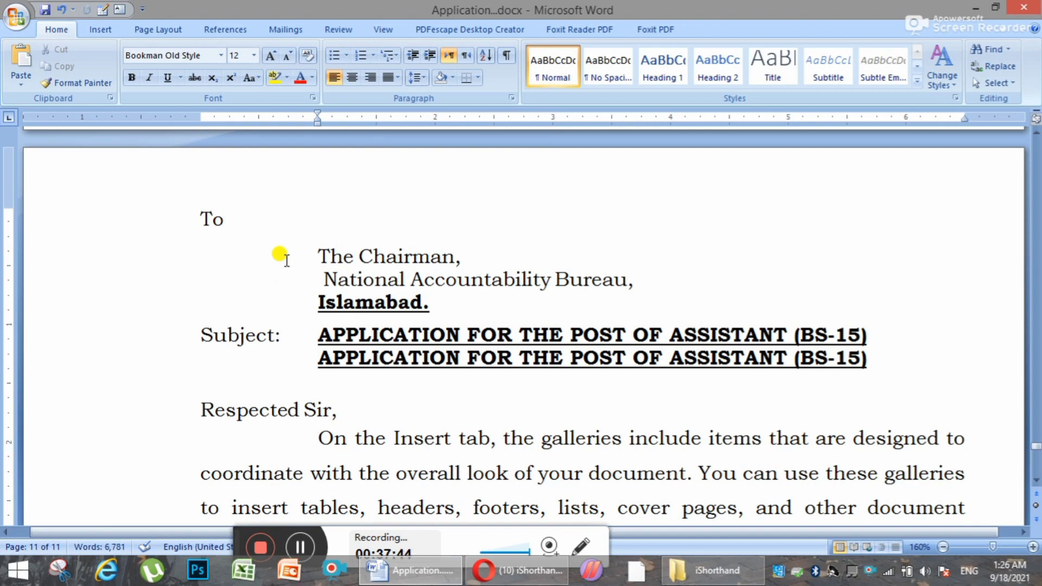
# Try Current page, copies and custom page ranges 11 and 9 in Print, then cancel on Current page.
pyautogui.hotkey('ctrl', 'p')
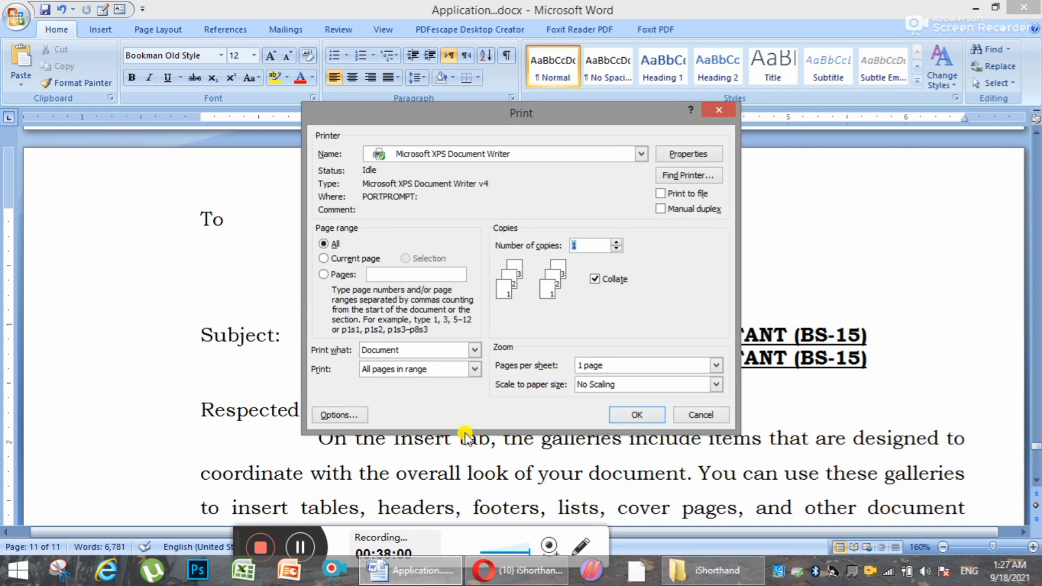
pyautogui.click(344, 259)
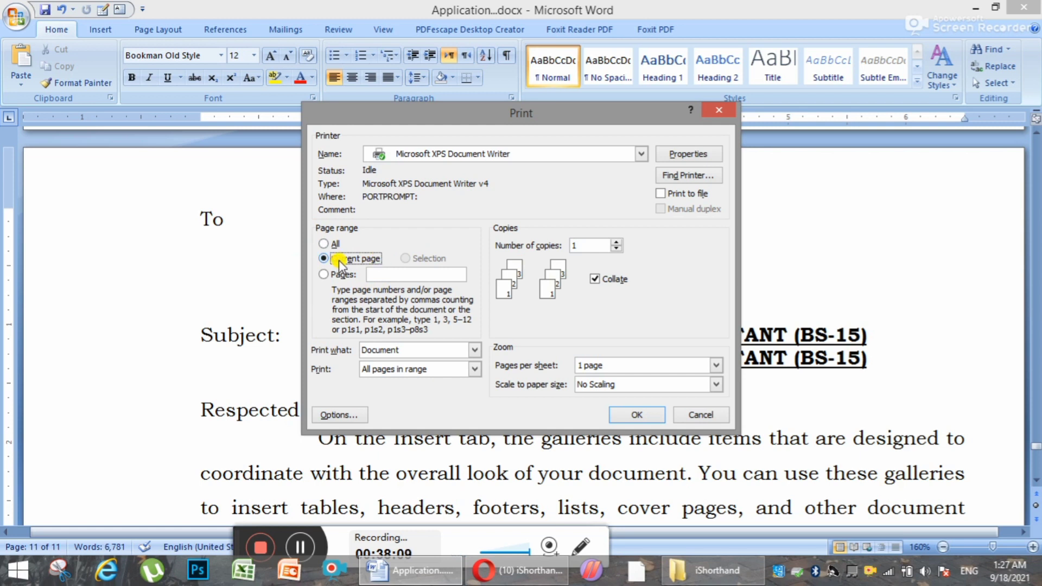
pyautogui.doubleClick(577, 245)
pyautogui.click(325, 277)
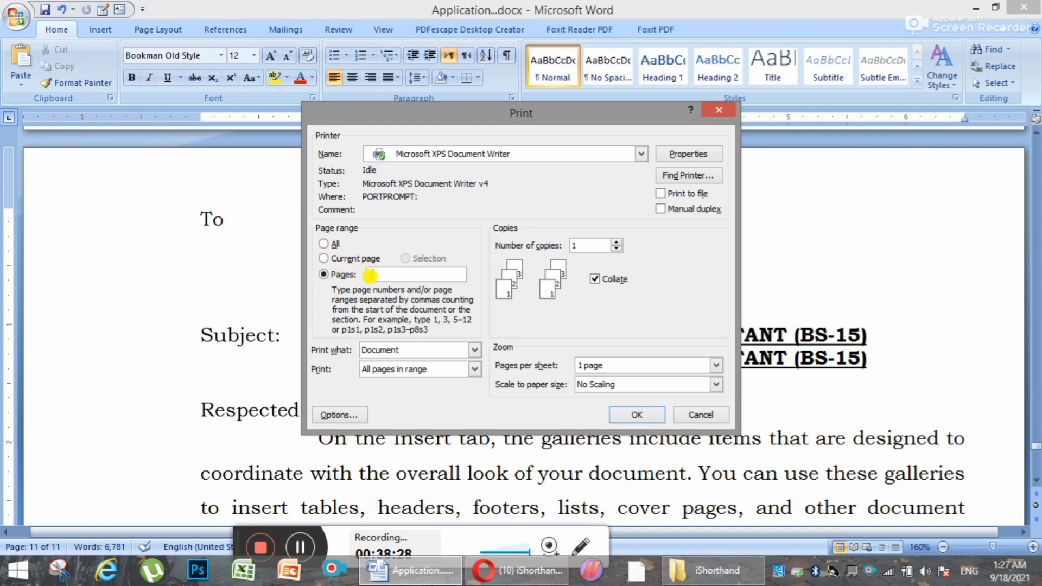
pyautogui.write('11-12,16,1')
pyautogui.write('9')
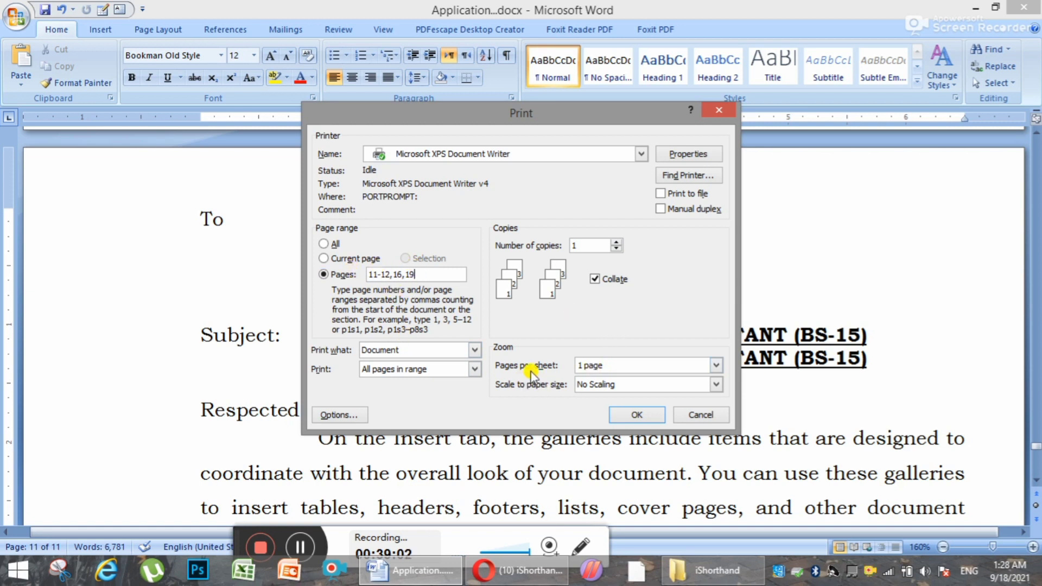
pyautogui.click(332, 259)
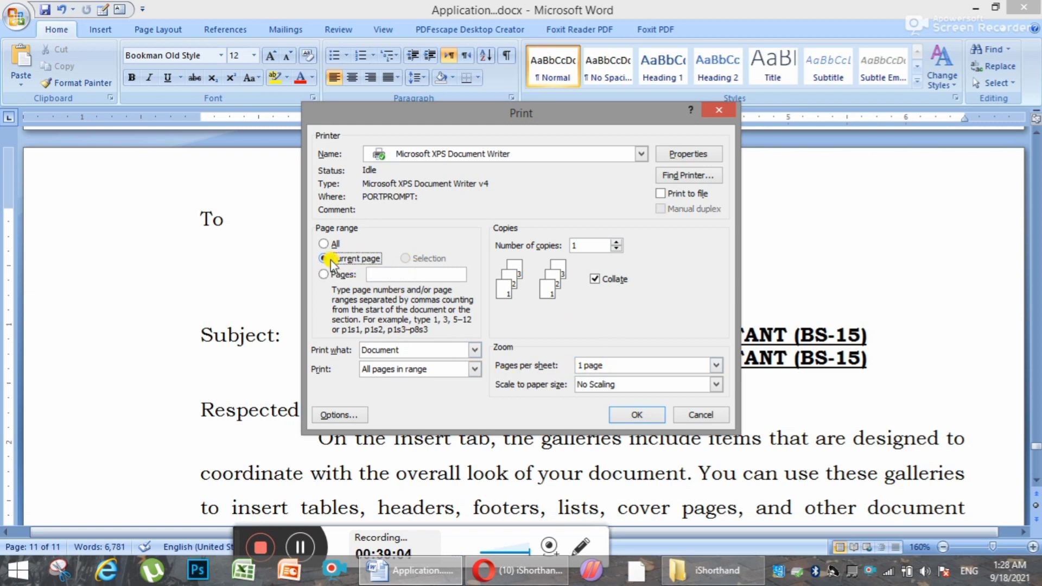
pyautogui.click(699, 414)
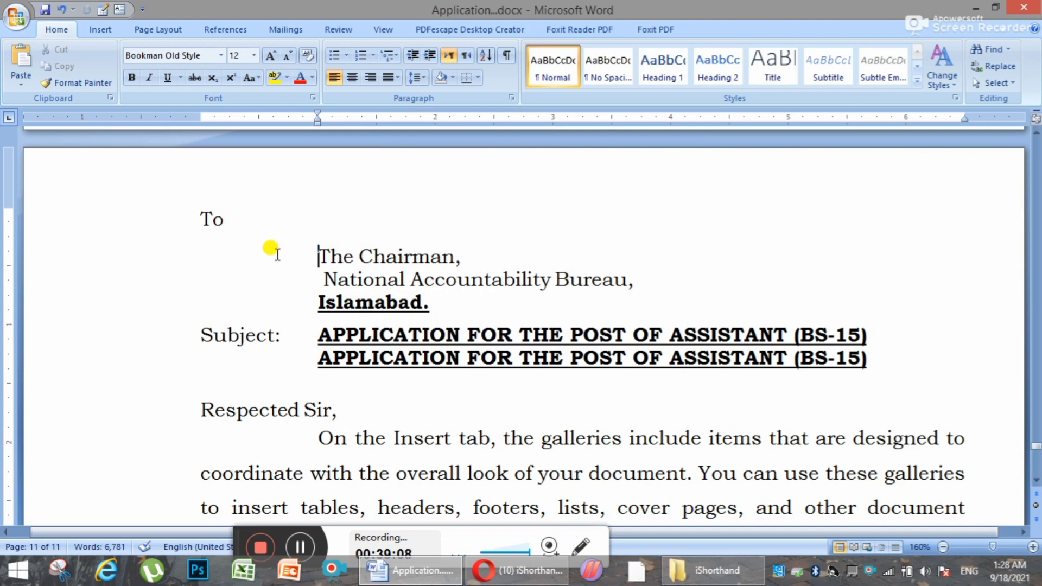
# Print just the current page of the letter, then reopen the Print dialog and close it.
pyautogui.hotkey('ctrl', 'p')
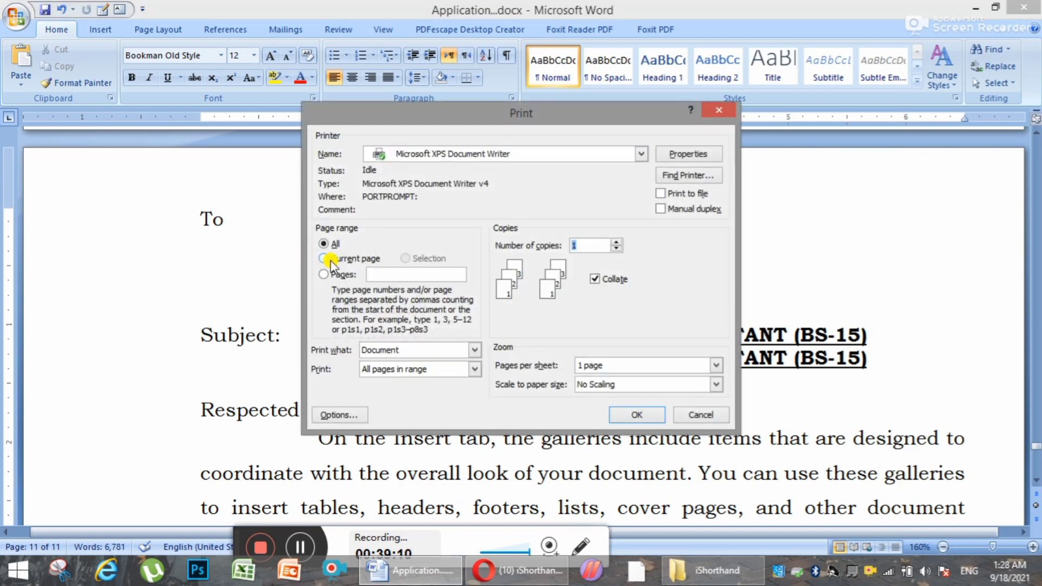
pyautogui.click(331, 260)
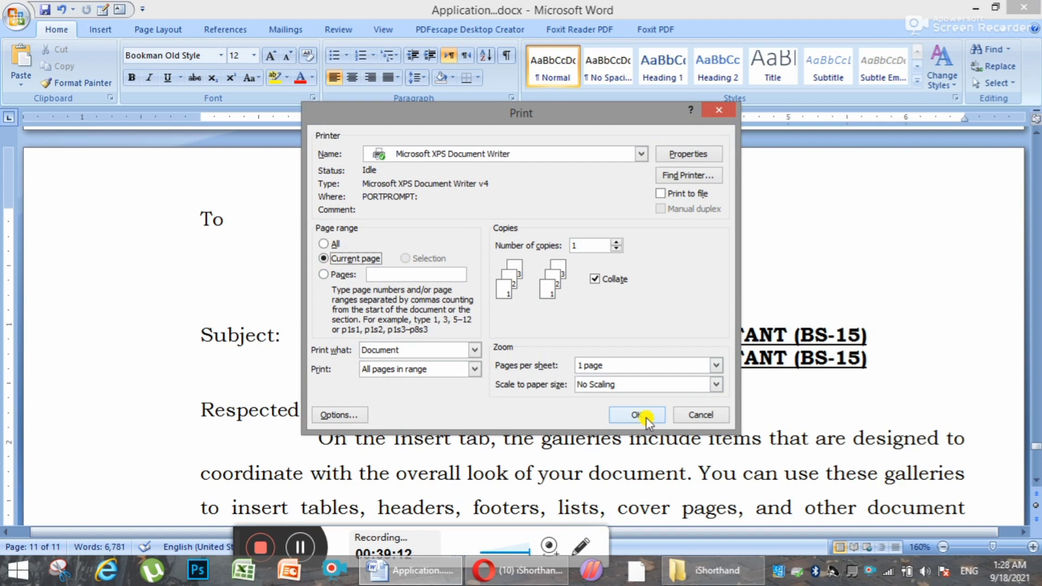
pyautogui.click(716, 111)
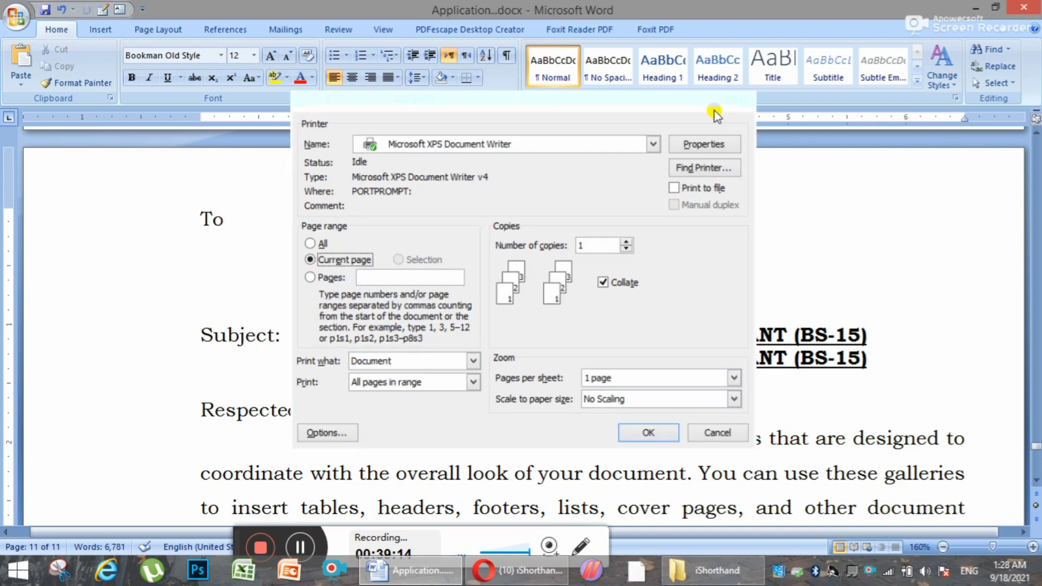
pyautogui.scroll(-4, 255, 297)
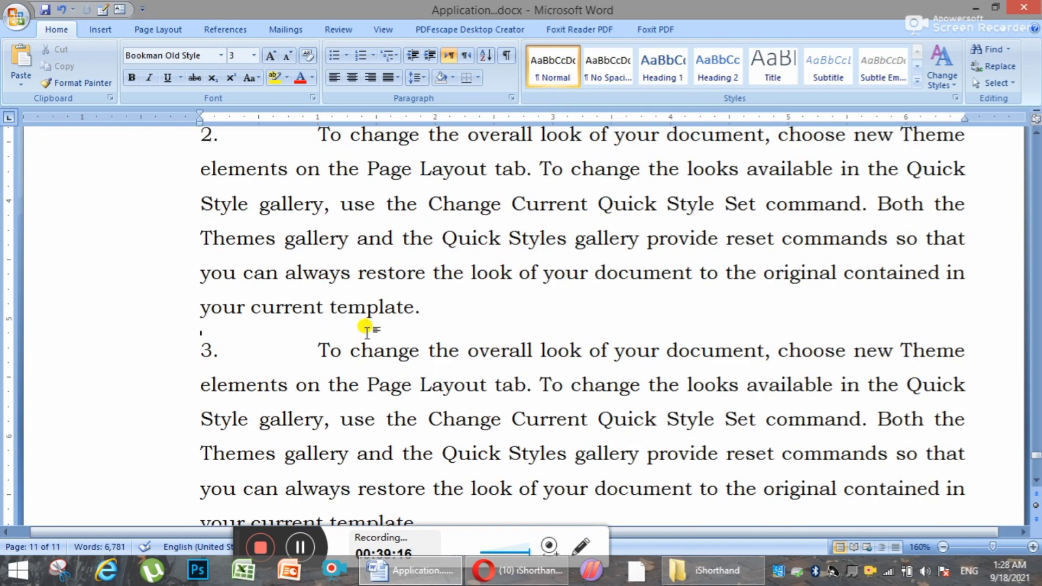
pyautogui.scroll(2, 364, 386)
pyautogui.hotkey('ctrl', 'p')
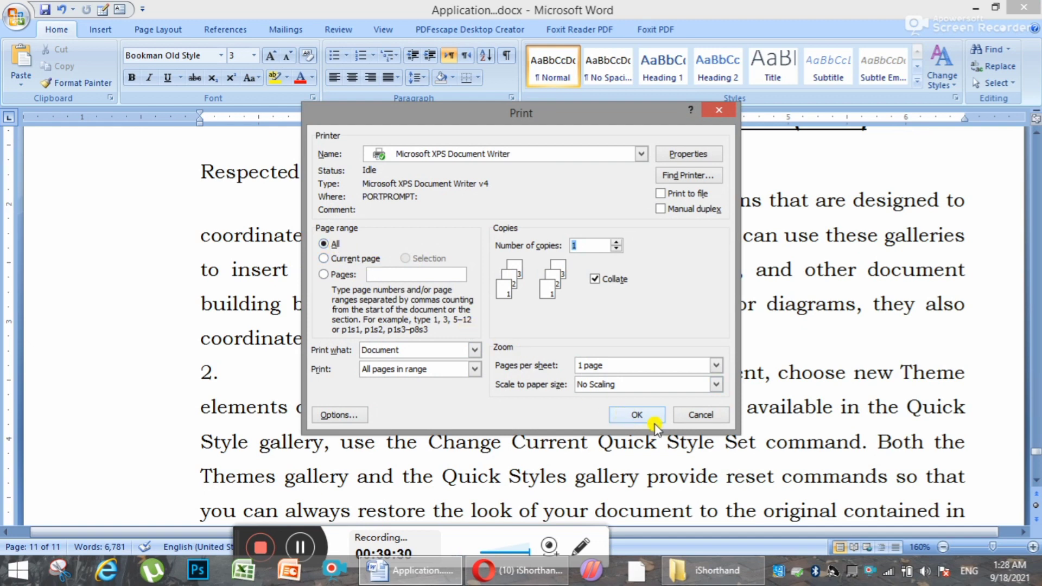
pyautogui.click(714, 114)
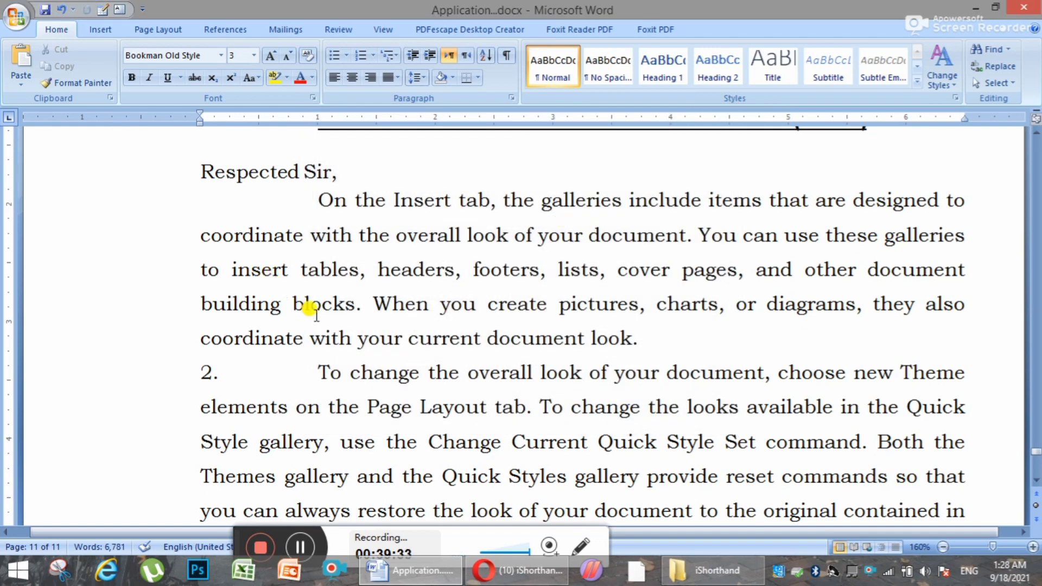
pyautogui.scroll(3, 360, 344)
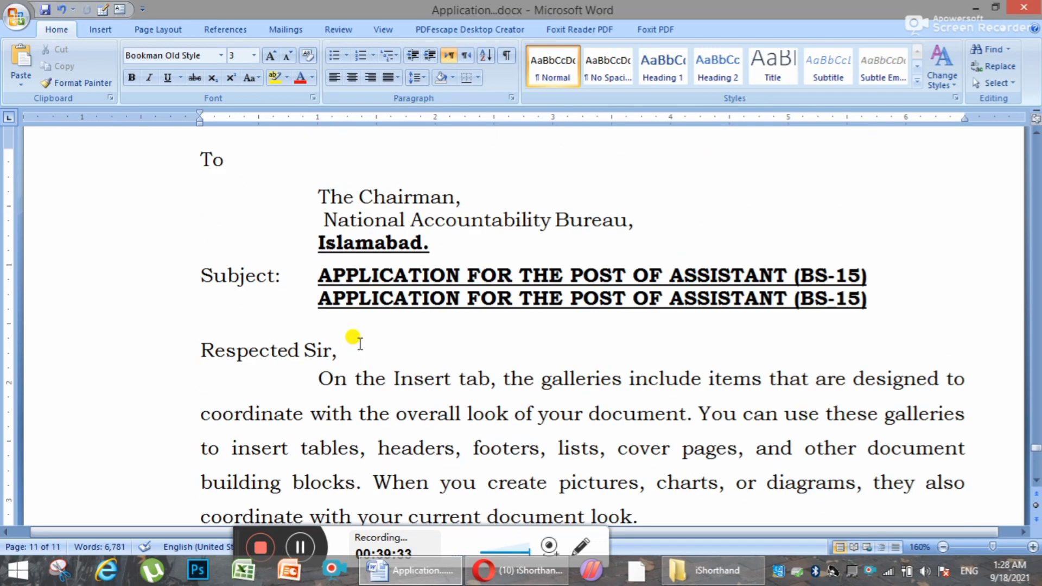
pyautogui.click(315, 278)
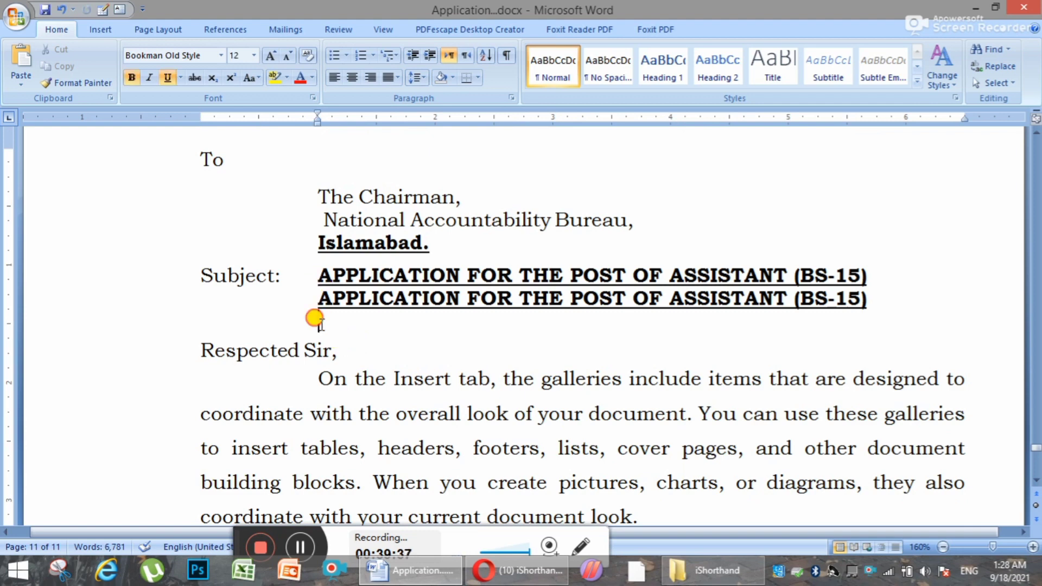
pyautogui.click(338, 352)
pyautogui.scroll(-5, 275, 374)
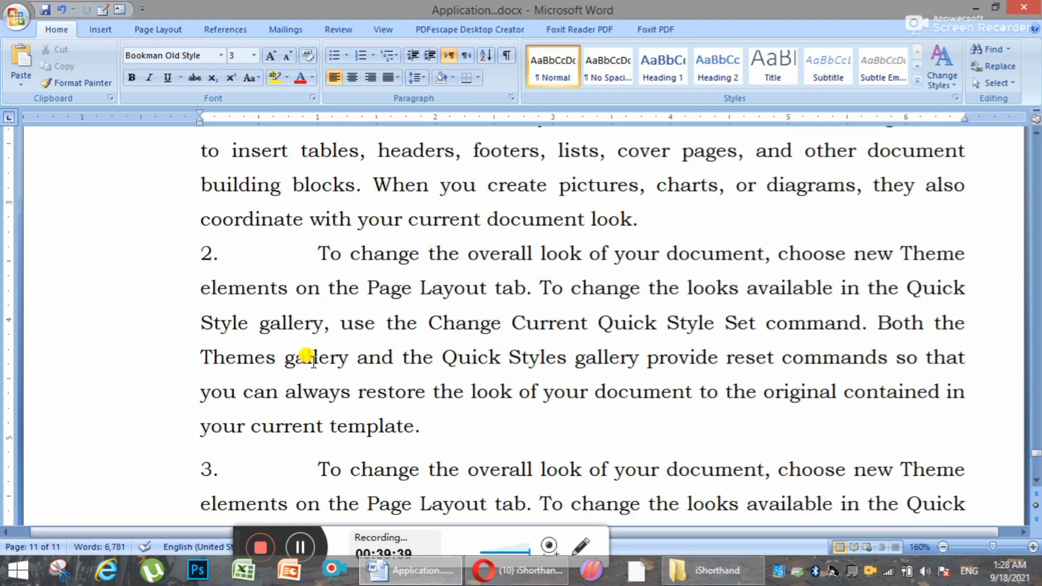
pyautogui.click(363, 348)
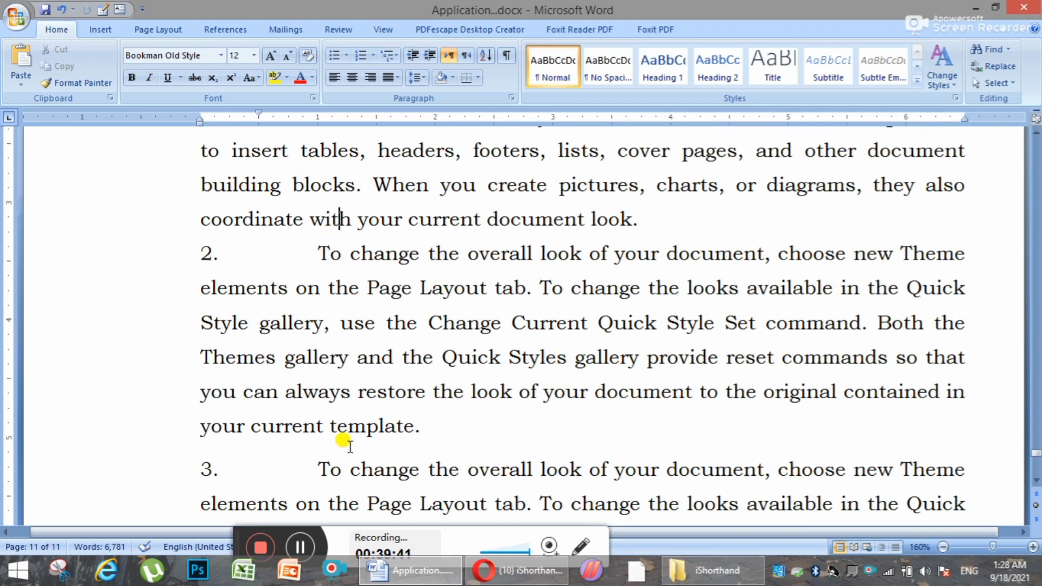
pyautogui.scroll(-2, 337, 381)
pyautogui.click(312, 332)
pyautogui.scroll(-3, 311, 341)
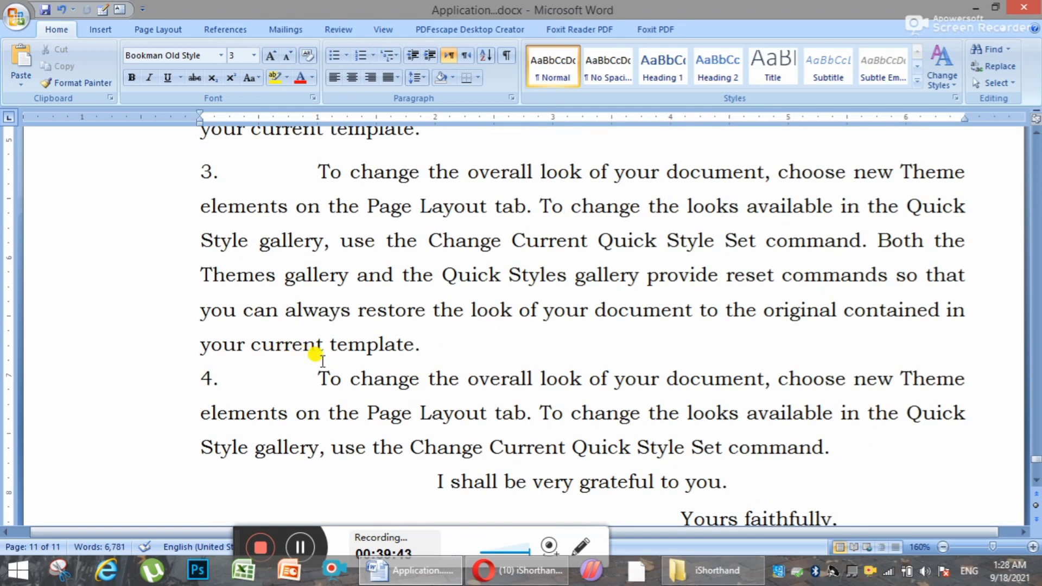
pyautogui.click(417, 348)
pyautogui.scroll(-3, 516, 373)
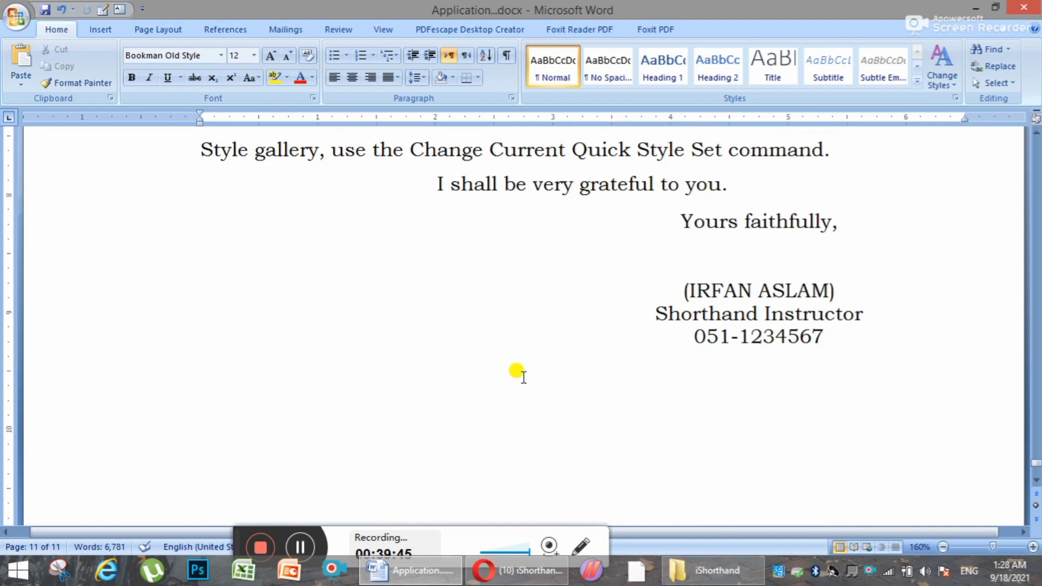
pyautogui.scroll(3, 573, 396)
pyautogui.scroll(15, 573, 395)
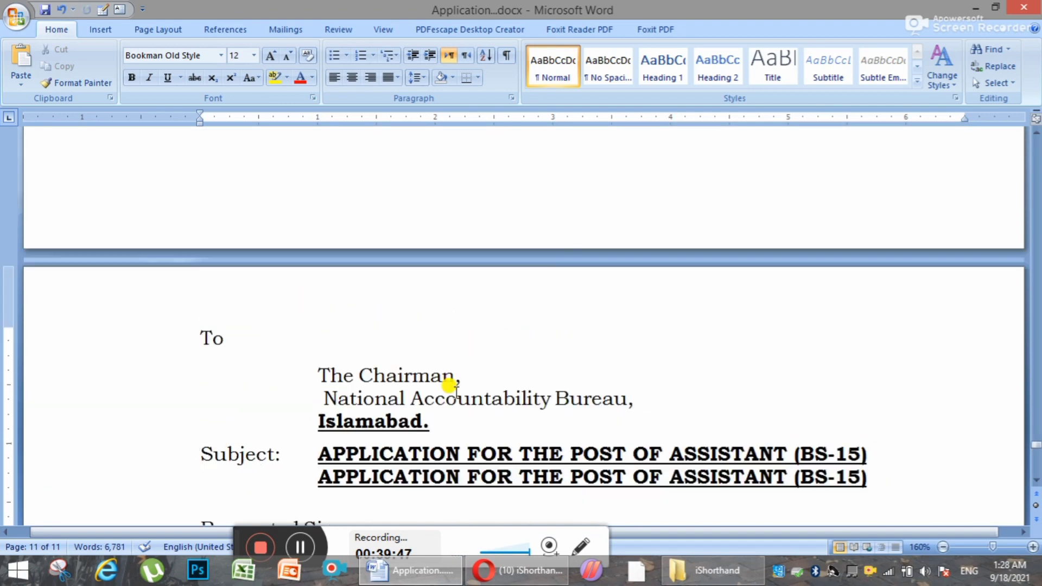
pyautogui.scroll(3, 455, 390)
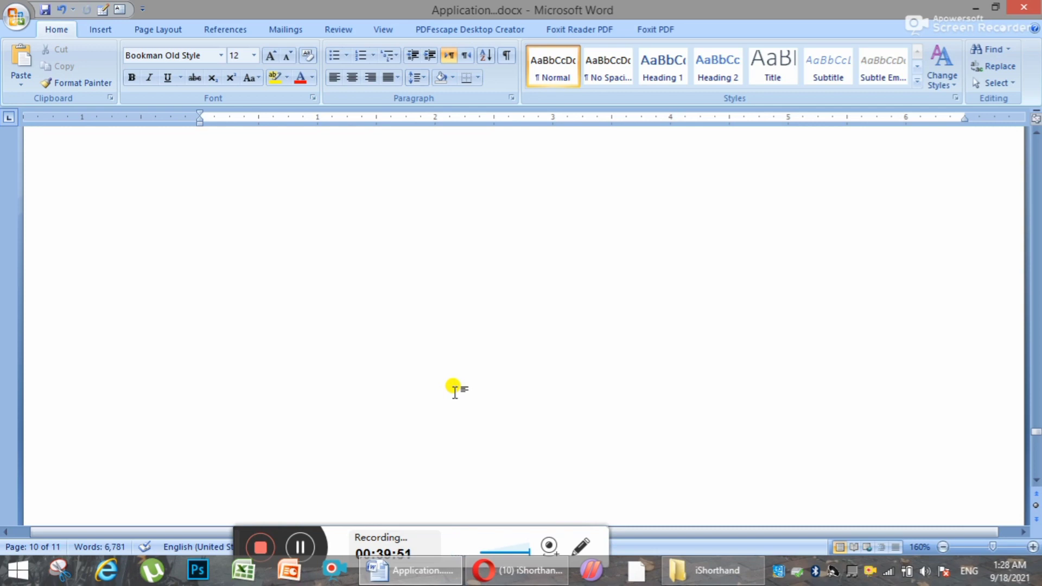
# Zoom to 100% and drag the scrollbar back to page 1 of the Punjab letter.
pyautogui.keyDown('ctrl'); pyautogui.scroll(-6, 455, 390); pyautogui.keyUp('ctrl')
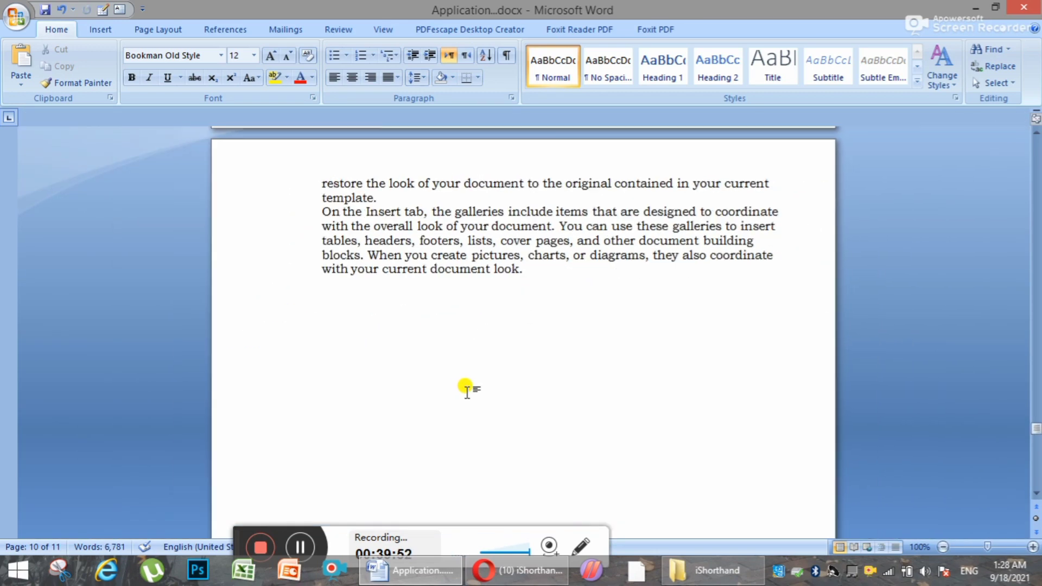
pyautogui.scroll(15, 466, 387)
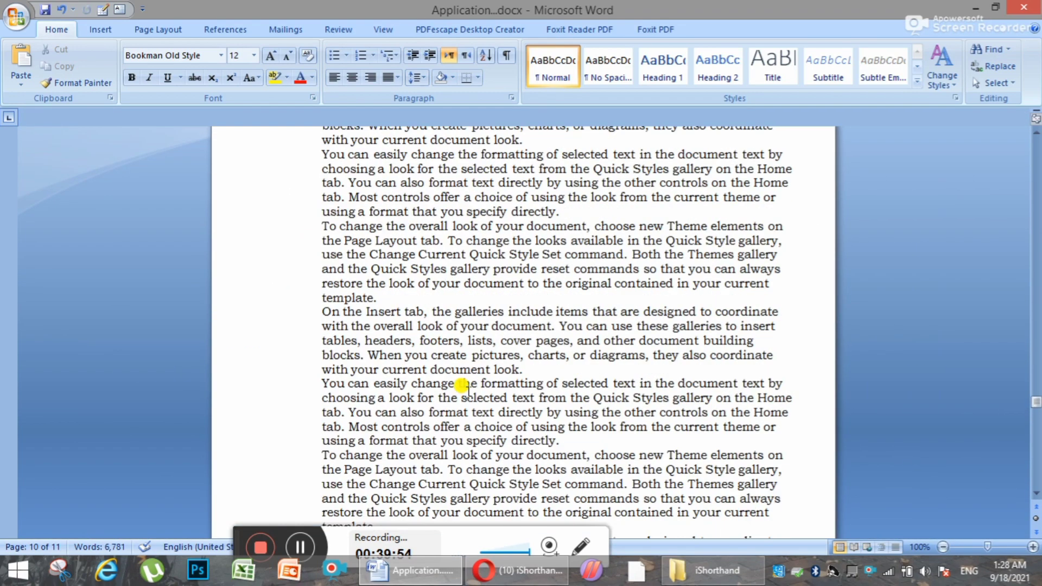
pyautogui.scroll(10, 462, 386)
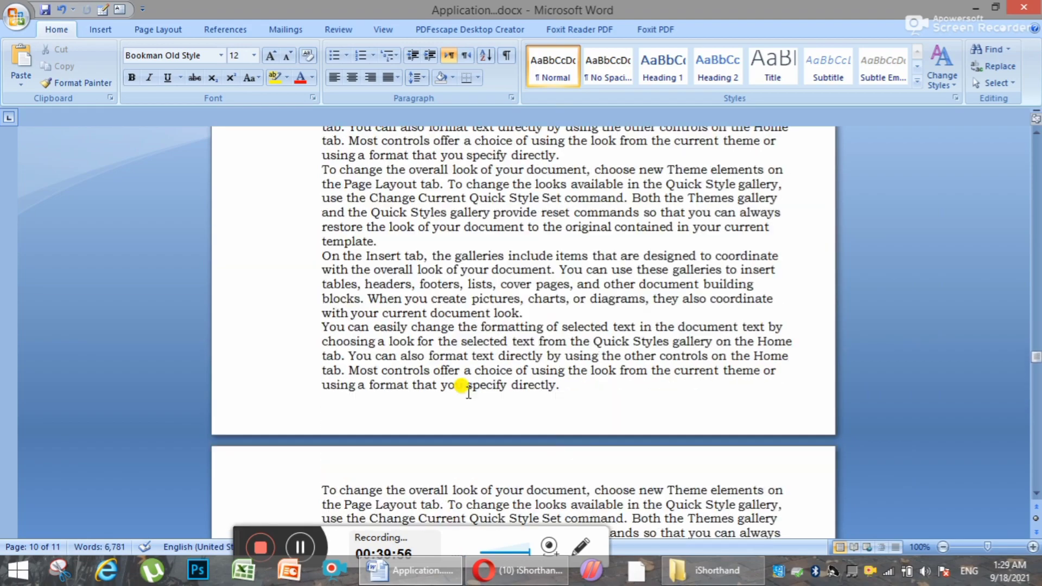
pyautogui.moveTo(1037, 352); pyautogui.dragTo(1009, 223)
pyautogui.moveTo(1002, 194); pyautogui.dragTo(988, 137)
# Select the letter heading and opening paragraphs, check the clock, then clear the selection.
pyautogui.moveTo(322, 185); pyautogui.dragTo(435, 437)
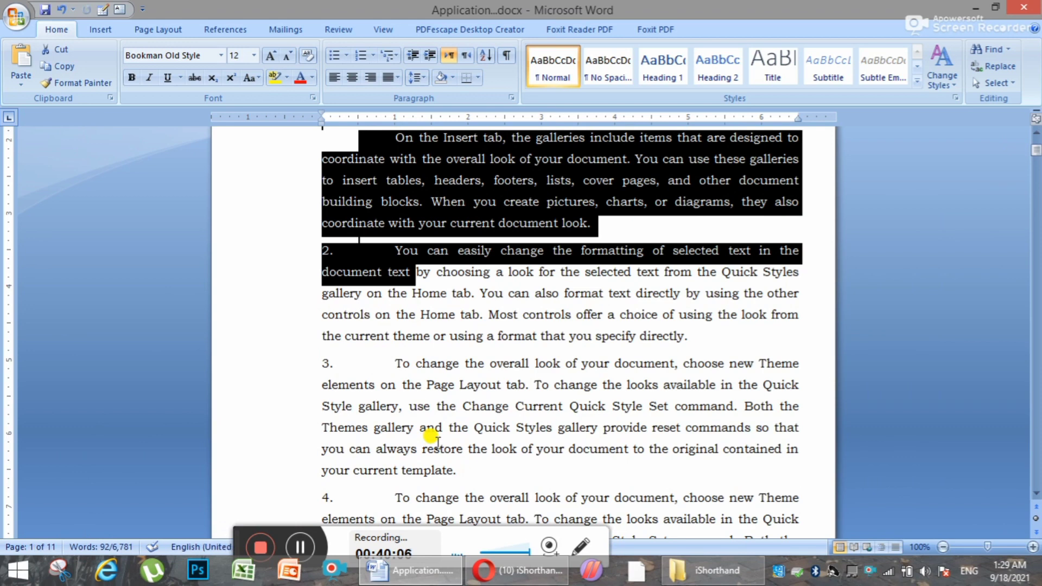
pyautogui.scroll(-1, 563, 428)
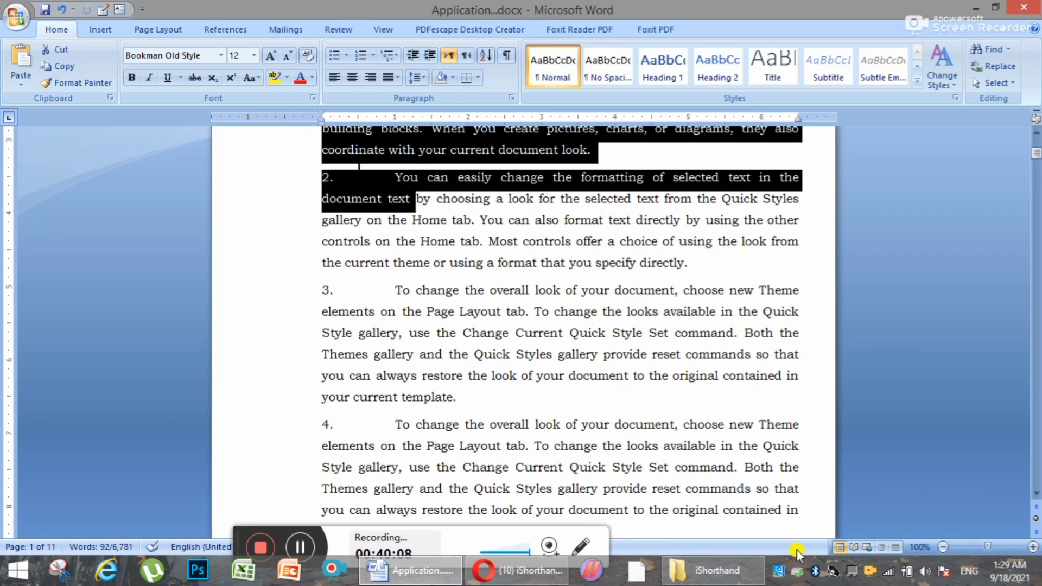
pyautogui.click(1007, 571)
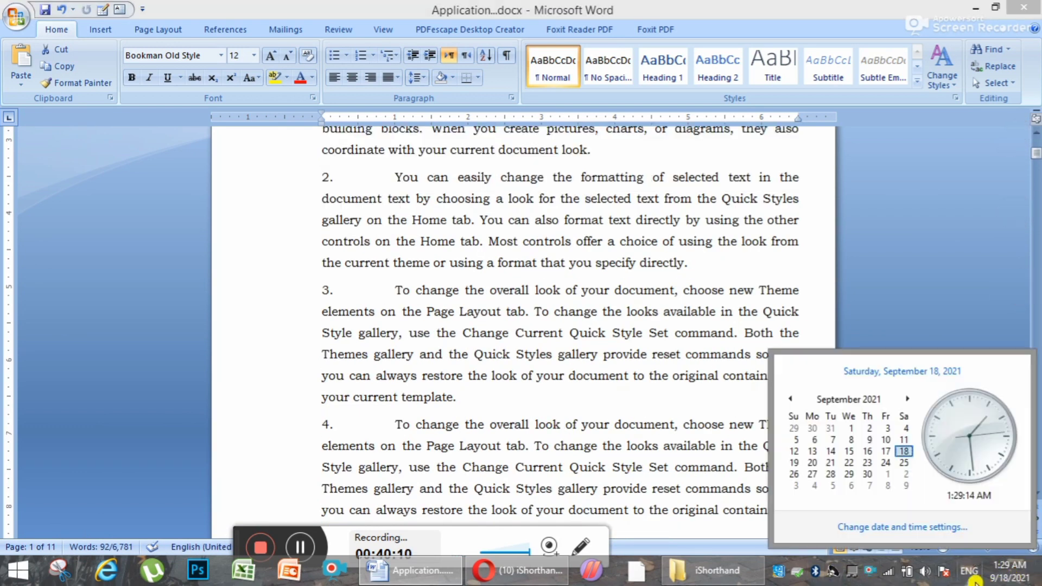
pyautogui.click(908, 266)
pyautogui.click(403, 264)
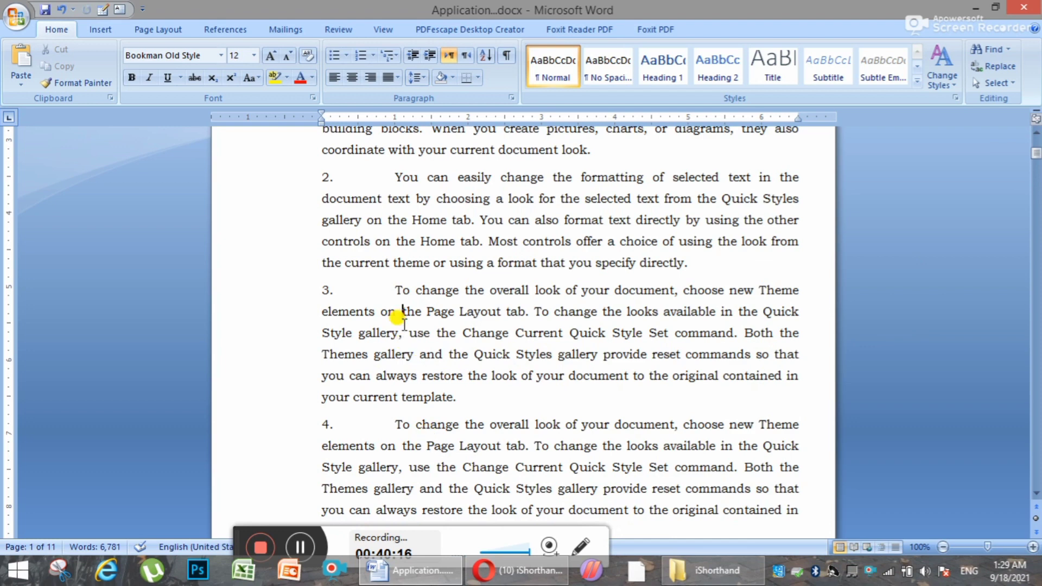
# Place the insertion point above the signer's name, then in the second STENOGRAPHER (BS-15) subject line.
pyautogui.scroll(-2, 443, 402)
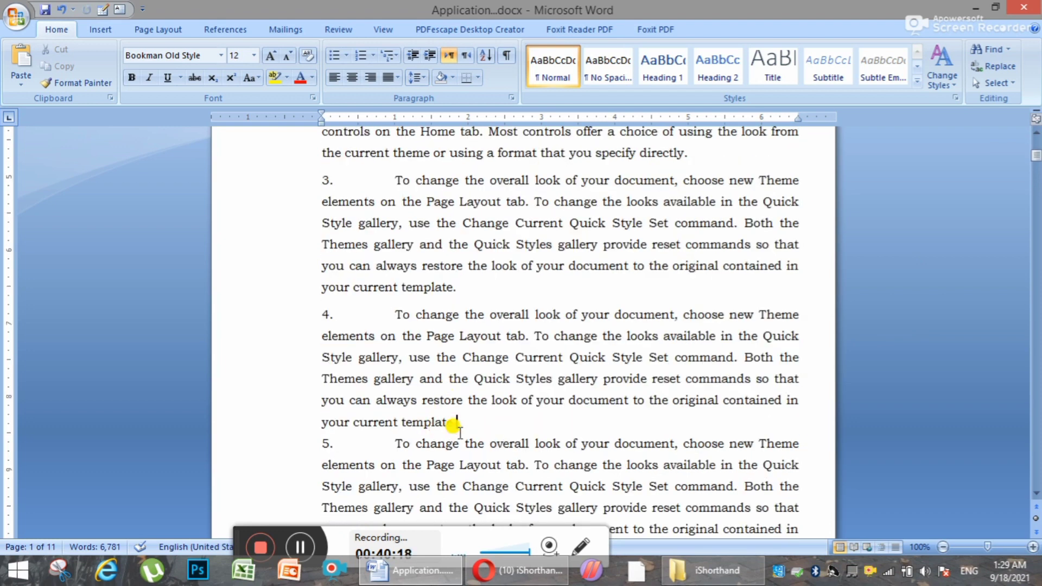
pyautogui.scroll(-3, 459, 429)
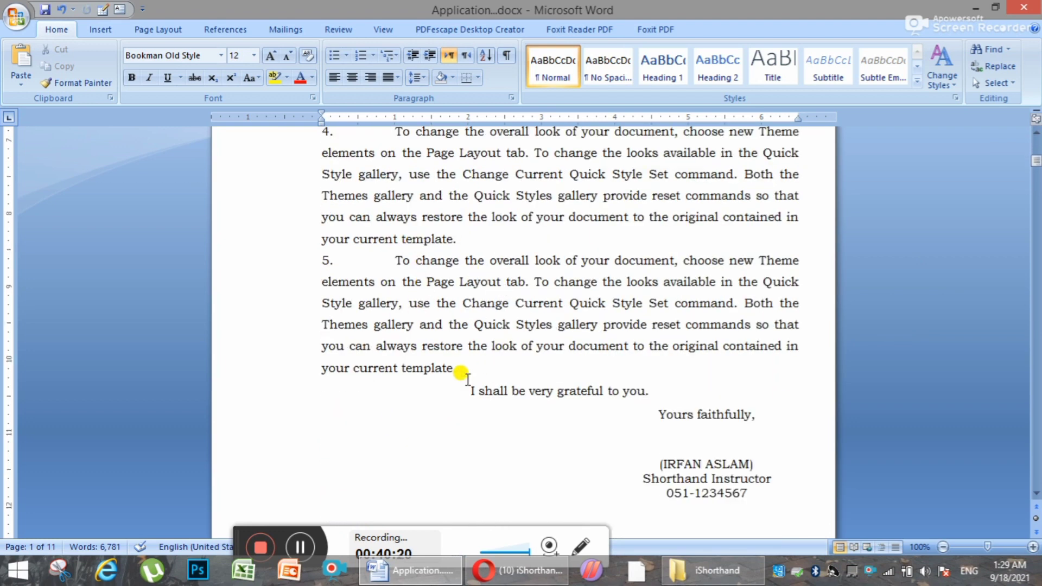
pyautogui.click(664, 441)
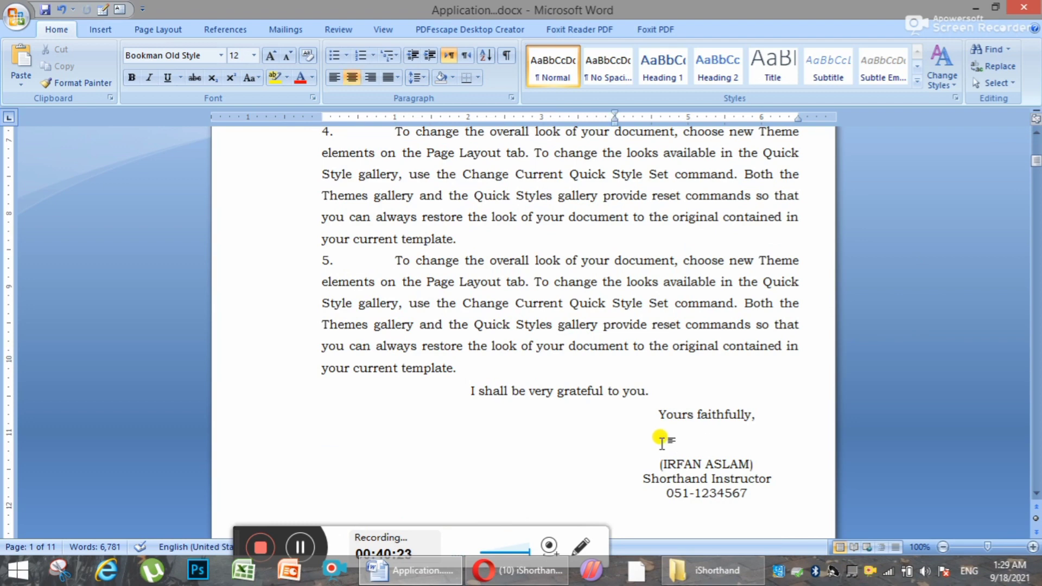
pyautogui.scroll(12, 419, 369)
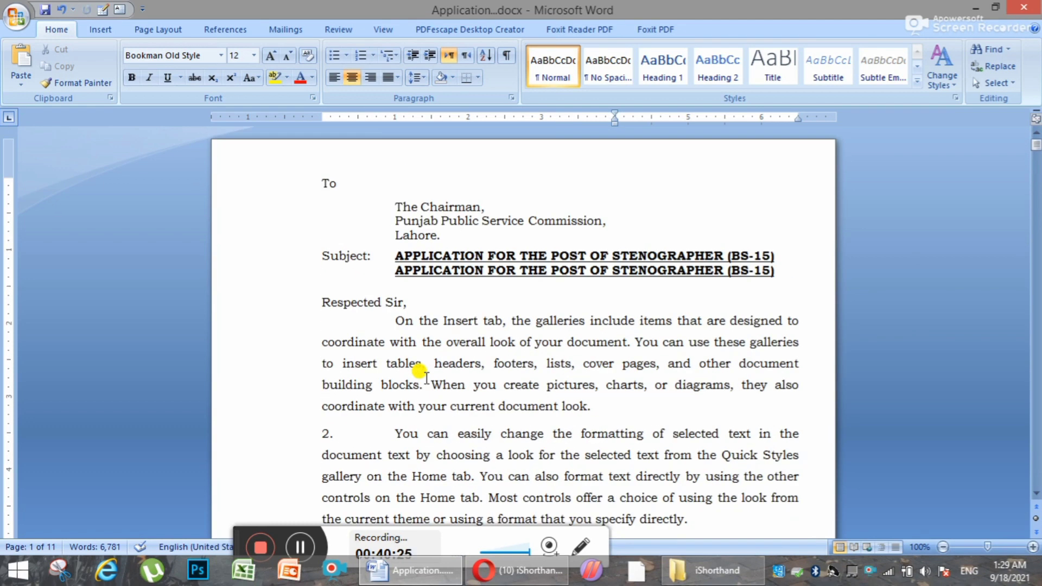
pyautogui.click(449, 270)
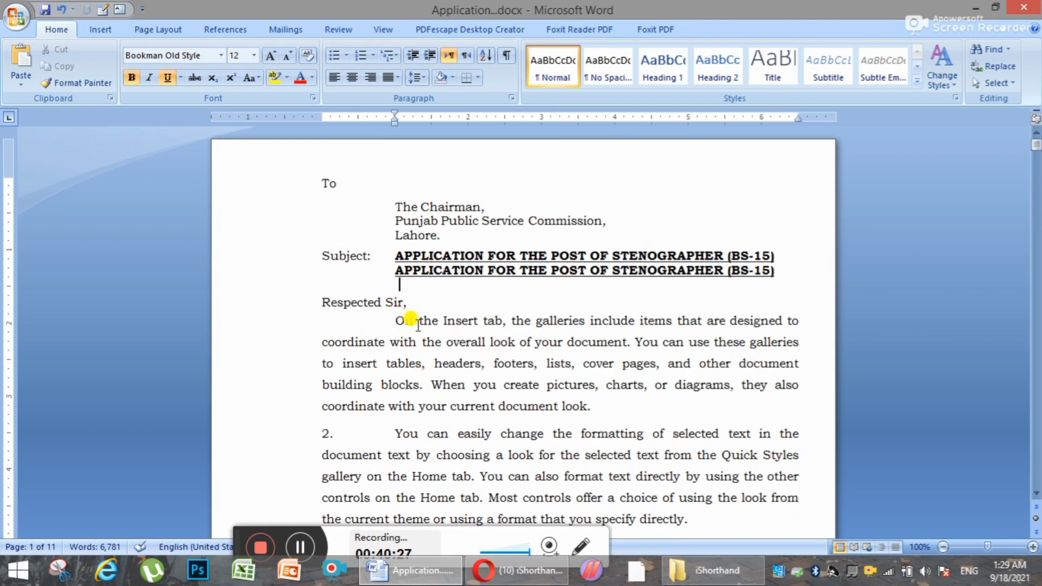